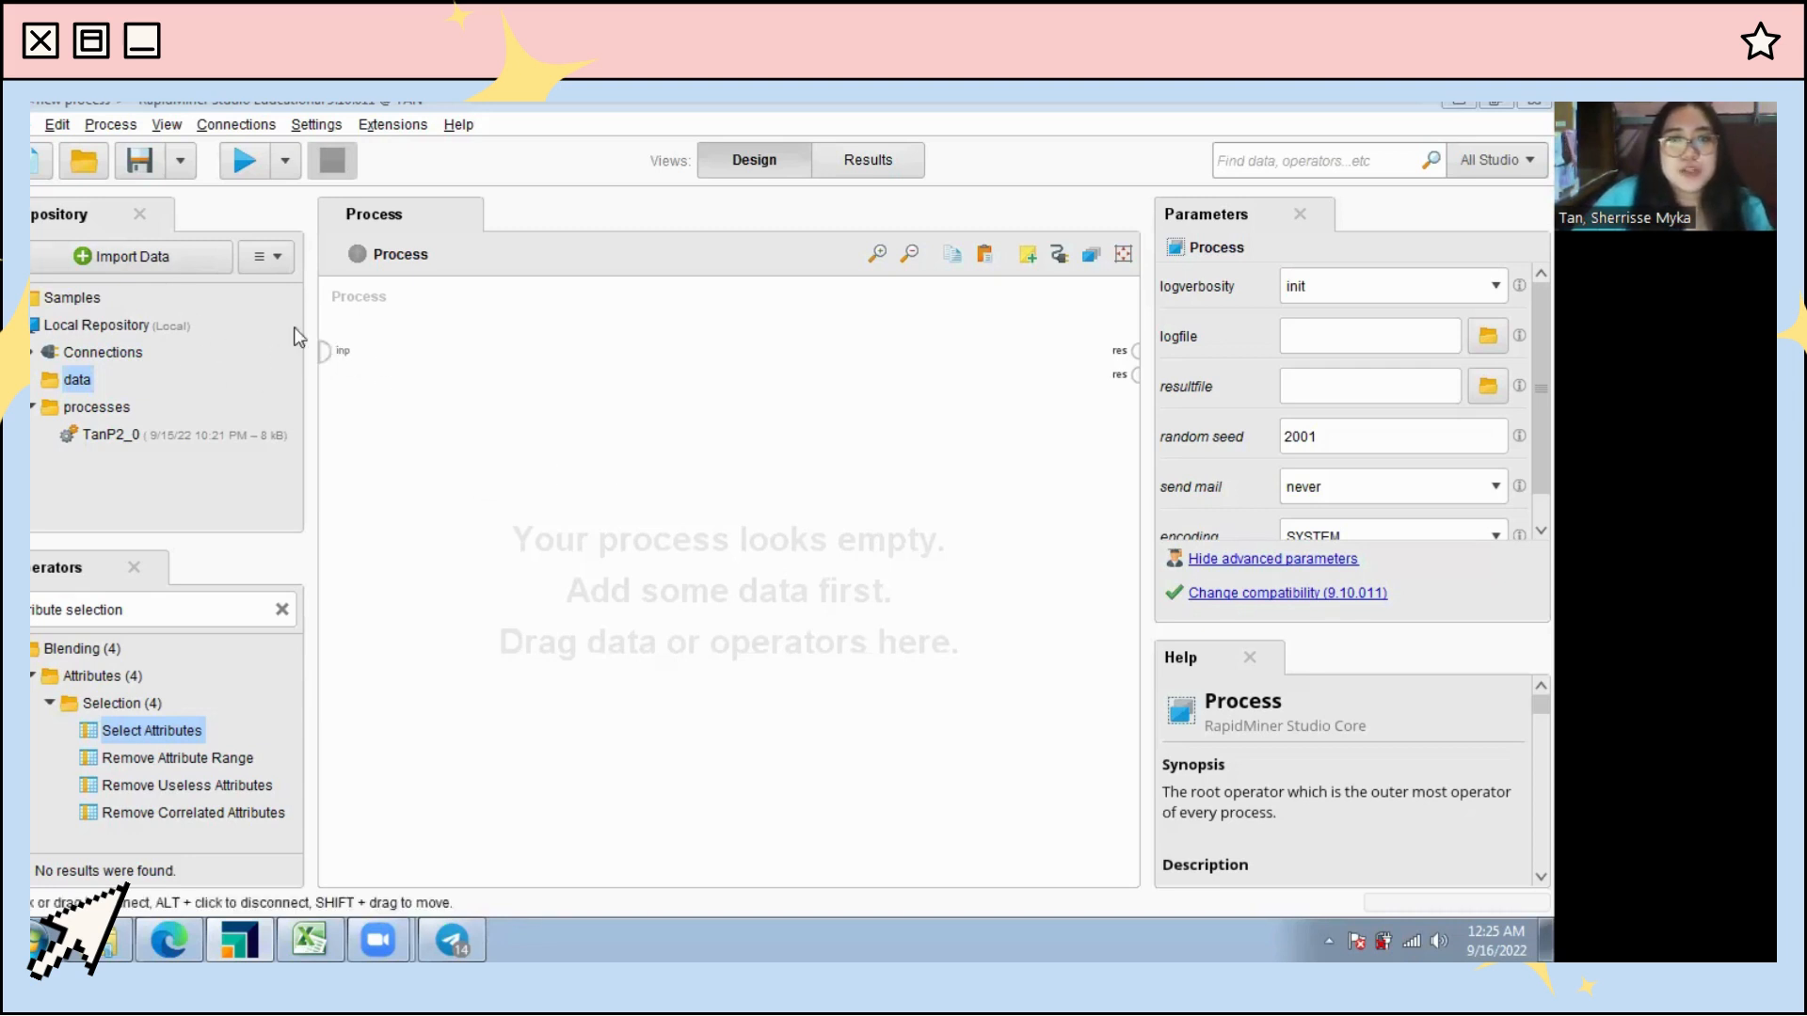
# Step: Start a data import from the computer and choose Breast_Cancer.csv in the SCHOOL - 4TH YEAR folder
pyautogui.click(156, 265)
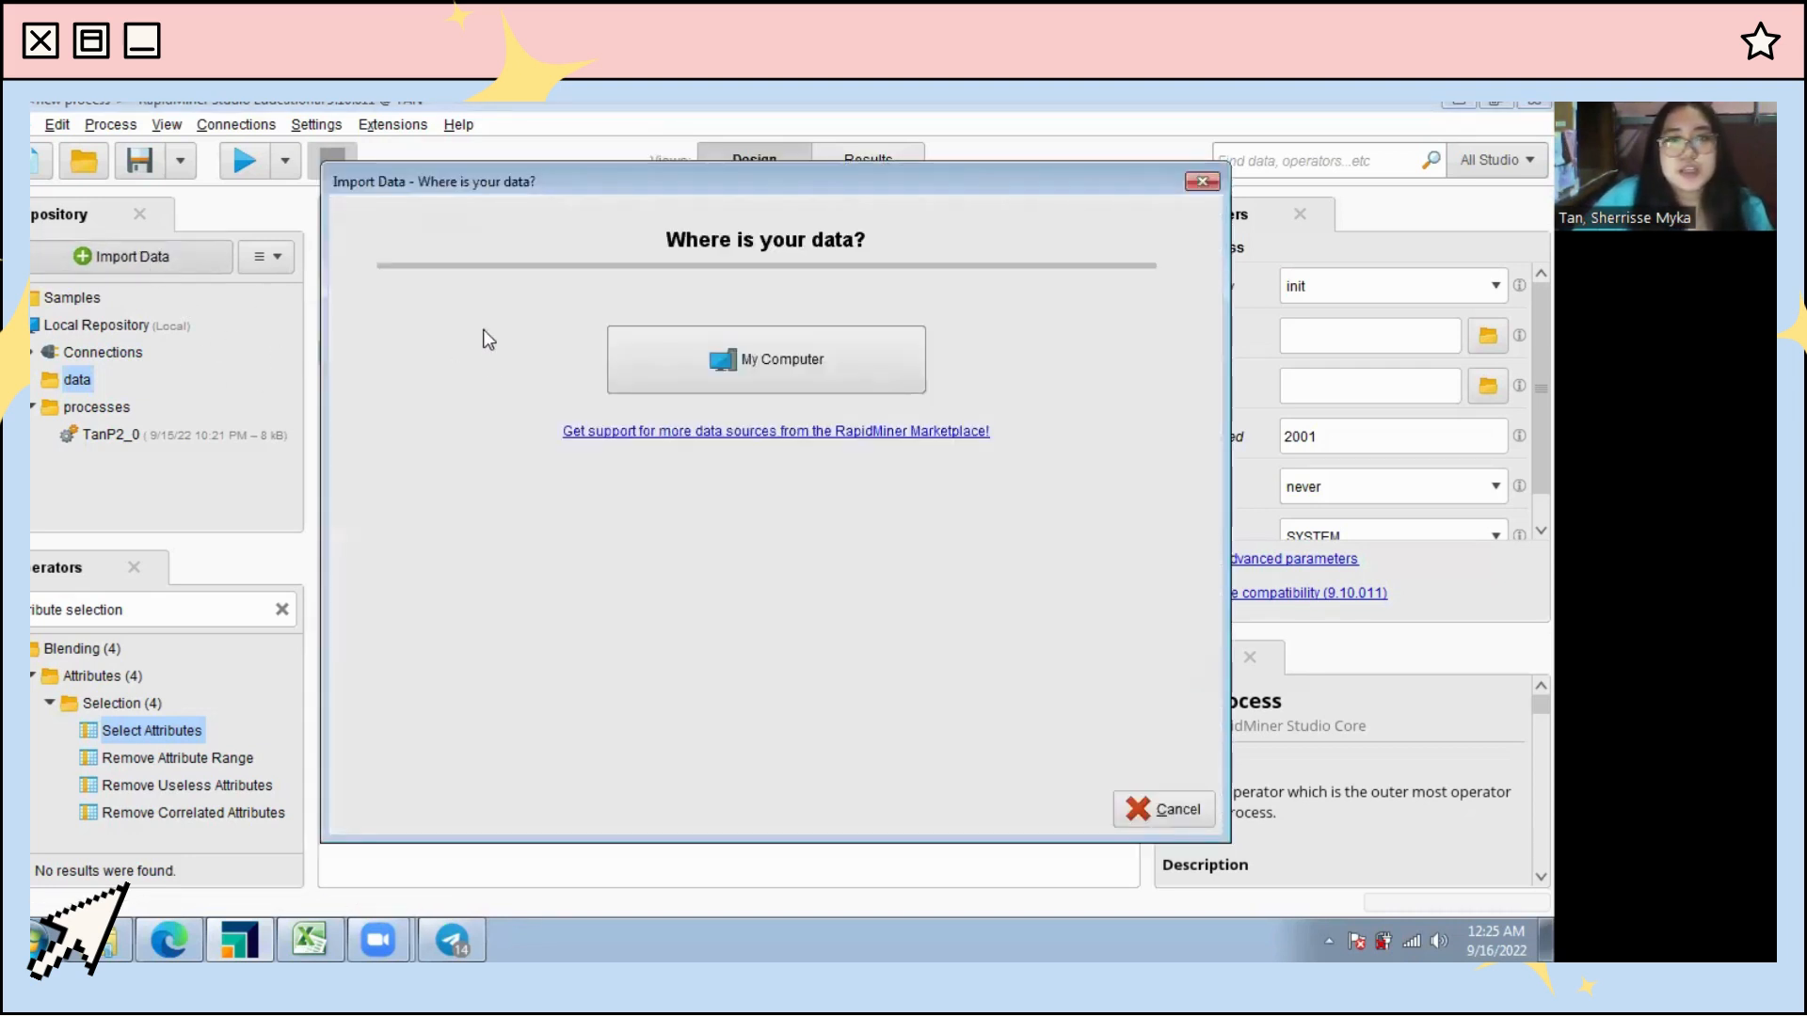
pyautogui.click(793, 372)
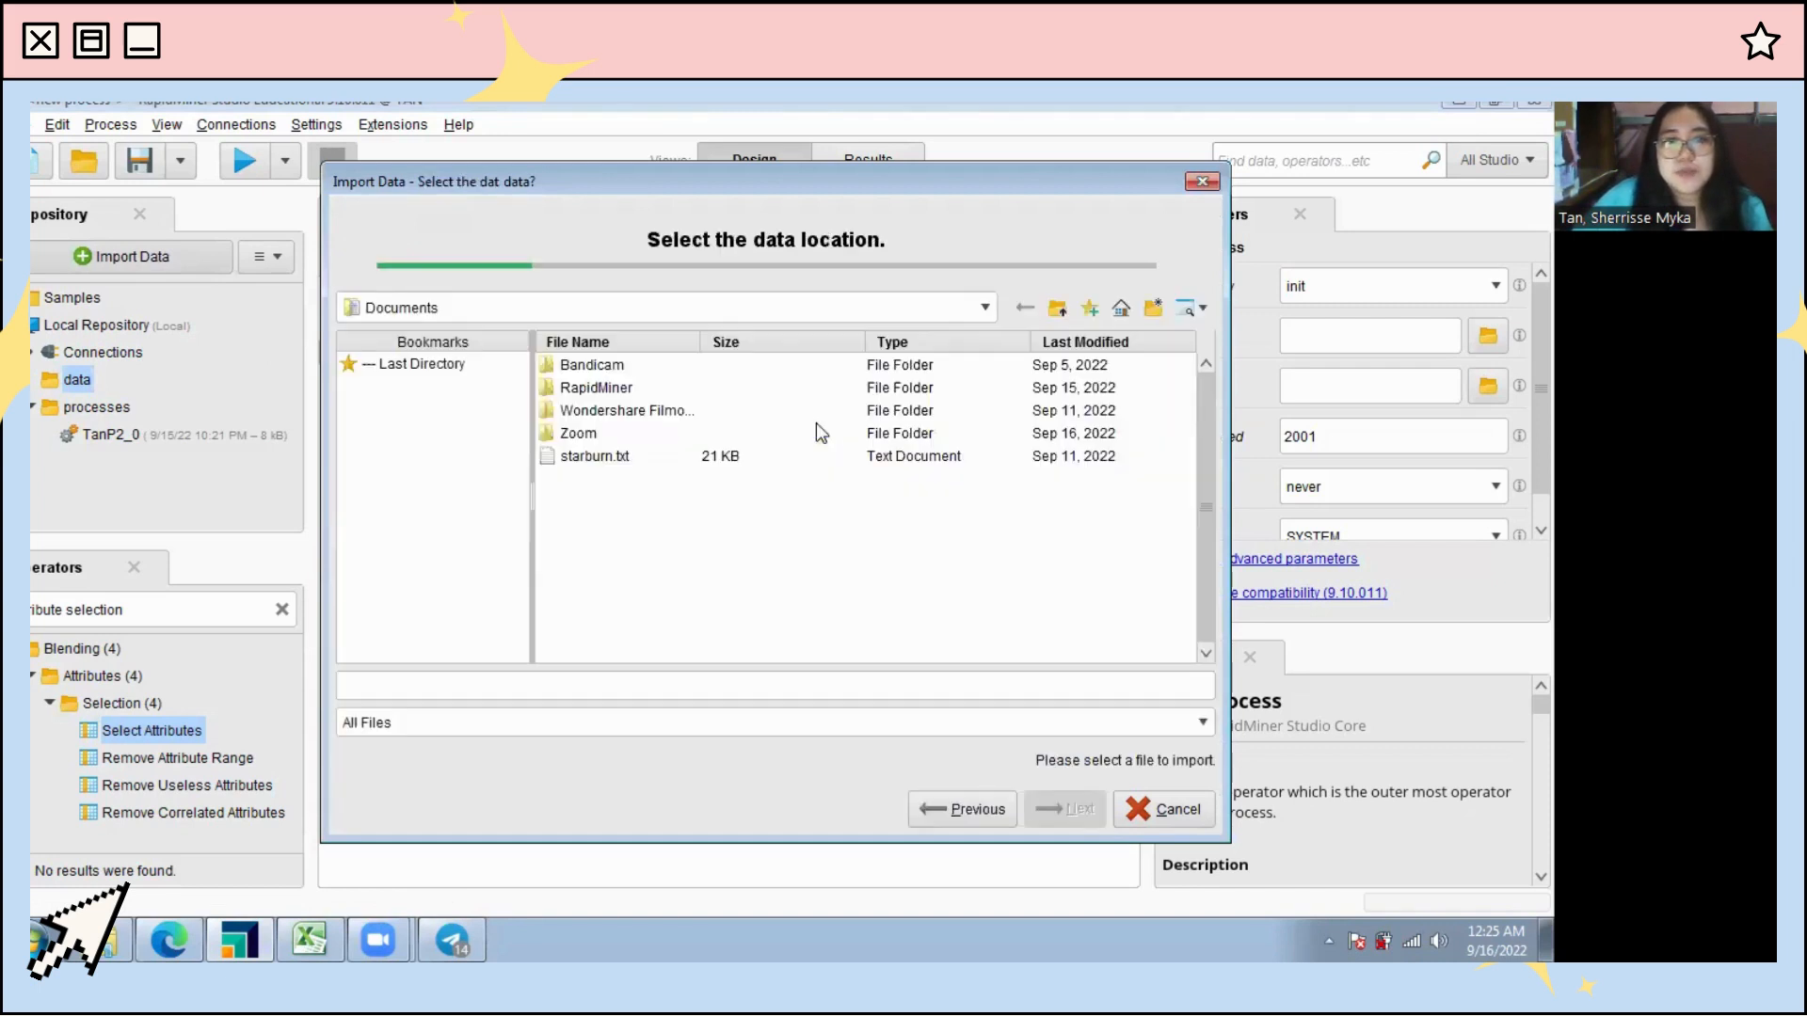
pyautogui.click(565, 309)
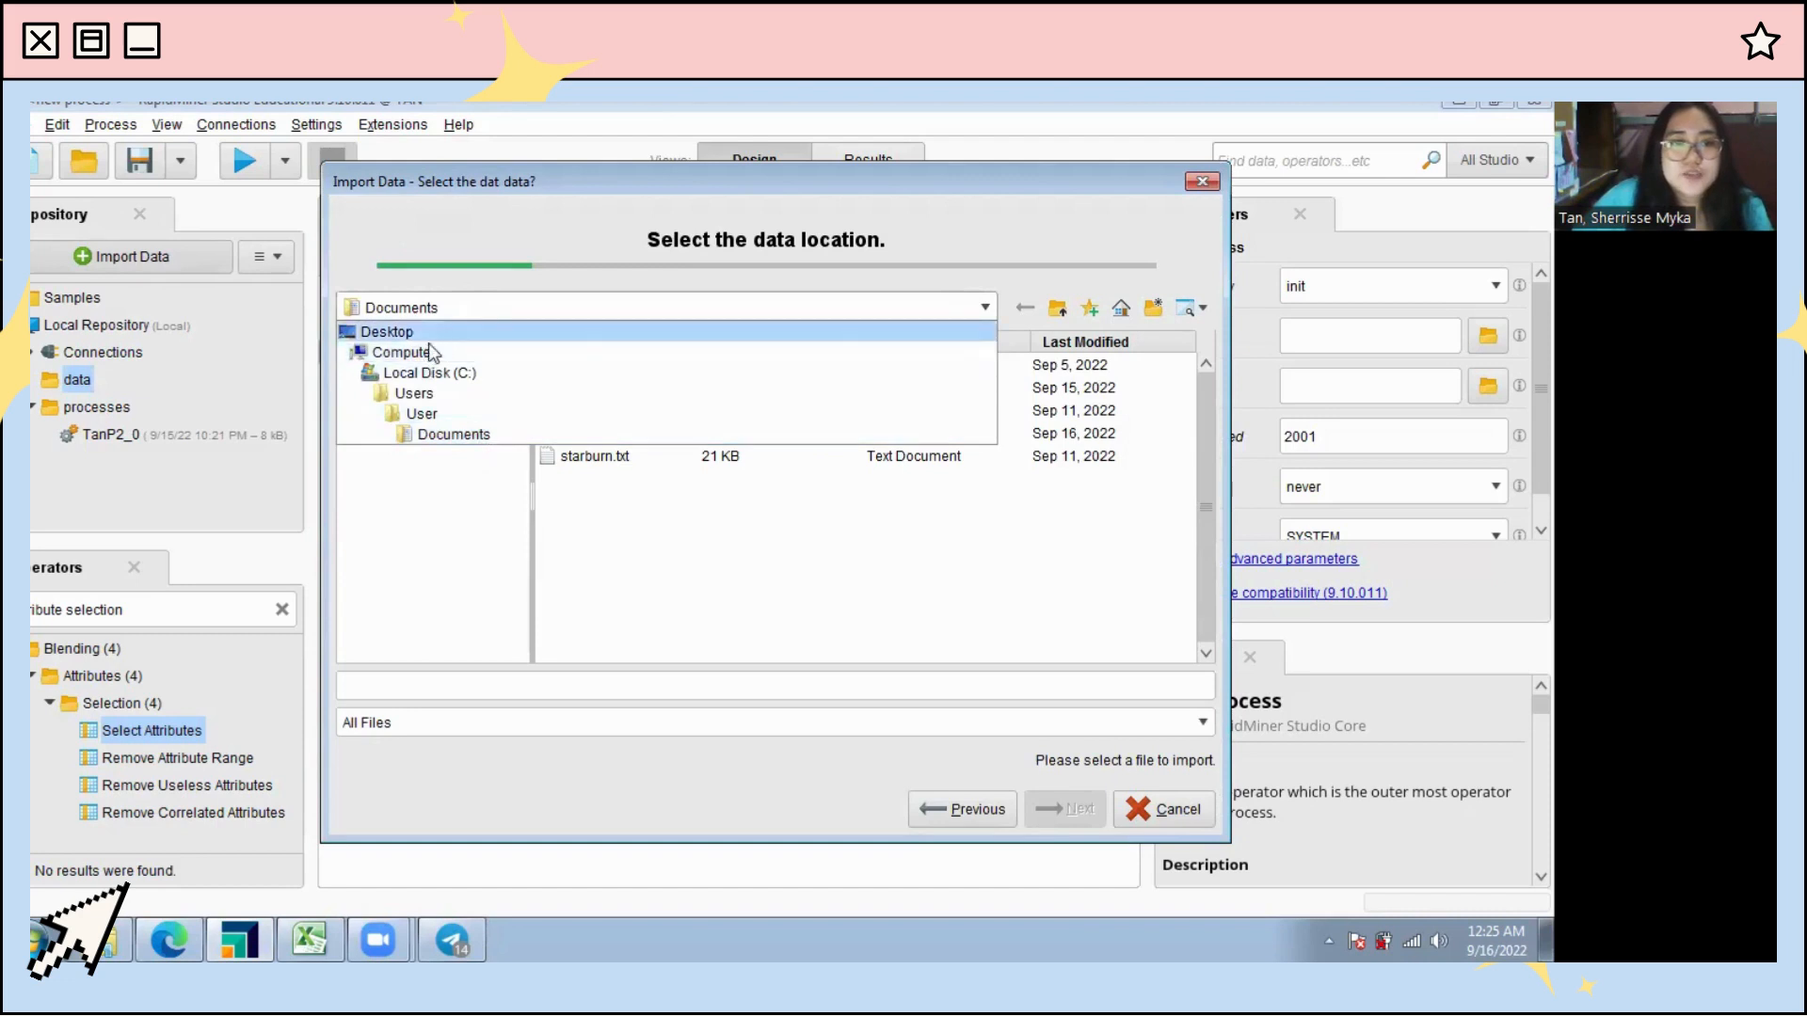
pyautogui.click(419, 353)
pyautogui.doubleClick(616, 411)
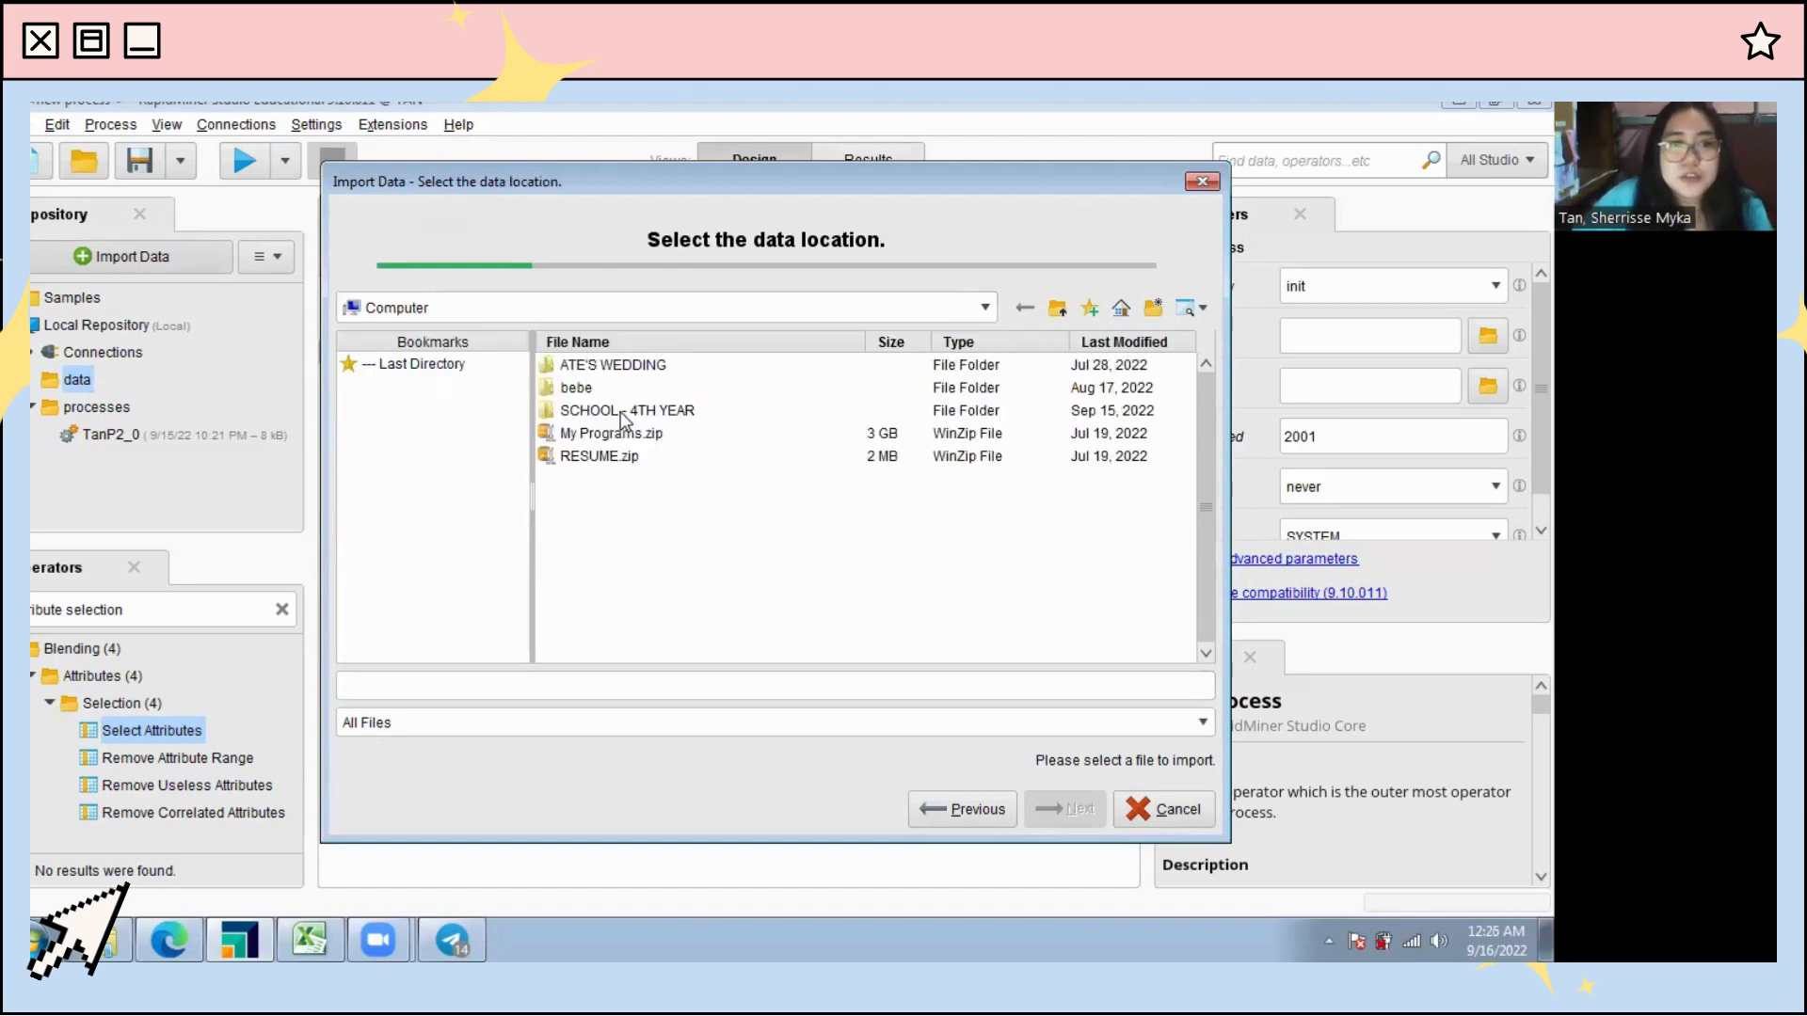
pyautogui.doubleClick(617, 411)
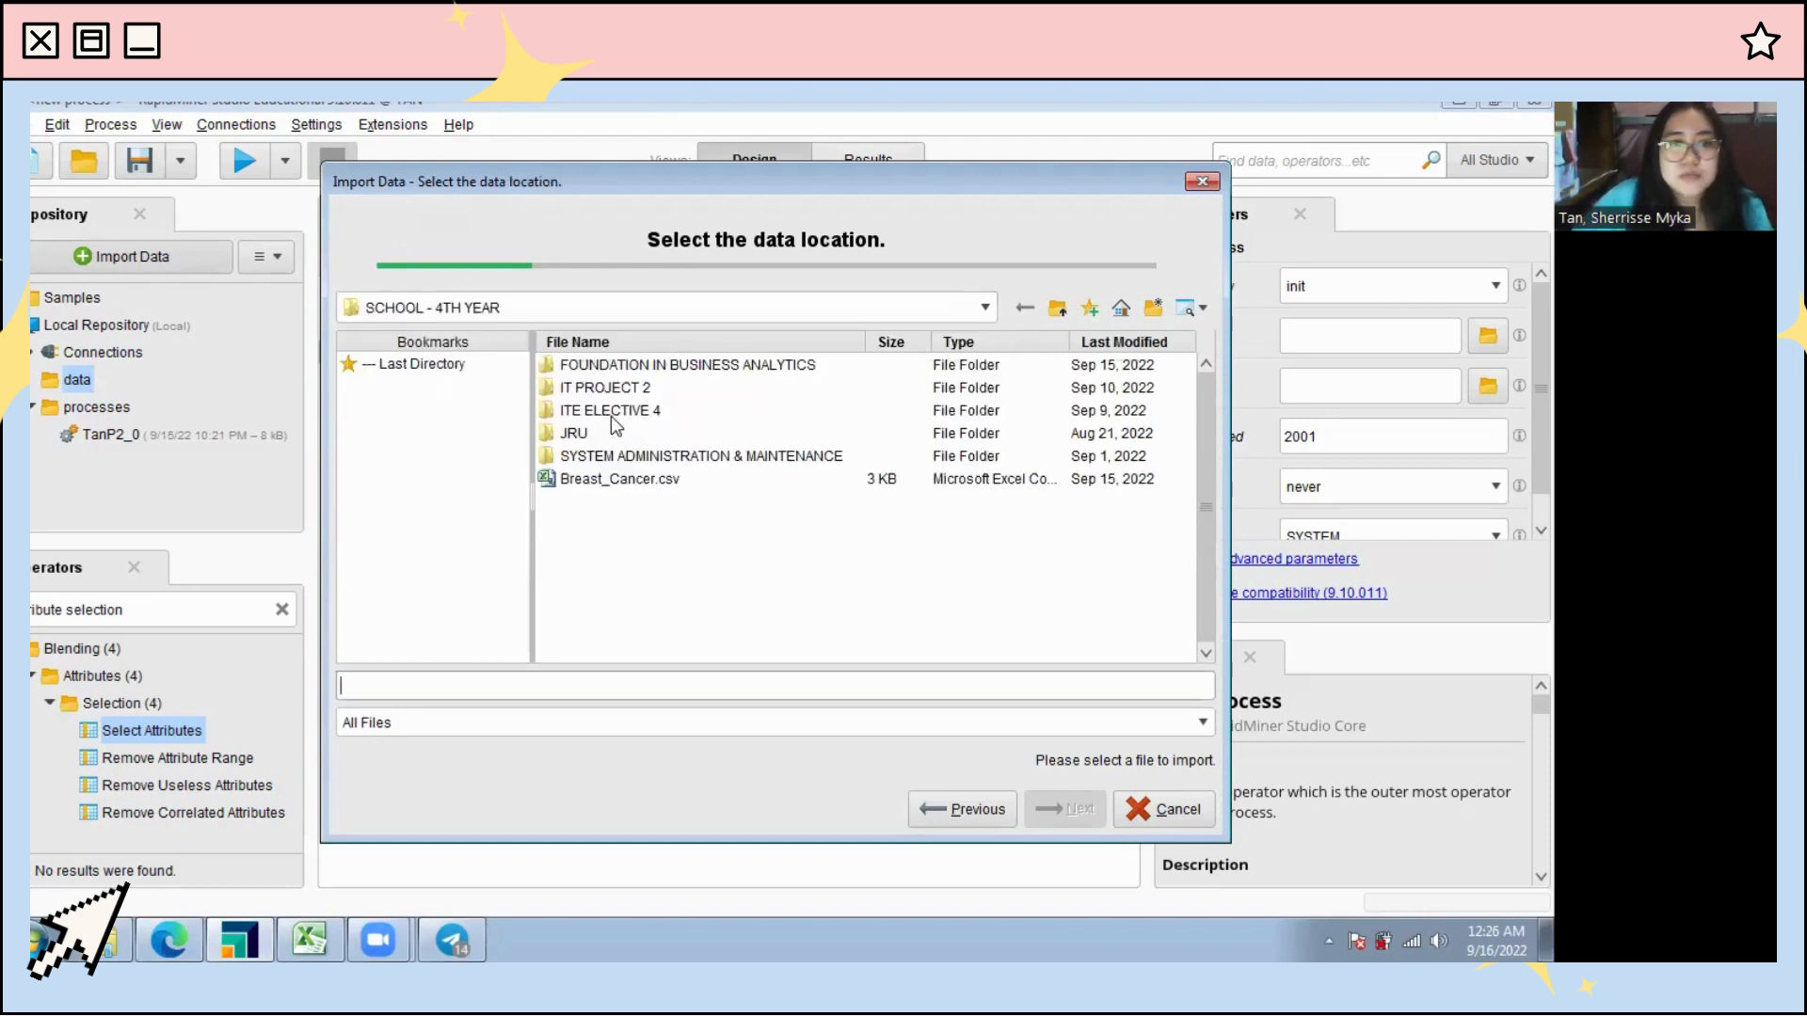
pyautogui.click(622, 481)
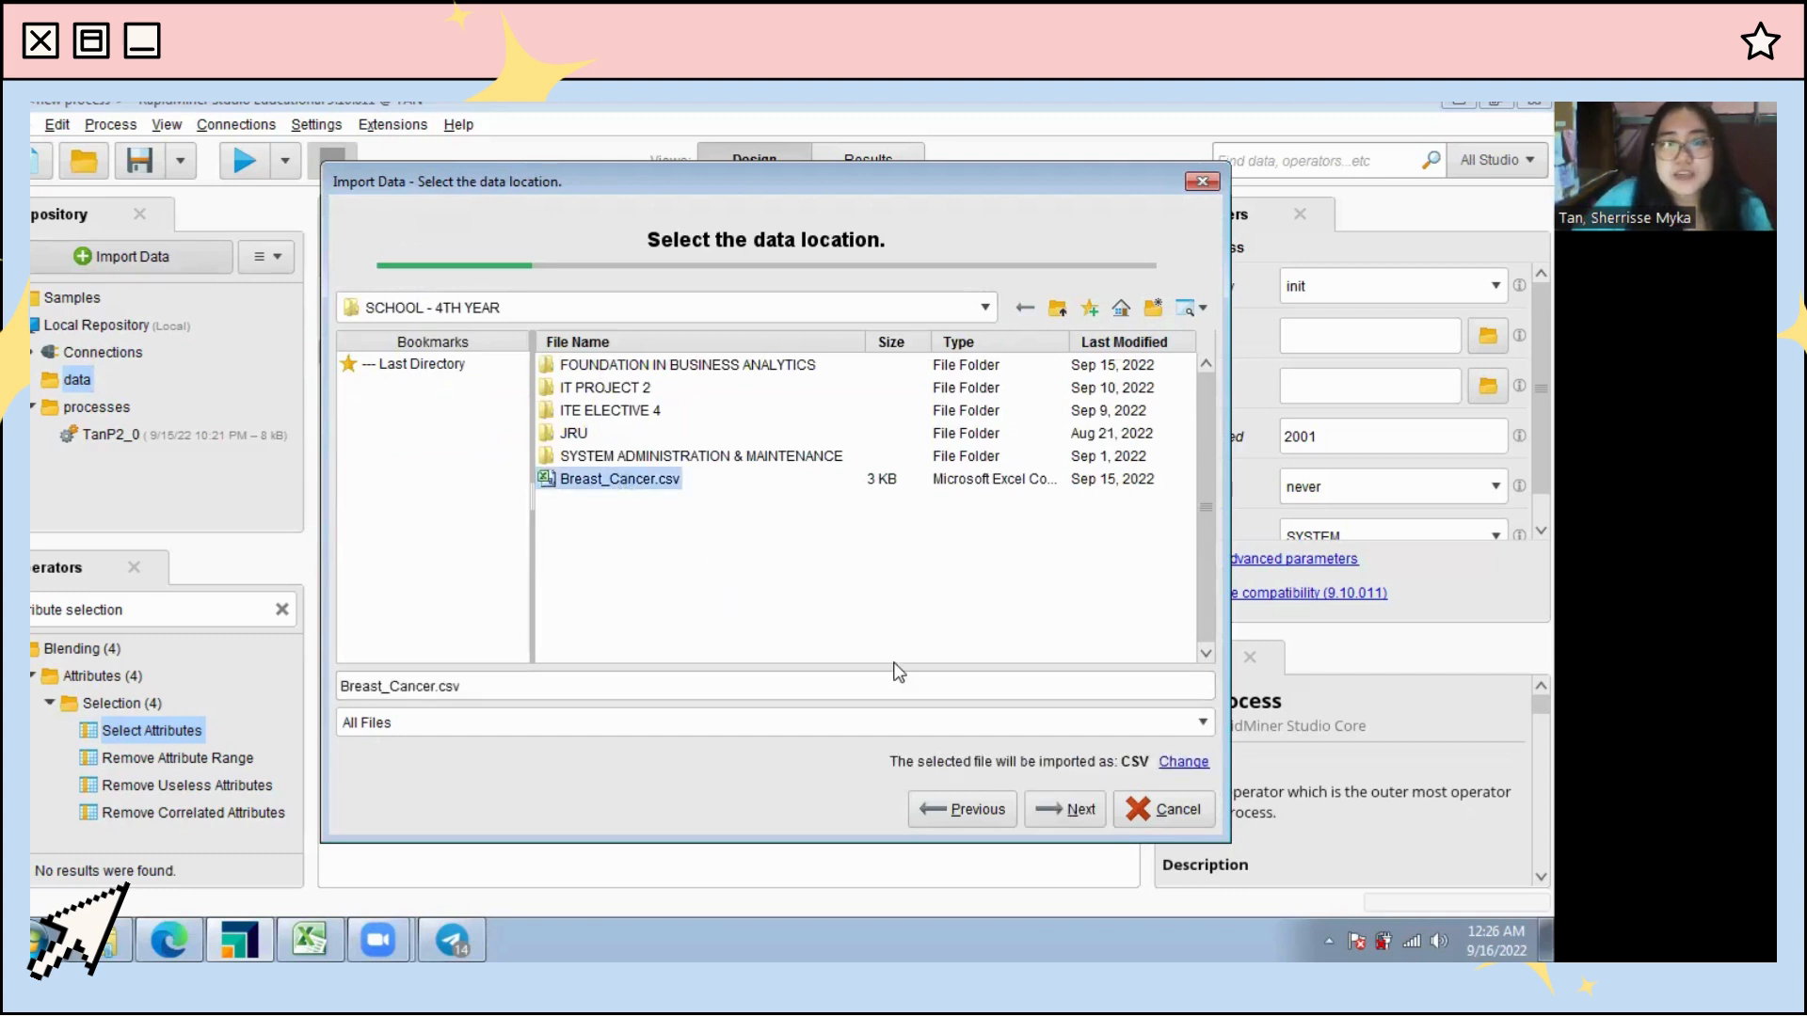
pyautogui.click(1058, 815)
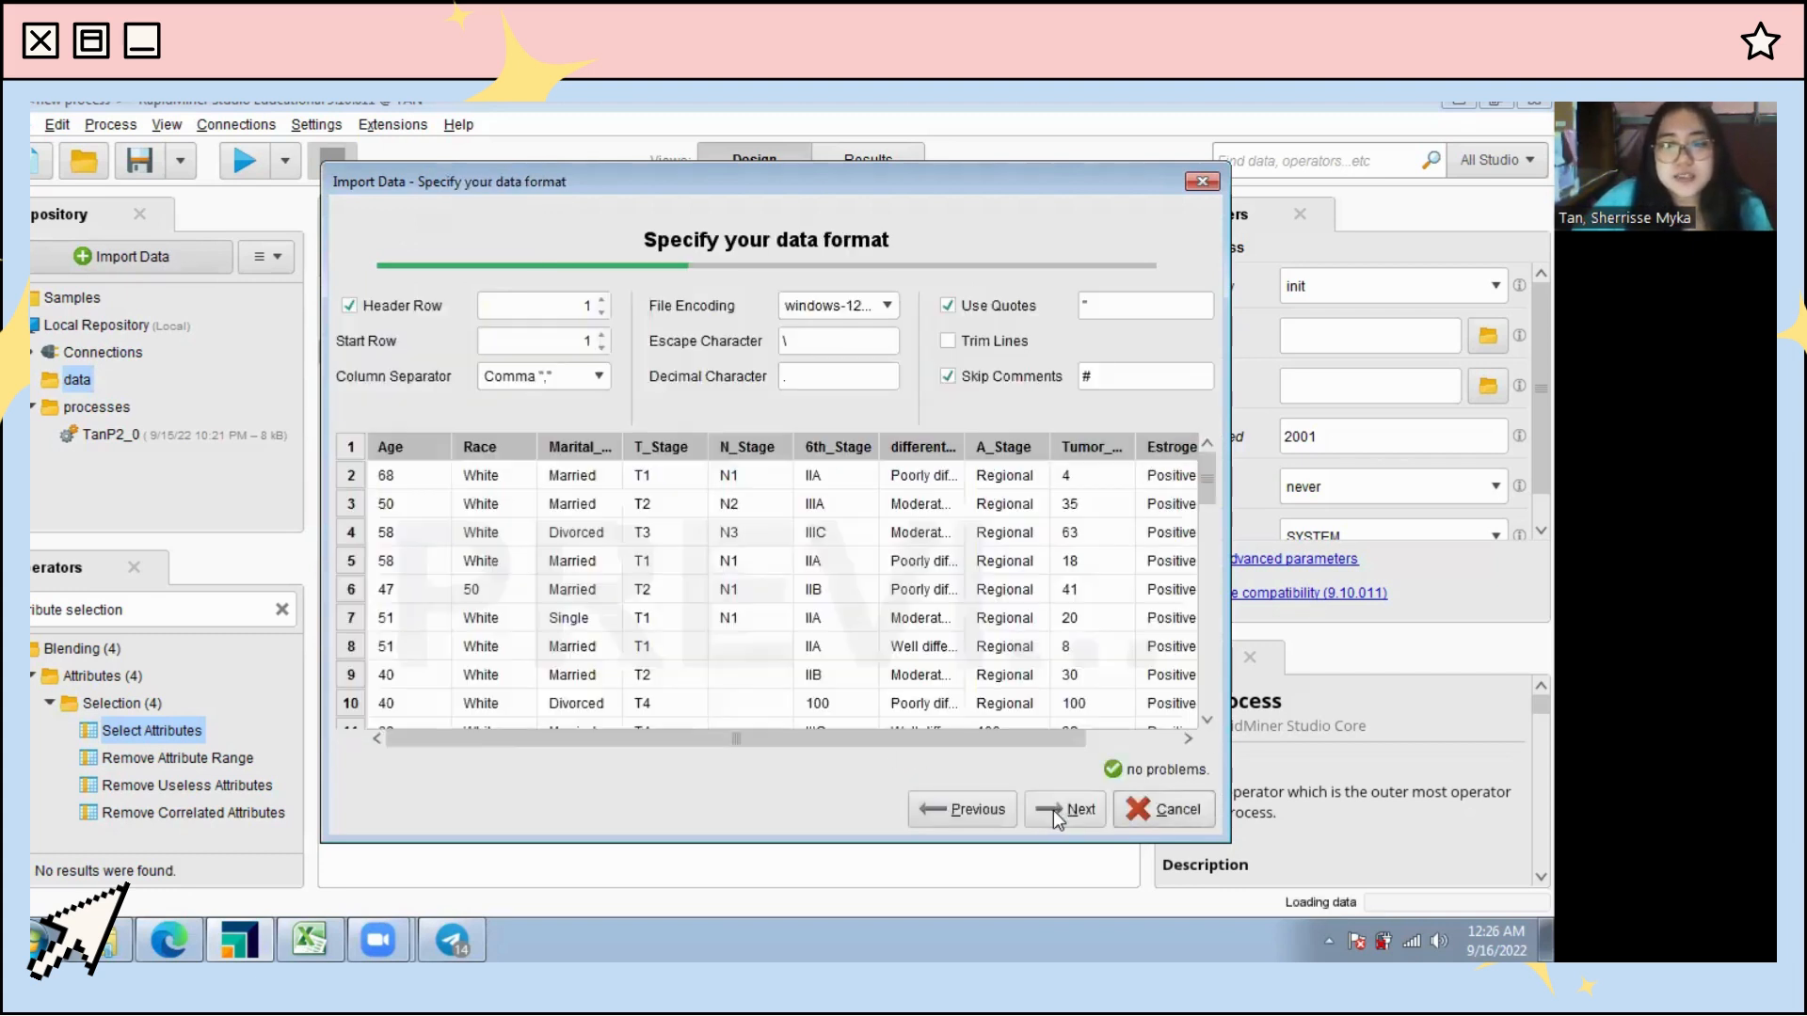
# Step: Review the CSV preview, keep the default format and column settings, and store the data as Breast_Cancer in the Local Repository's data folder
pyautogui.scroll(-1, 717, 555)
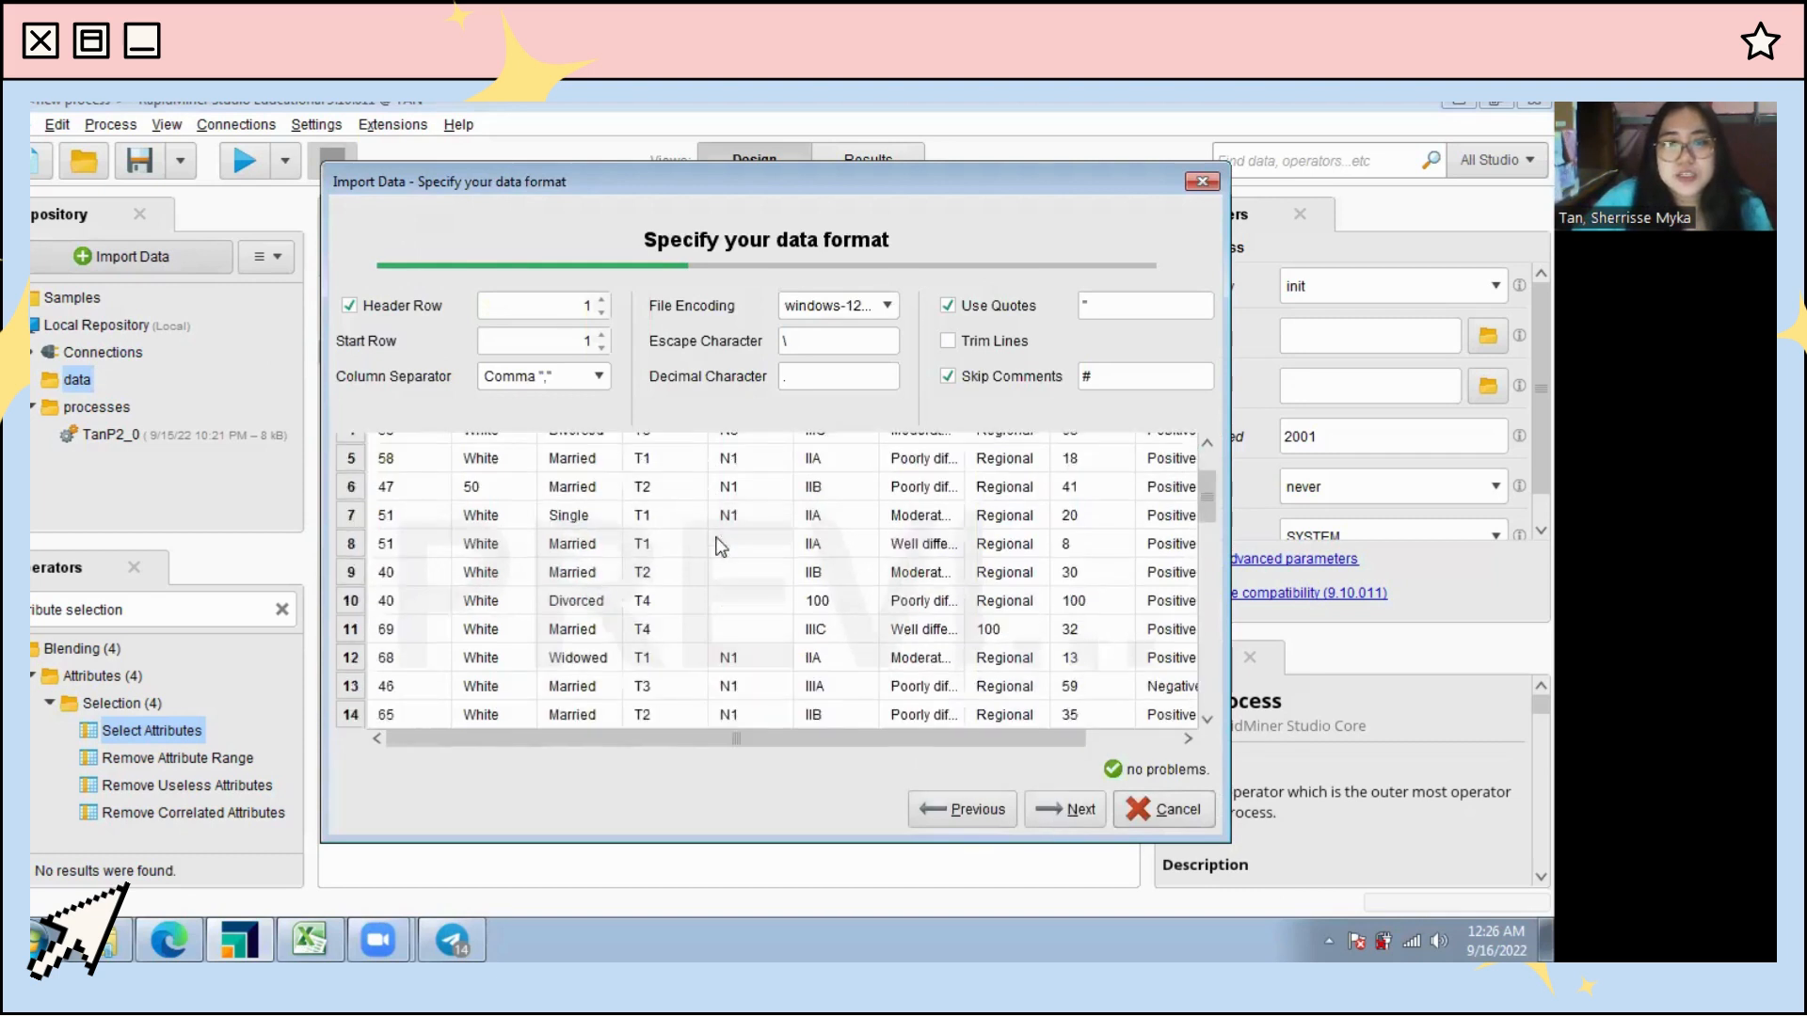
pyautogui.scroll(1, 706, 602)
pyautogui.moveTo(678, 748)
pyautogui.mouseDown()
pyautogui.moveTo(959, 754)
pyautogui.moveTo(673, 743)
pyautogui.mouseUp()
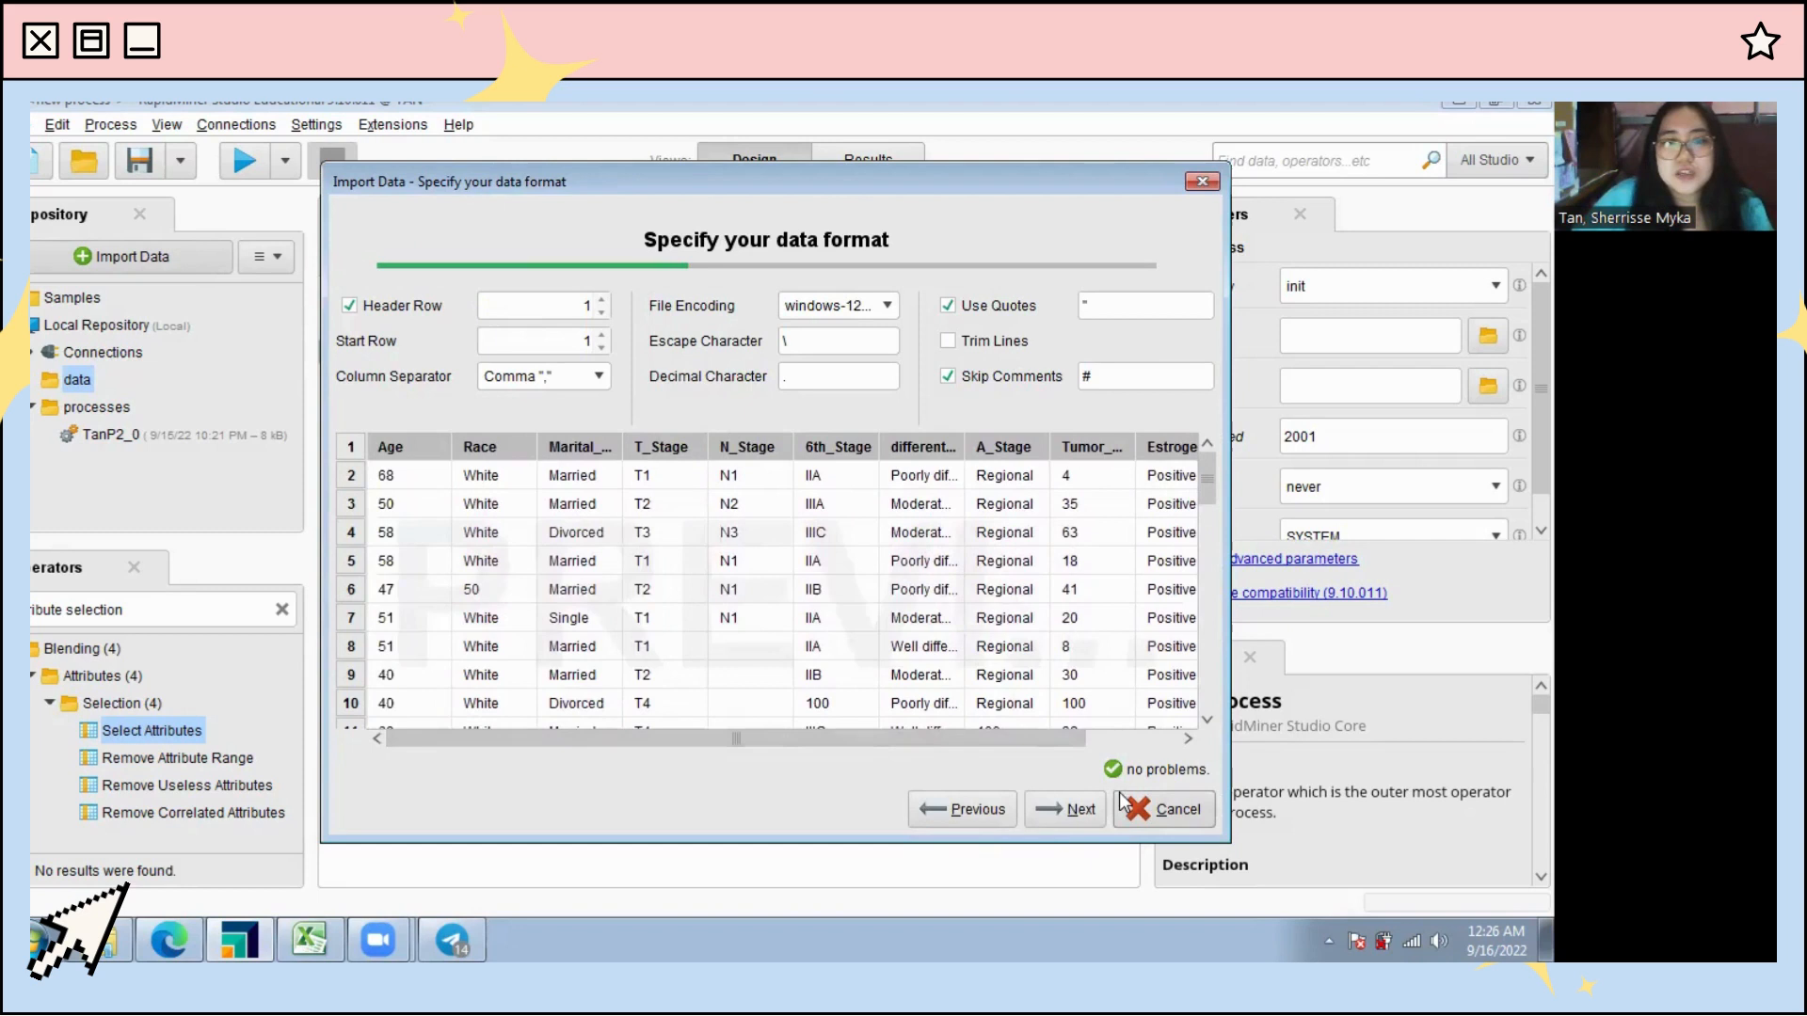
pyautogui.click(1053, 807)
pyautogui.click(1065, 811)
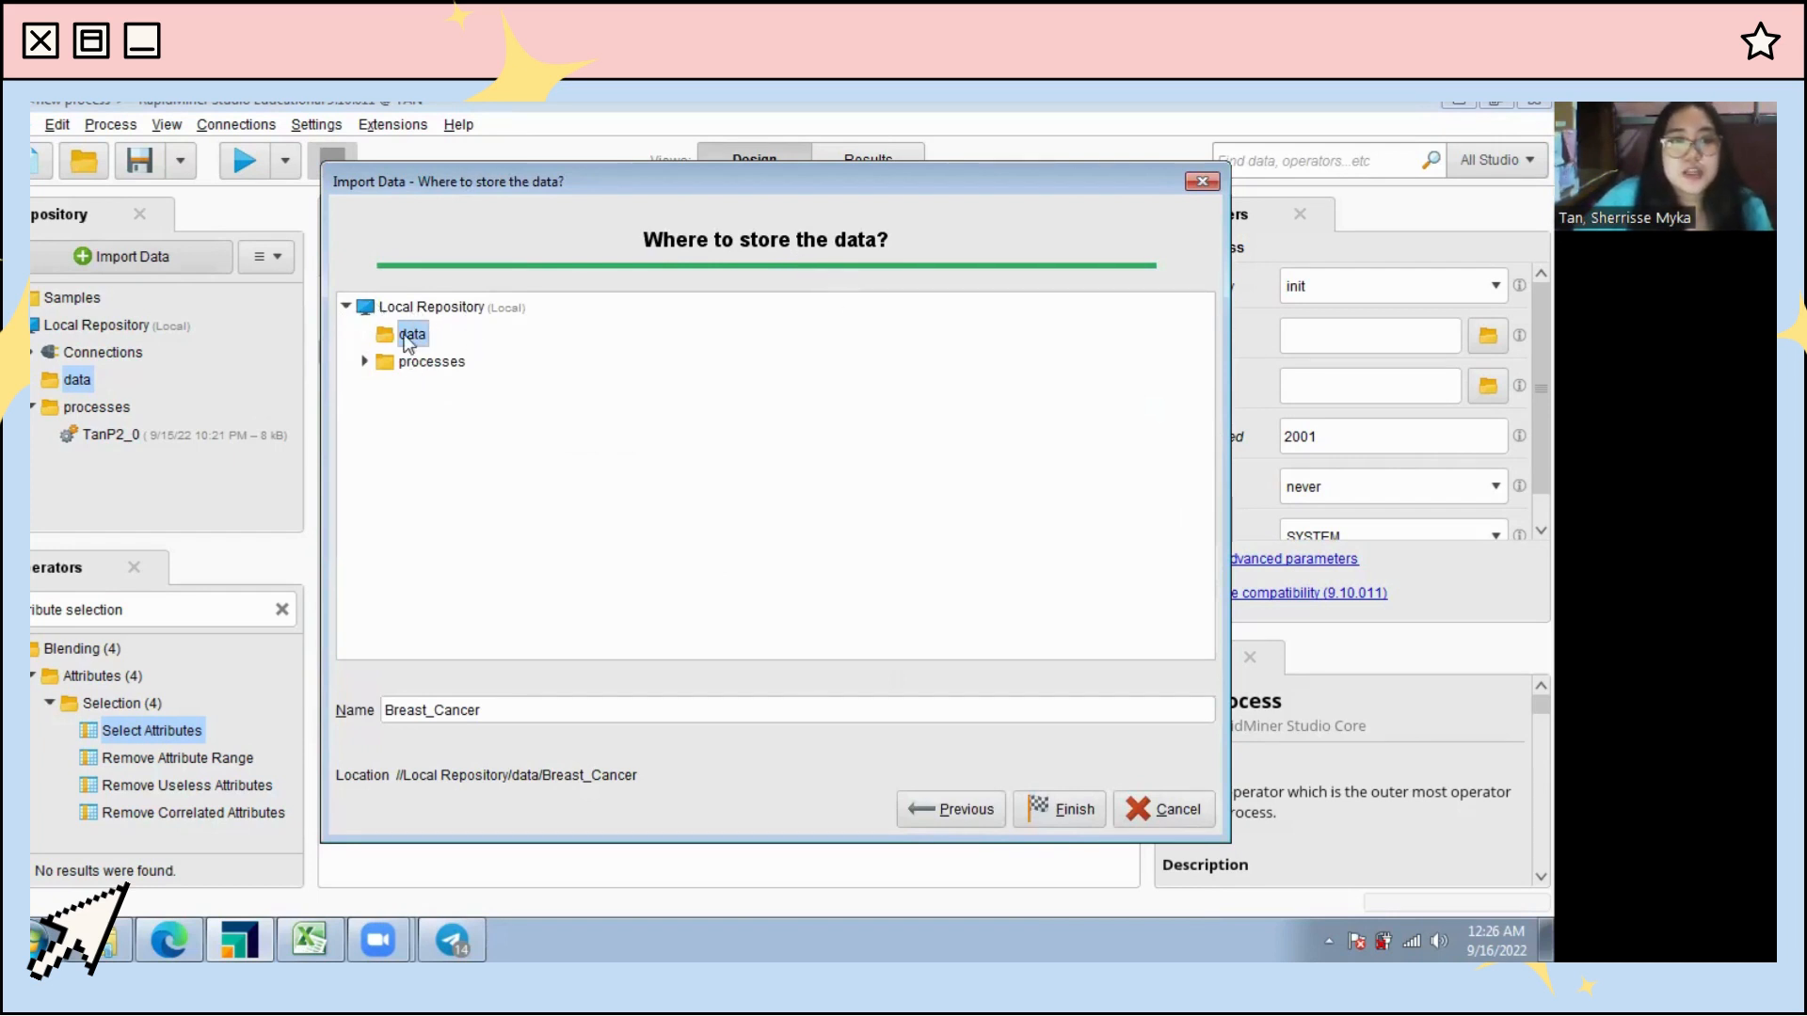
pyautogui.click(1058, 821)
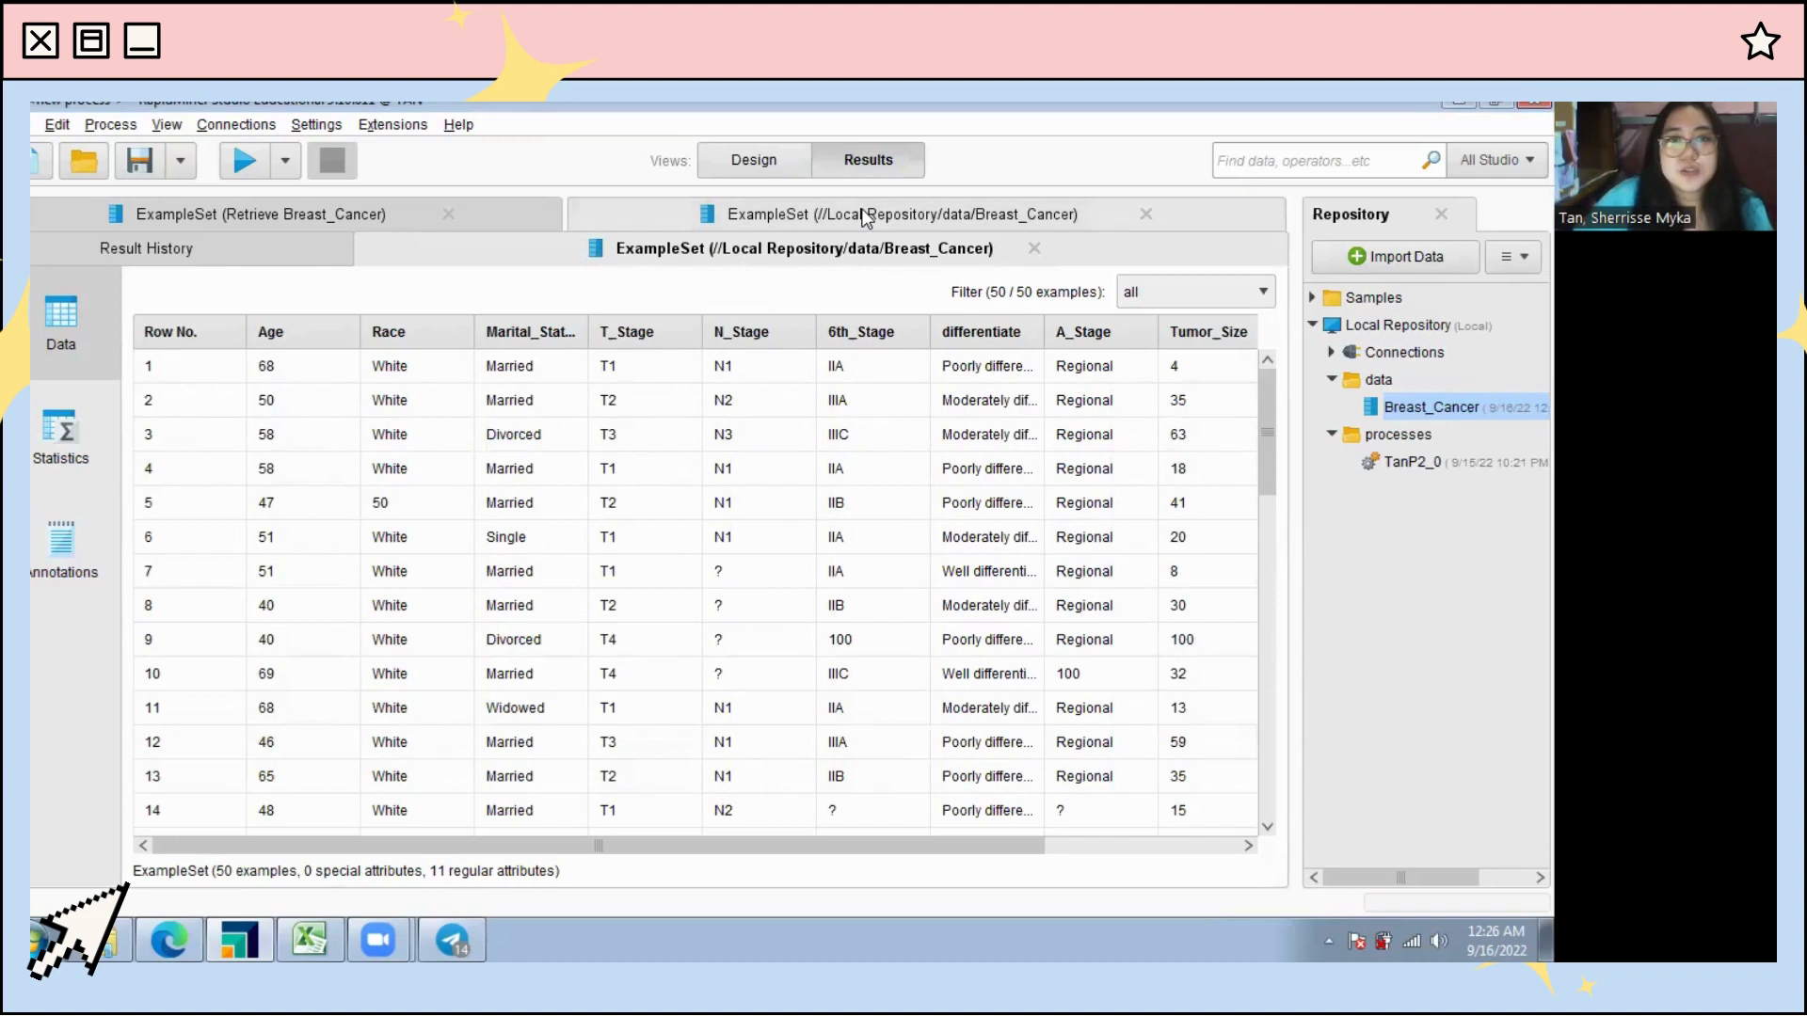
# Step: Add the Breast_Cancer dataset to the process in the Design view and connect its output to the first result port
pyautogui.click(774, 162)
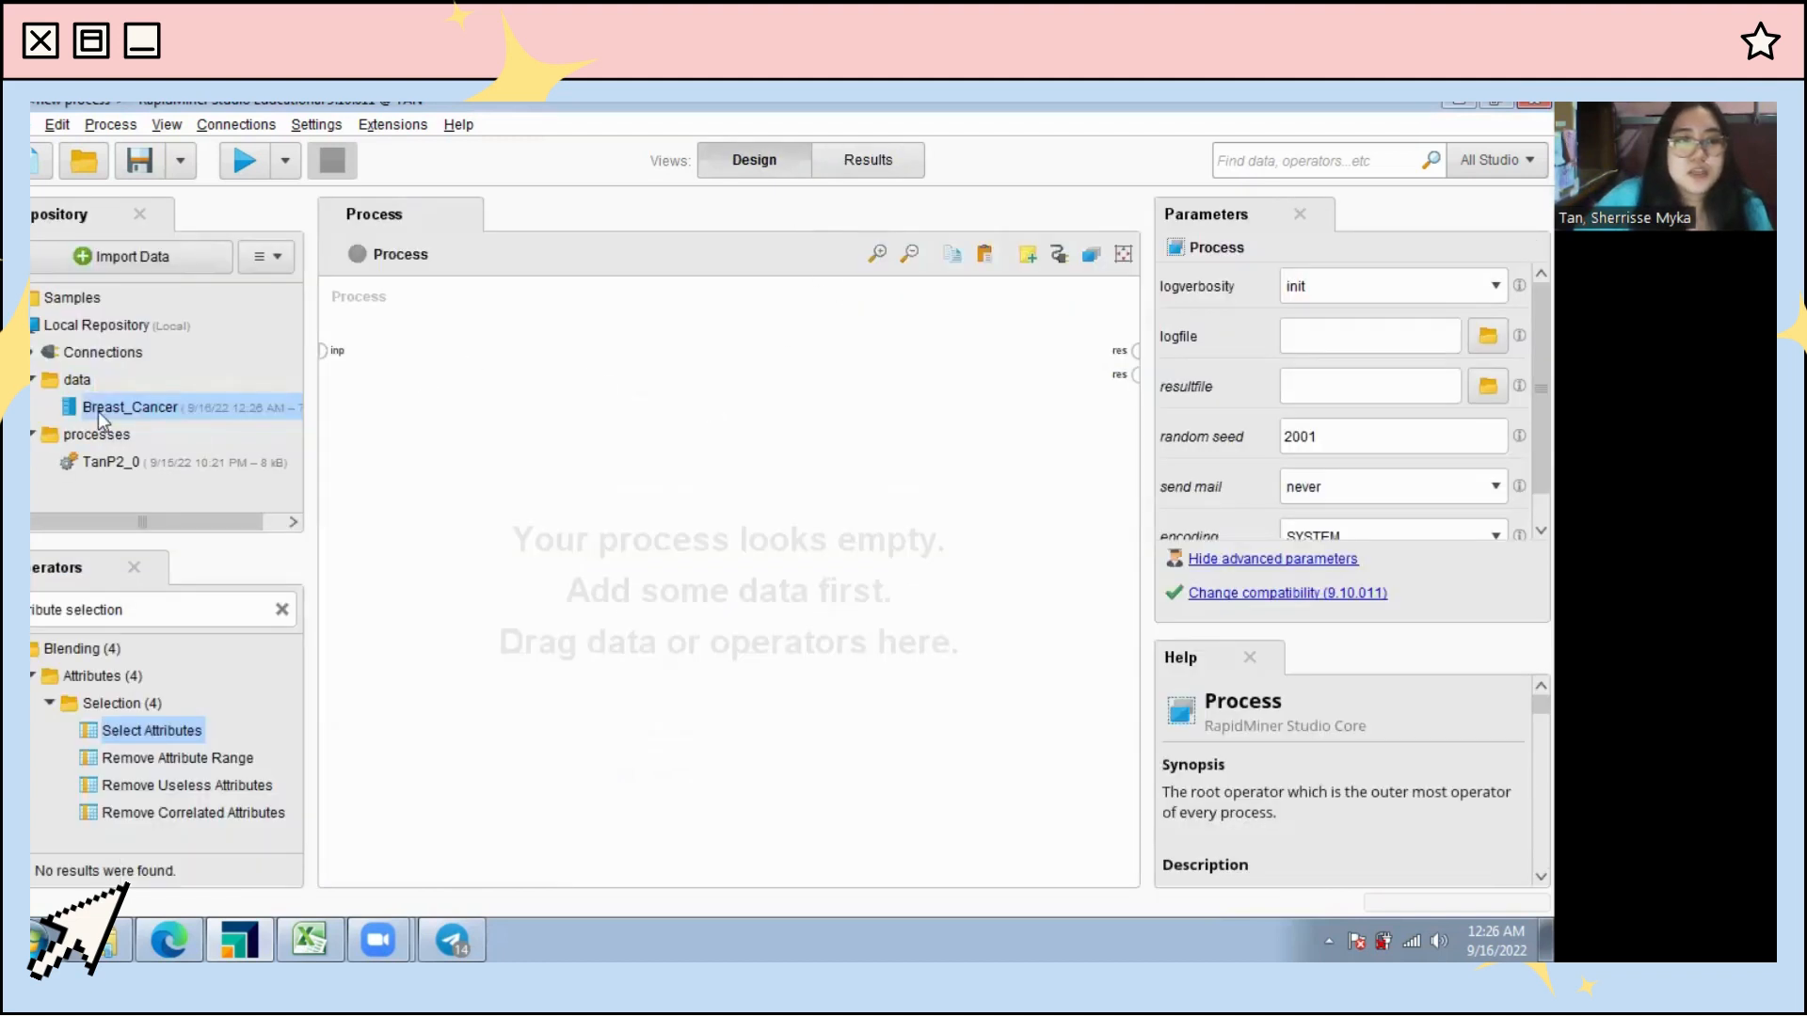
pyautogui.moveTo(101, 418); pyautogui.dragTo(384, 325)
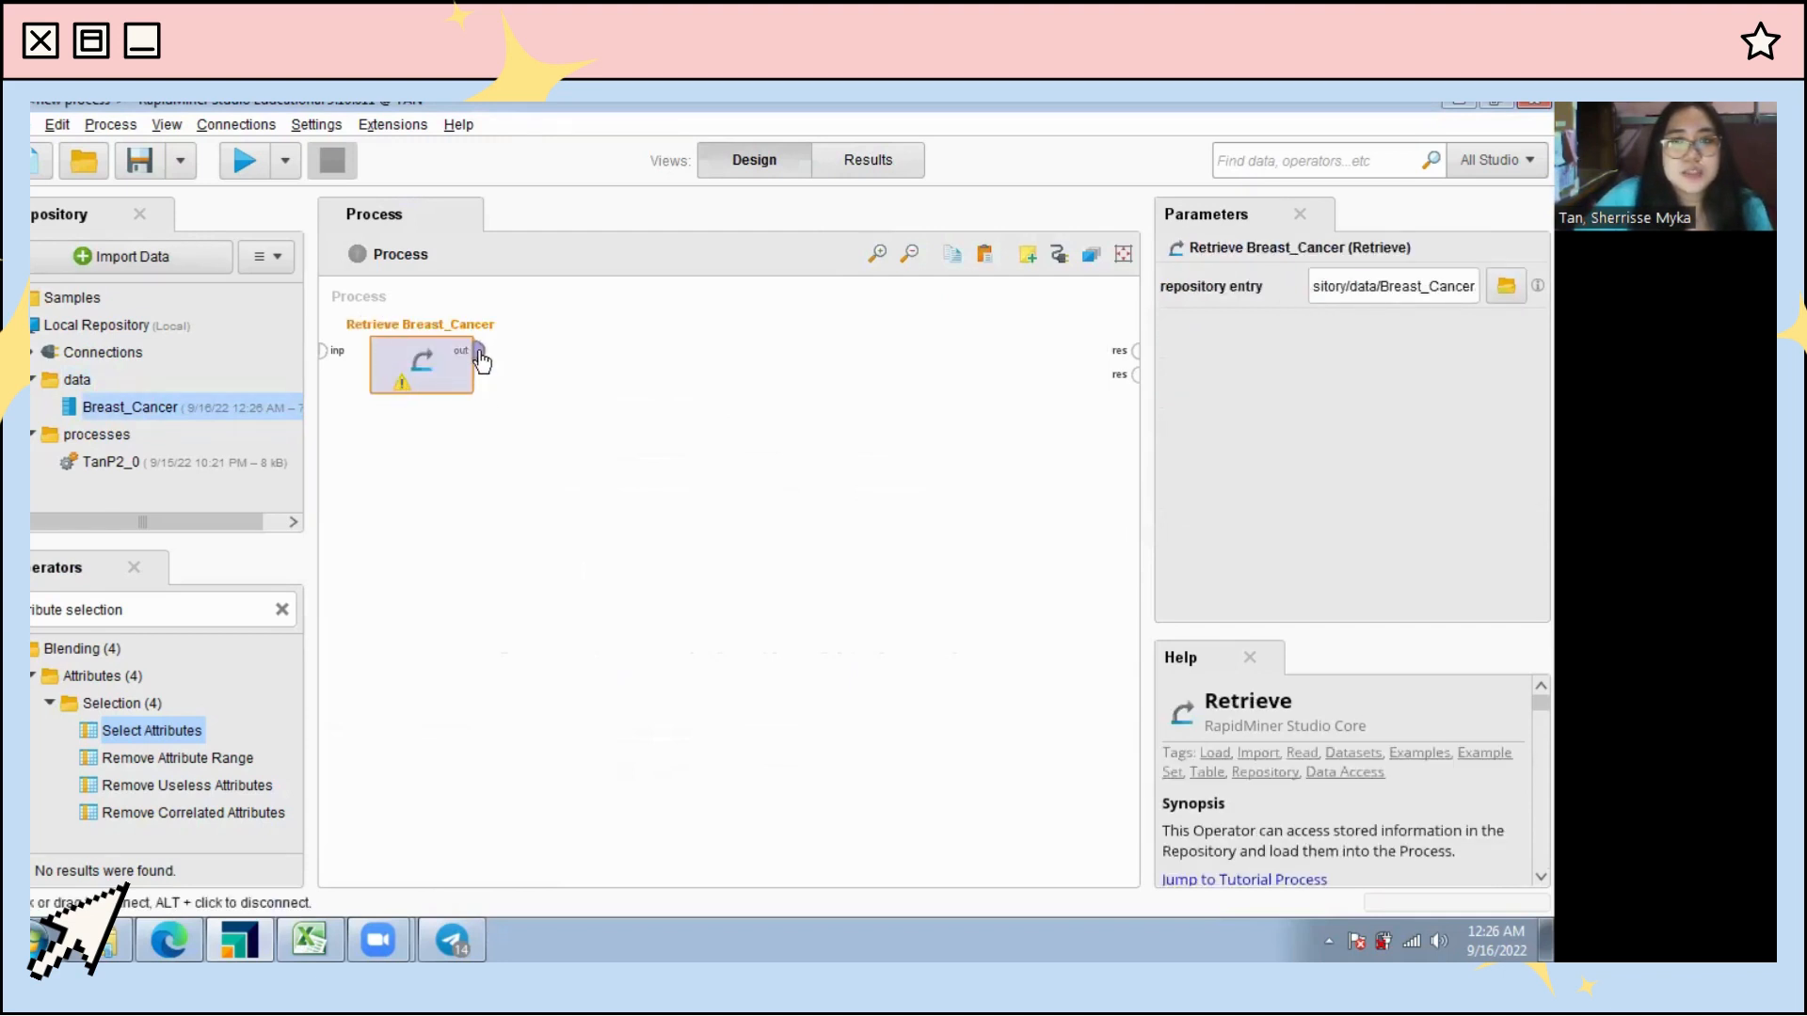
pyautogui.moveTo(479, 354); pyautogui.dragTo(1124, 356)
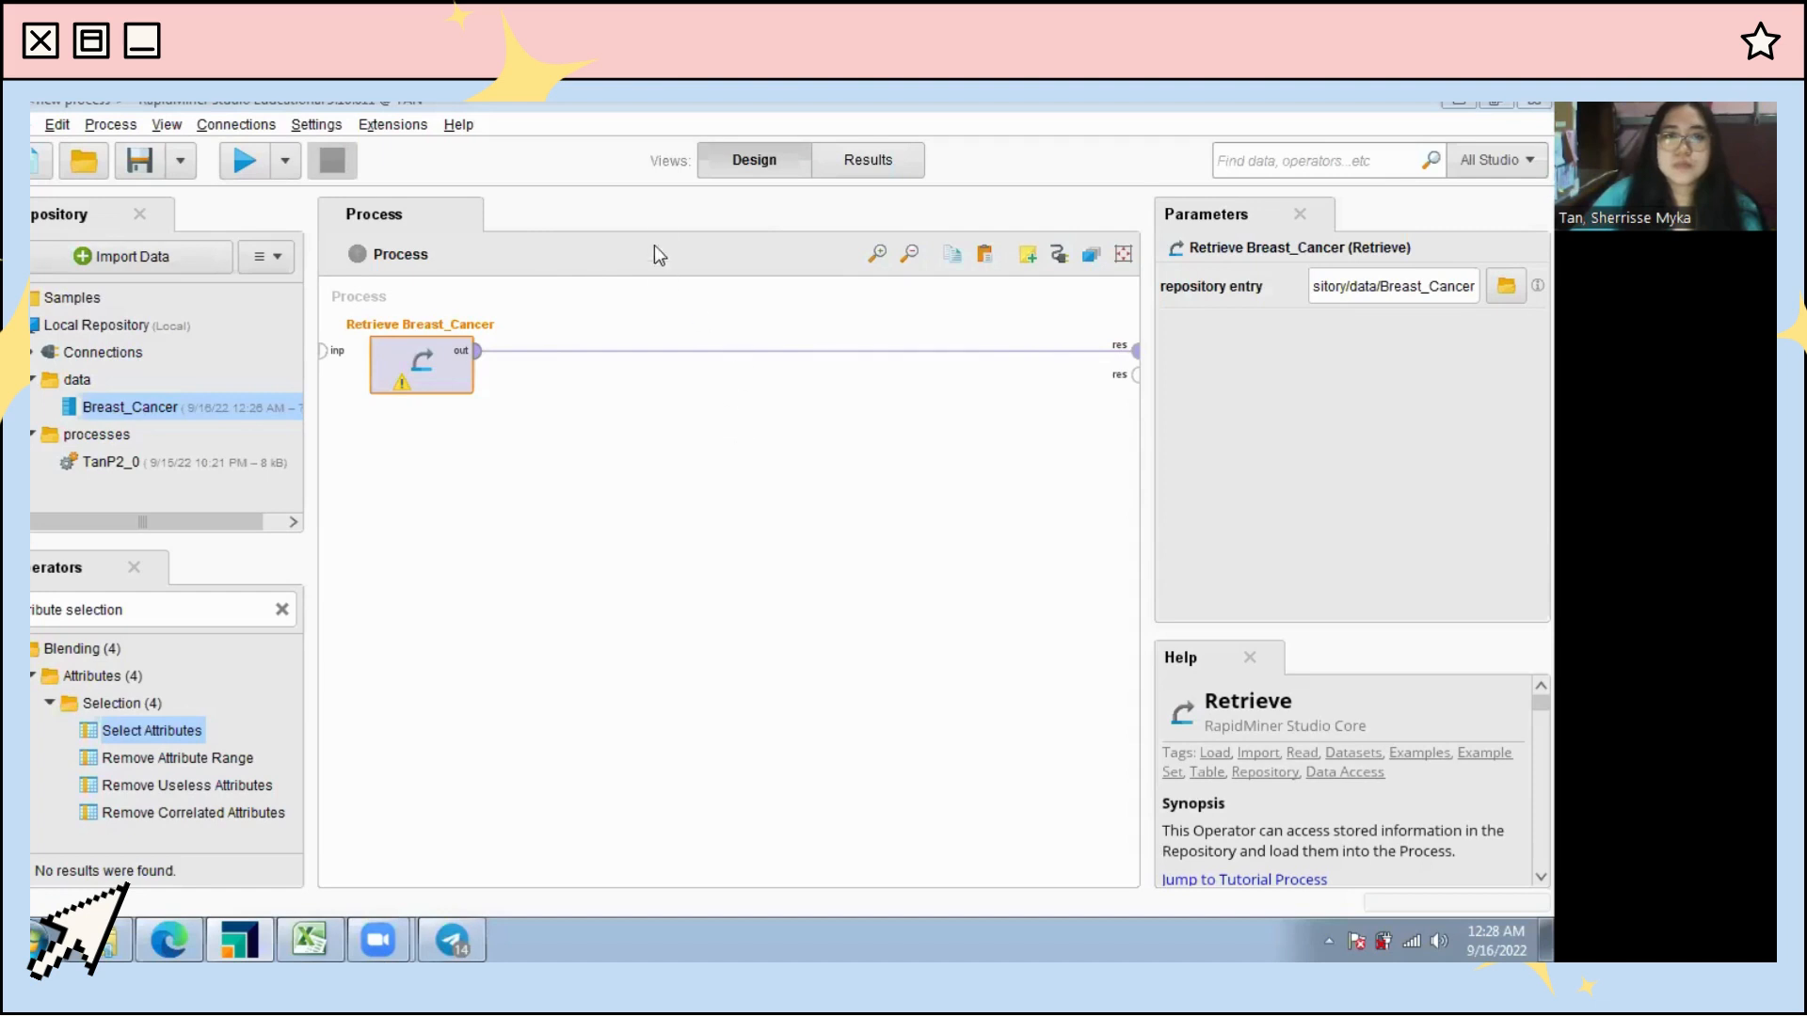
# Step: Examine the rows and columns of the imported Breast_Cancer data in the Results view for missing values
pyautogui.click(866, 167)
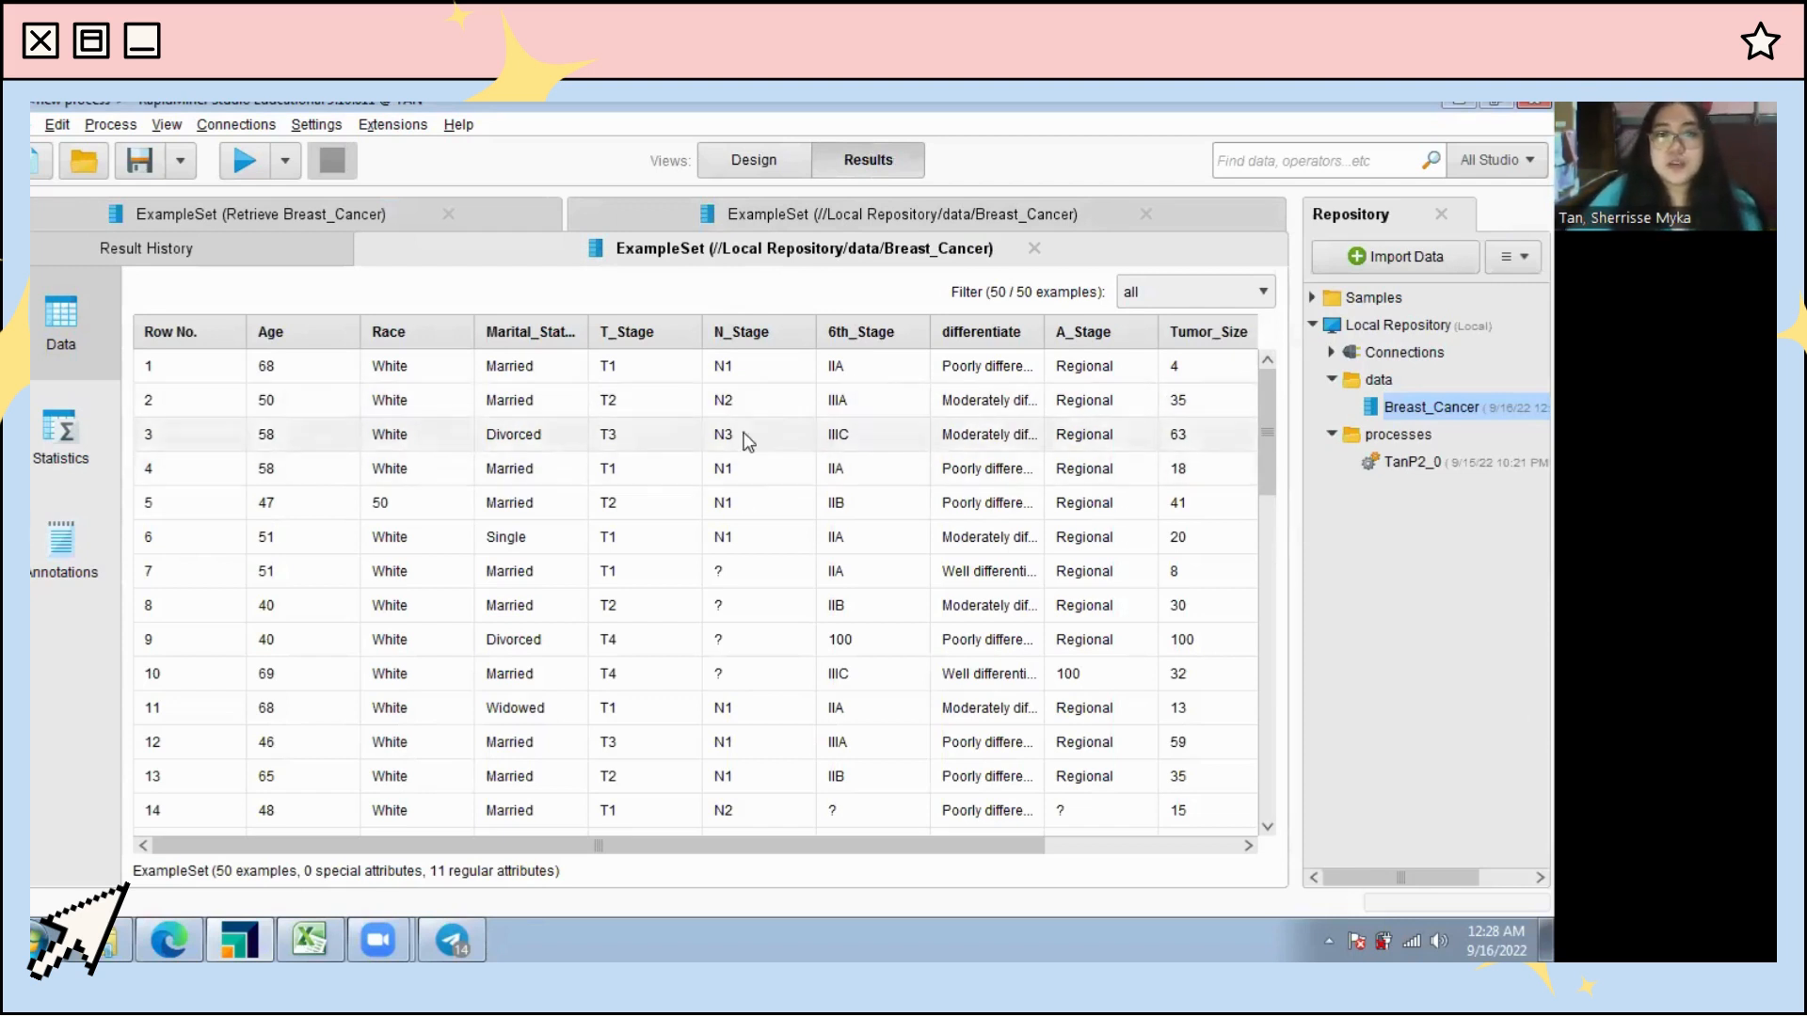
pyautogui.scroll(-4, 678, 452)
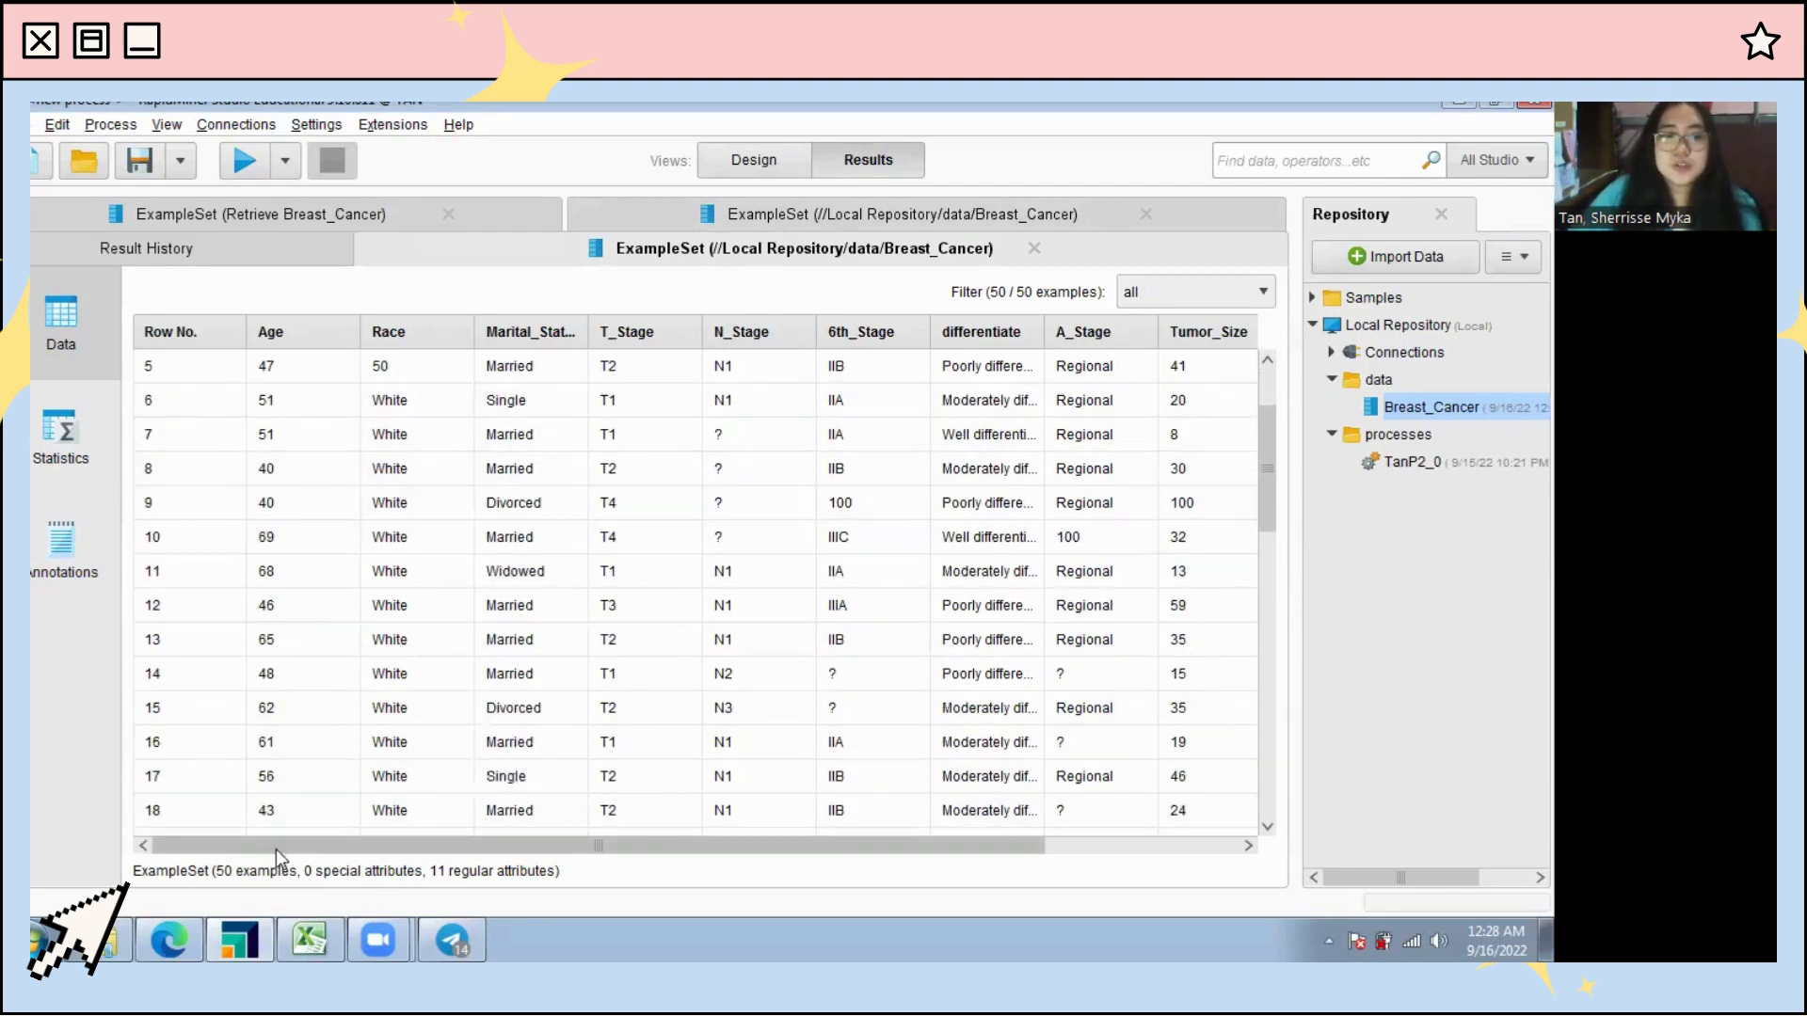
pyautogui.moveTo(275, 849); pyautogui.dragTo(653, 867)
pyautogui.scroll(3, 969, 555)
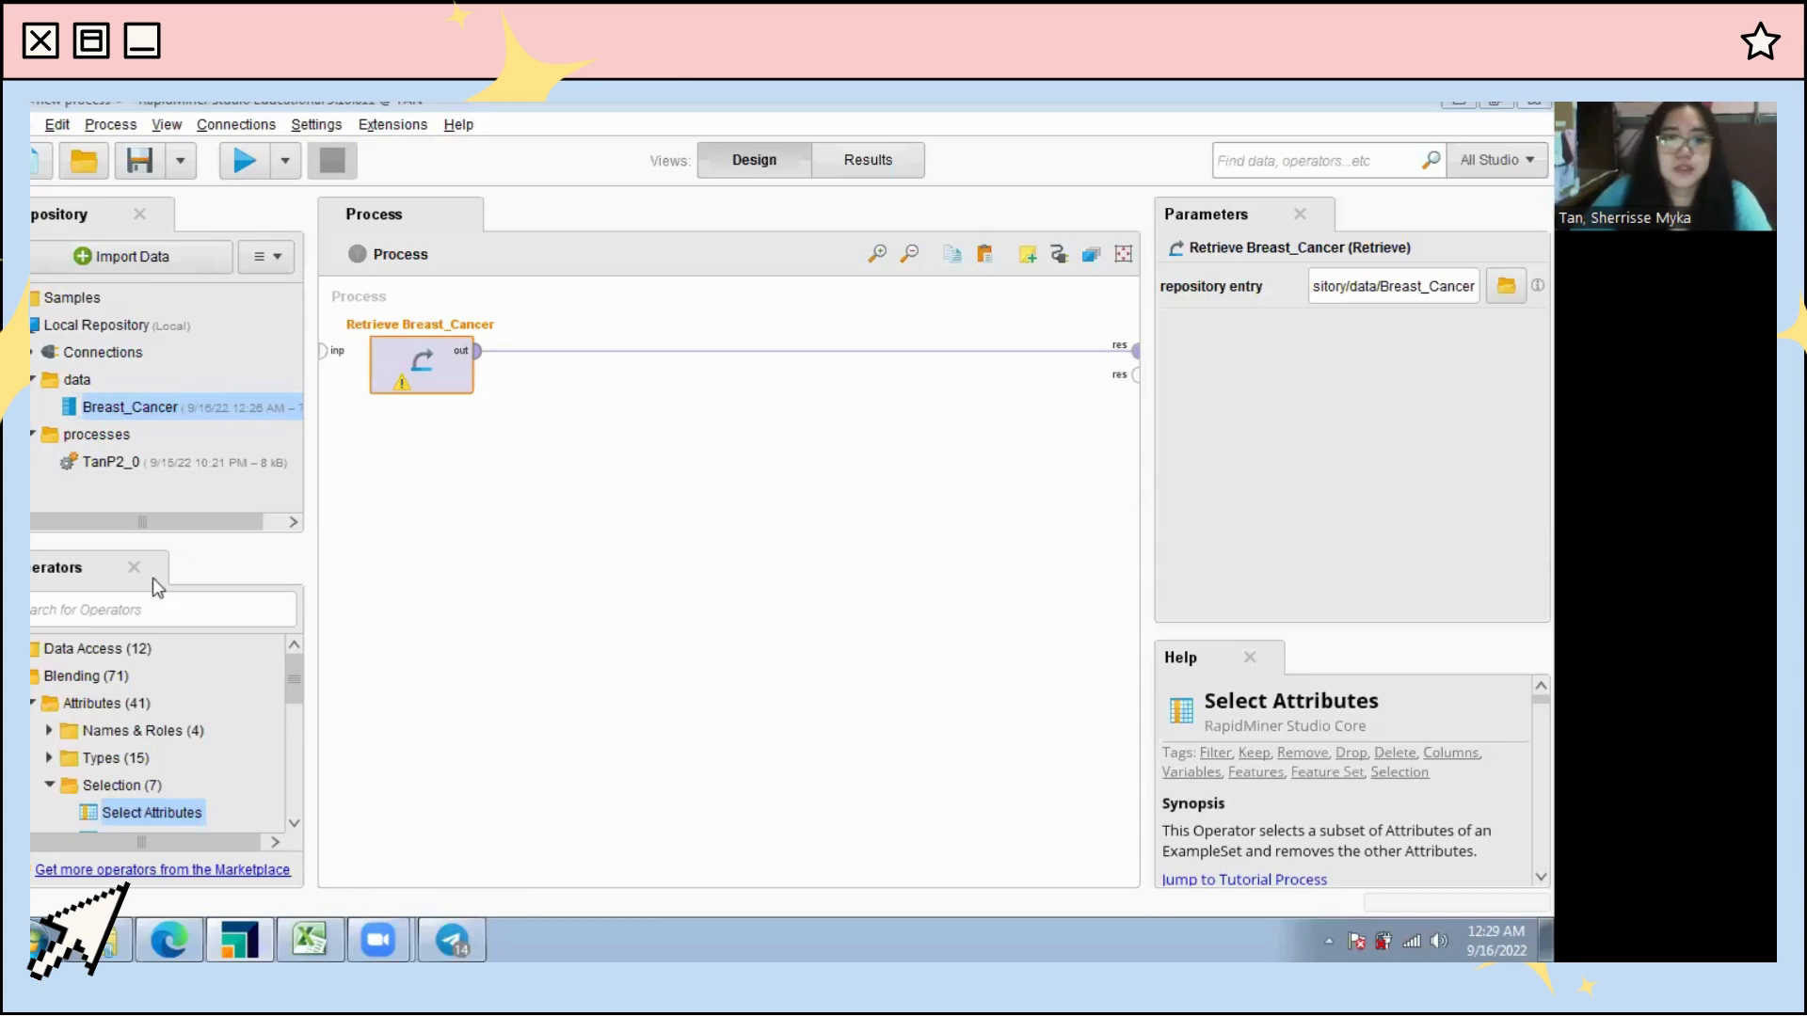
# Step: Find the Replace Missing Values operator and insert it into the connection between Retrieve Breast_Cancer and the result port
pyautogui.click(111, 609)
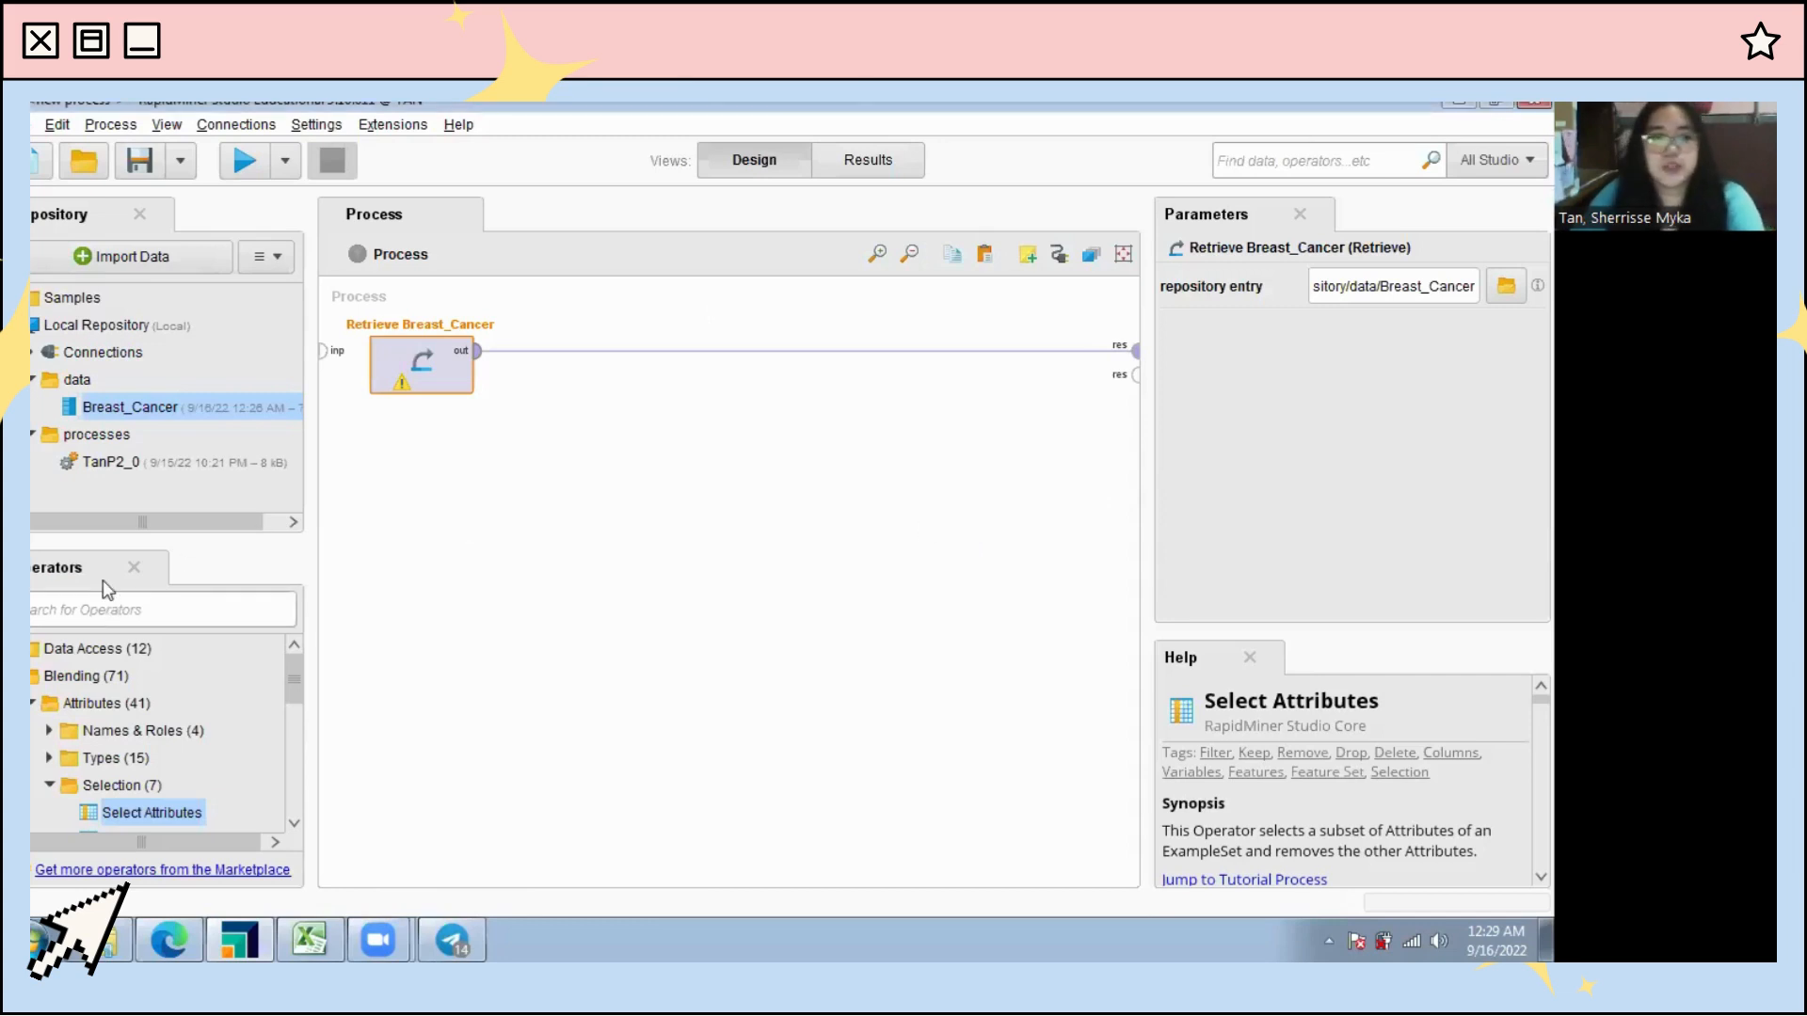
pyautogui.write('repla')
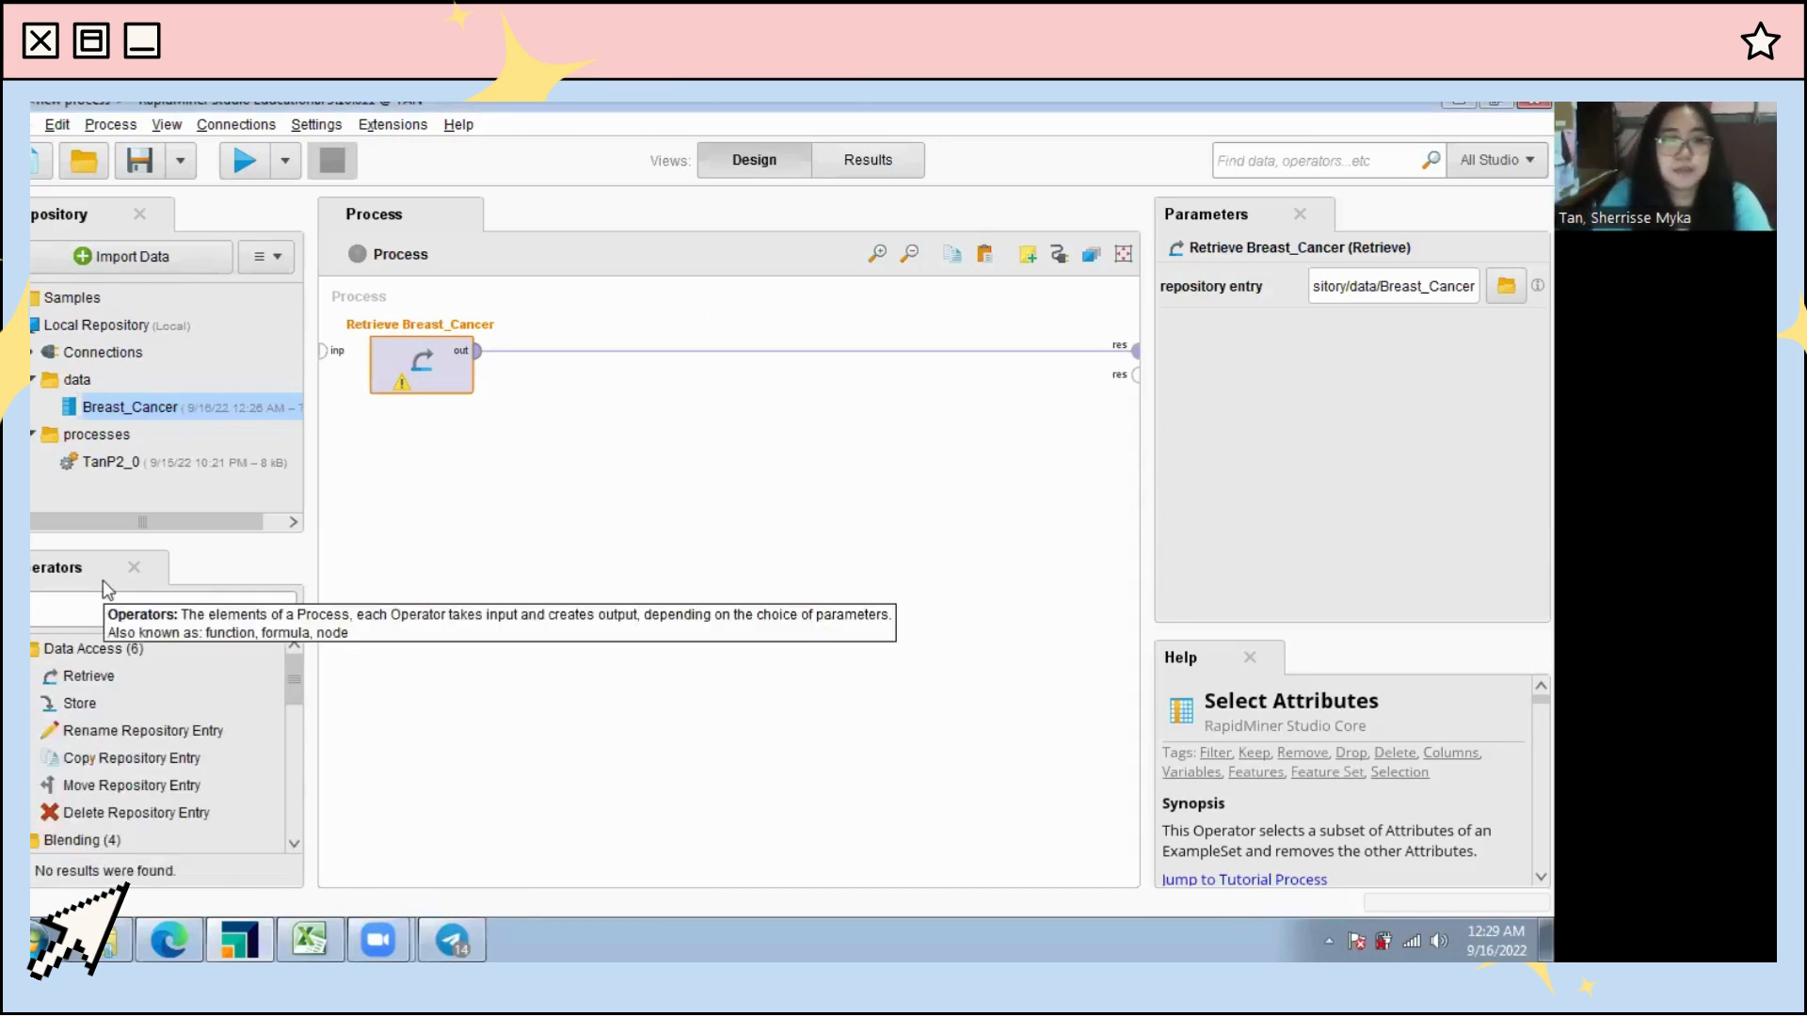
pyautogui.write('ce missi')
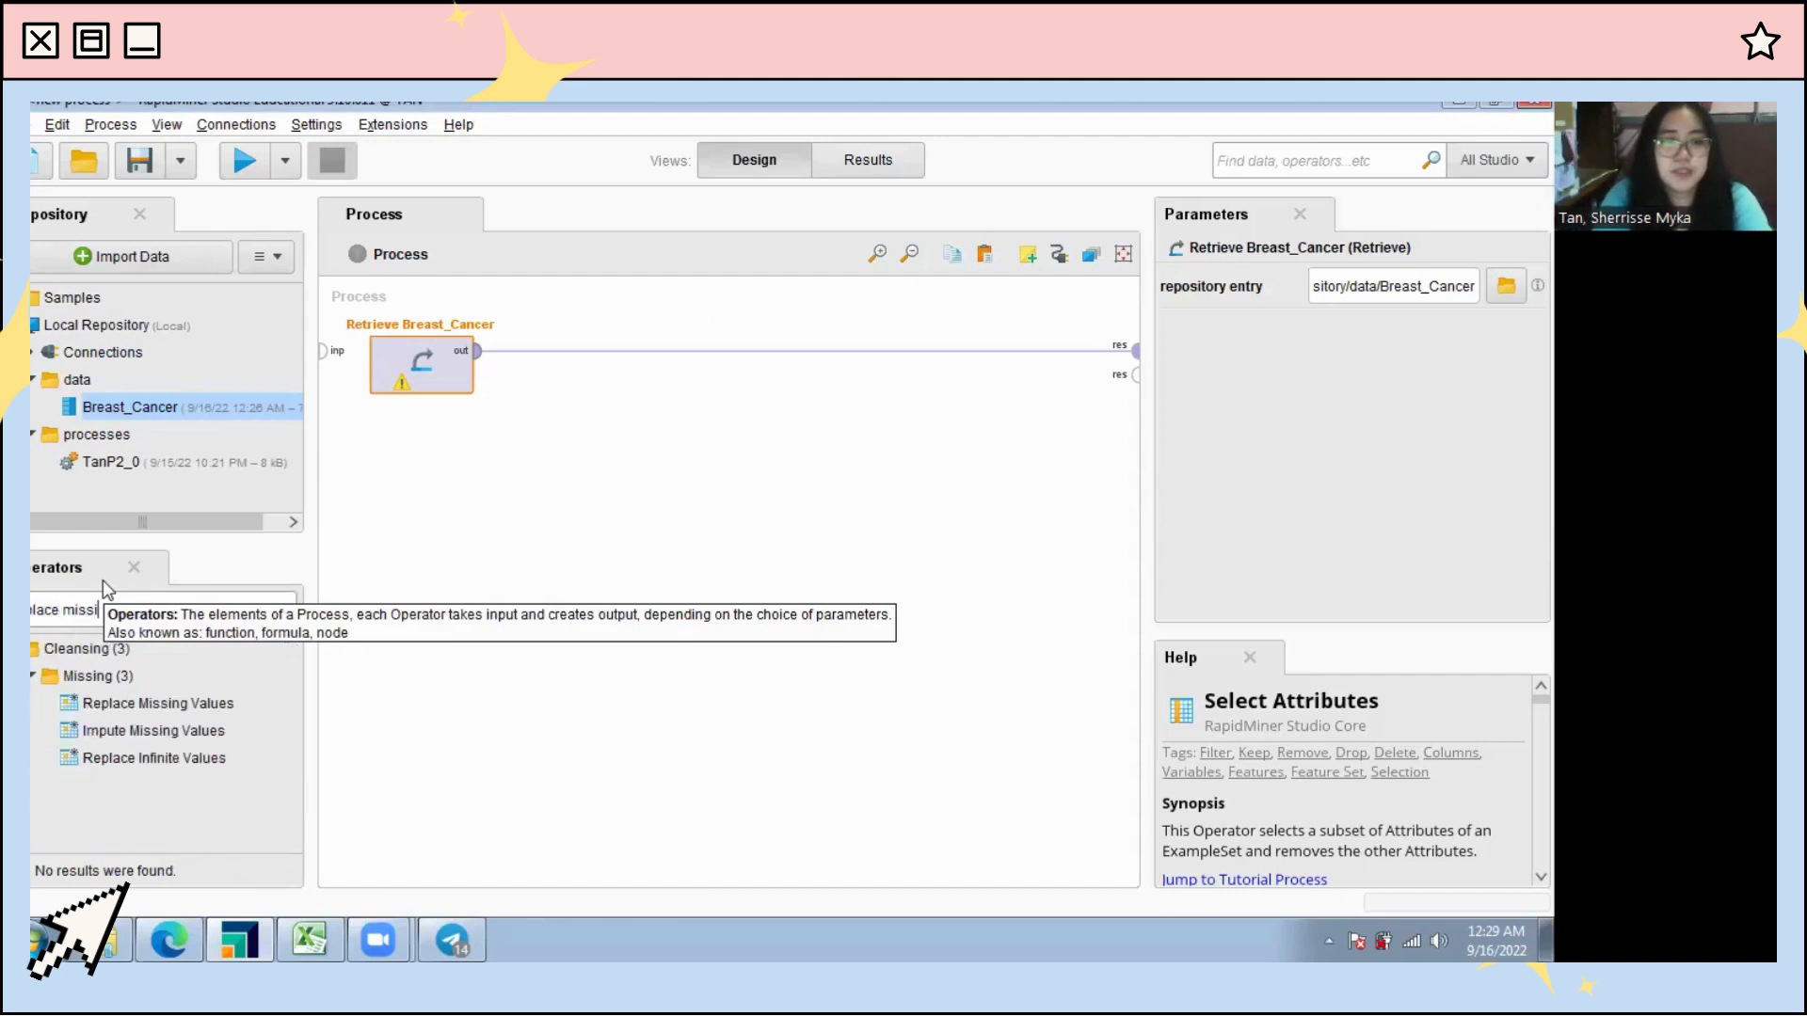
pyautogui.write('ng')
pyautogui.moveTo(151, 703); pyautogui.dragTo(513, 362)
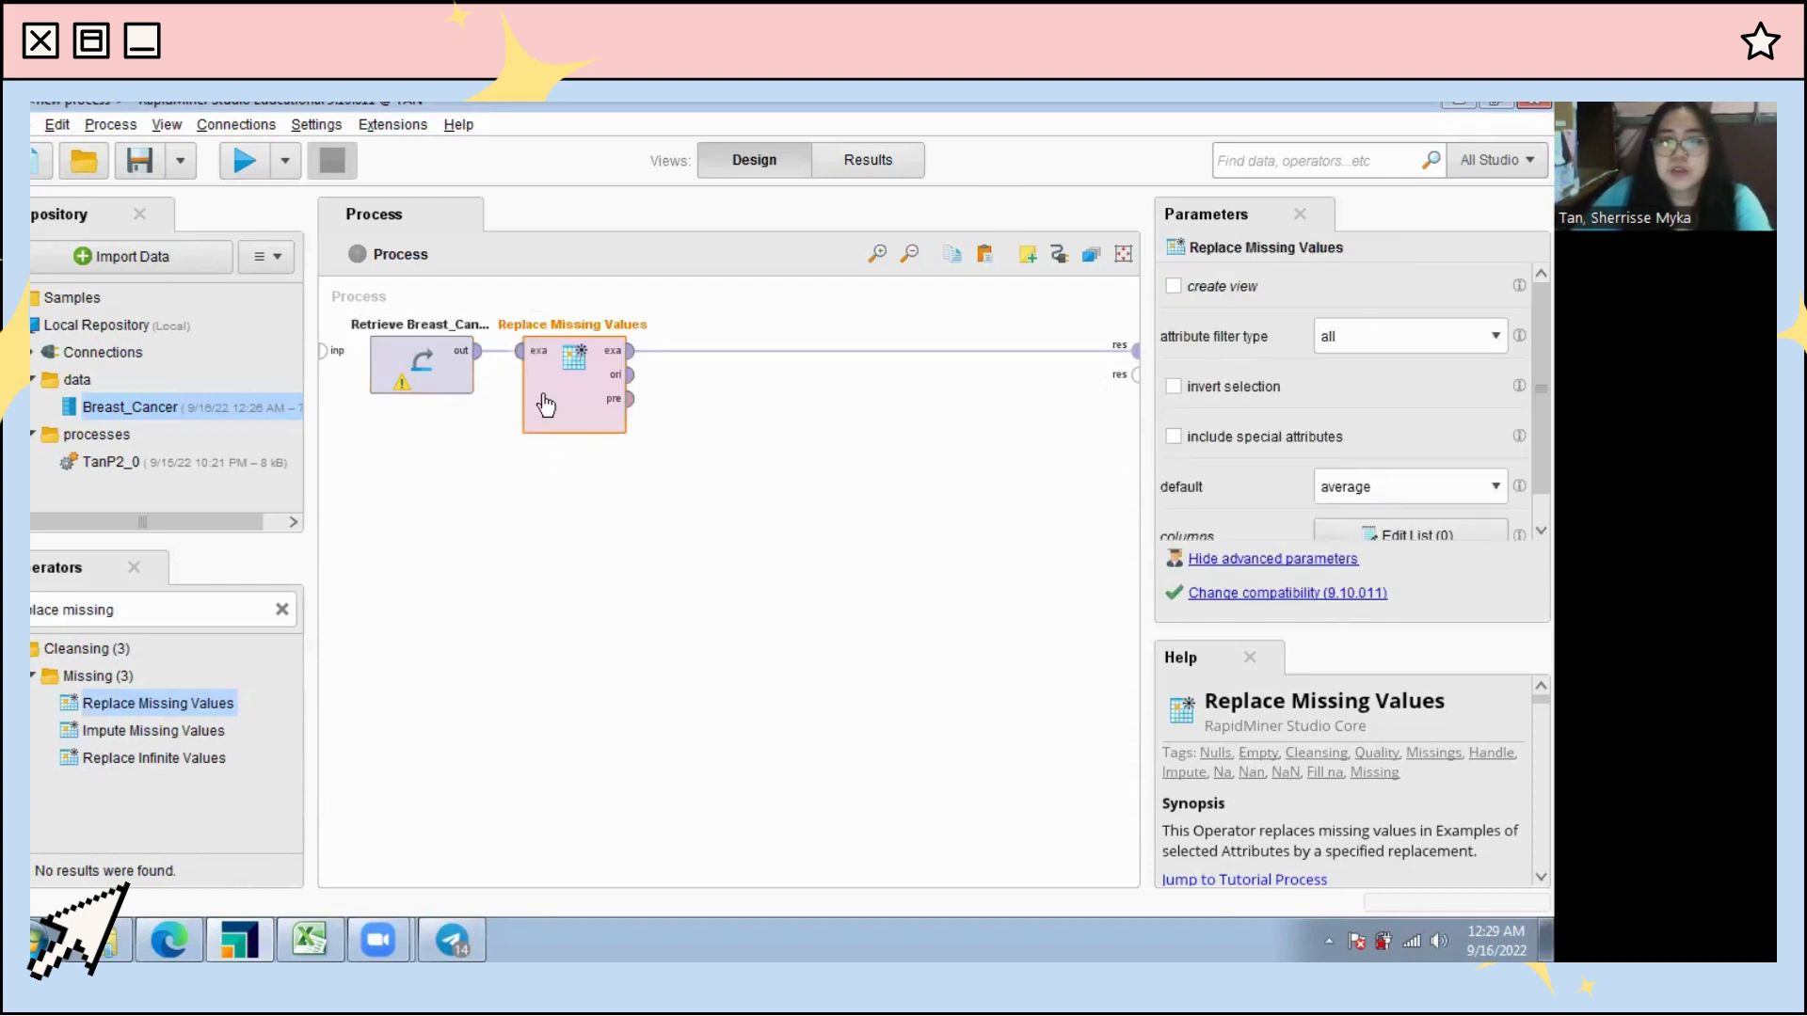
# Step: Set the Replace Missing Values attribute filter type to single and choose Status as the attribute
pyautogui.click(1372, 337)
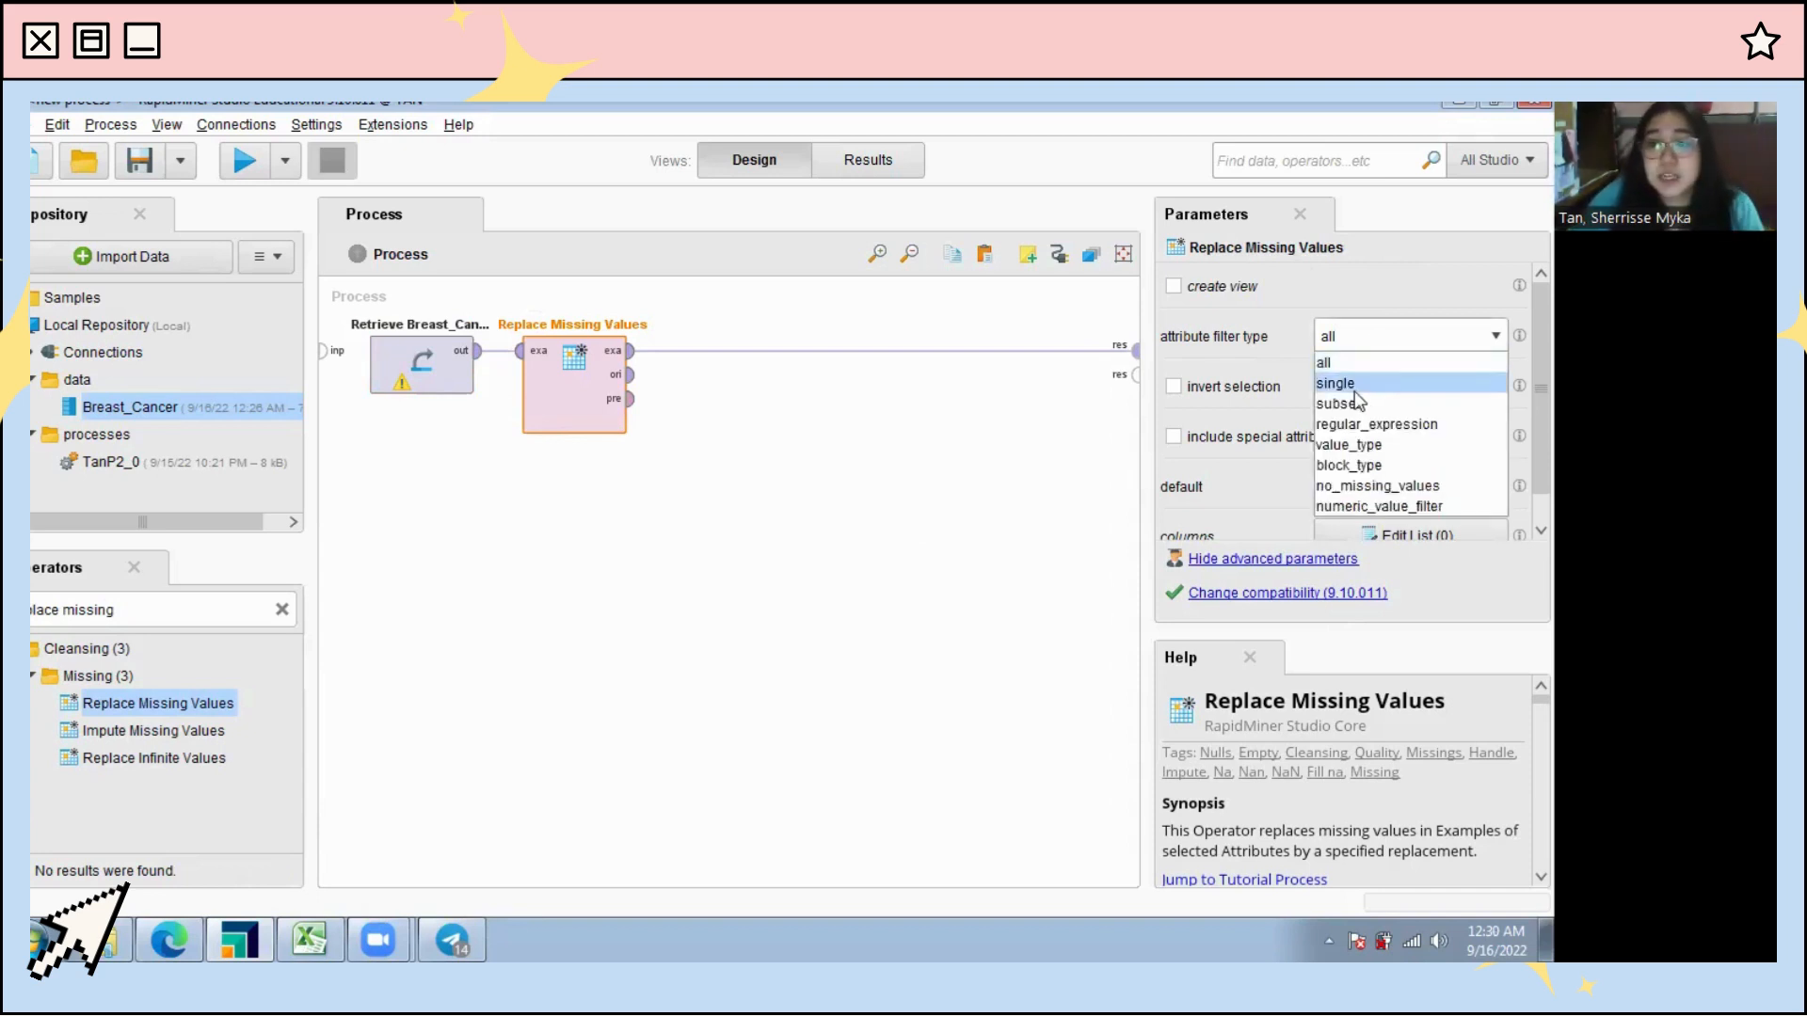
pyautogui.click(1409, 375)
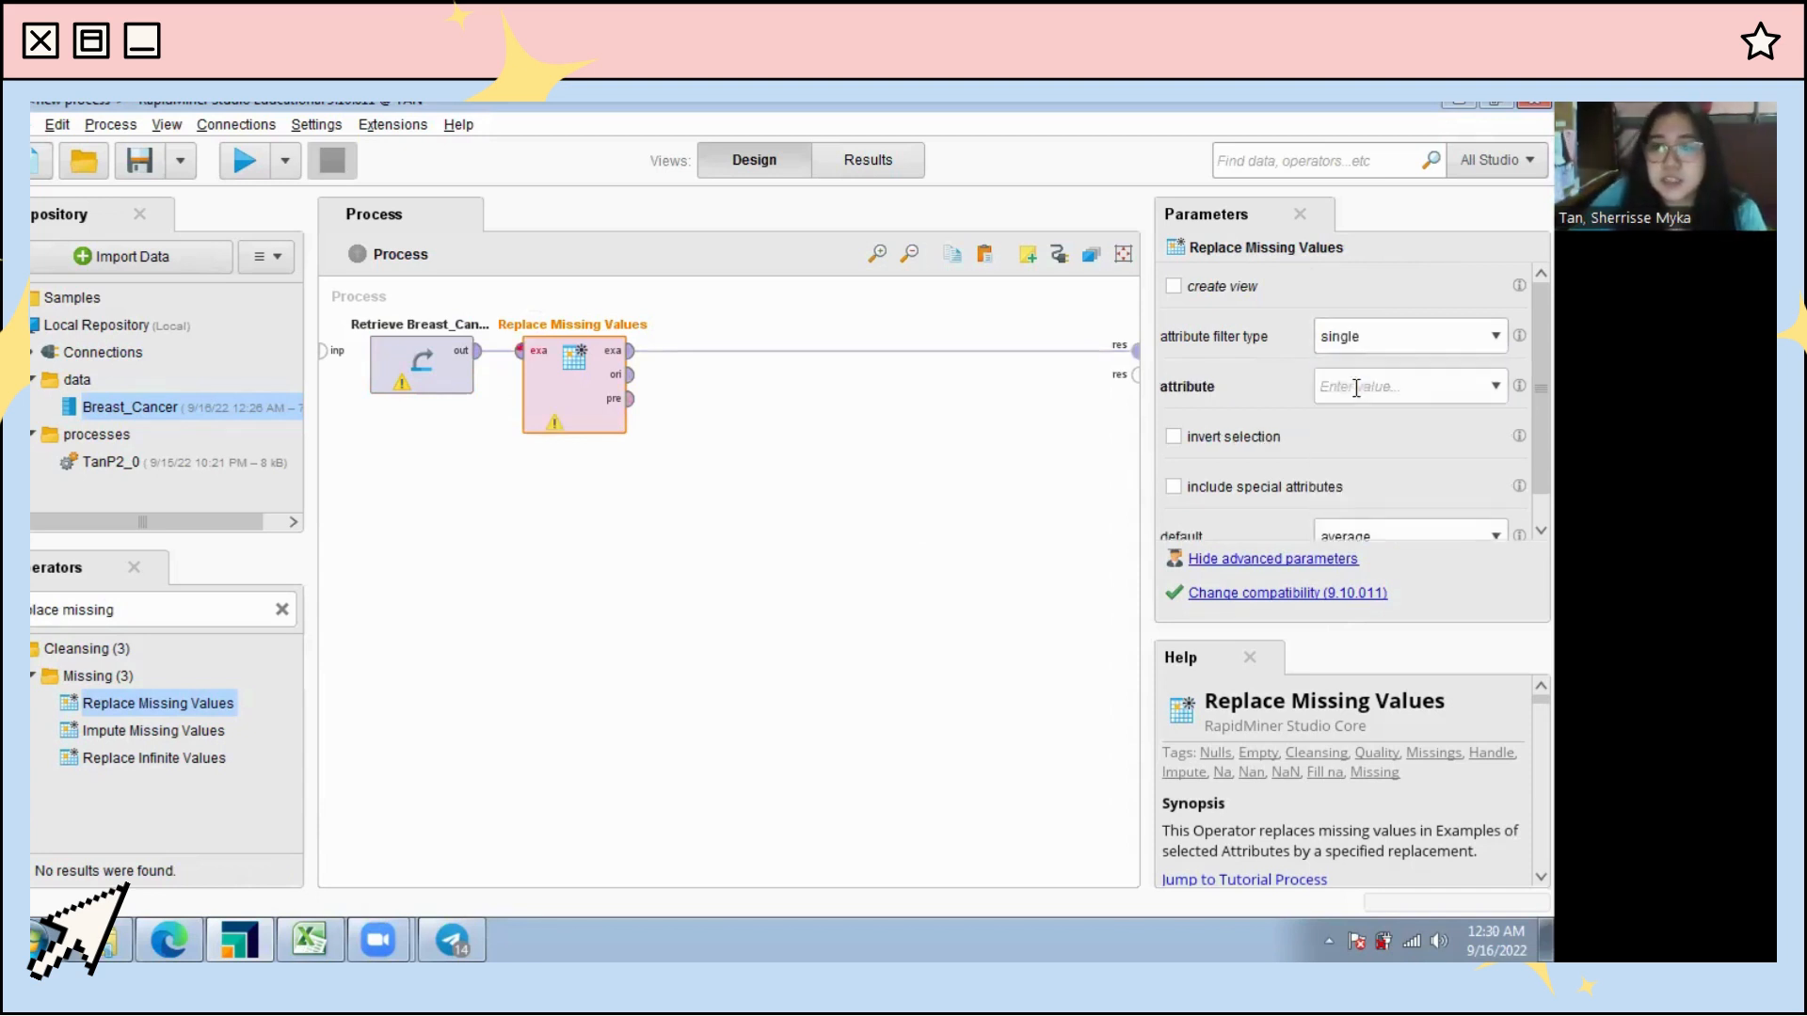
pyautogui.click(1495, 387)
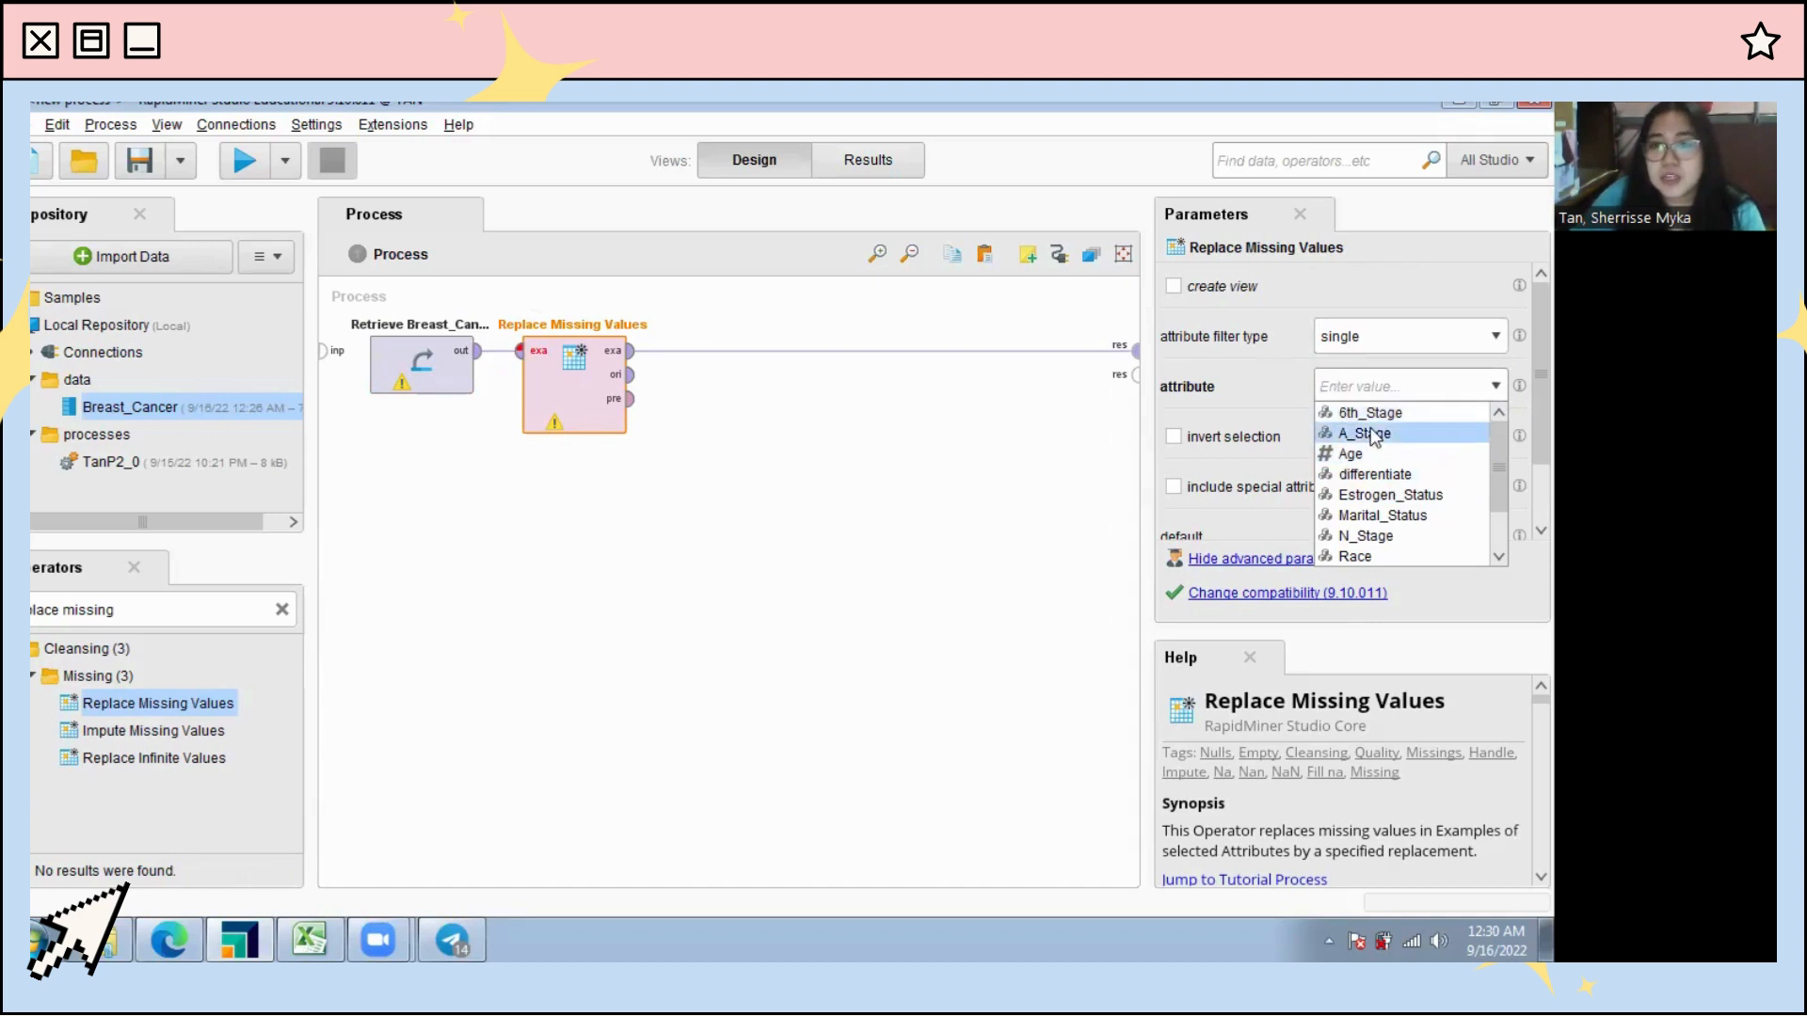
pyautogui.scroll(-1, 1338, 459)
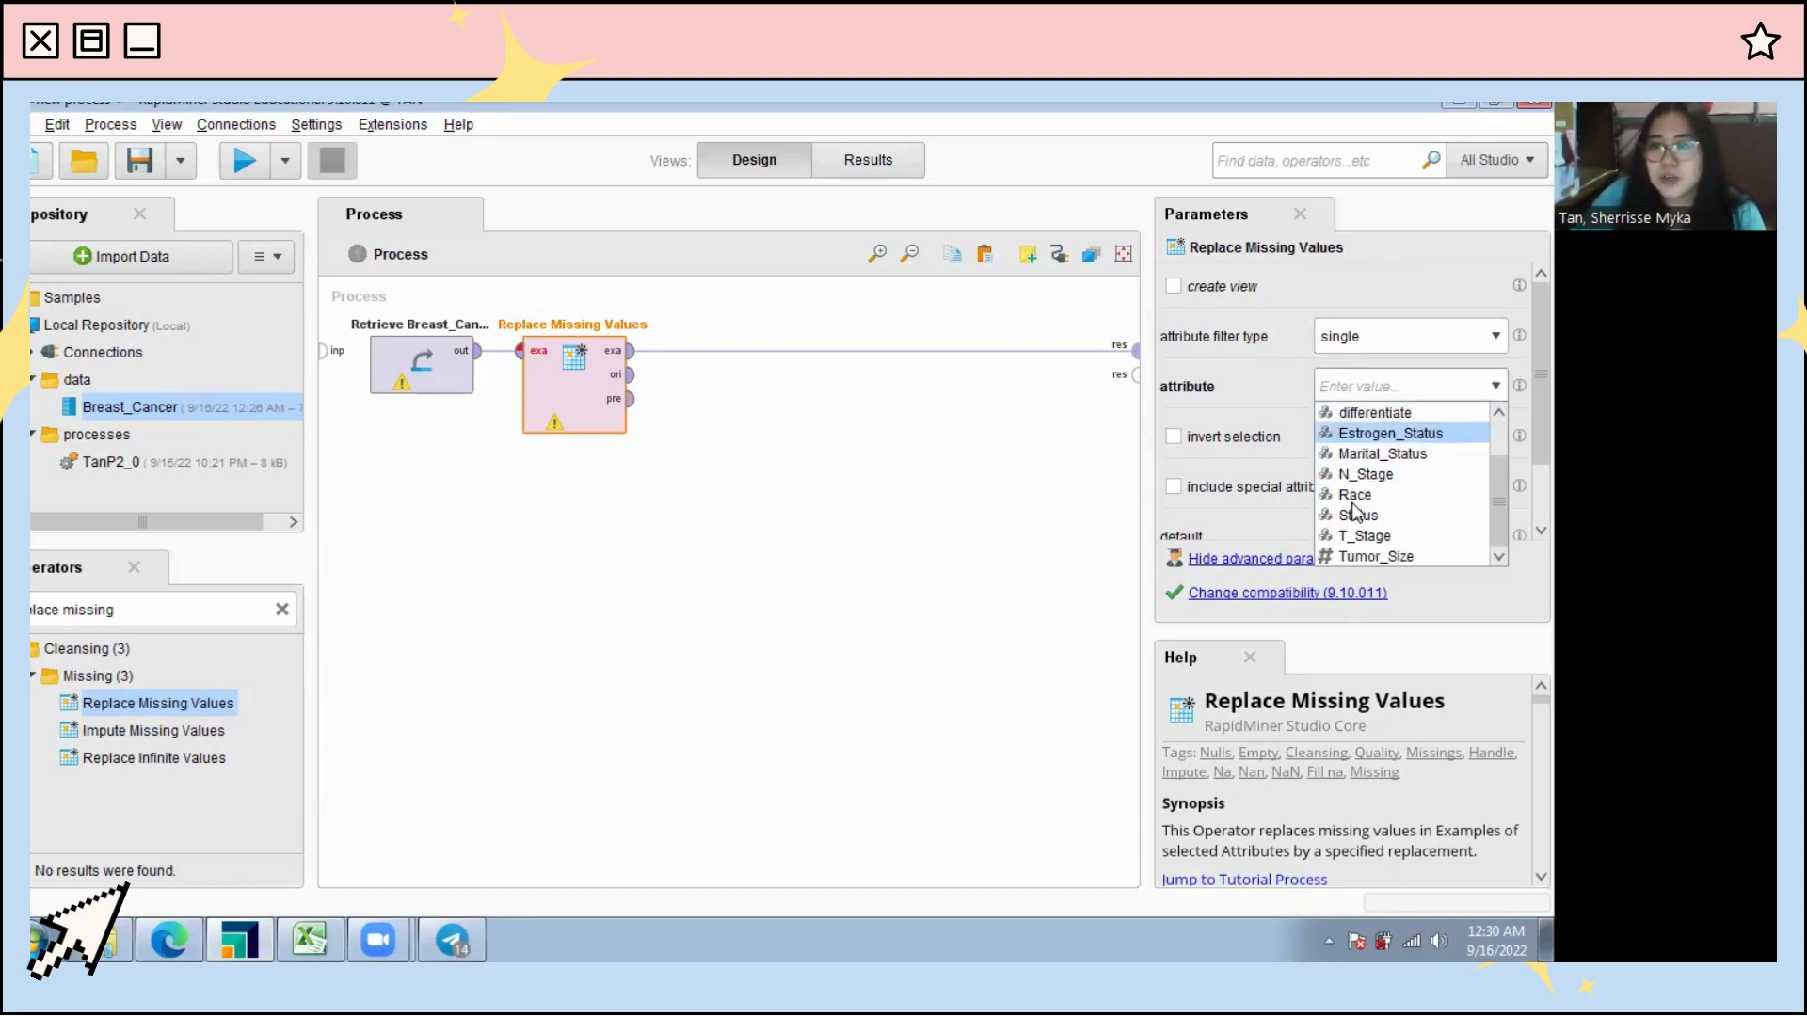
pyautogui.click(1366, 515)
# Step: Set the default replacement to value and enter Alive as the replenishment value
pyautogui.scroll(-2, 1350, 394)
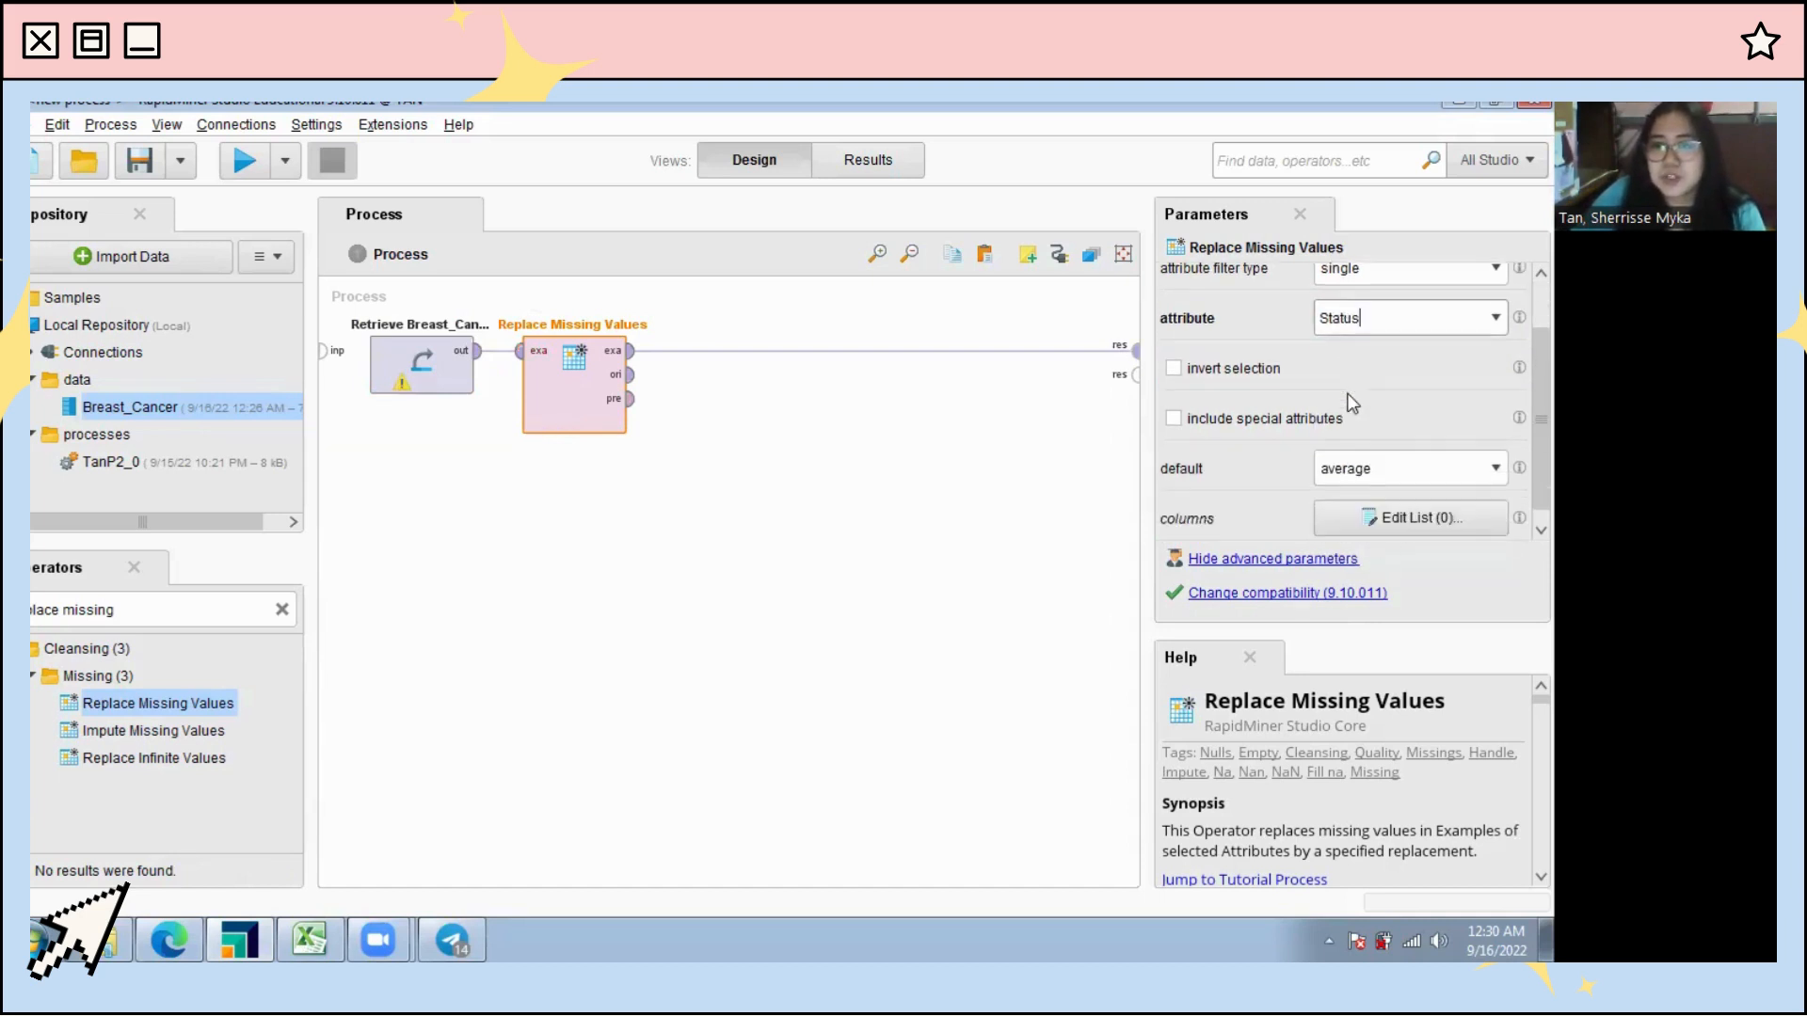
pyautogui.click(1401, 459)
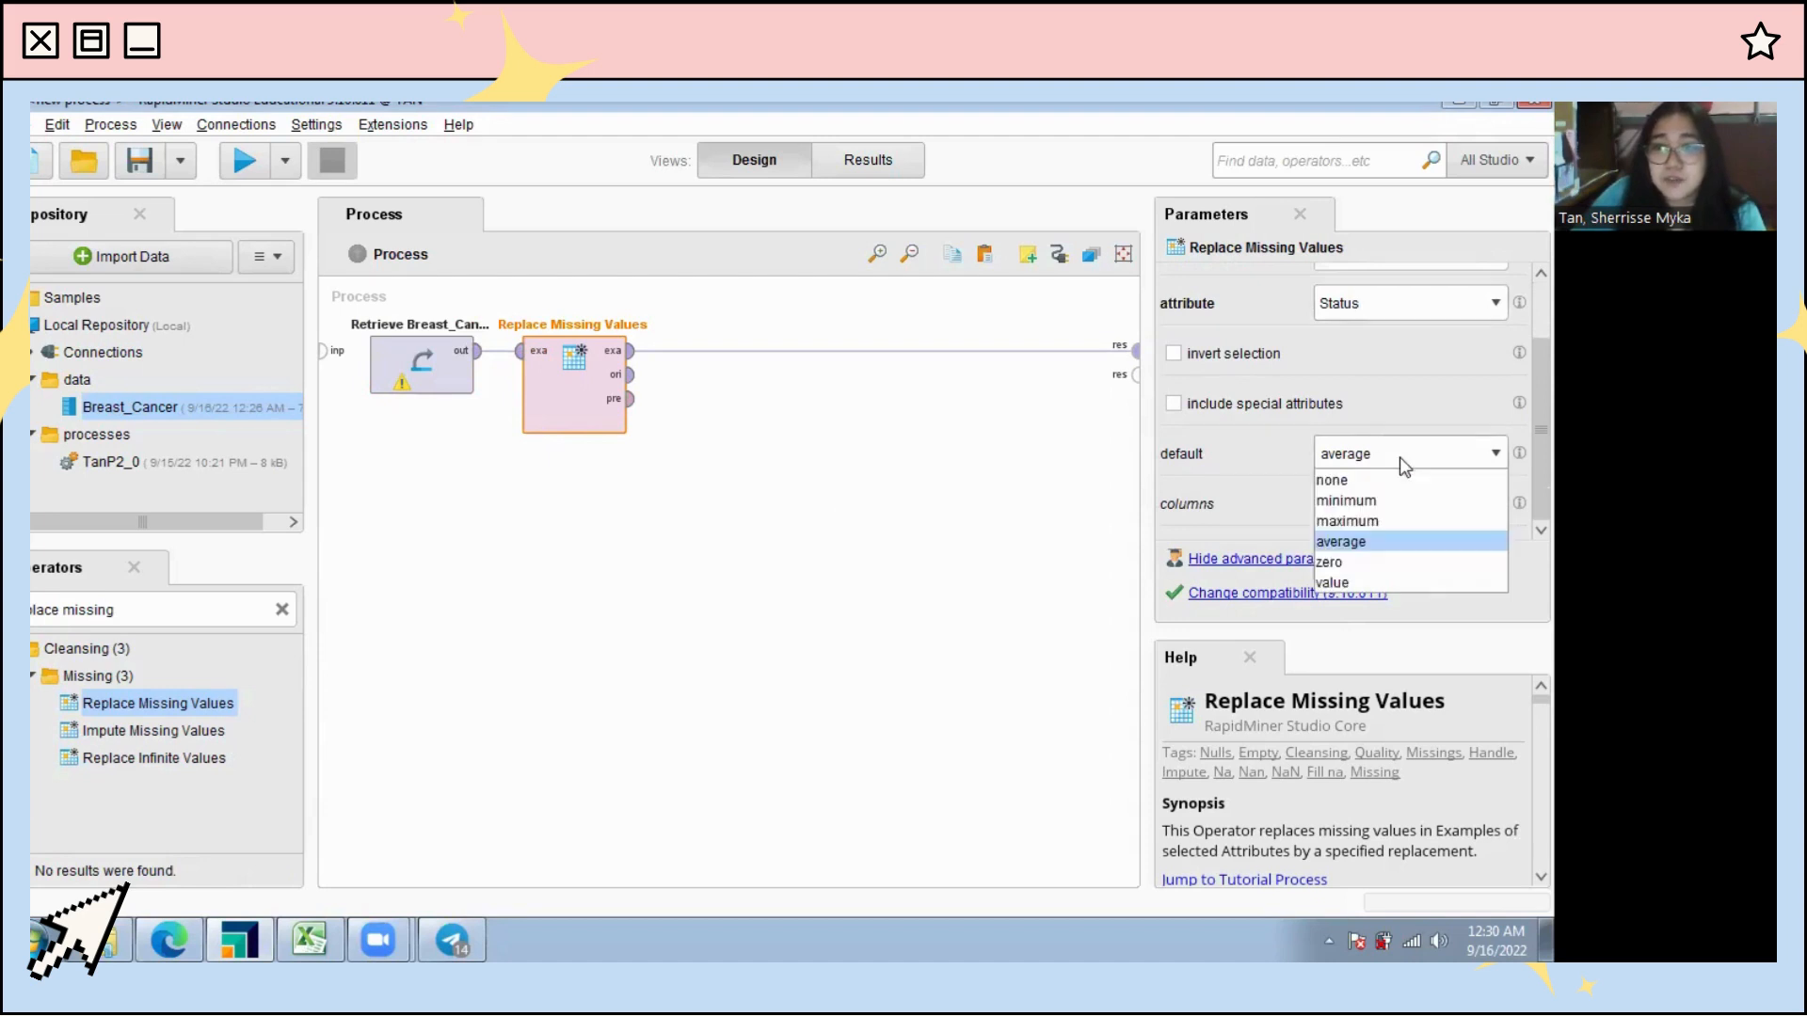
pyautogui.click(1339, 580)
pyautogui.scroll(-1, 1346, 394)
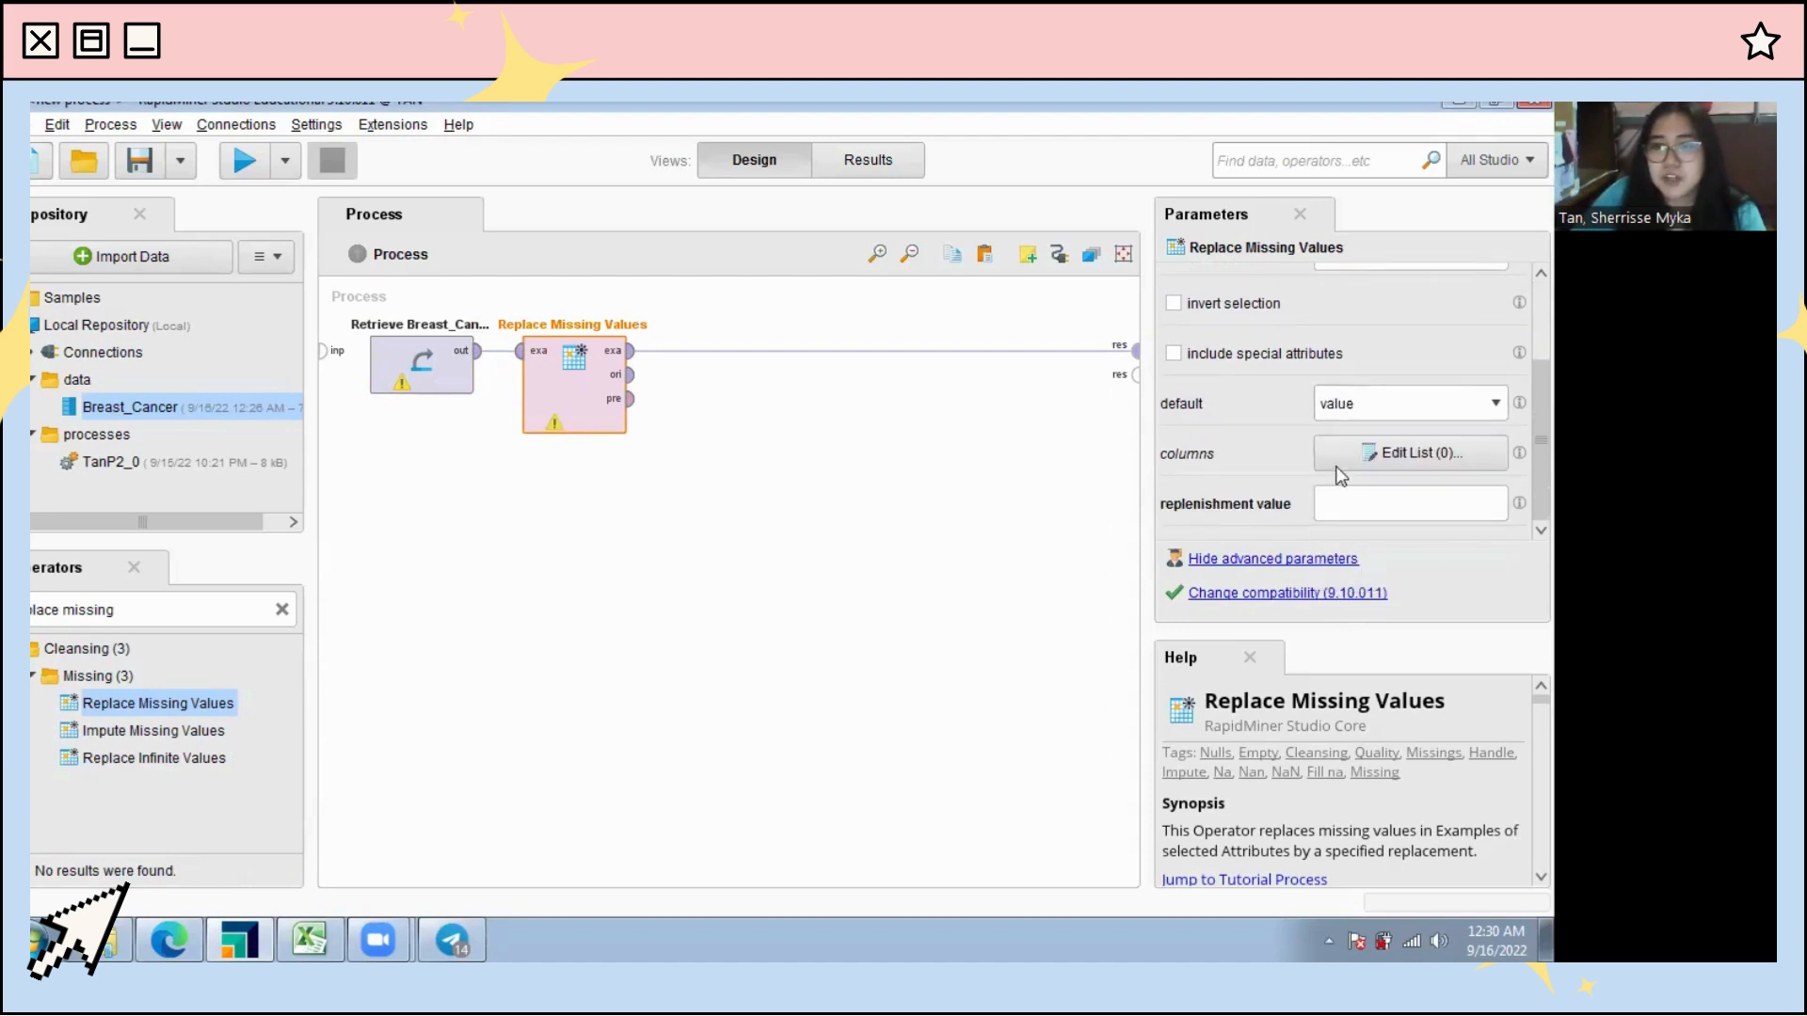
pyautogui.click(1353, 502)
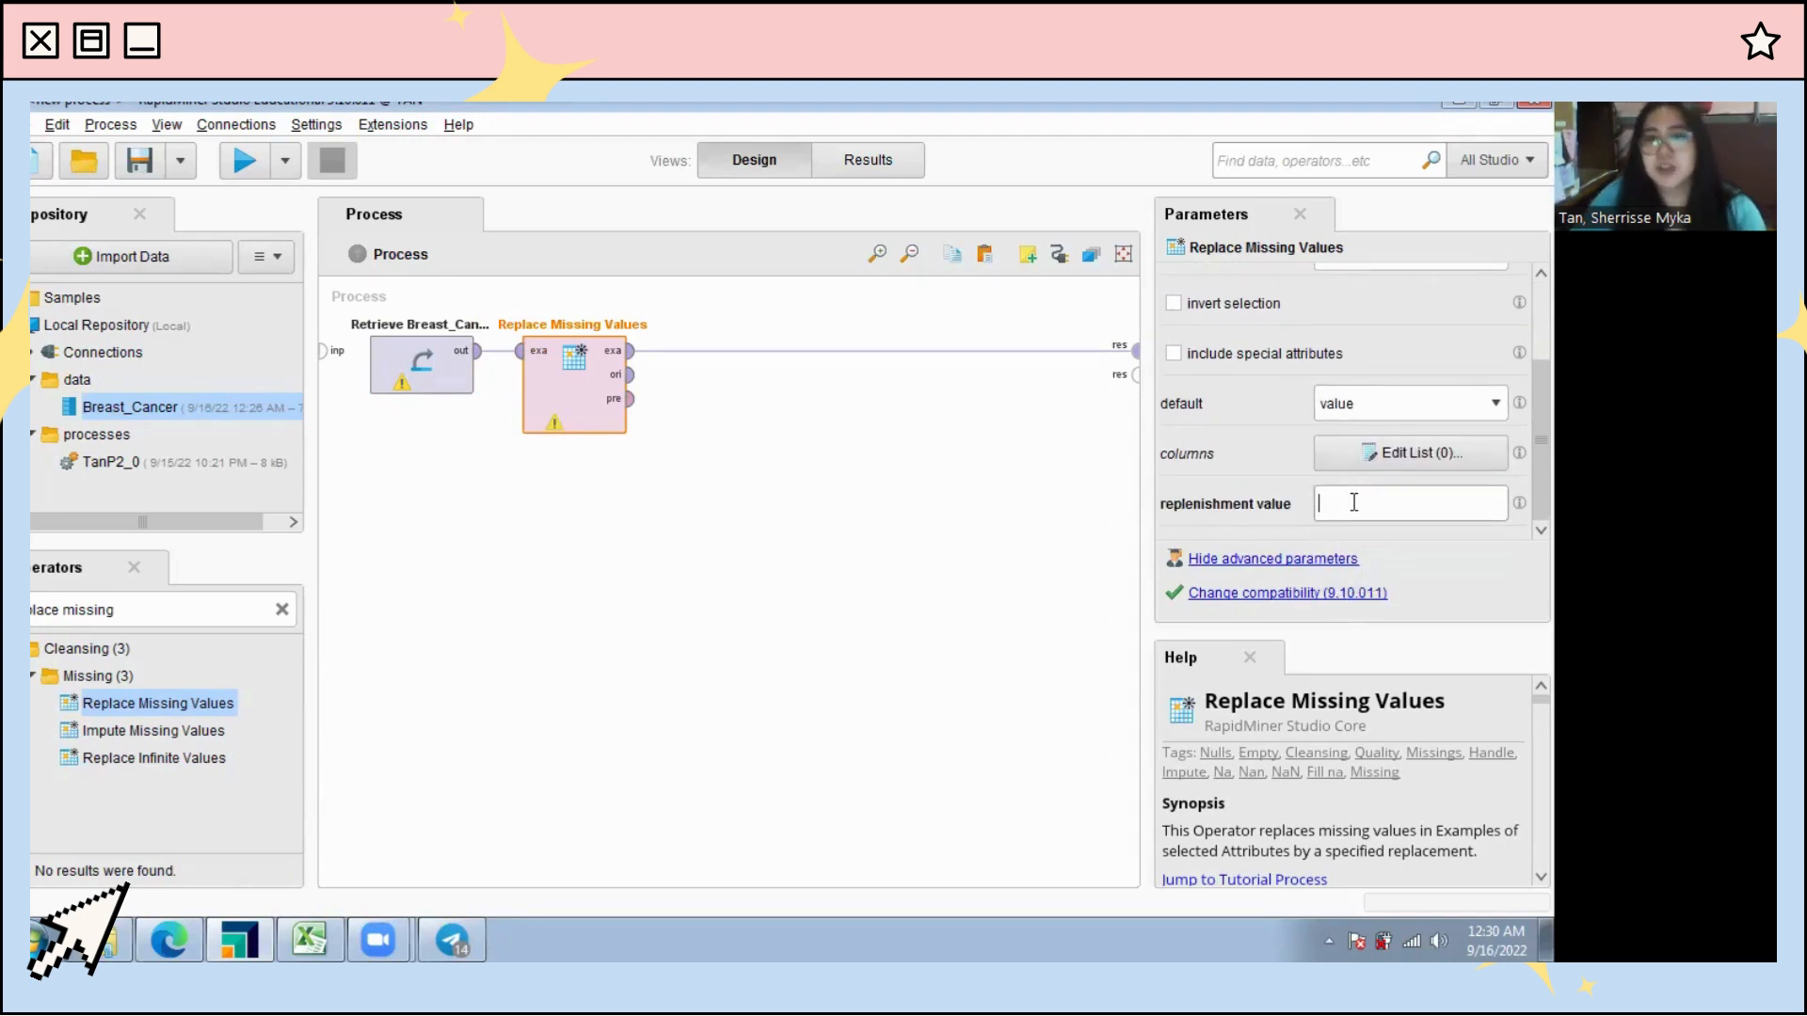
pyautogui.write('A')
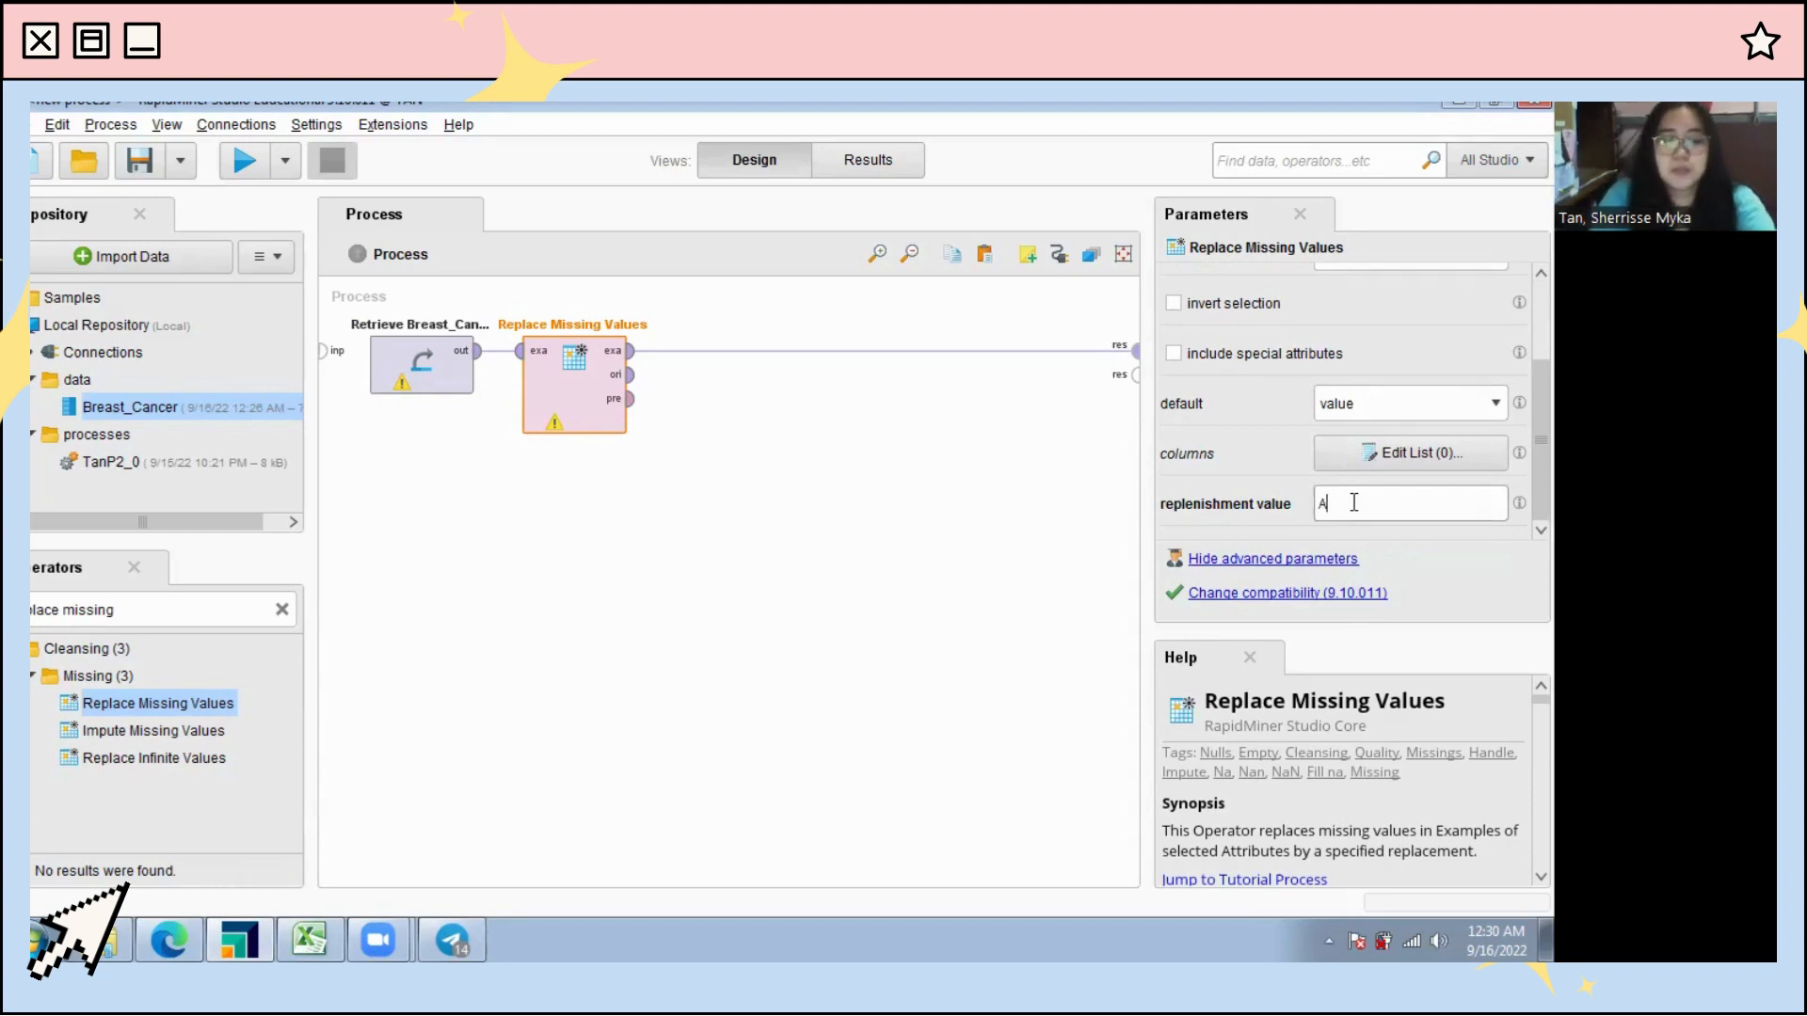
pyautogui.write('live')
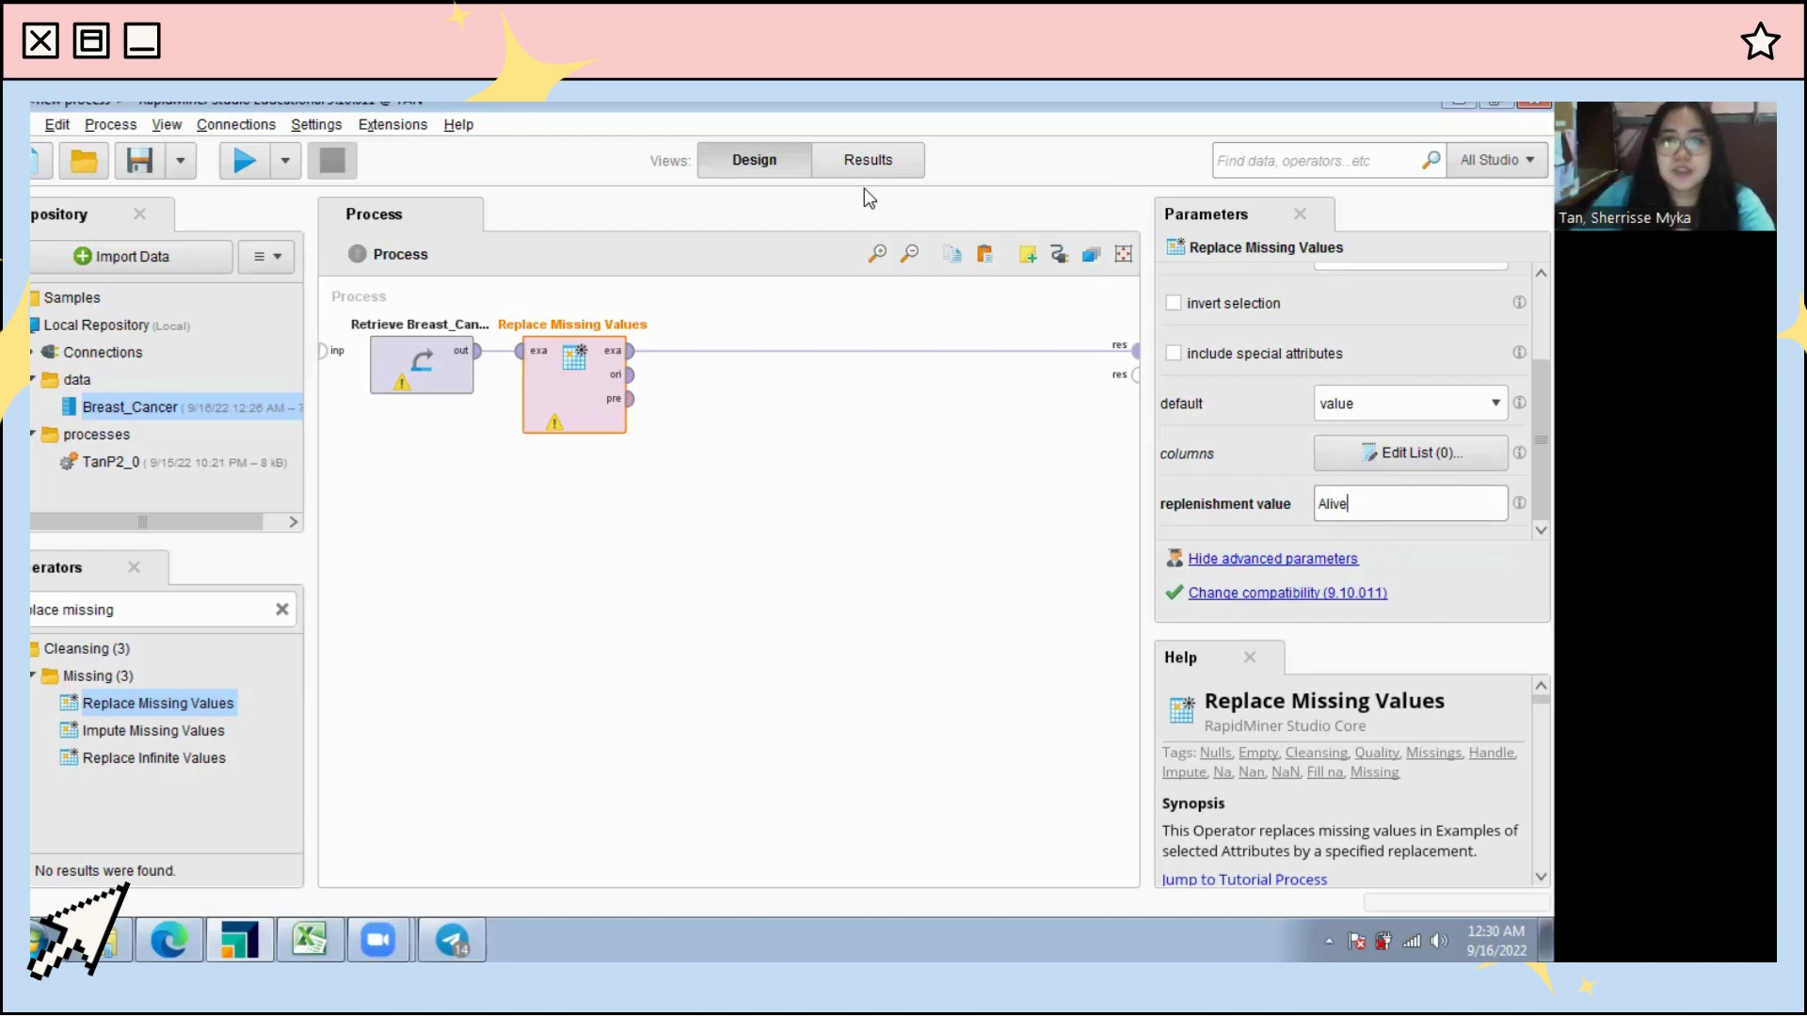
# Step: Check the original Status column in the Results view, then run the process with the Replace Missing Values operator
pyautogui.click(866, 162)
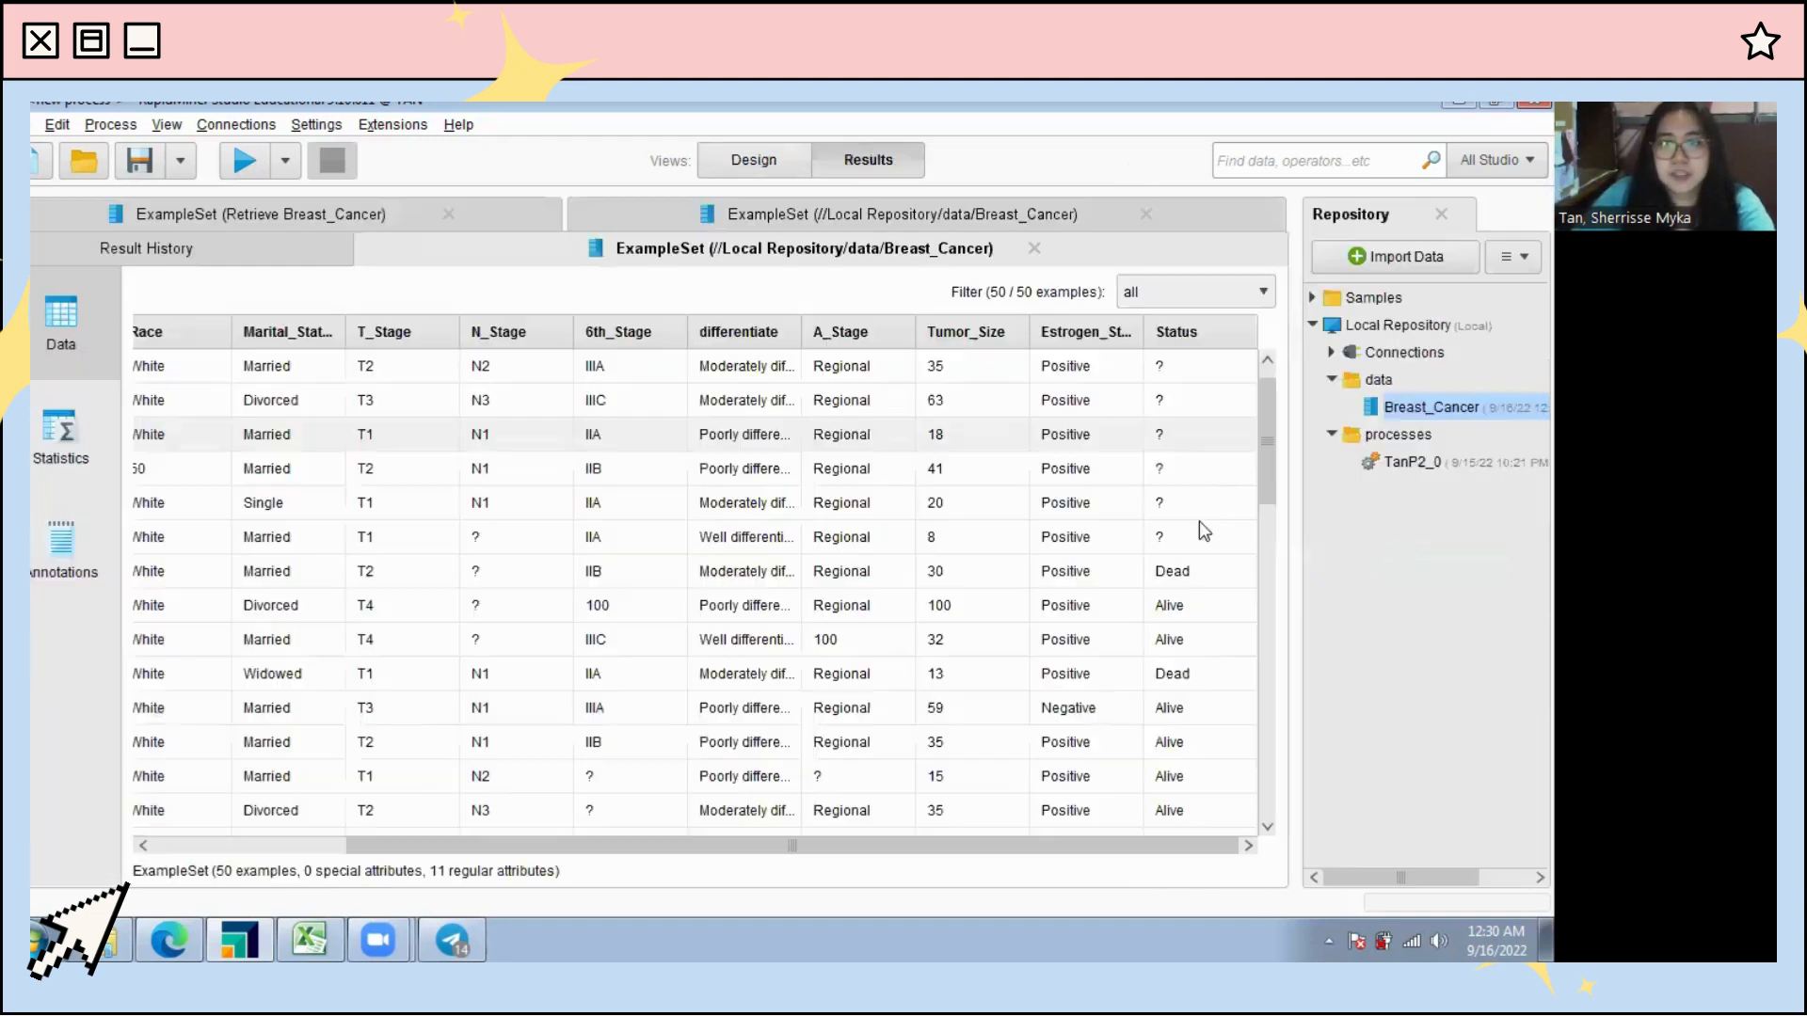
pyautogui.click(758, 160)
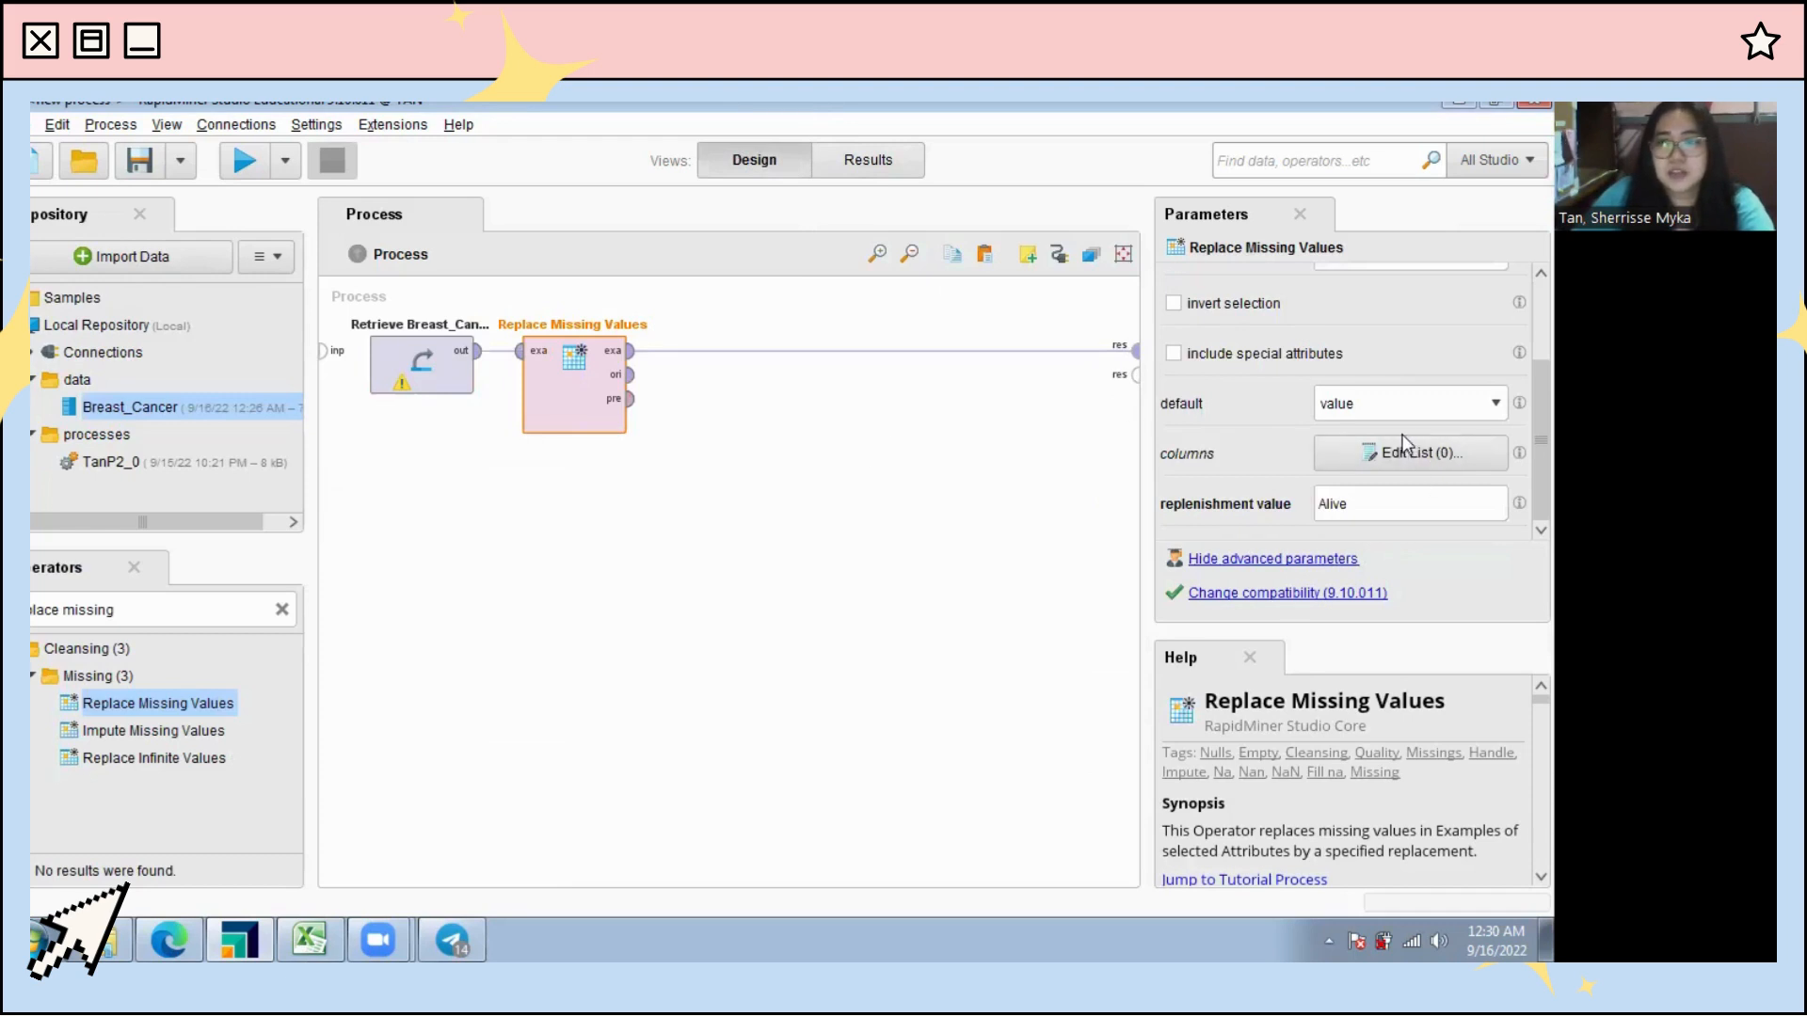
pyautogui.click(1389, 503)
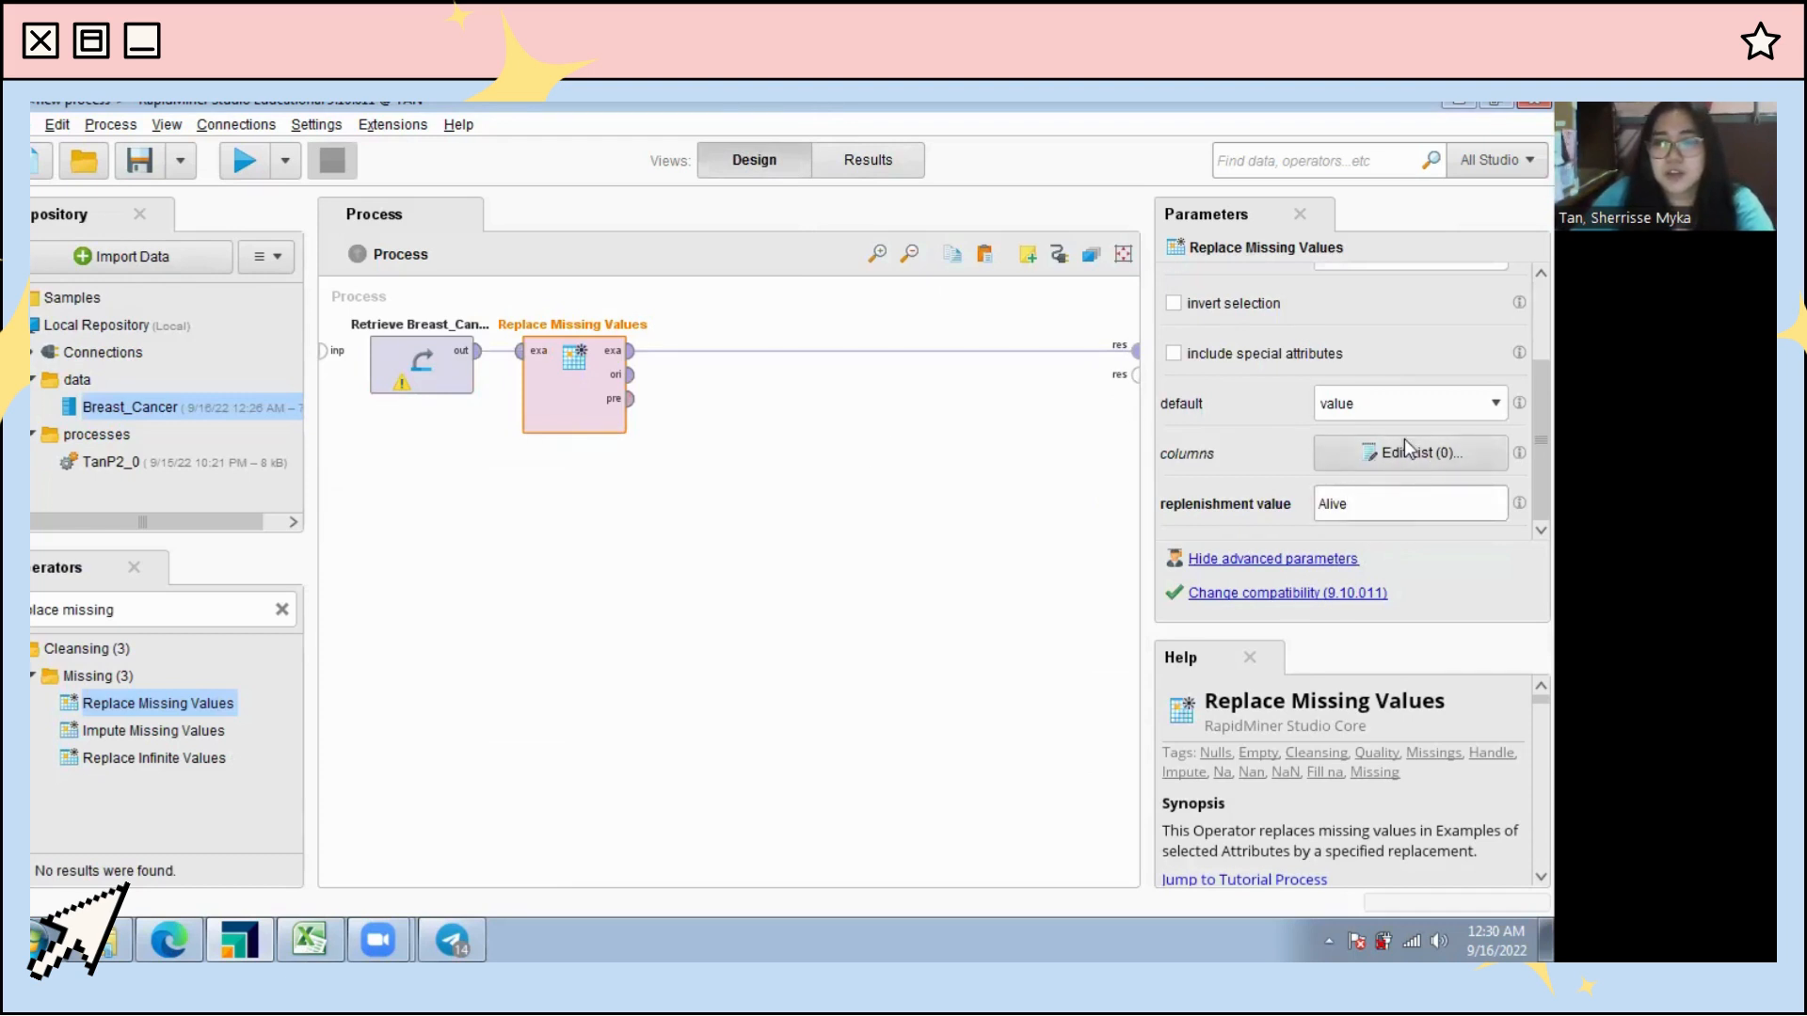
pyautogui.click(245, 158)
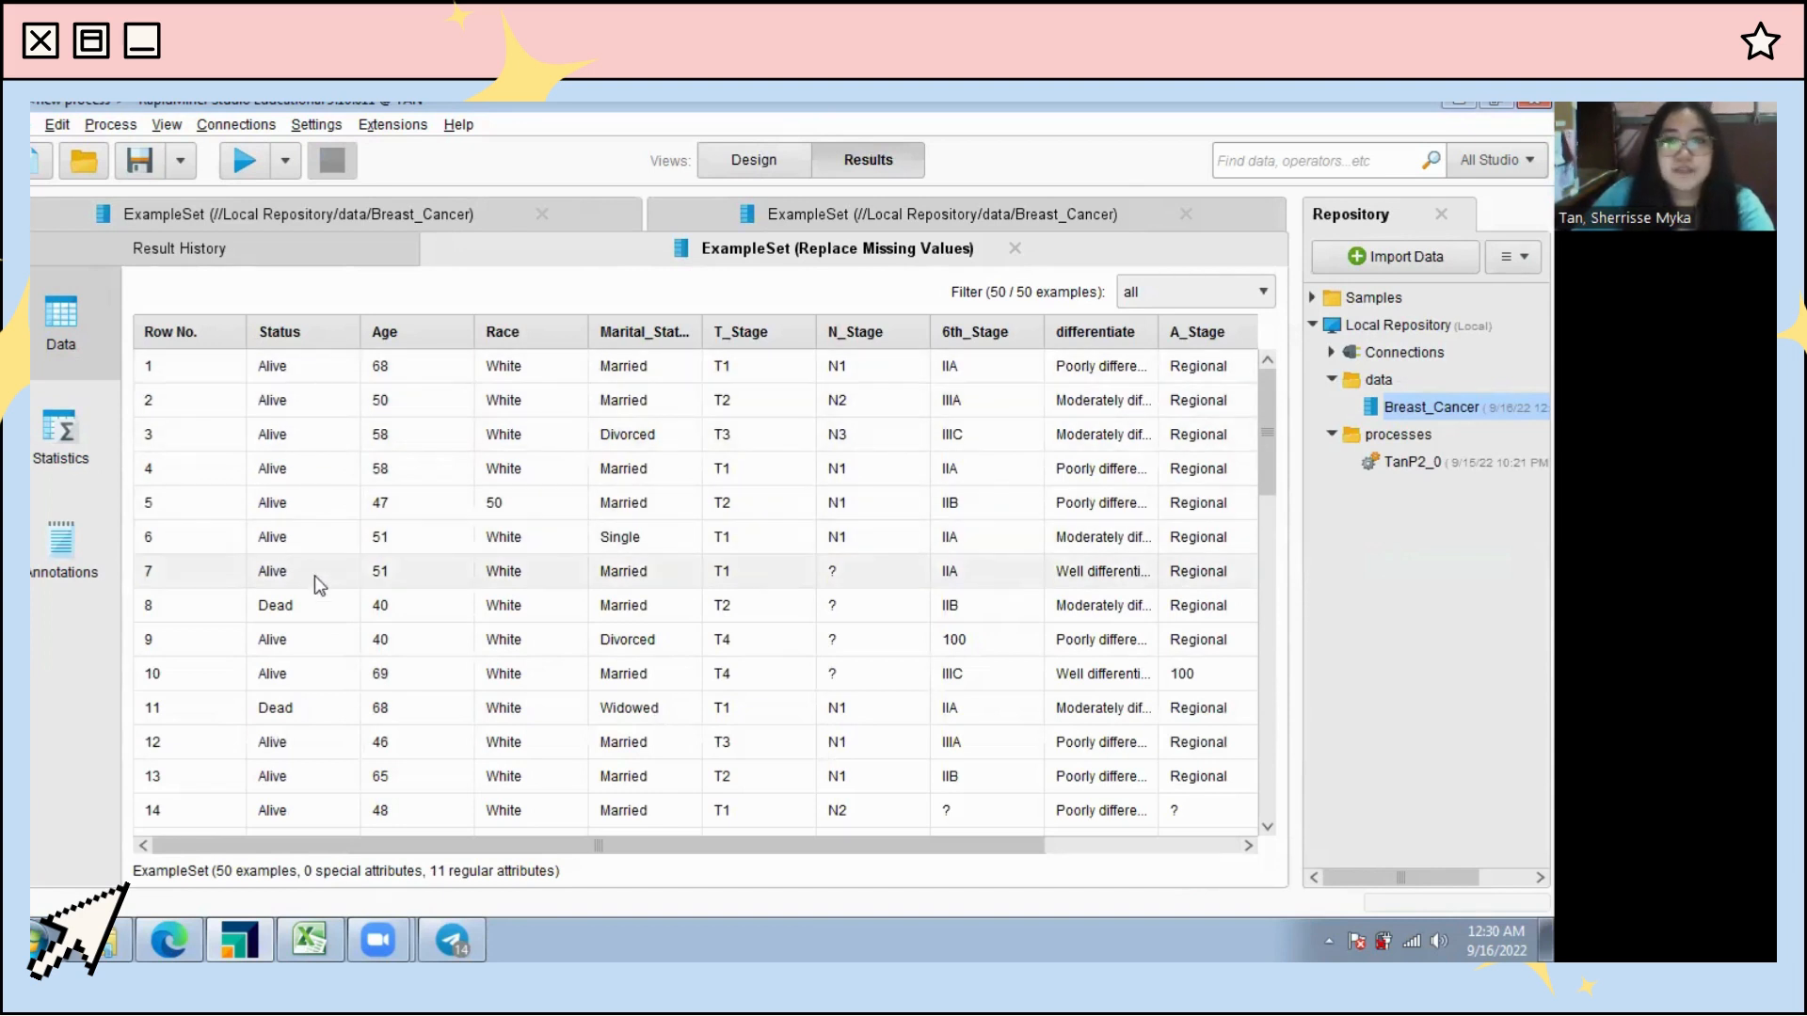
# Step: Look over the replaced Status values, then find the Sample operator and insert it between Replace Missing Values and the result port
pyautogui.scroll(-1, 296, 593)
pyautogui.scroll(1, 295, 595)
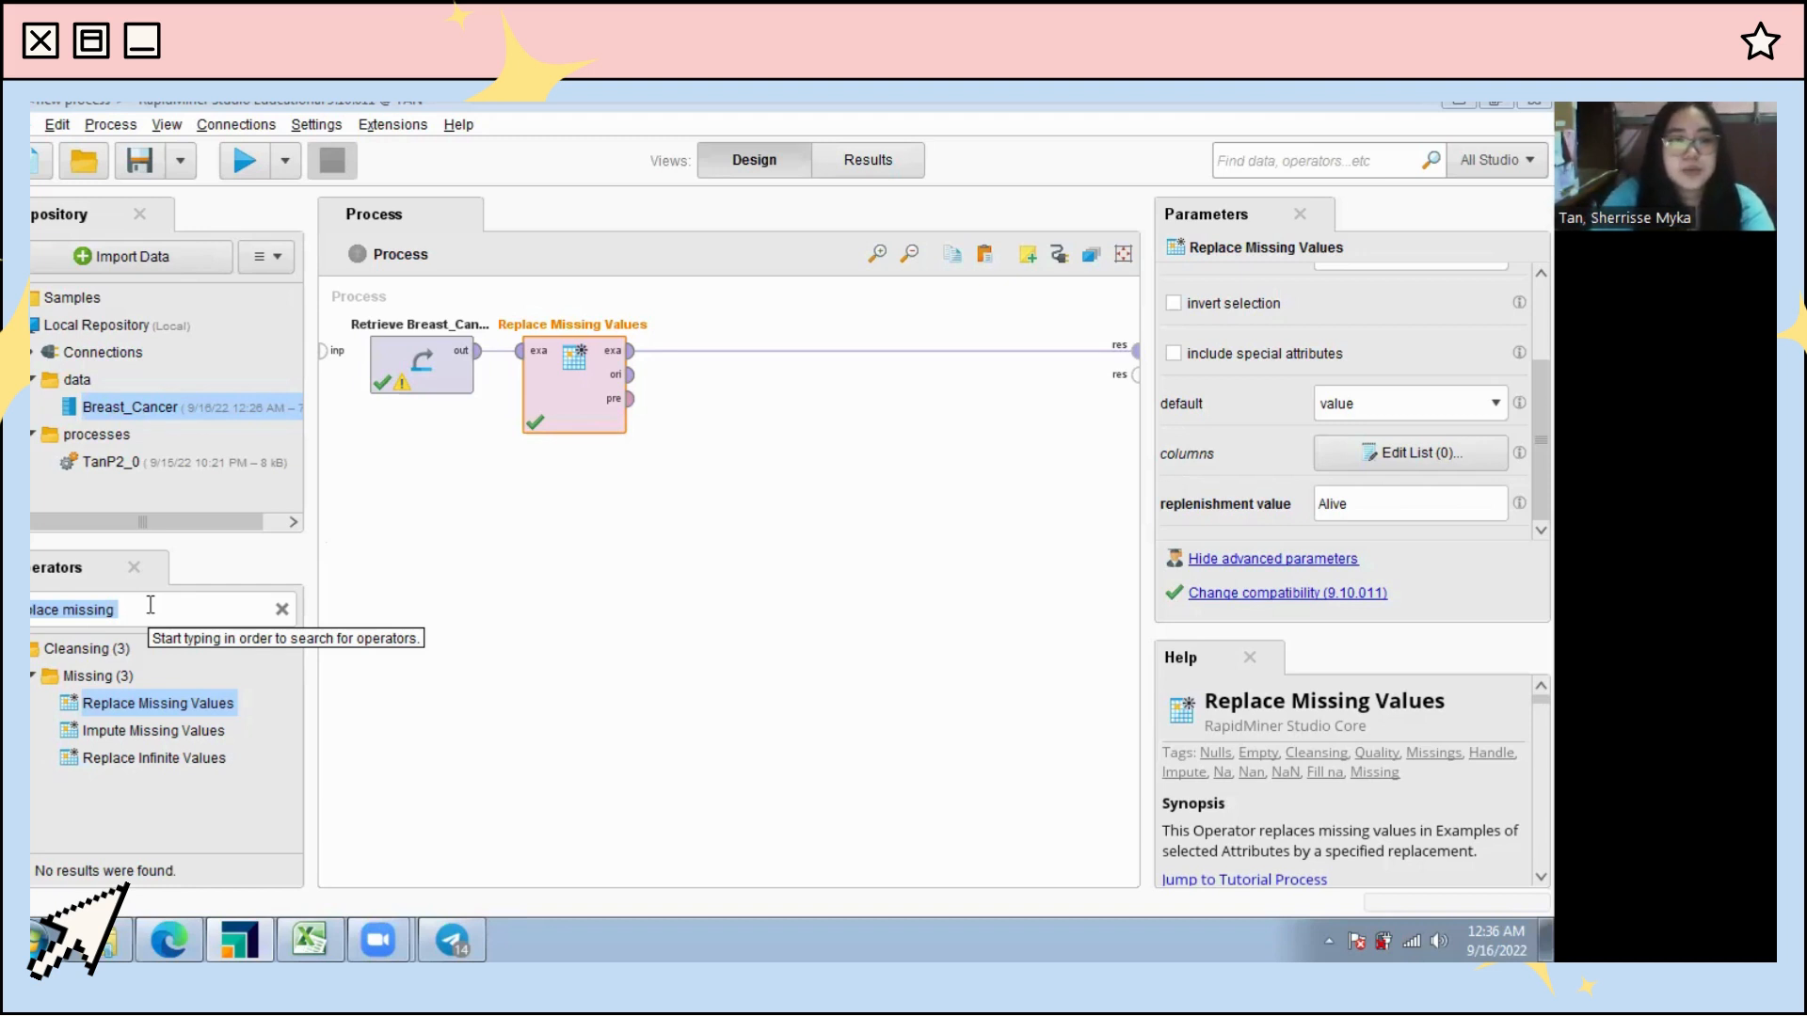
pyautogui.click(281, 610)
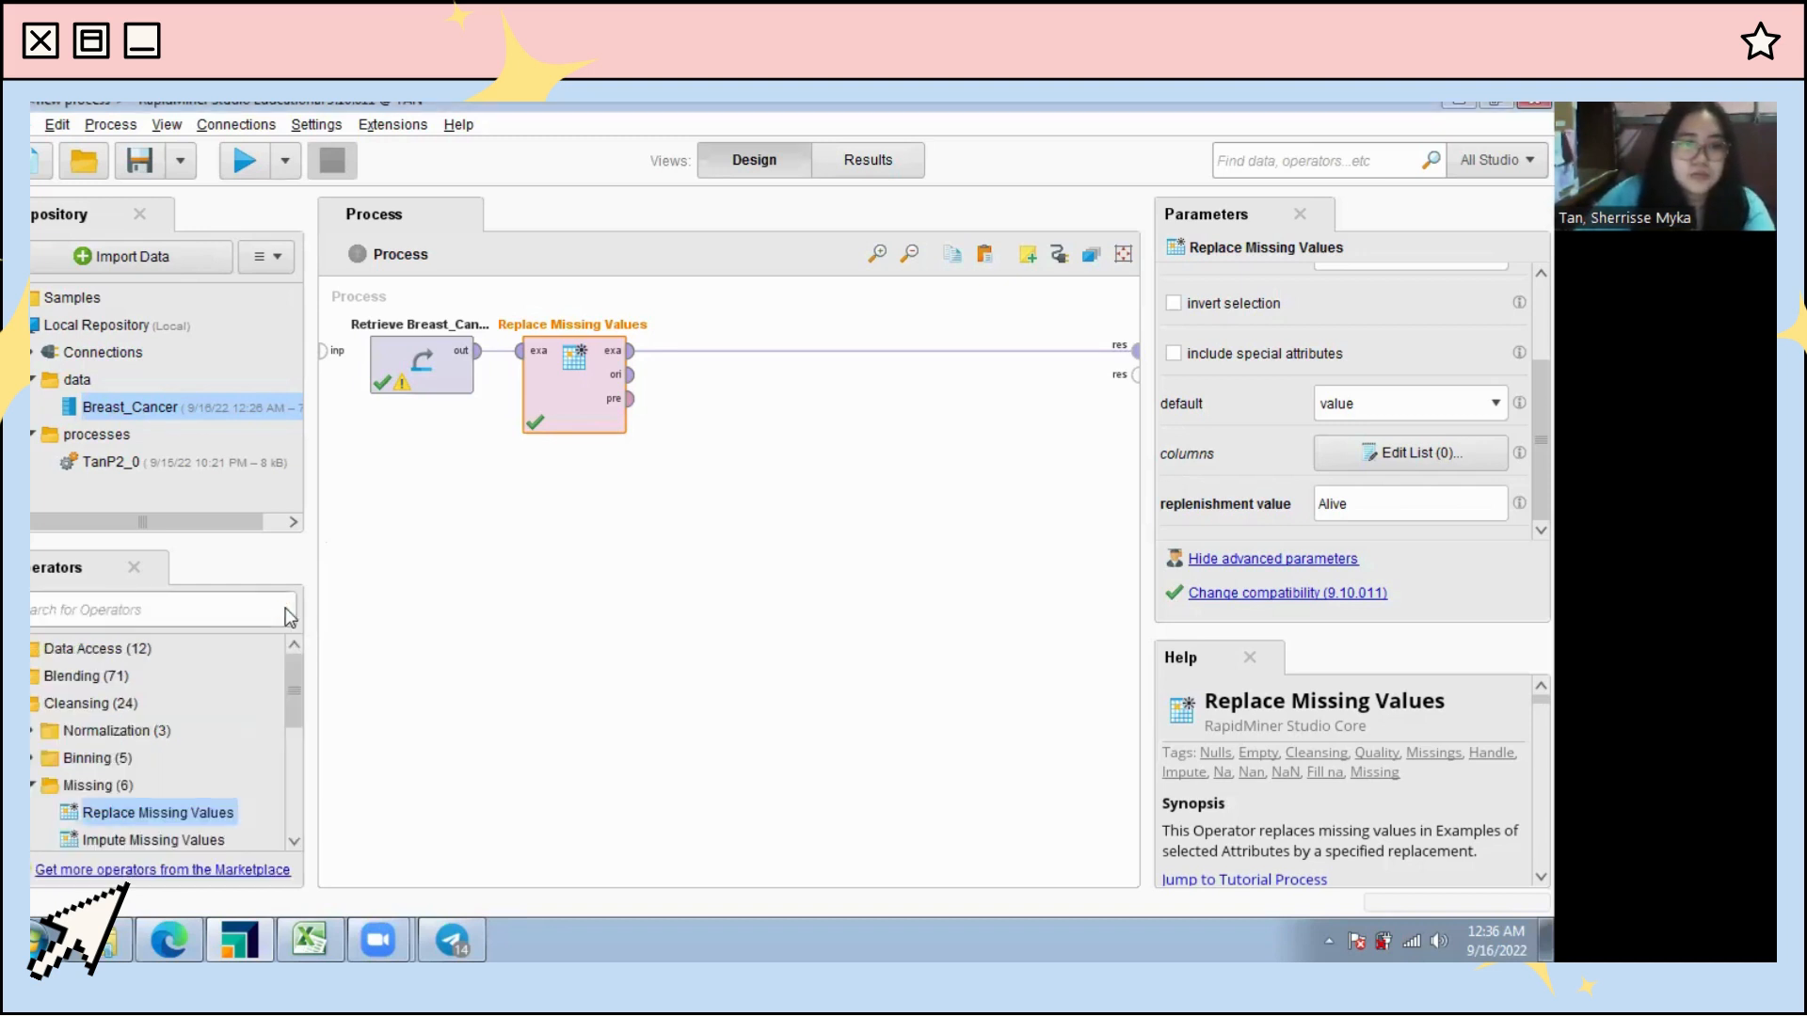
pyautogui.write('sampl')
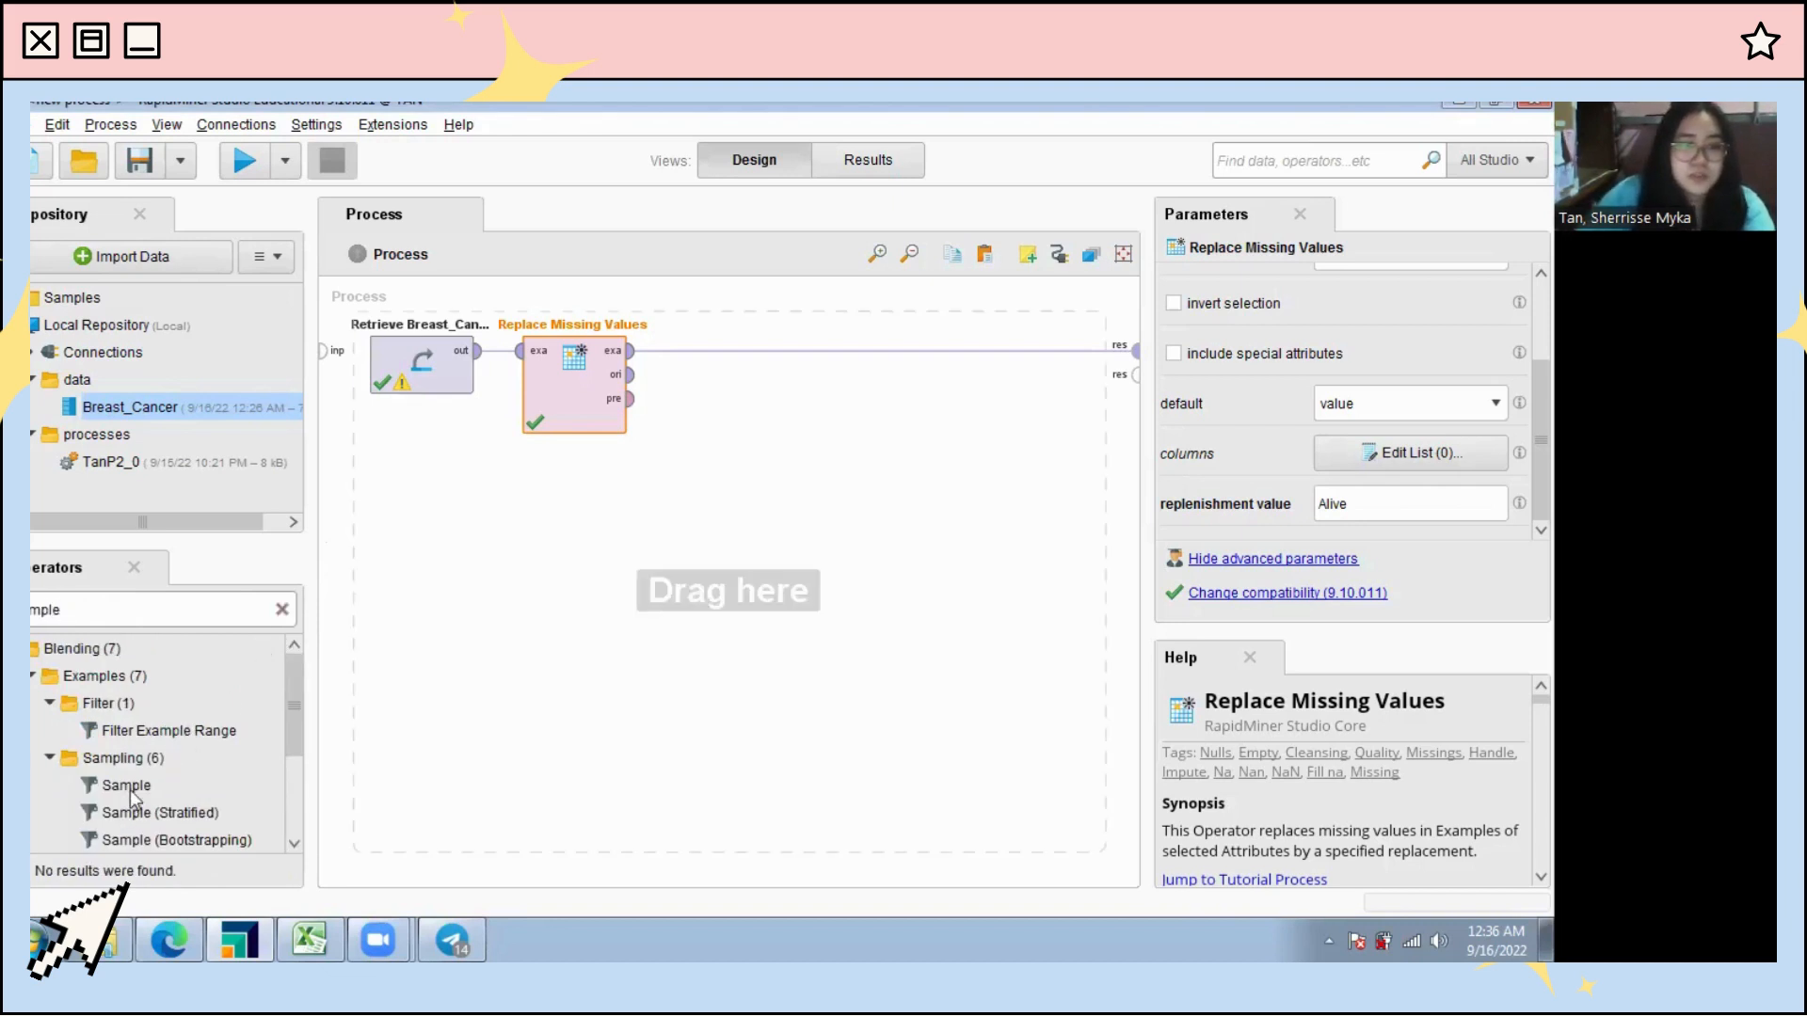
pyautogui.moveTo(132, 799); pyautogui.dragTo(670, 367)
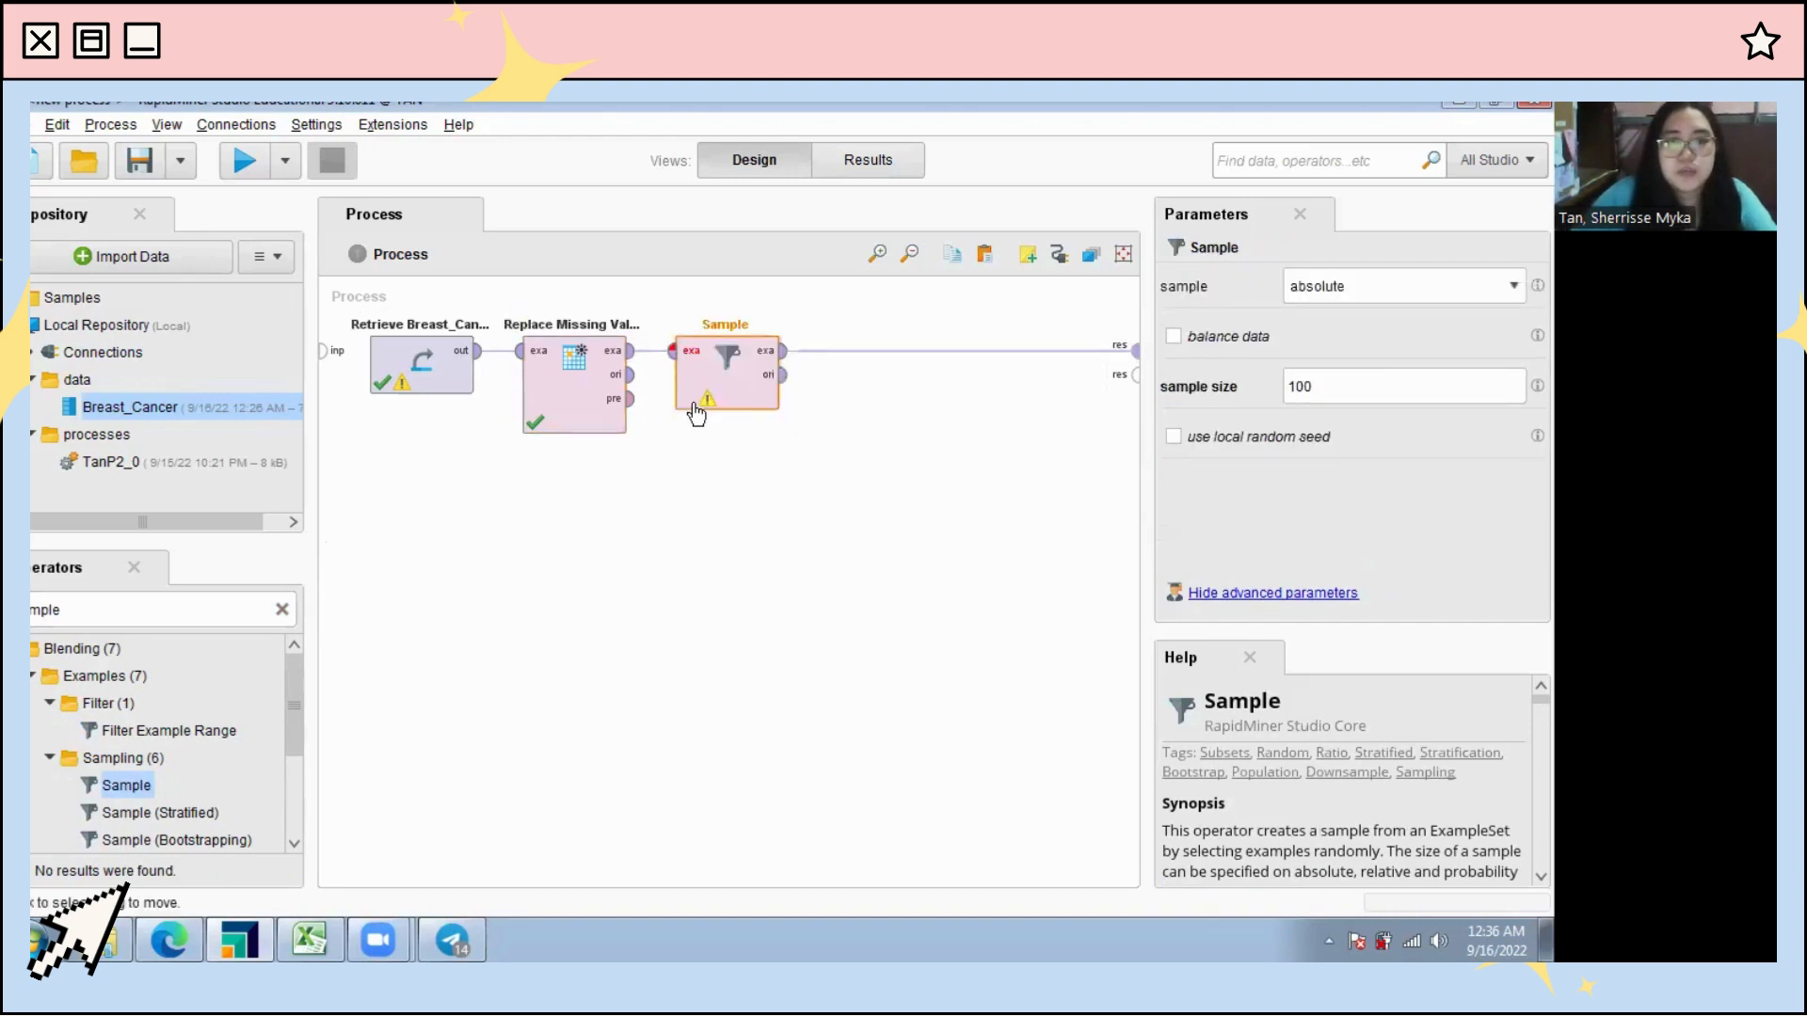
# Step: Set the Sample operator to relative with a sample ratio of 0.5, then run the process and look through the sampled rows
pyautogui.click(1346, 288)
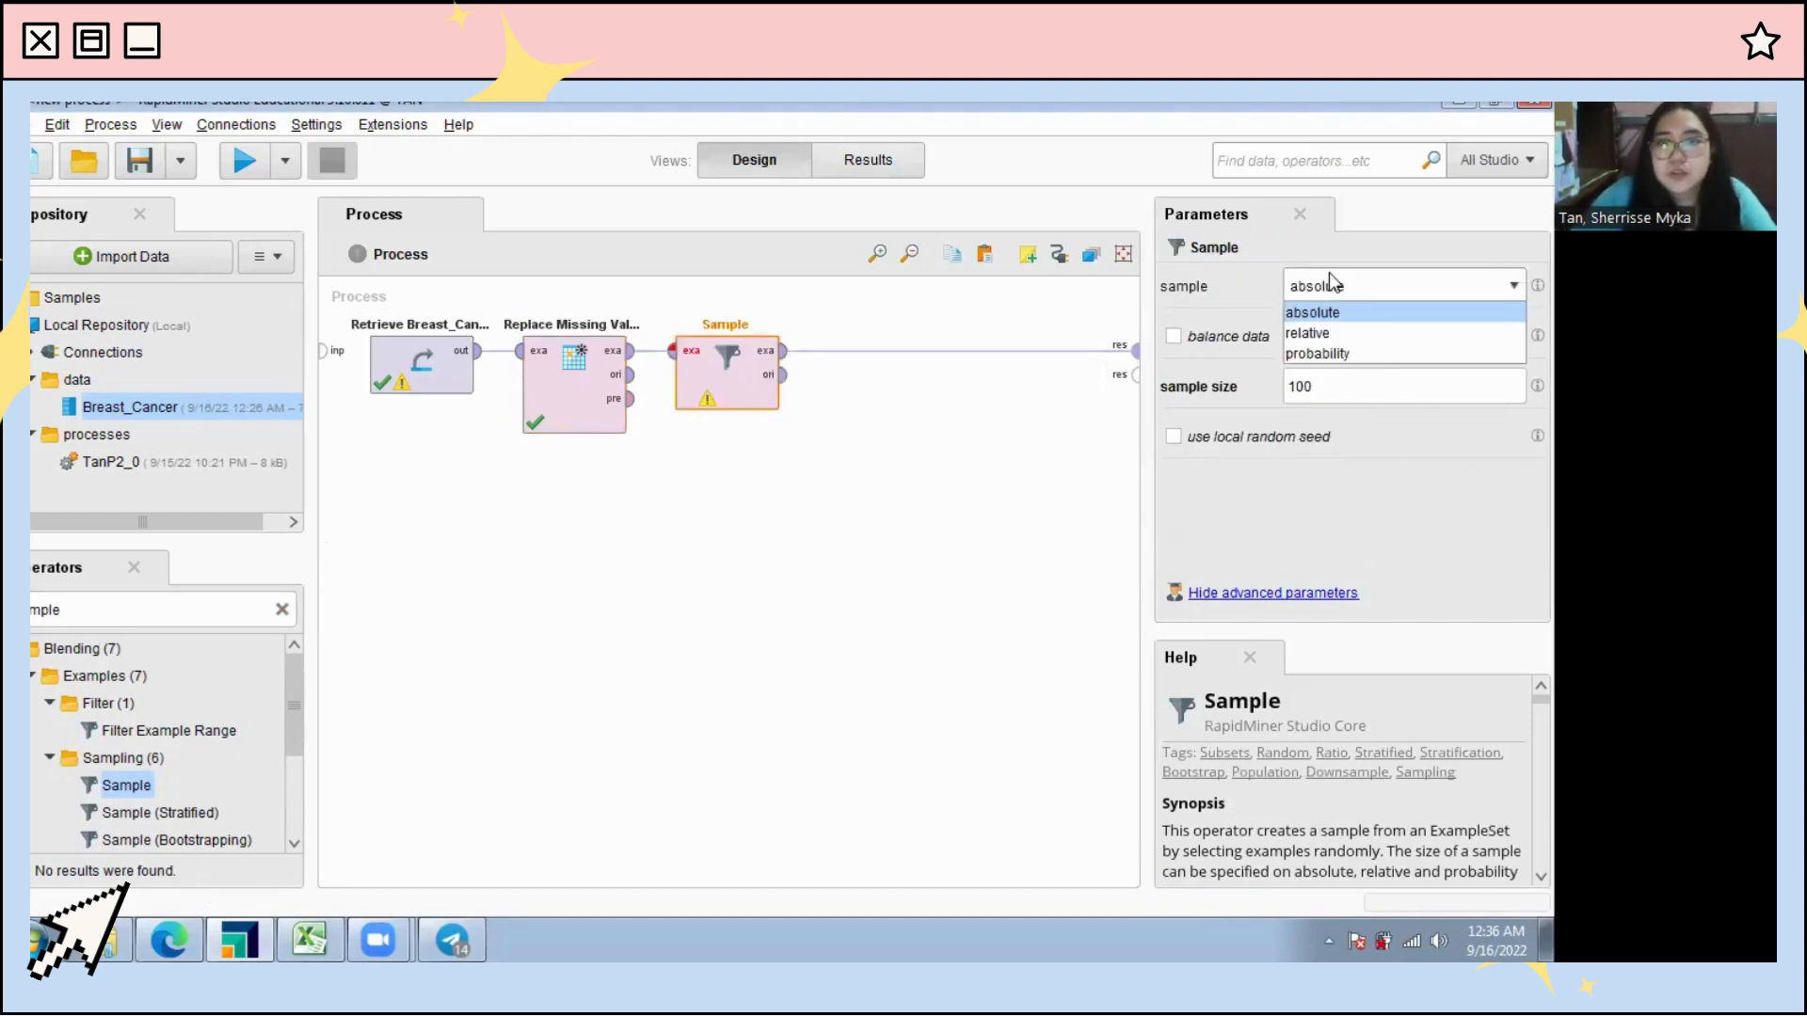
pyautogui.click(1316, 334)
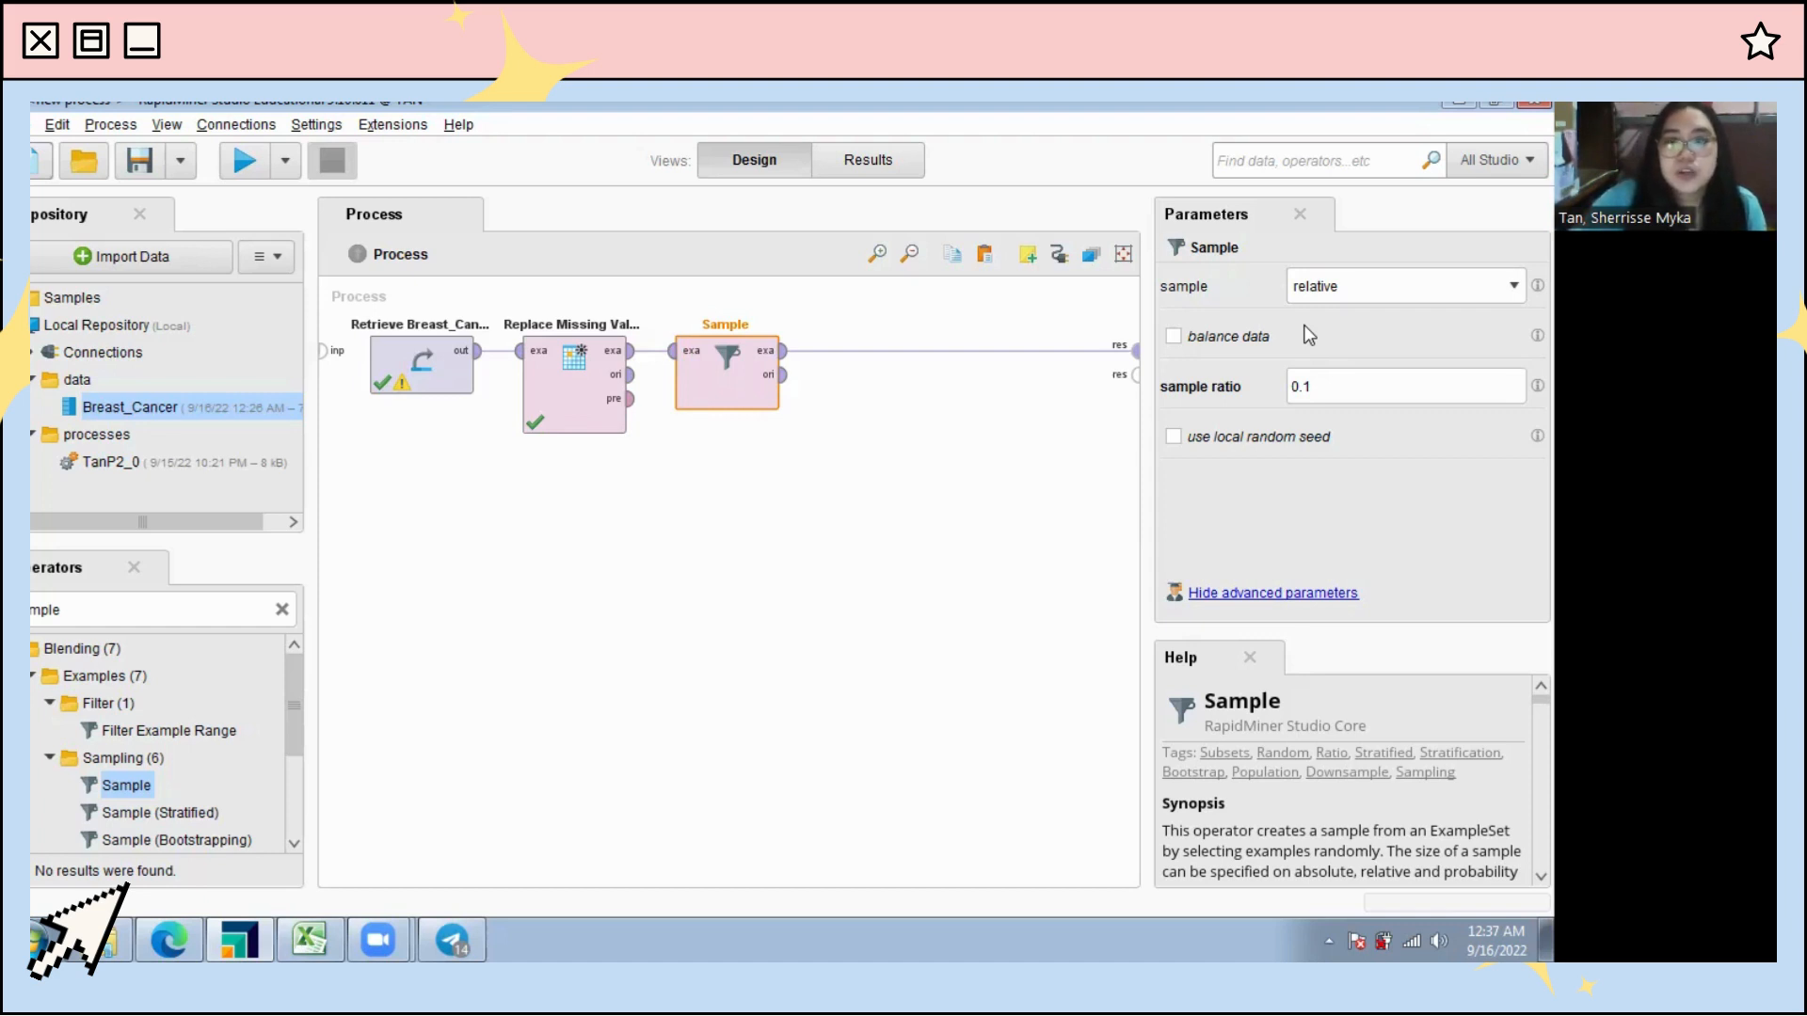
pyautogui.click(1324, 386)
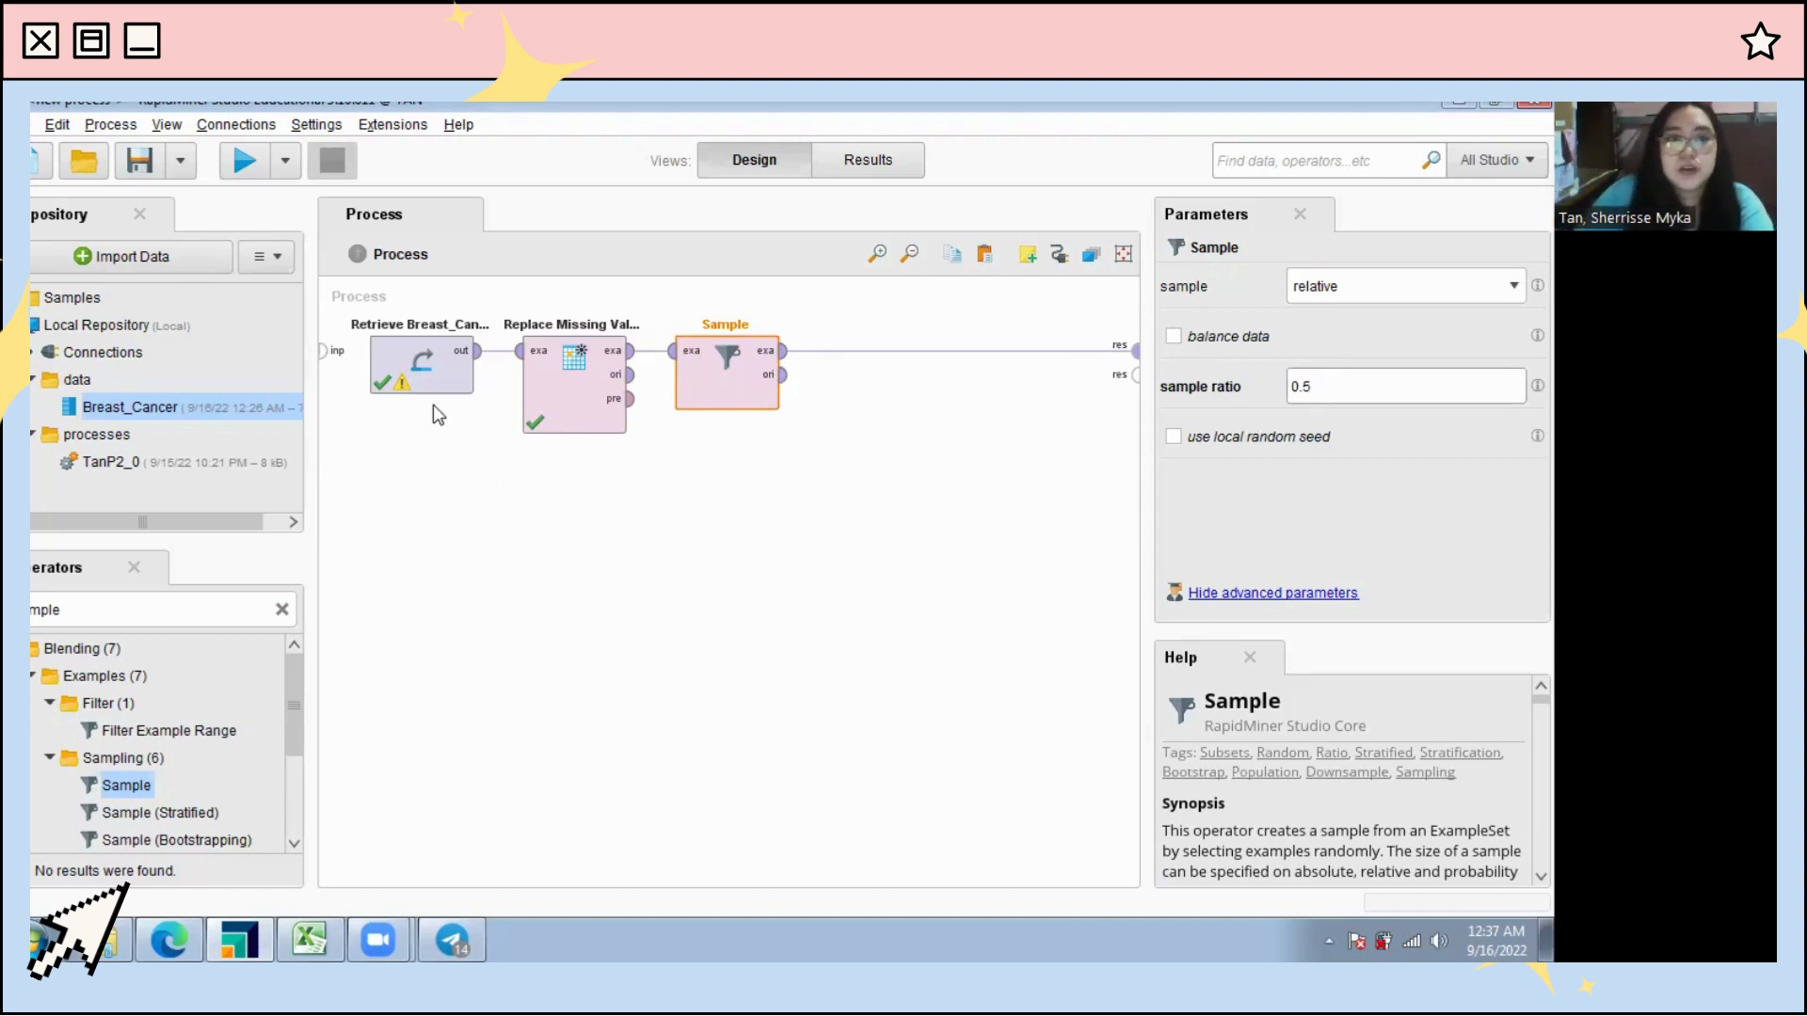
pyautogui.click(235, 165)
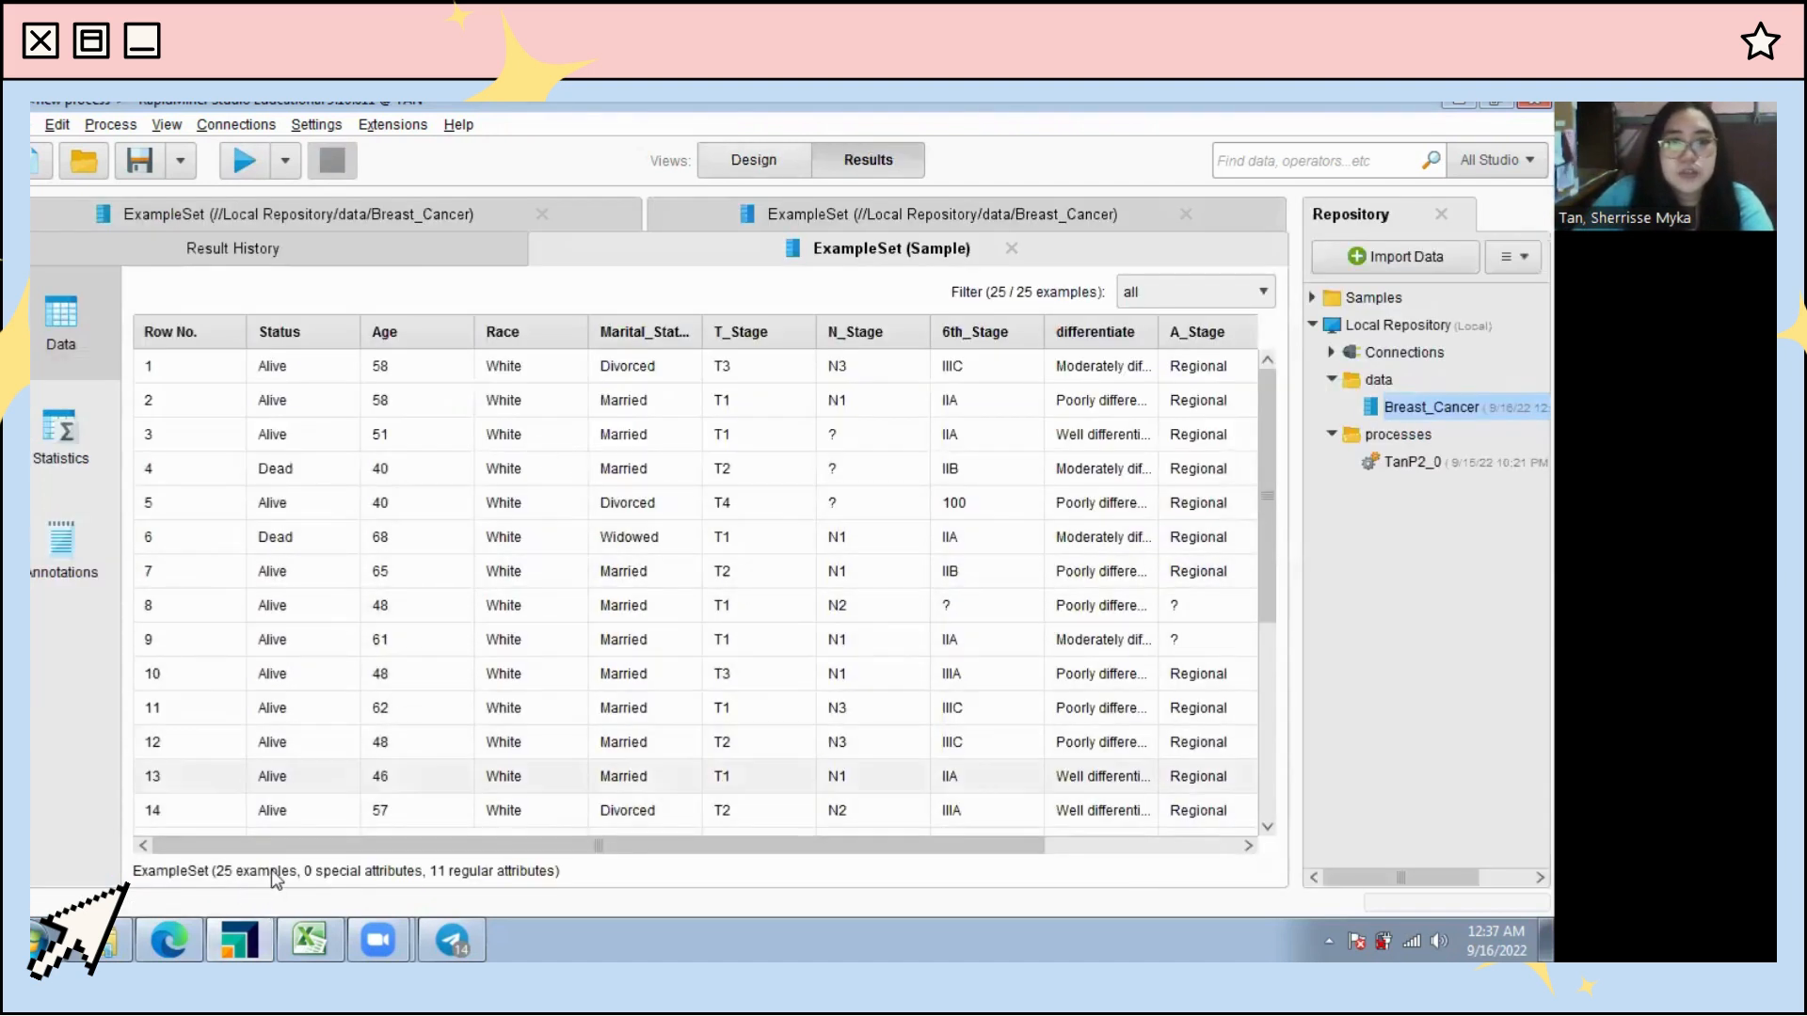
pyautogui.scroll(-1, 369, 766)
pyautogui.scroll(1, 367, 766)
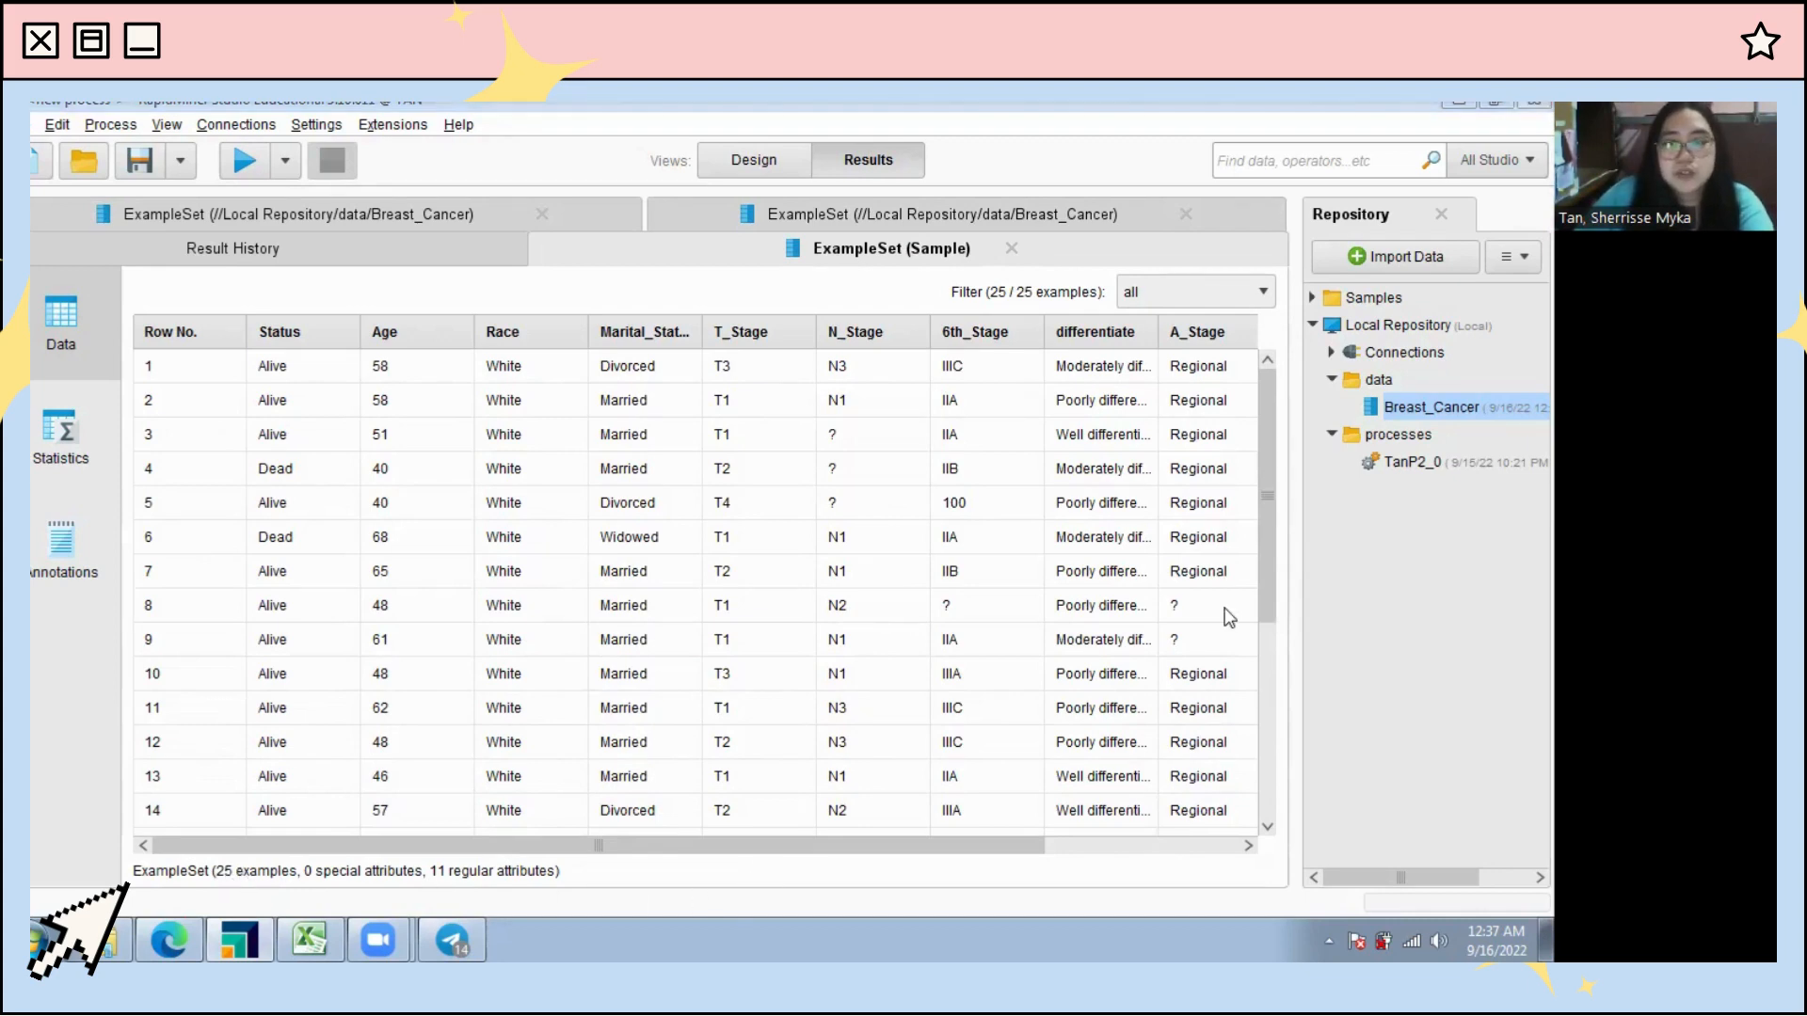
# Step: Check the sampled data's columns, then insert a second Replace Missing Values operator between Sample and the result port
pyautogui.press('F8')
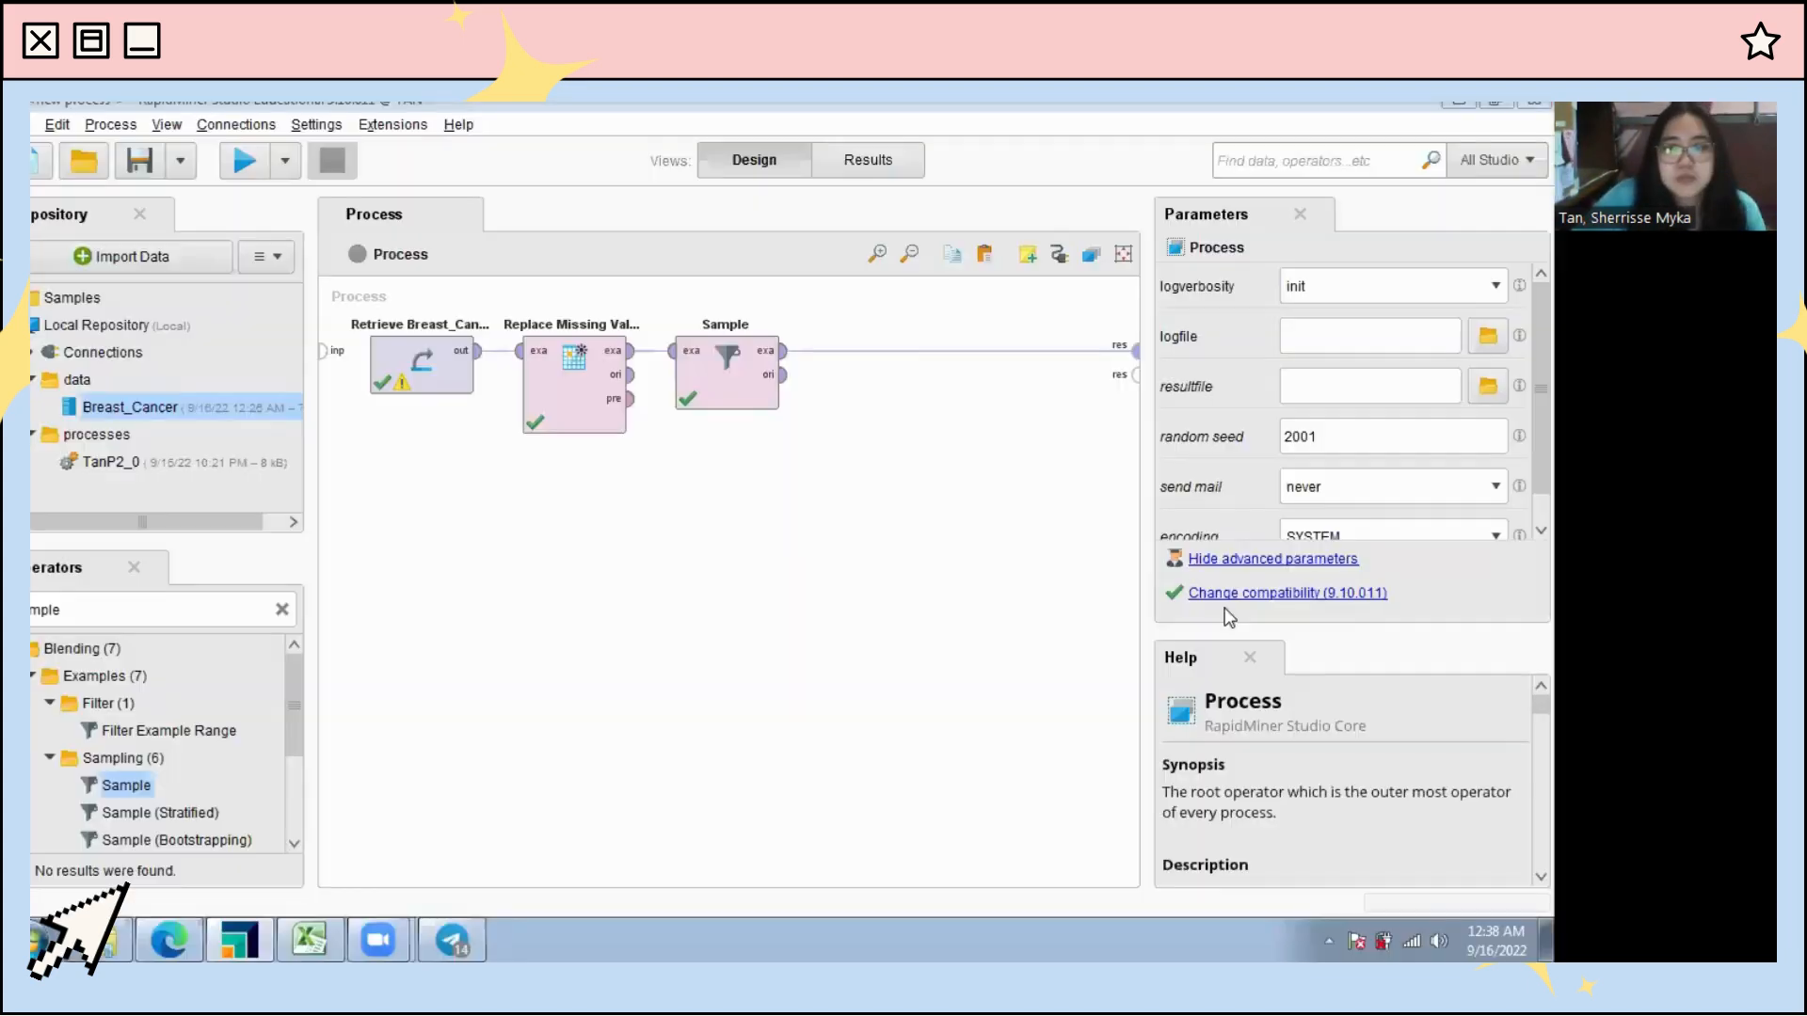
pyautogui.click(866, 160)
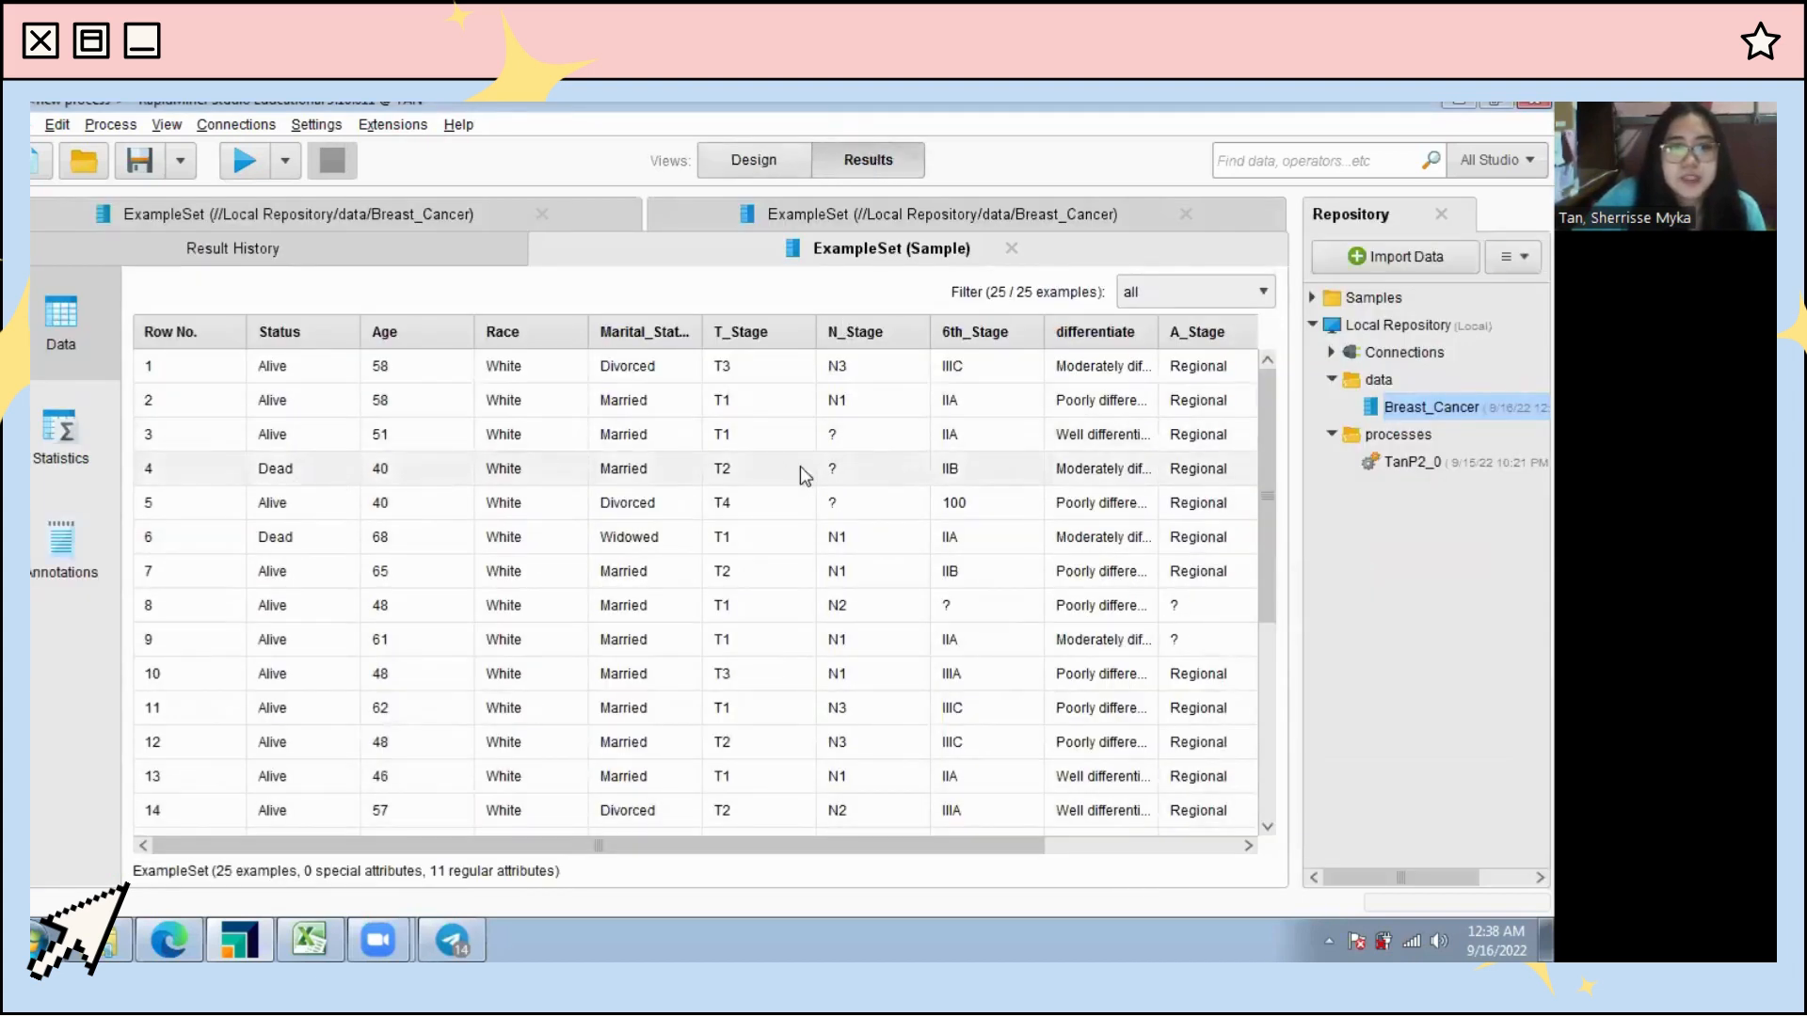
pyautogui.hscroll(2, 471, 774)
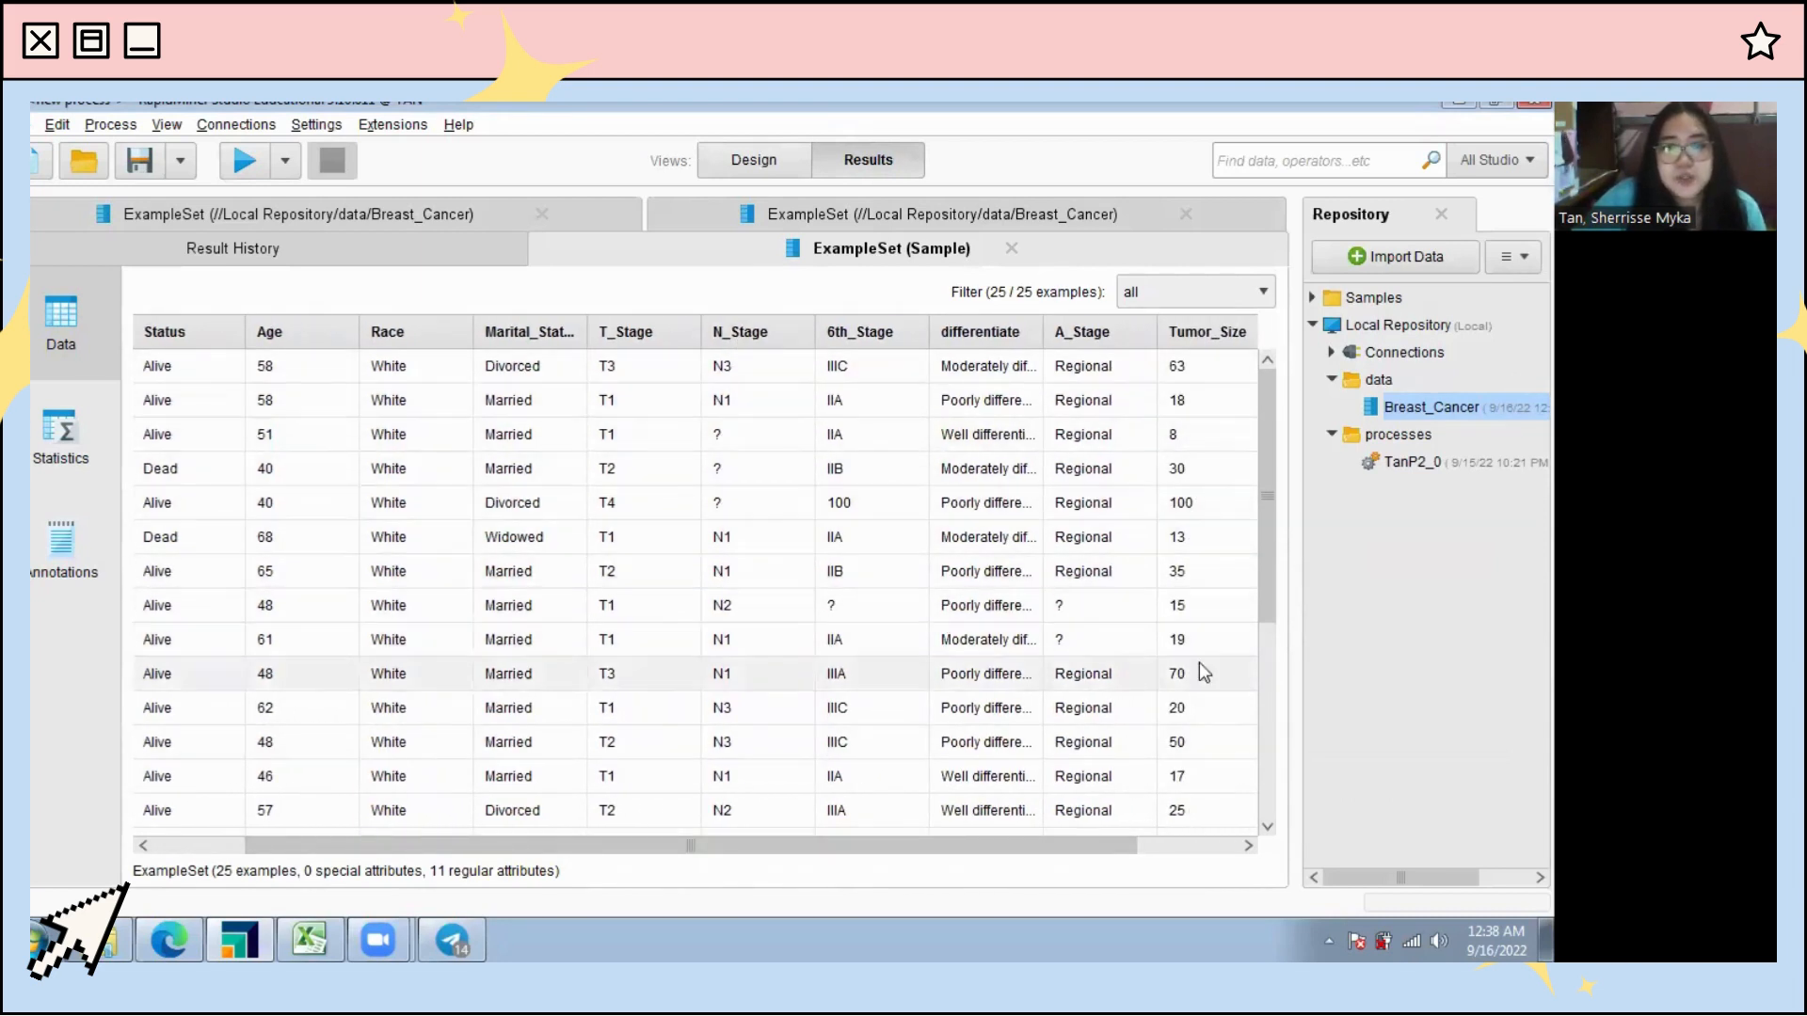
pyautogui.click(758, 157)
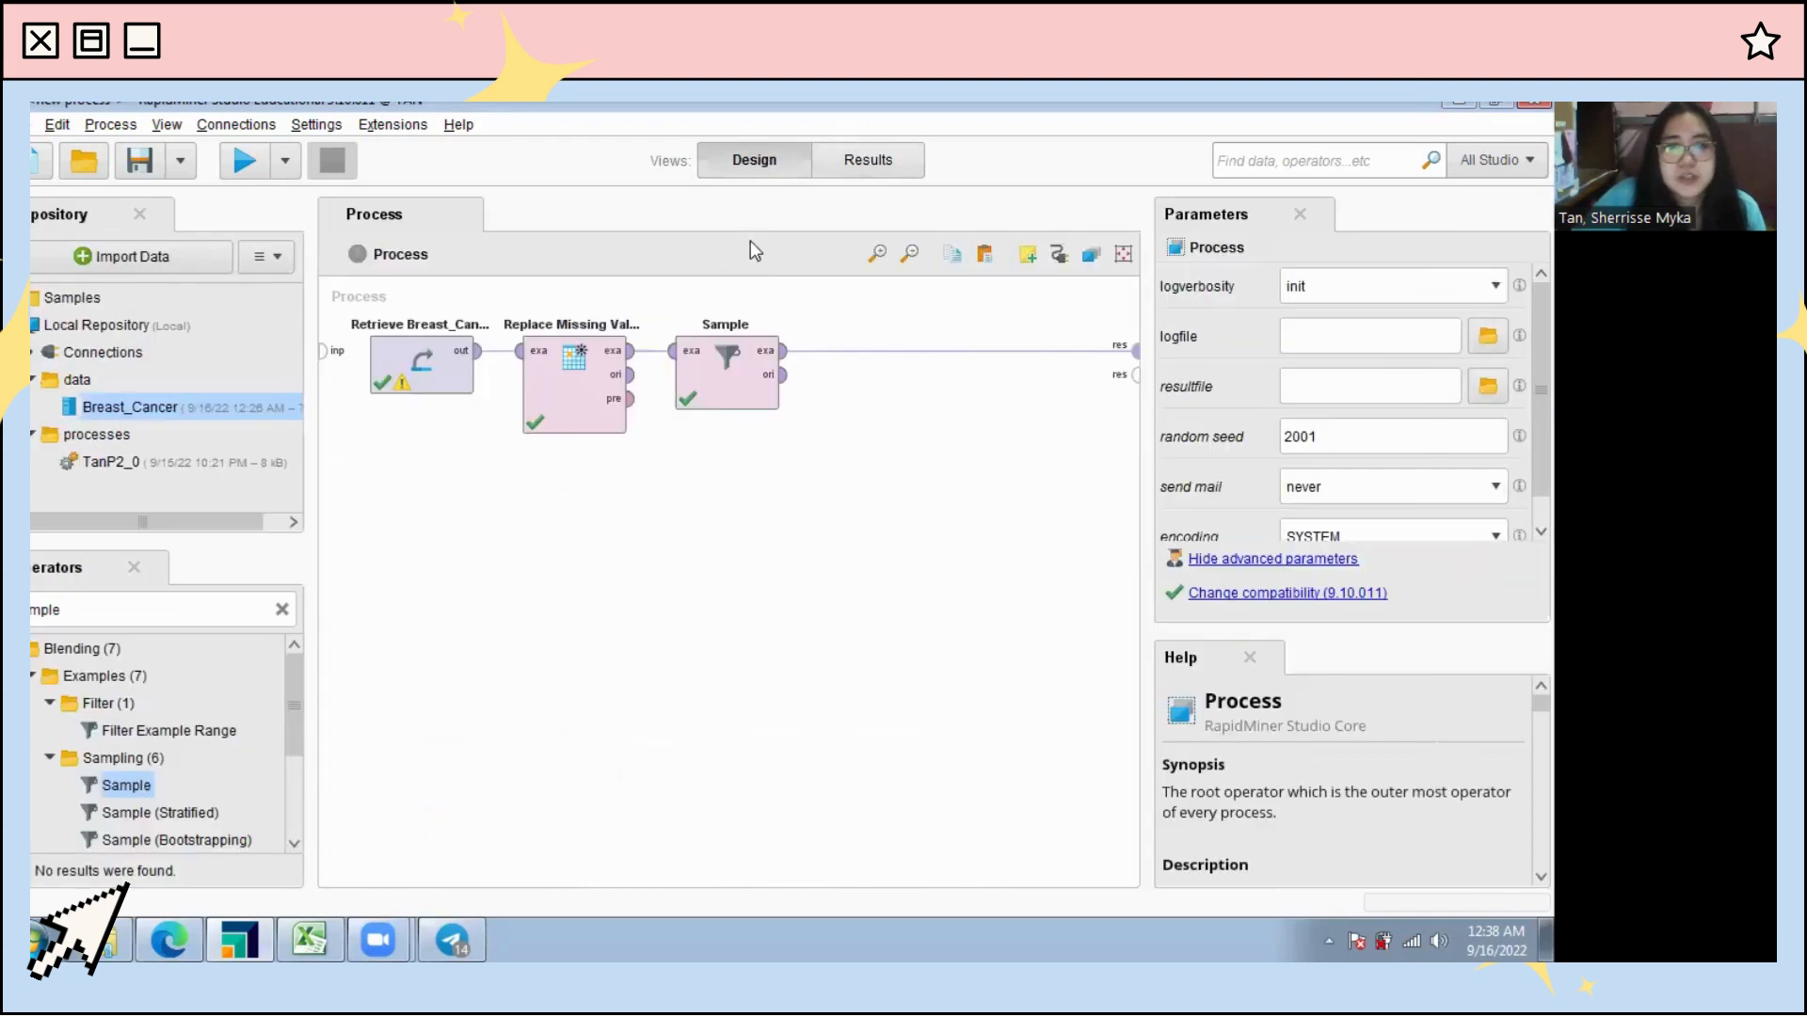
pyautogui.doubleClick(58, 611)
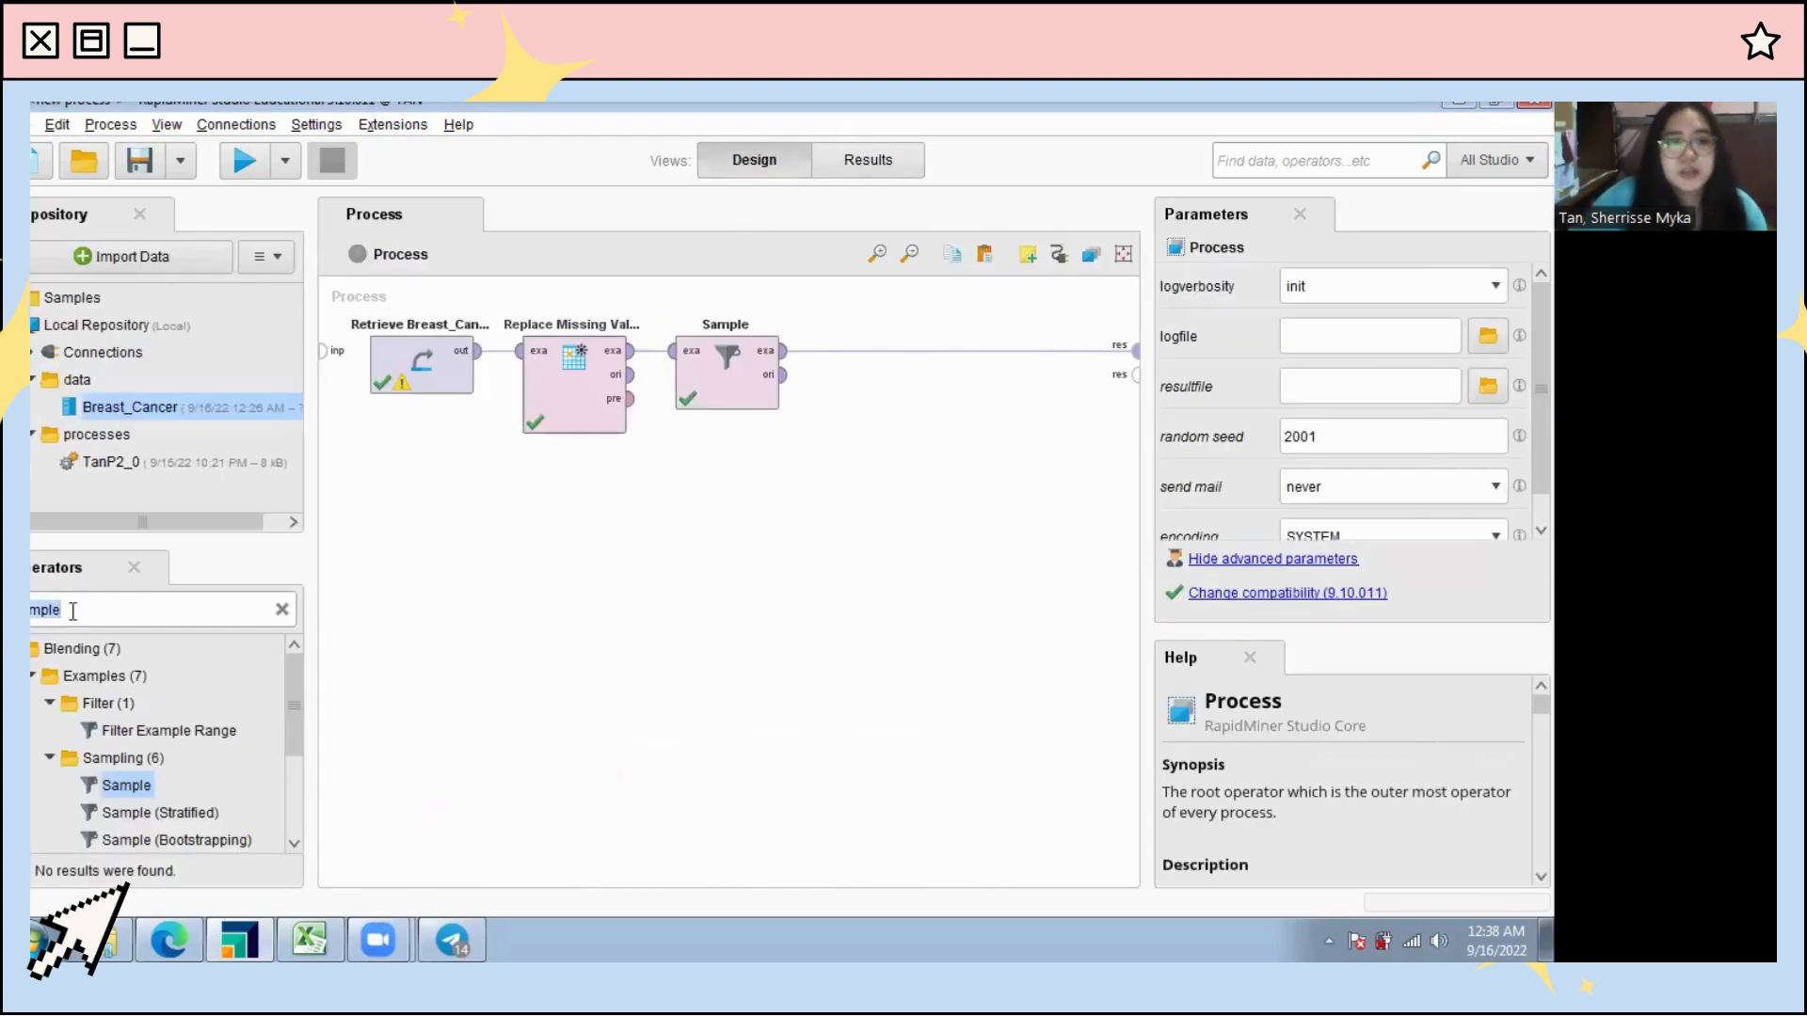
pyautogui.press('BackSpace')
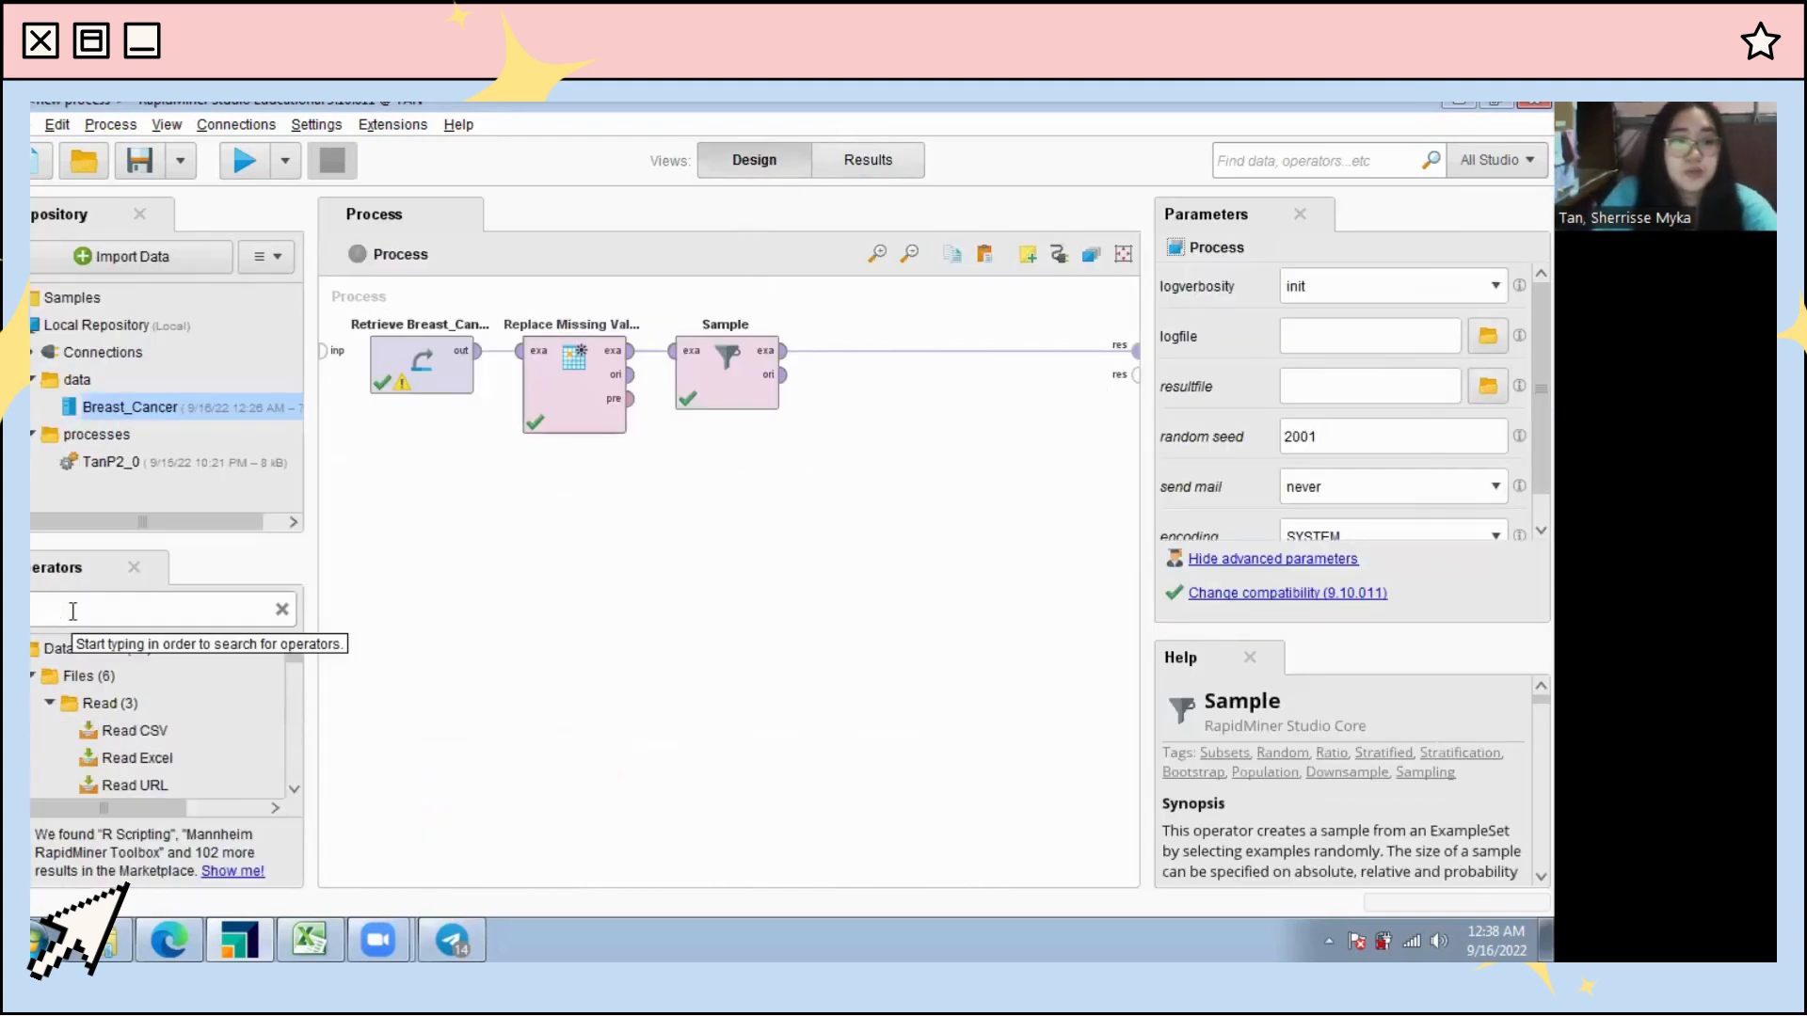
pyautogui.write('replace missi')
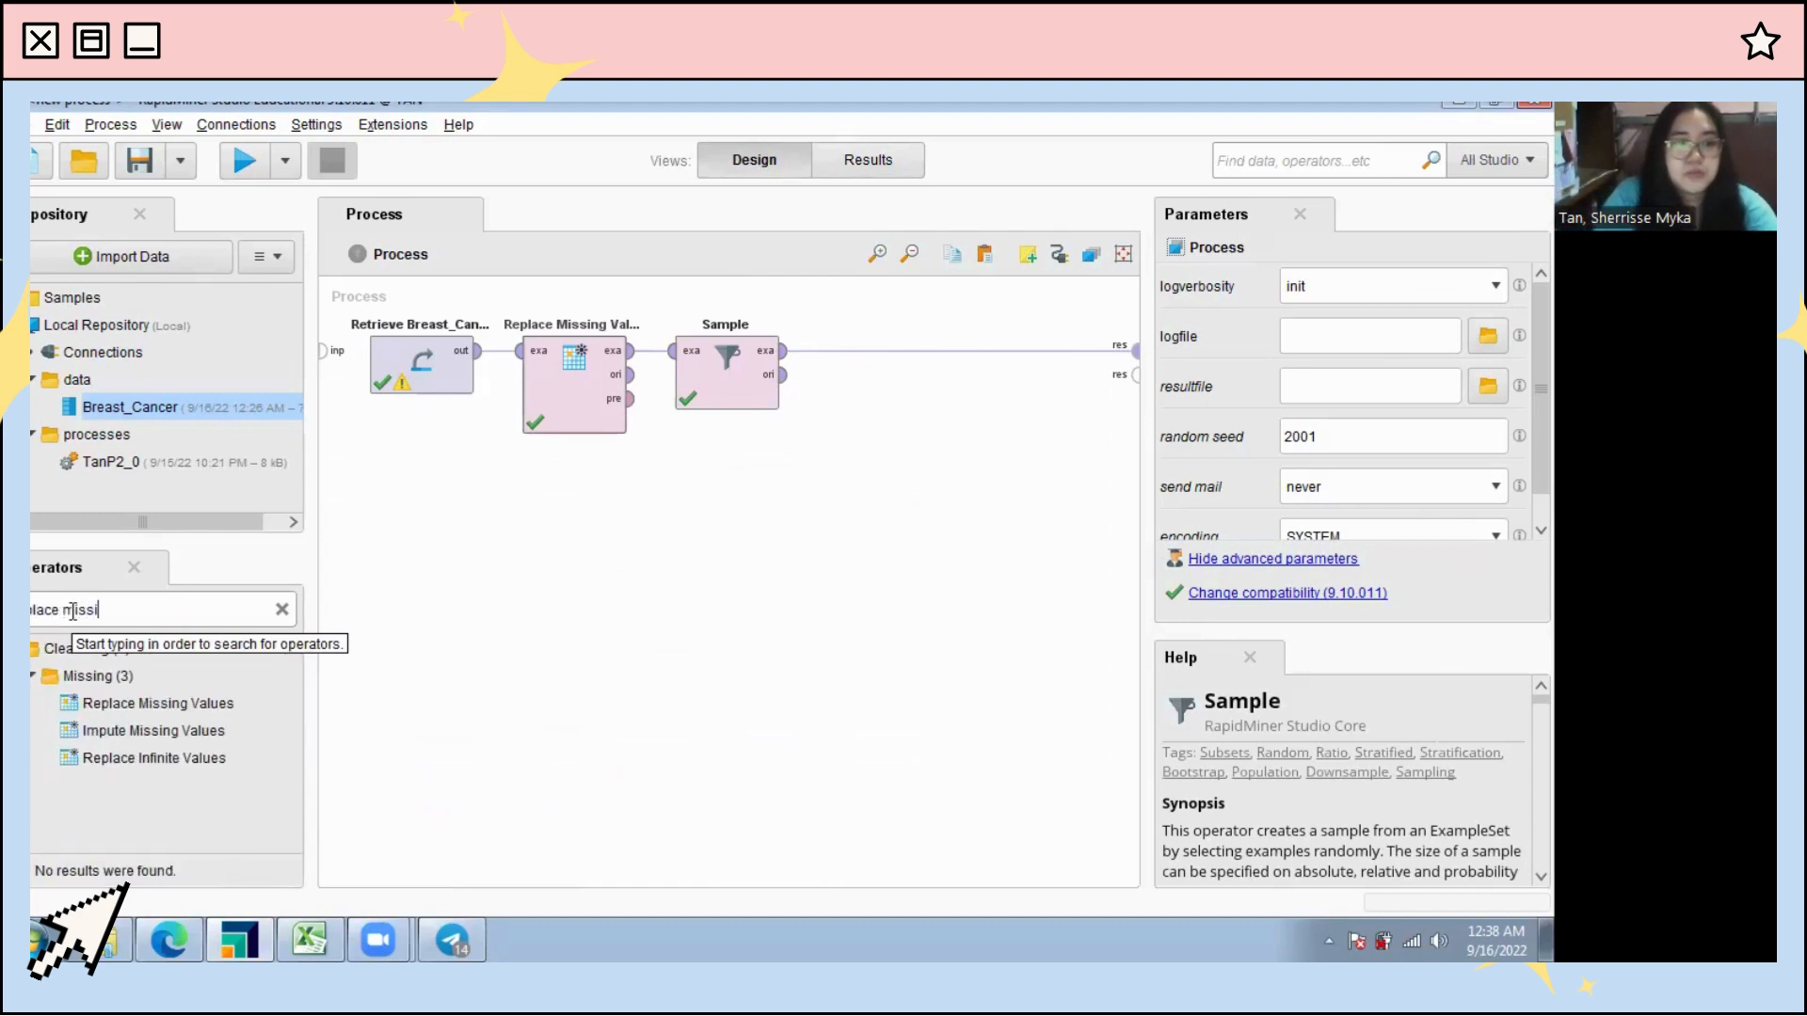
pyautogui.moveTo(141, 704); pyautogui.dragTo(821, 362)
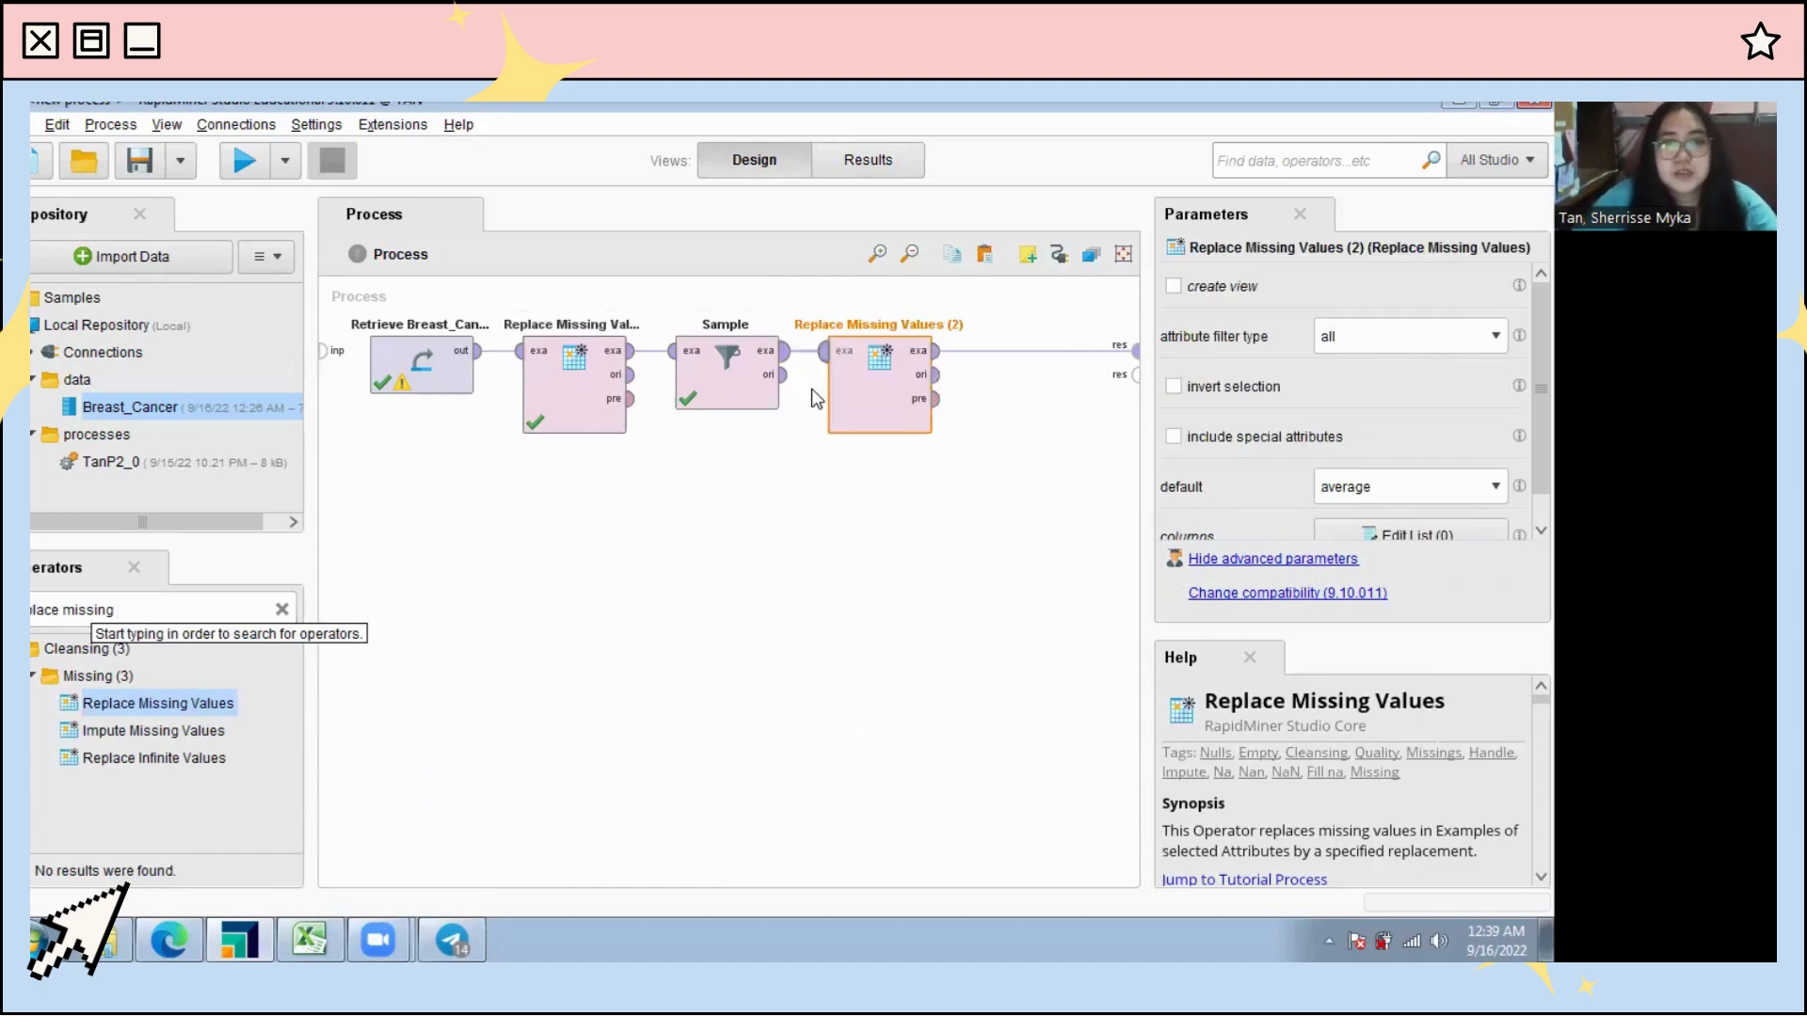
# Step: Set the second Replace Missing Values operator's attribute filter type to single and choose N_Stage as the attribute
pyautogui.click(1376, 336)
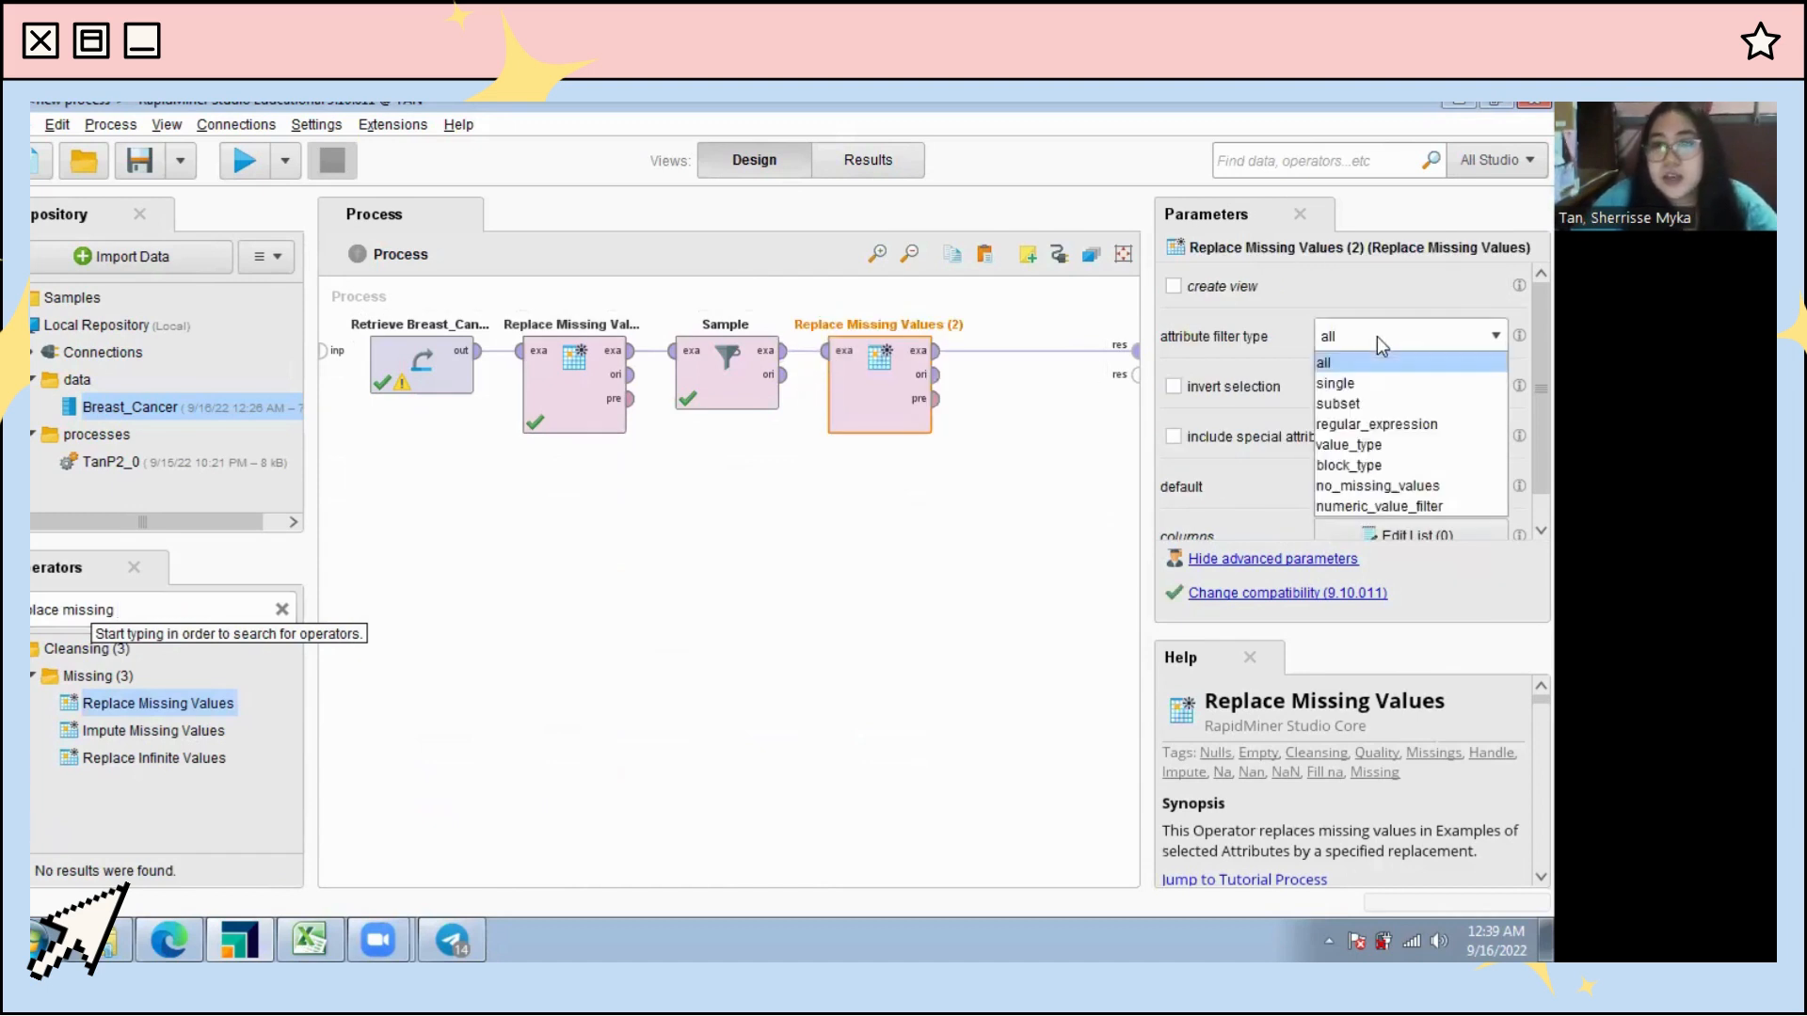
pyautogui.click(1376, 383)
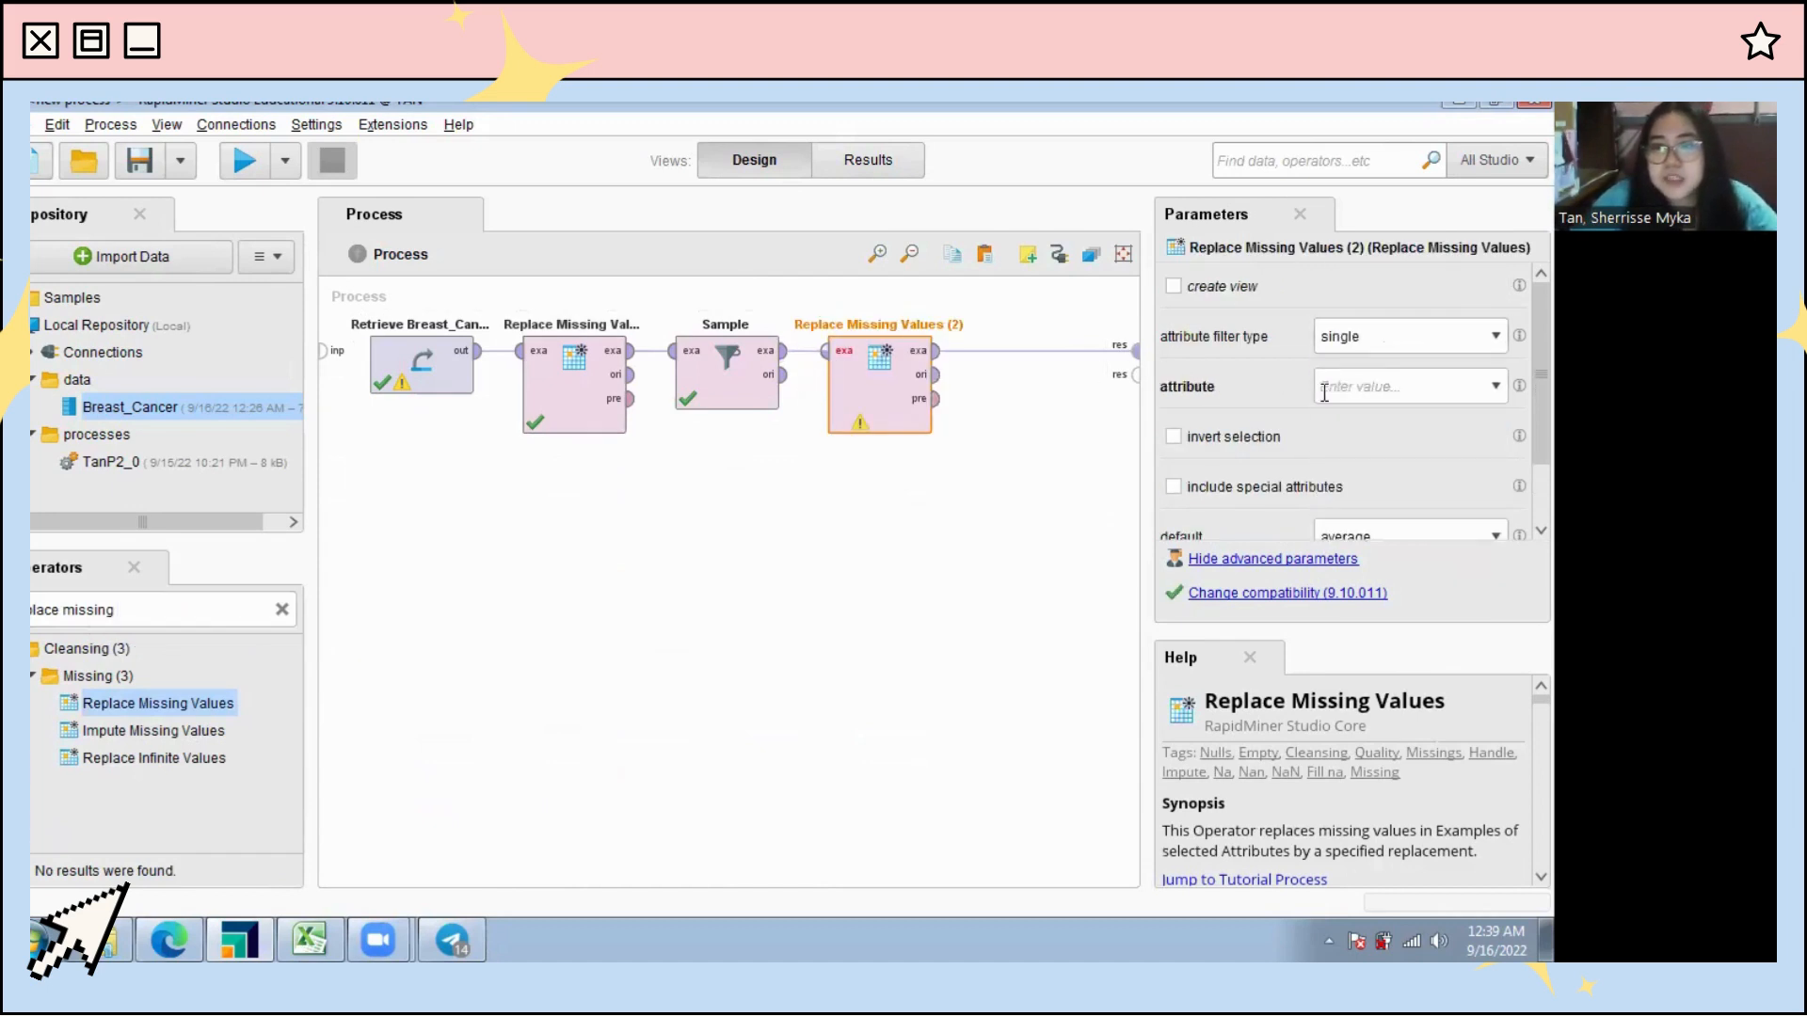
pyautogui.click(1496, 386)
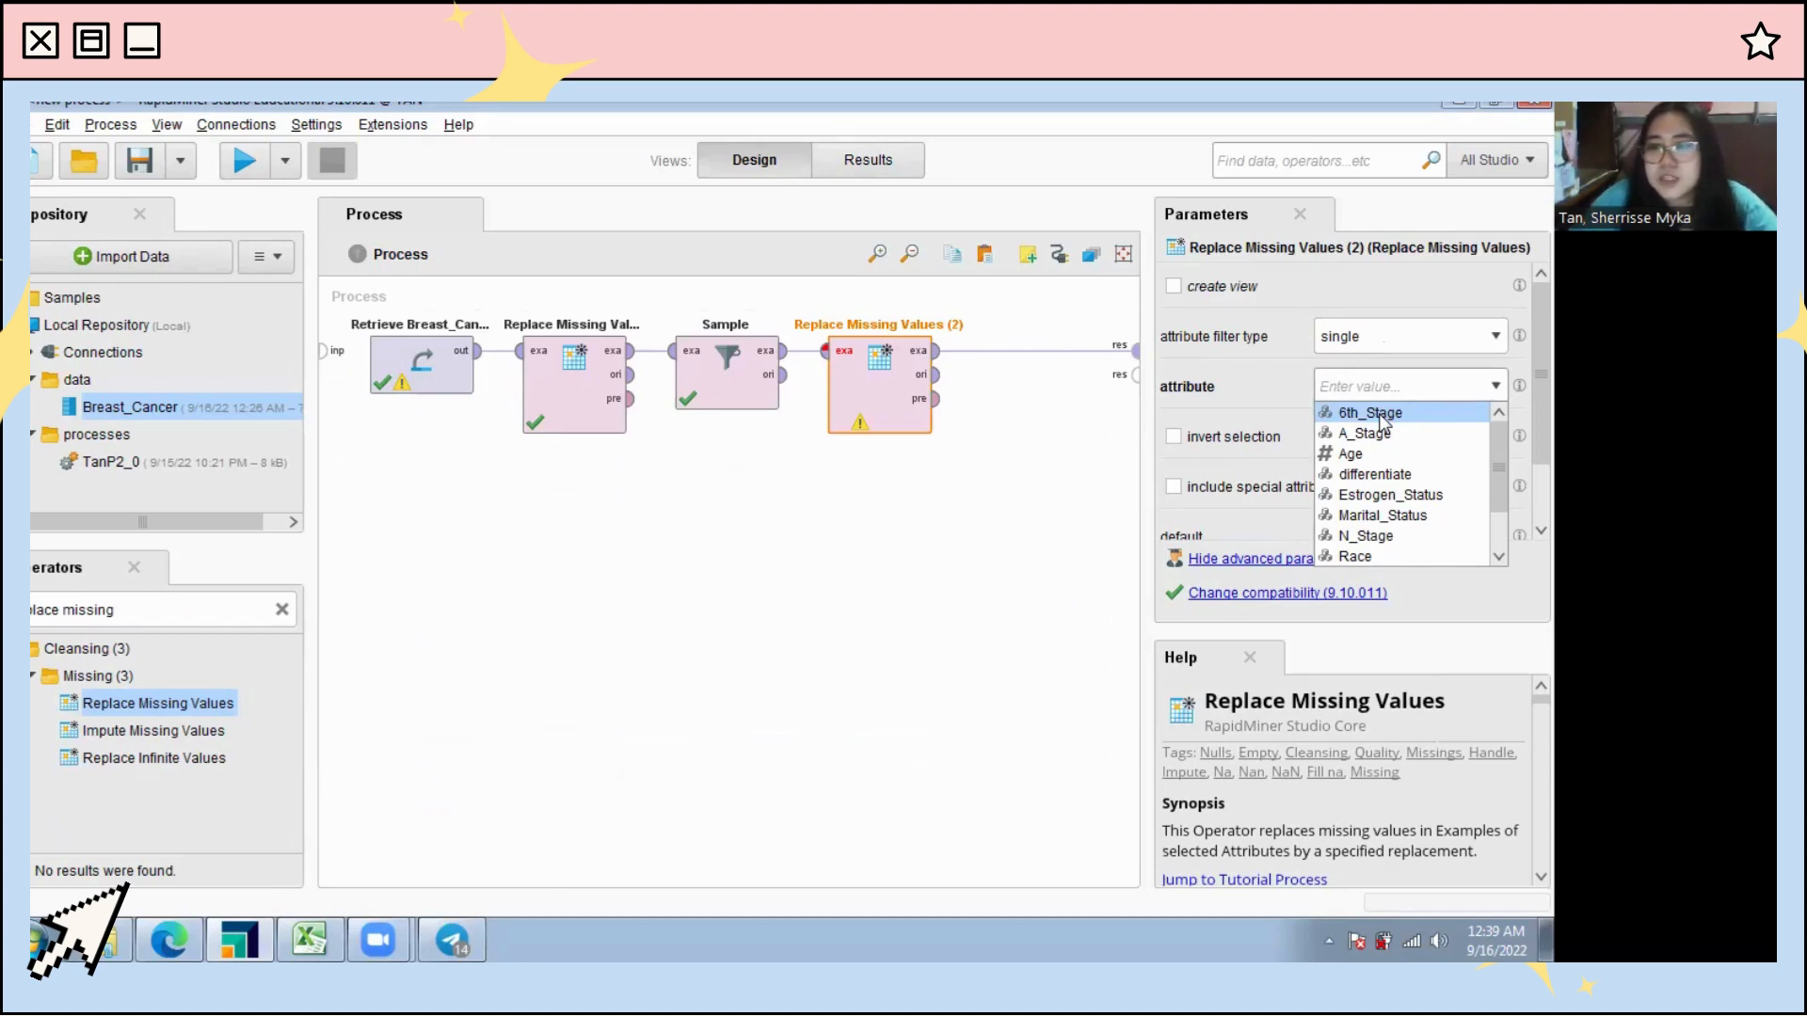
pyautogui.click(1362, 535)
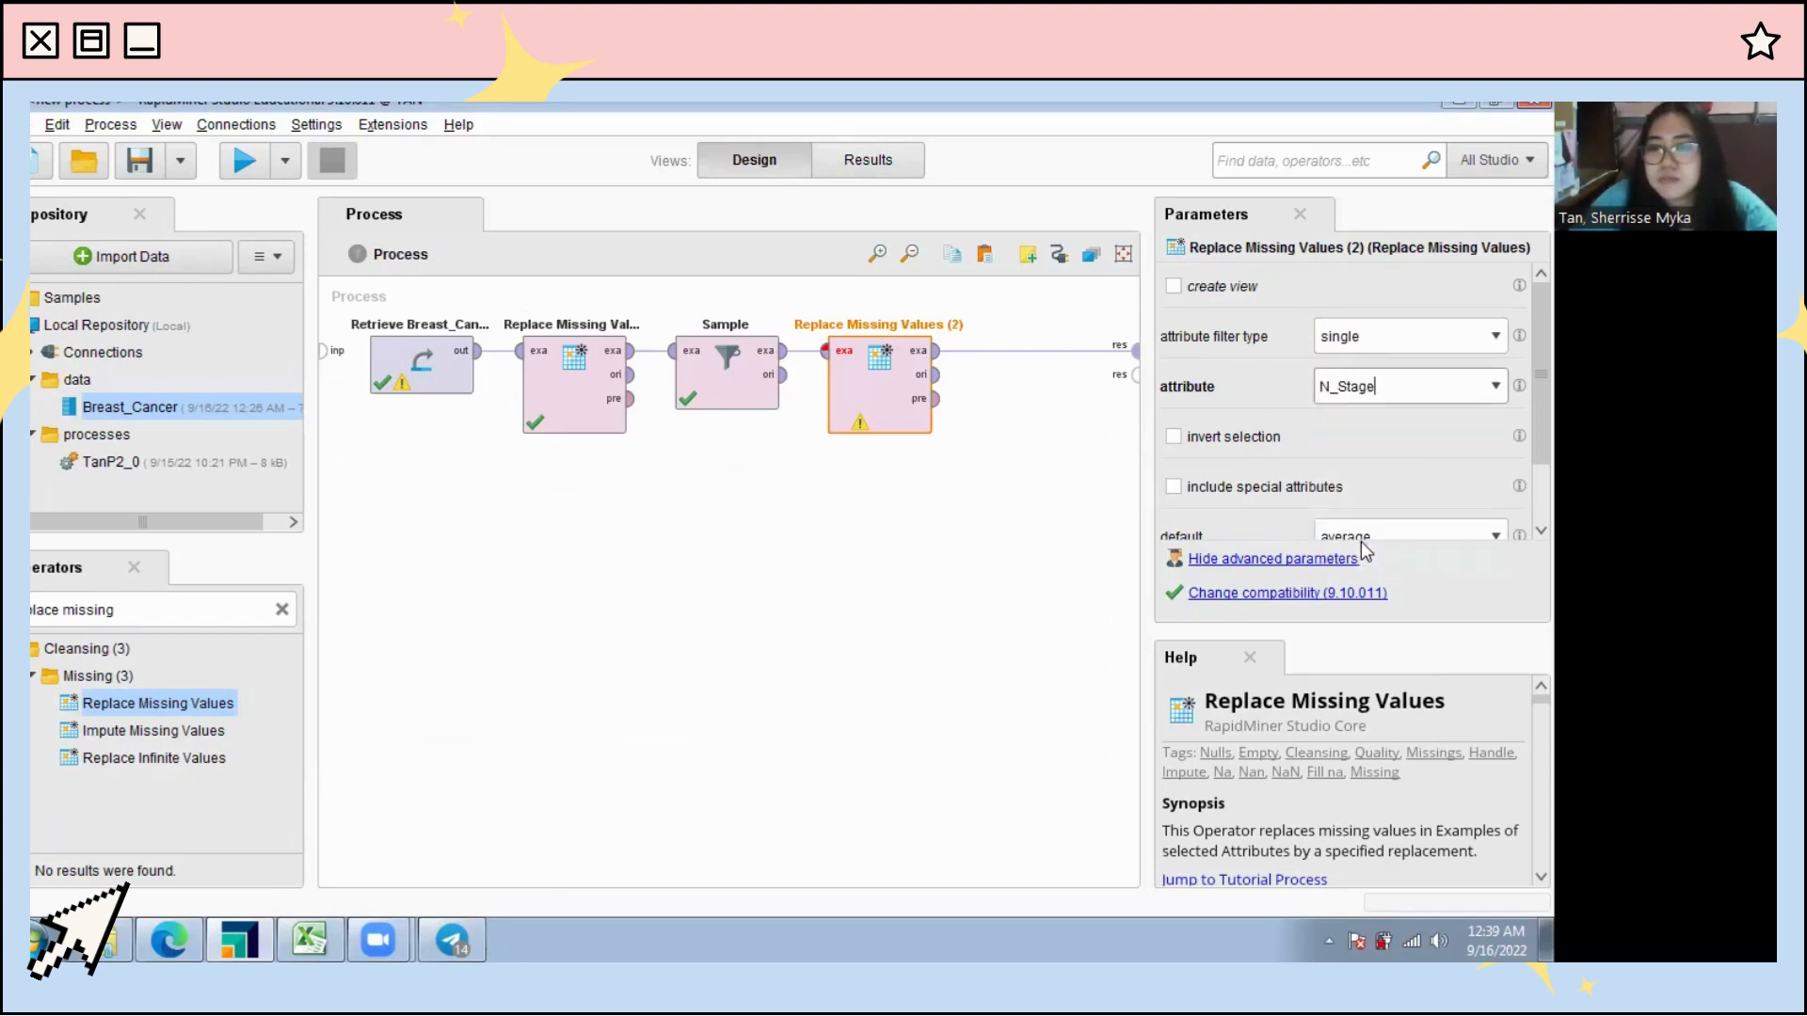
# Step: Set the second Replace Missing Values operator's default to value and enter N1 as the replenishment value
pyautogui.scroll(-2, 1319, 462)
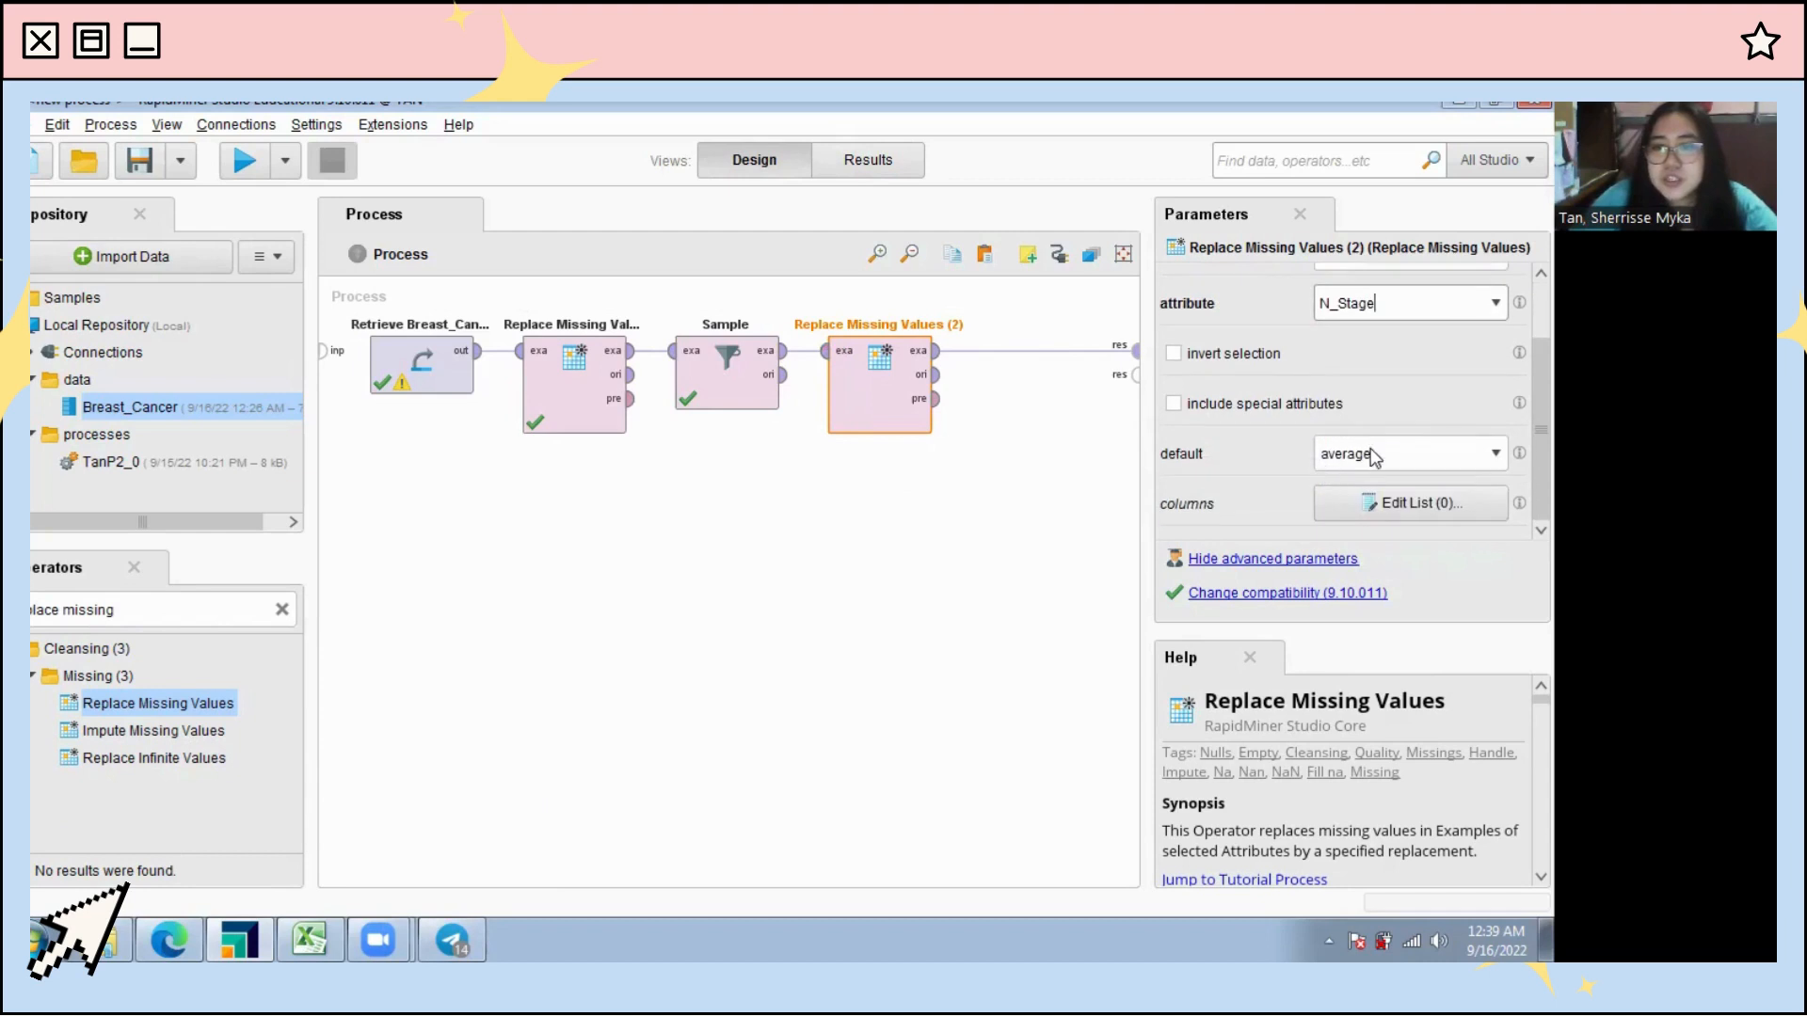
pyautogui.click(1336, 455)
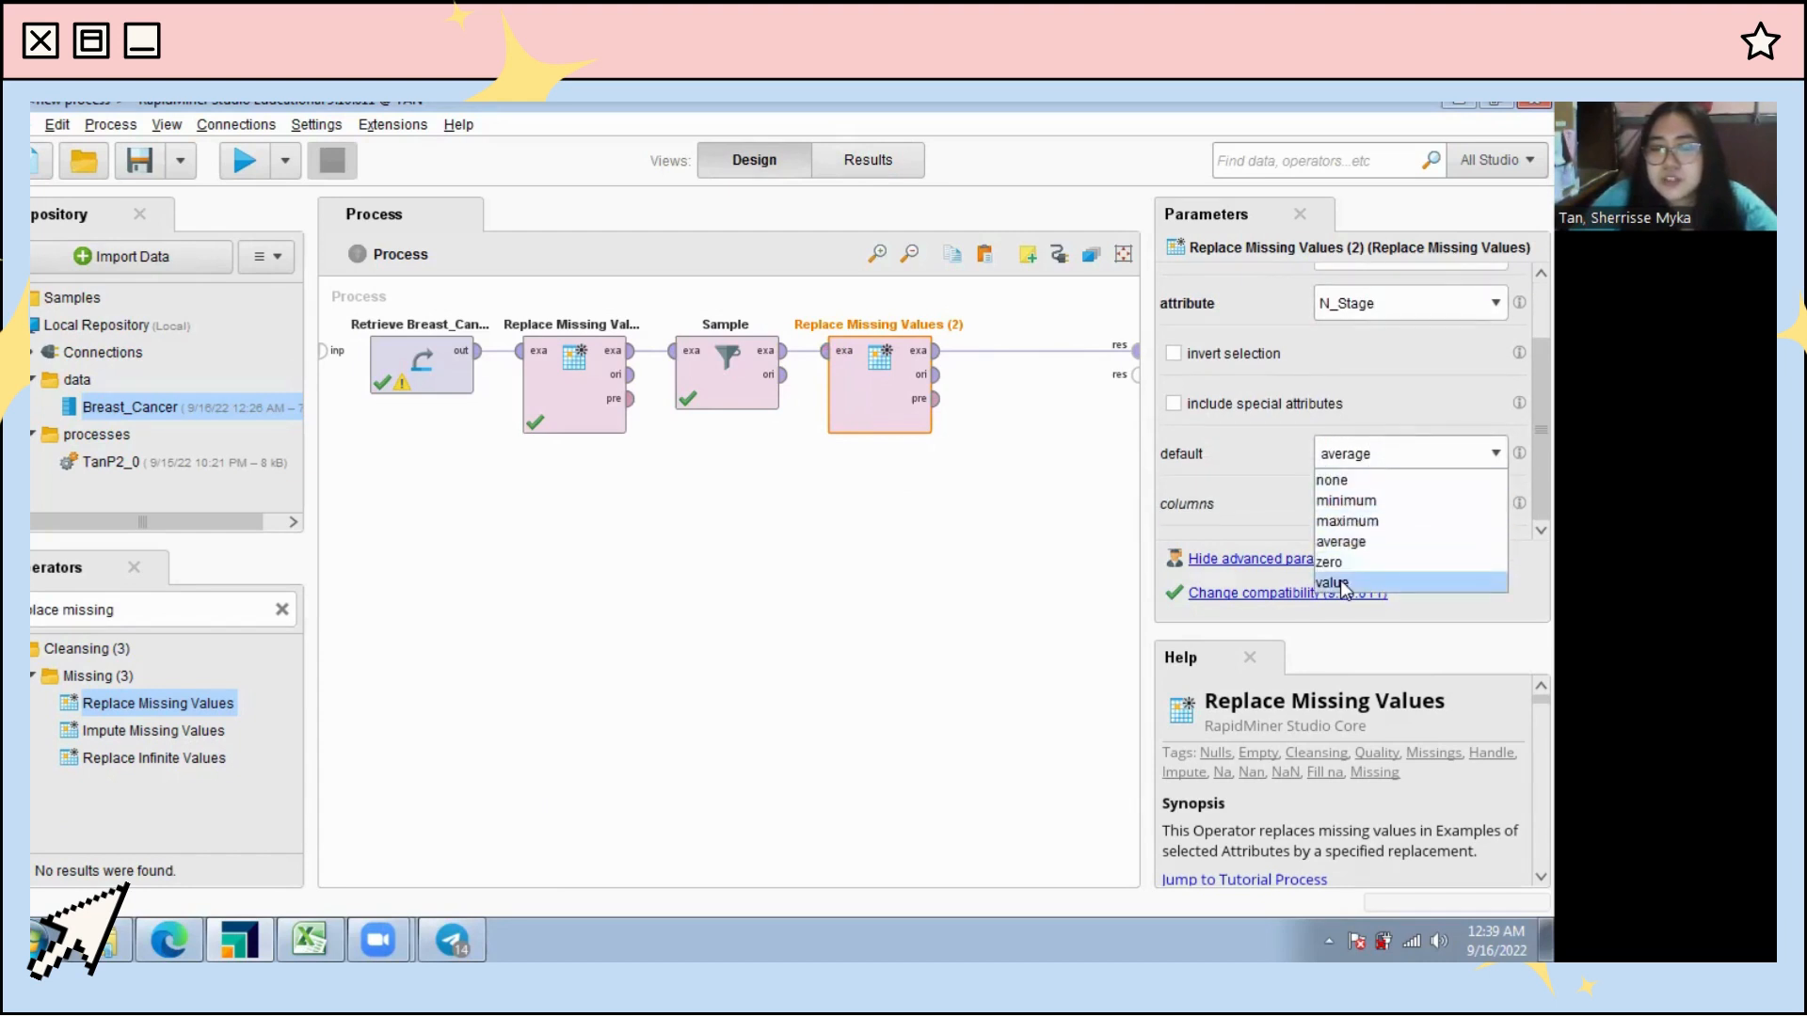
pyautogui.click(1343, 586)
pyautogui.scroll(-1, 1298, 407)
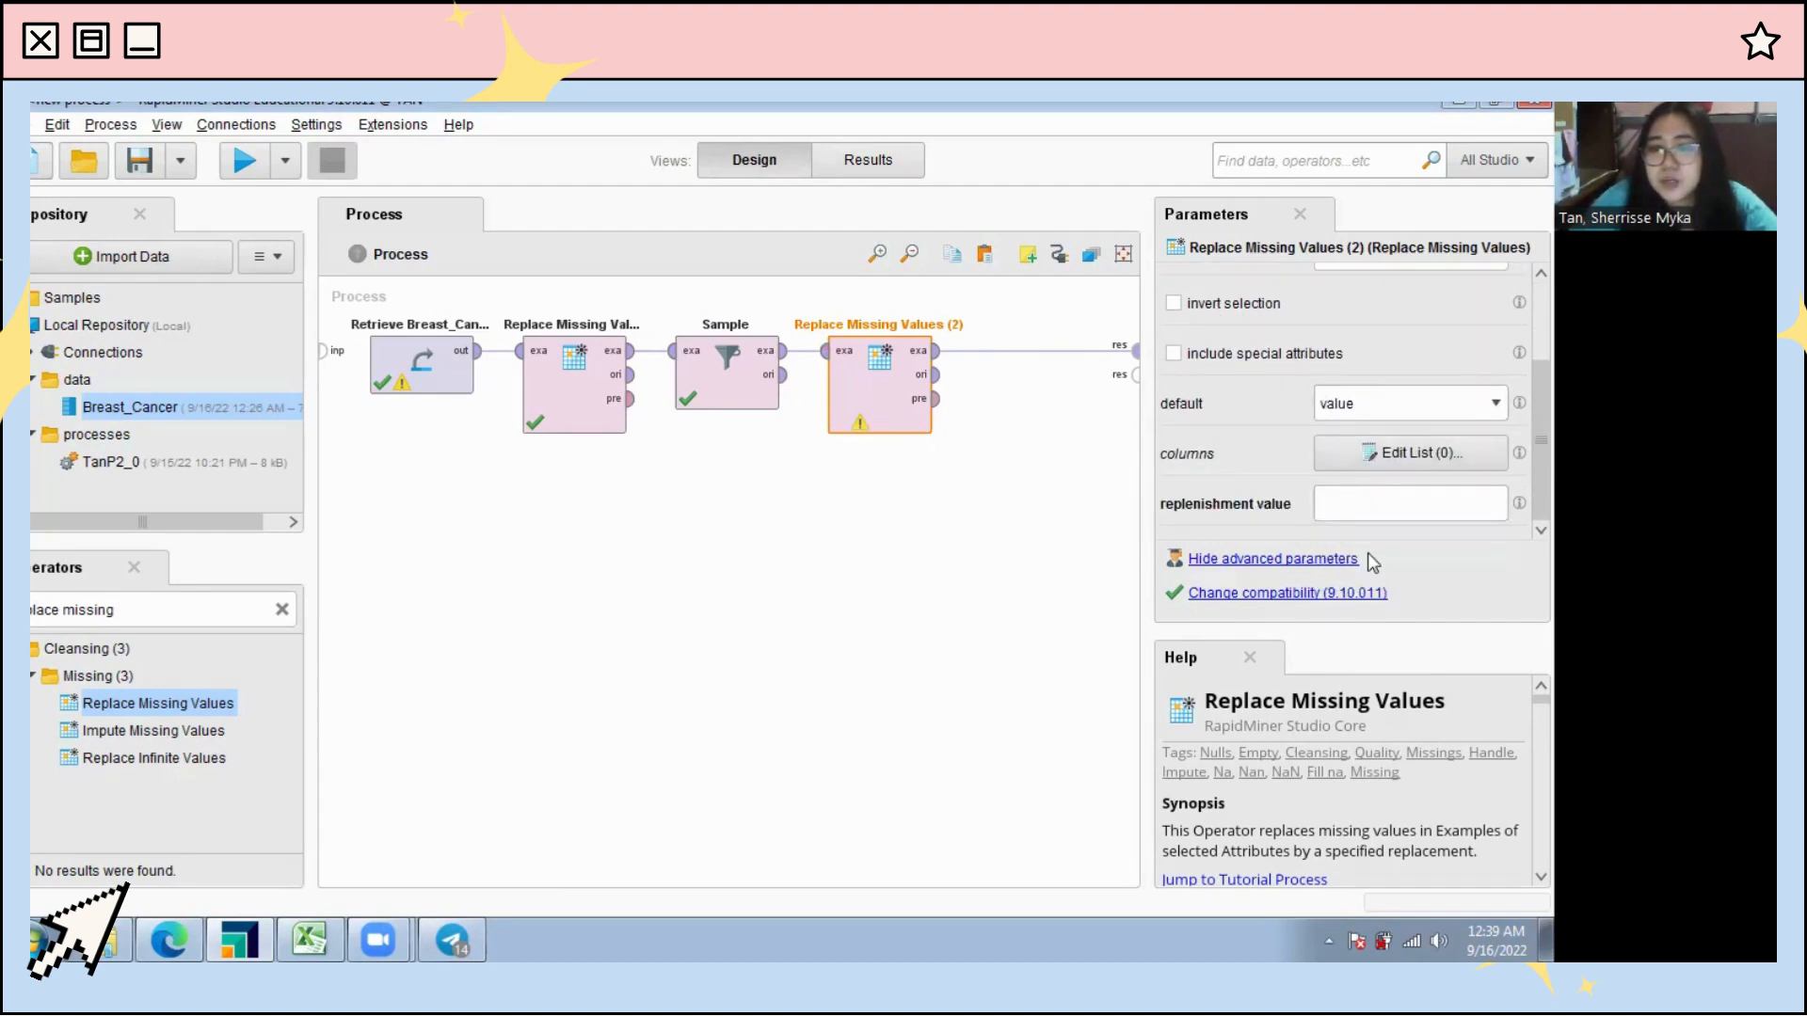
pyautogui.click(1370, 511)
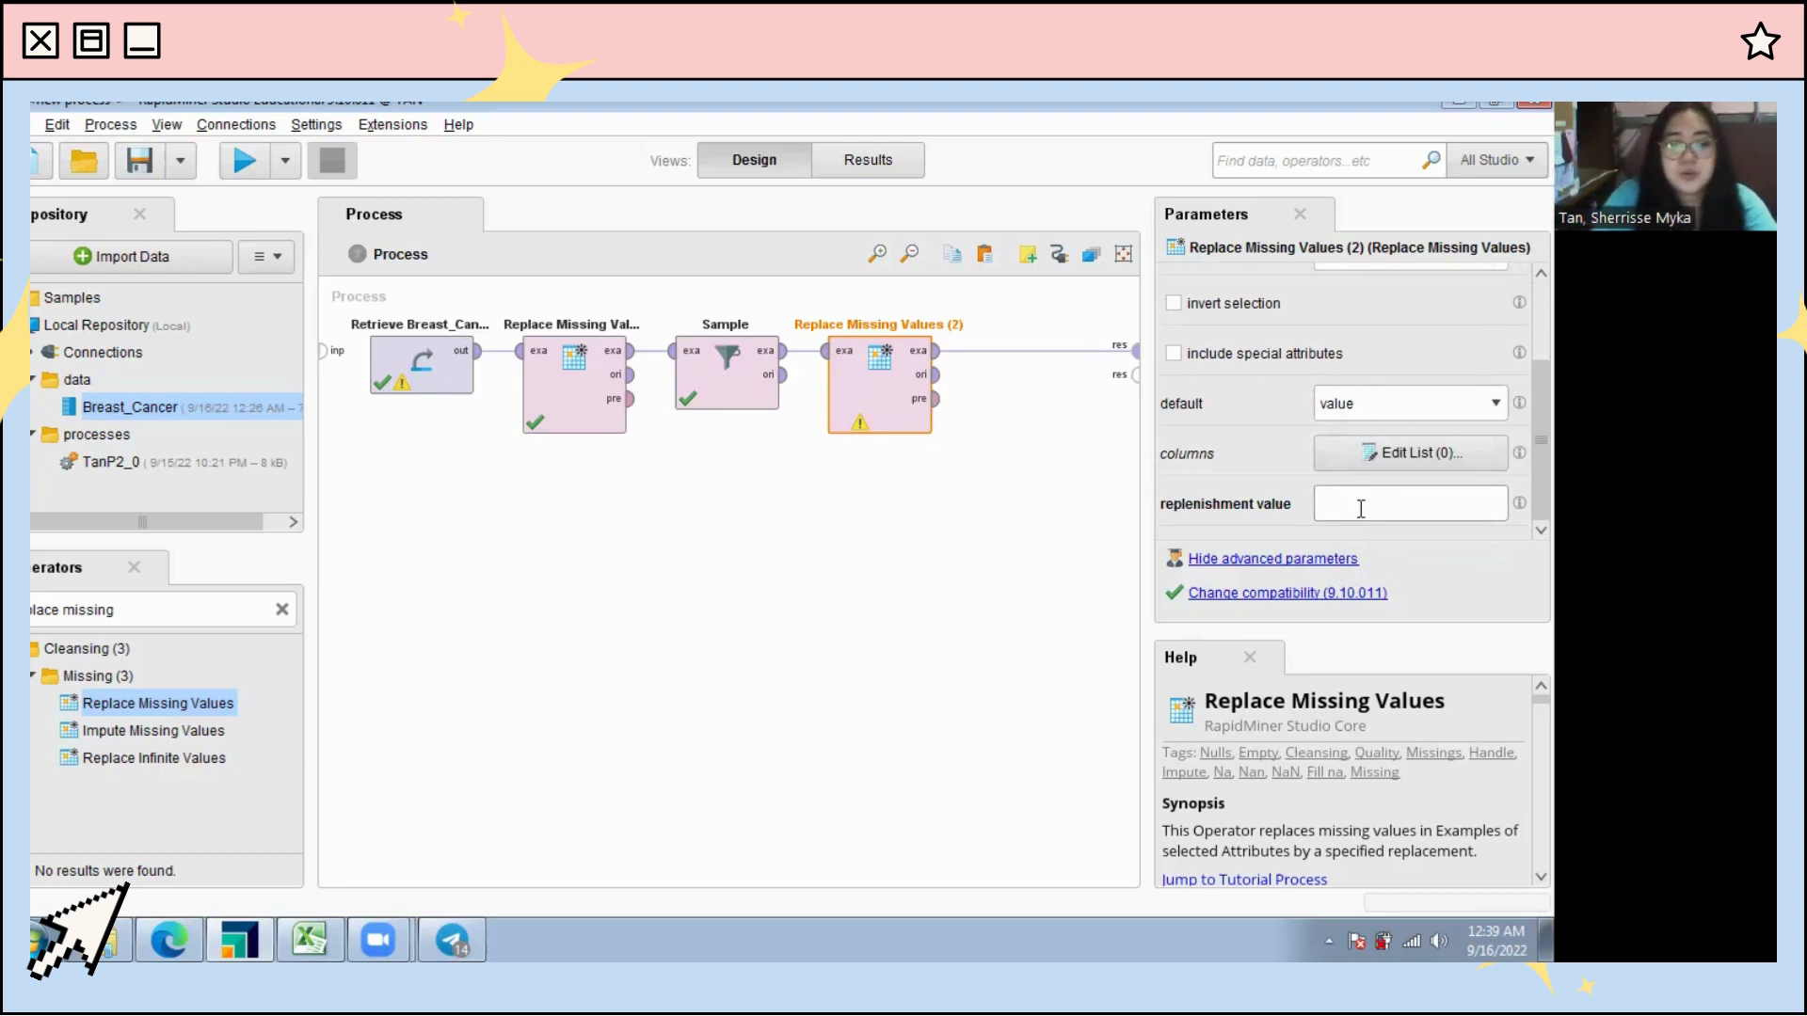
pyautogui.write('N1')
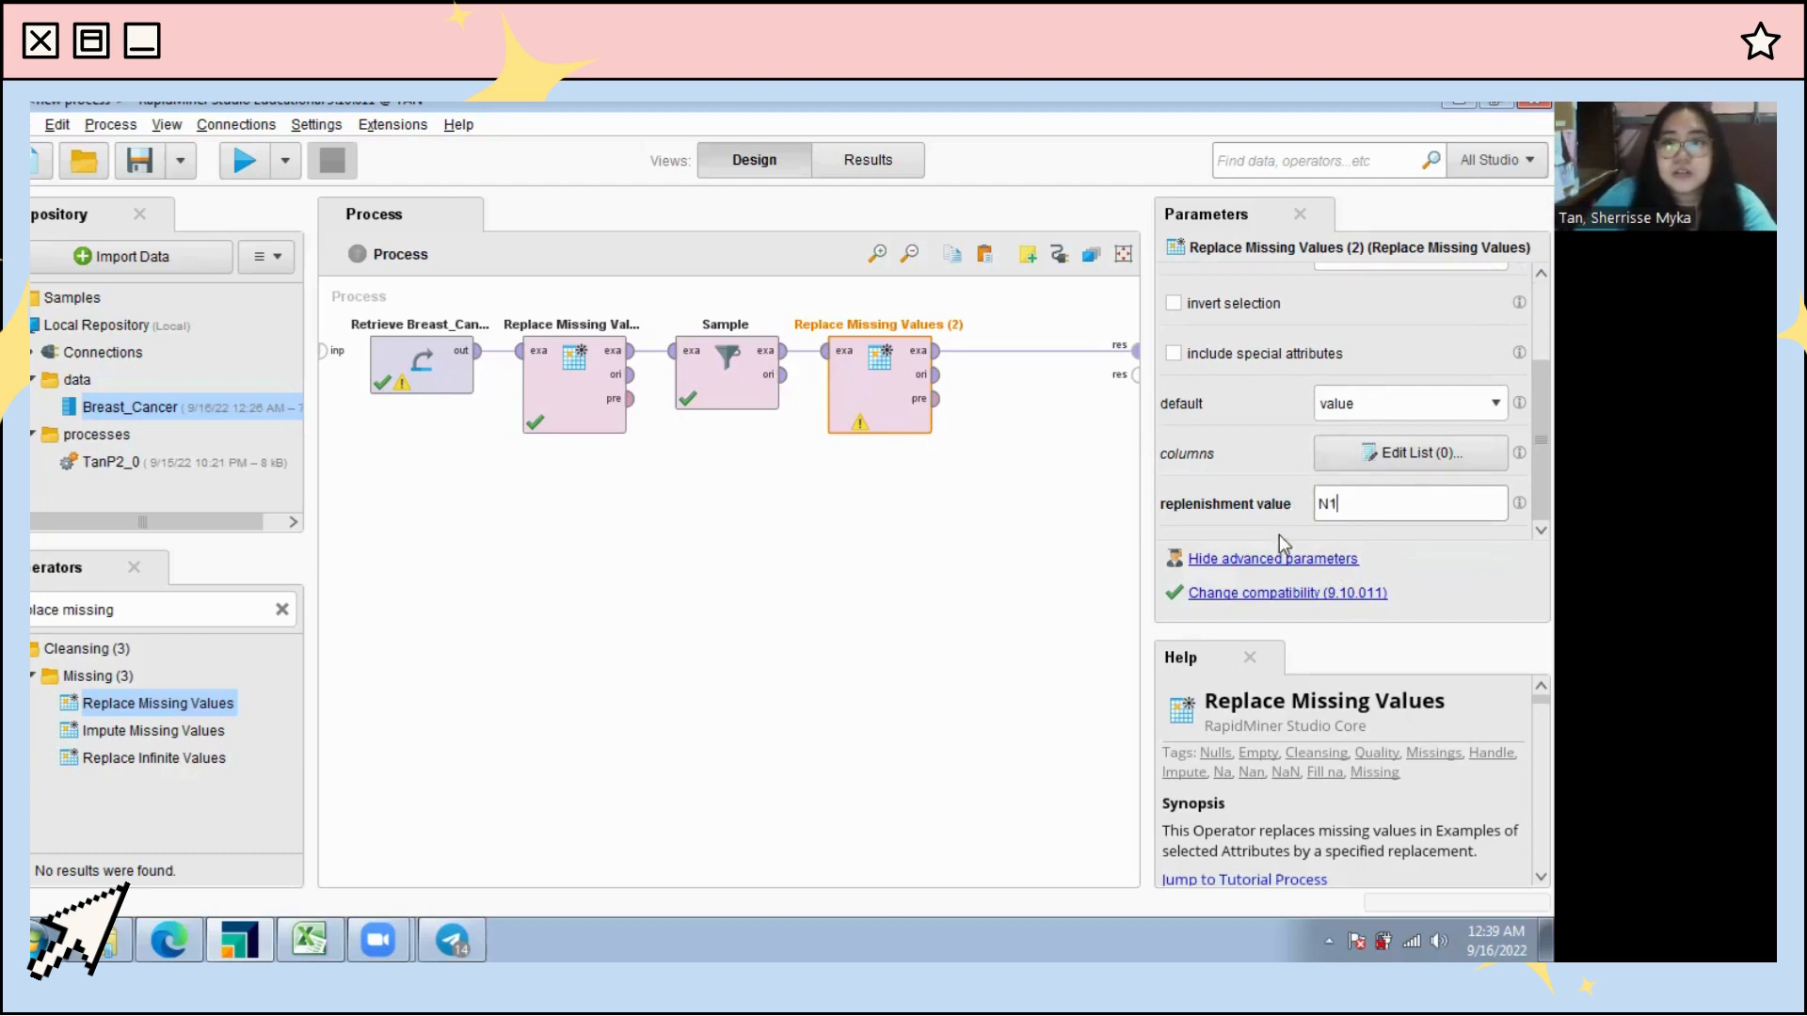
# Step: Check the N_Stage column in the sampled results, then run the process and review N_Stage in the new results
pyautogui.click(855, 162)
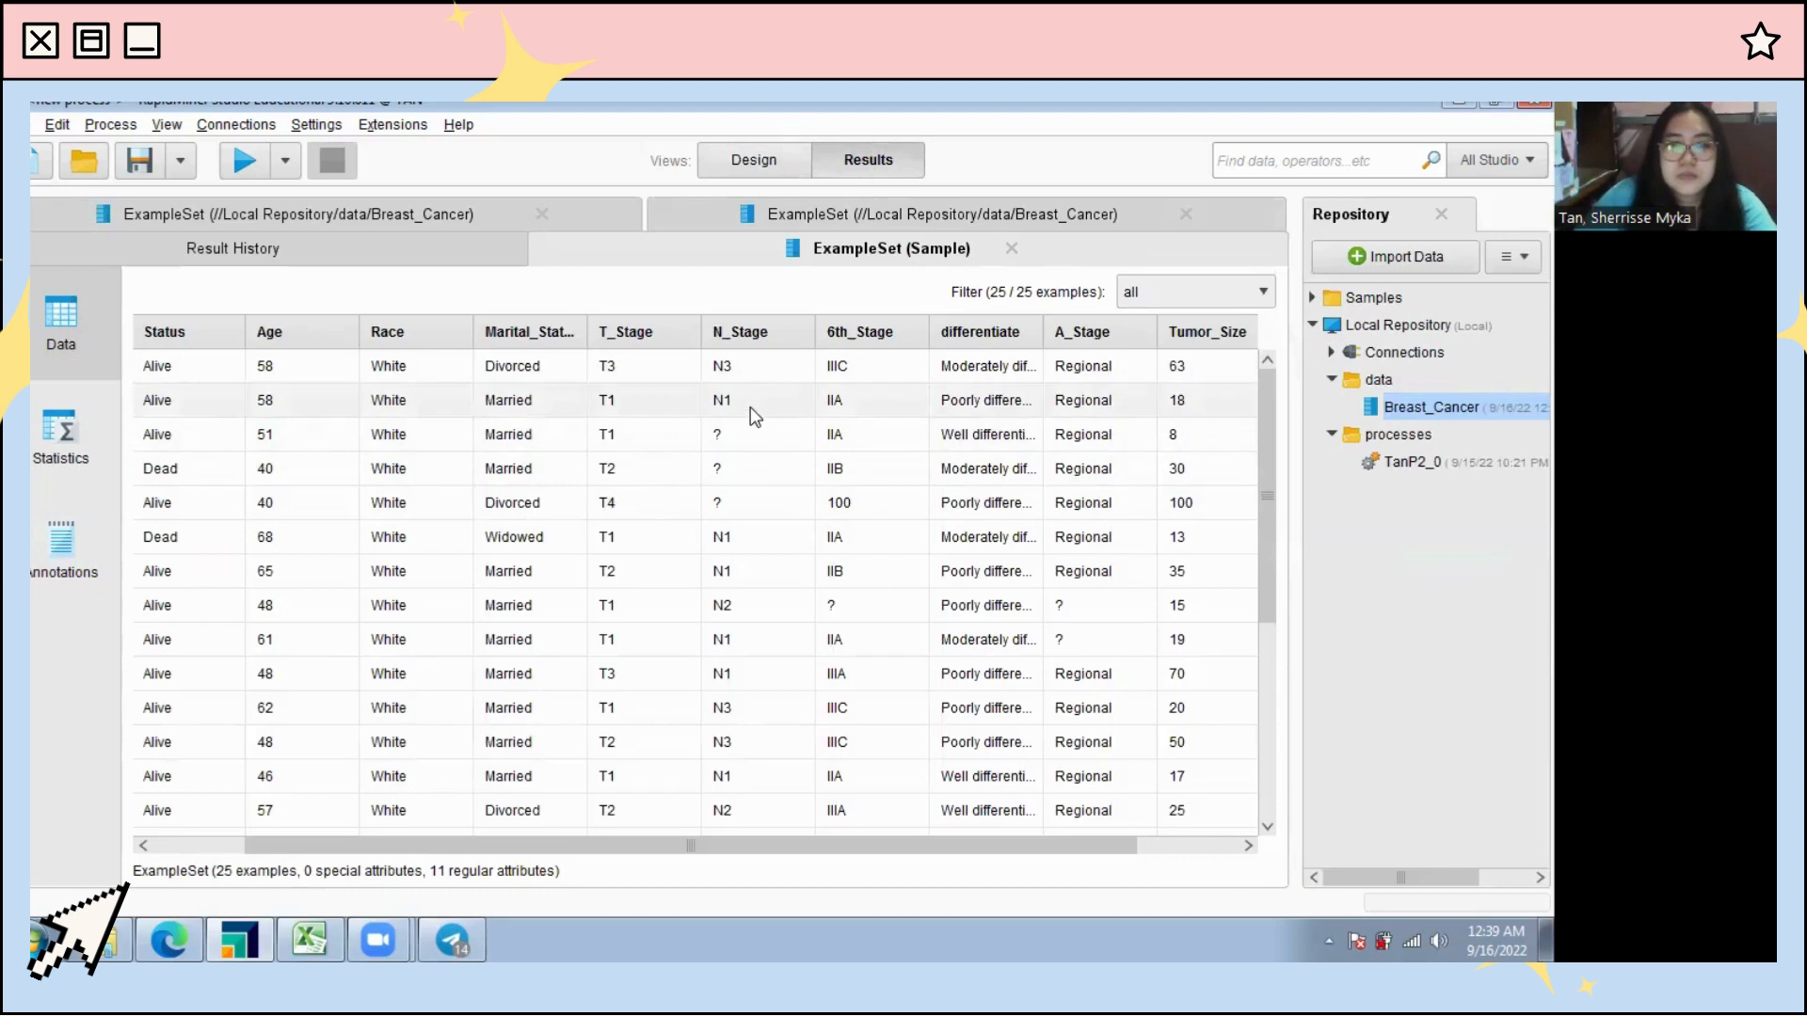
pyautogui.scroll(-3, 770, 579)
pyautogui.scroll(3, 772, 565)
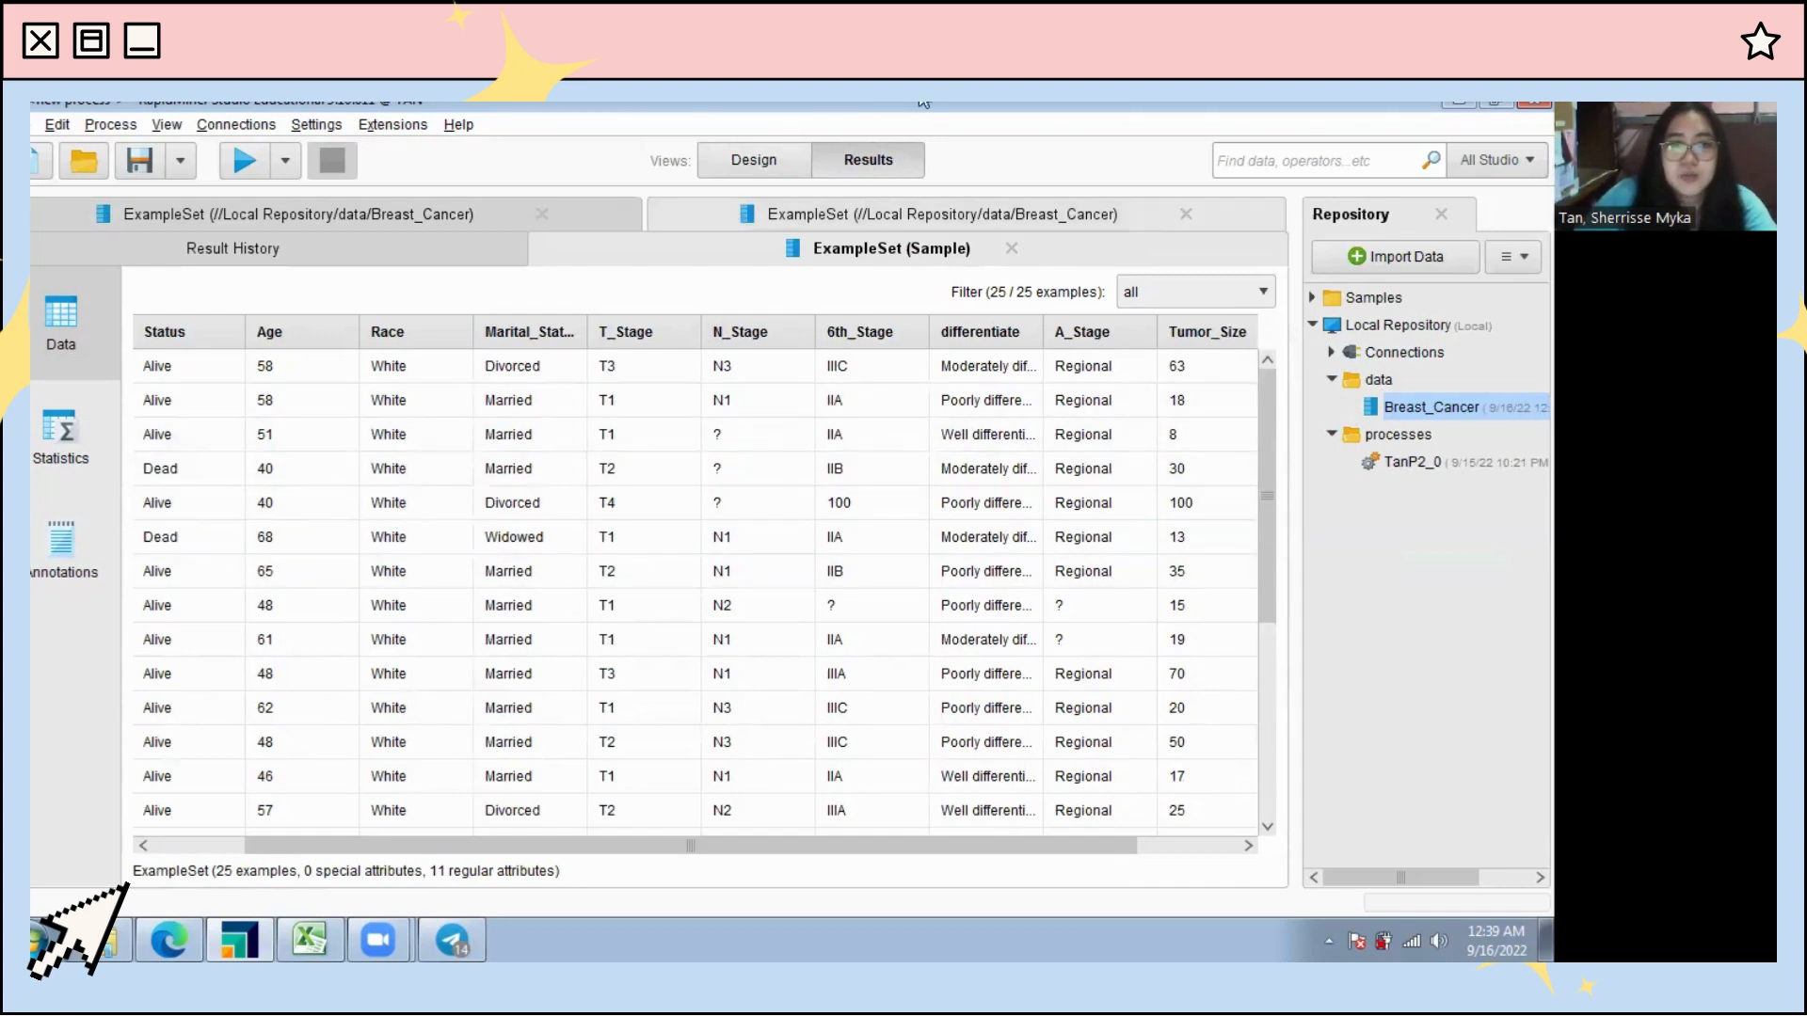
pyautogui.click(736, 166)
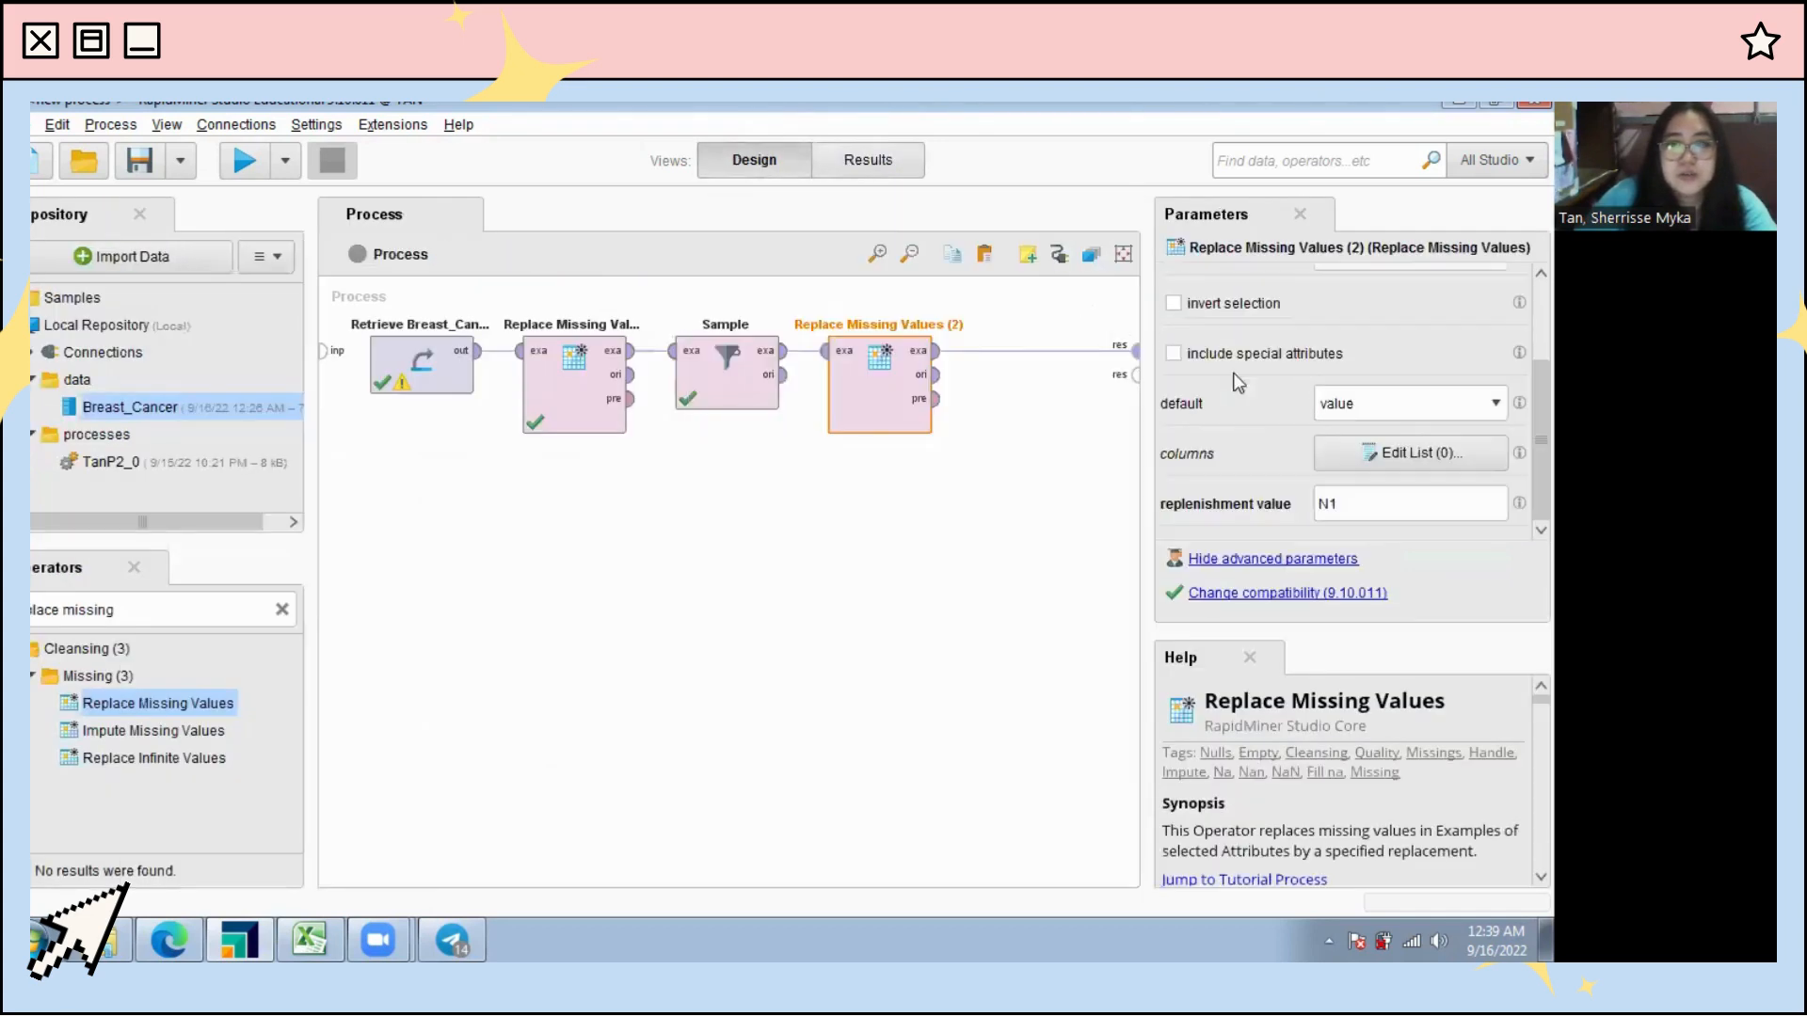
pyautogui.click(244, 160)
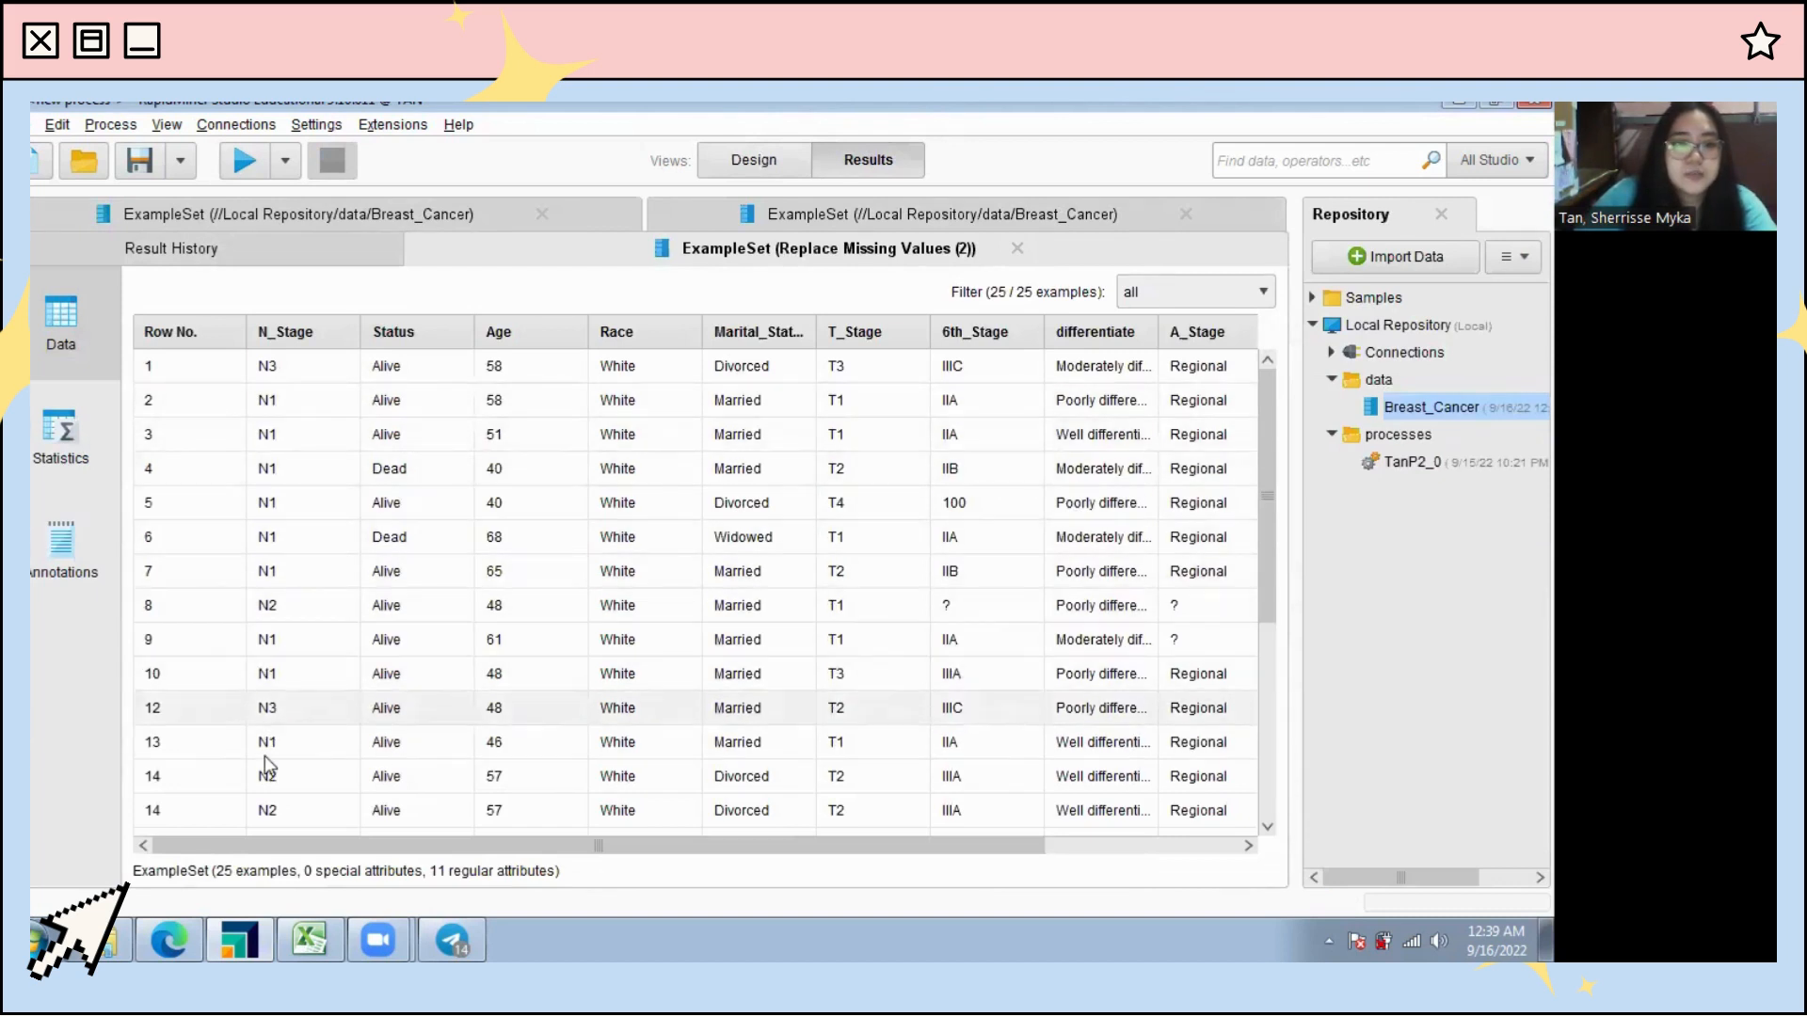
pyautogui.scroll(-1, 269, 696)
pyautogui.scroll(1, 260, 719)
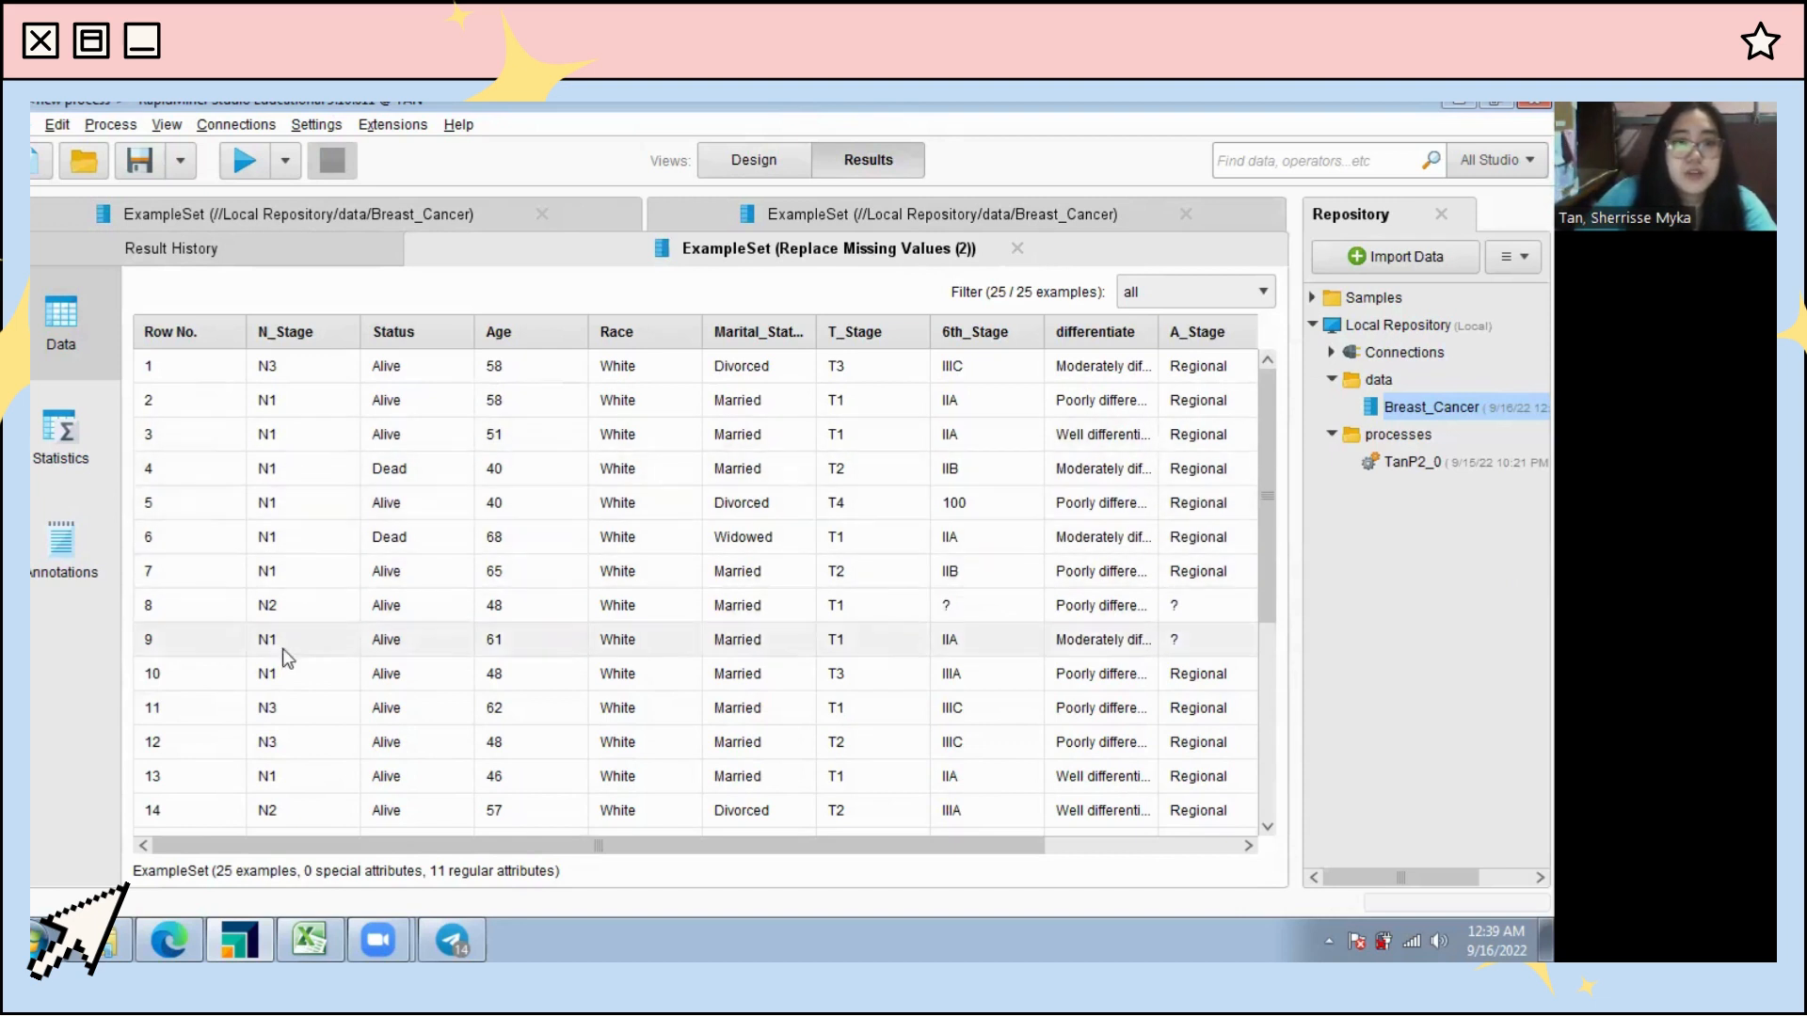
pyautogui.scroll(-3, 1119, 645)
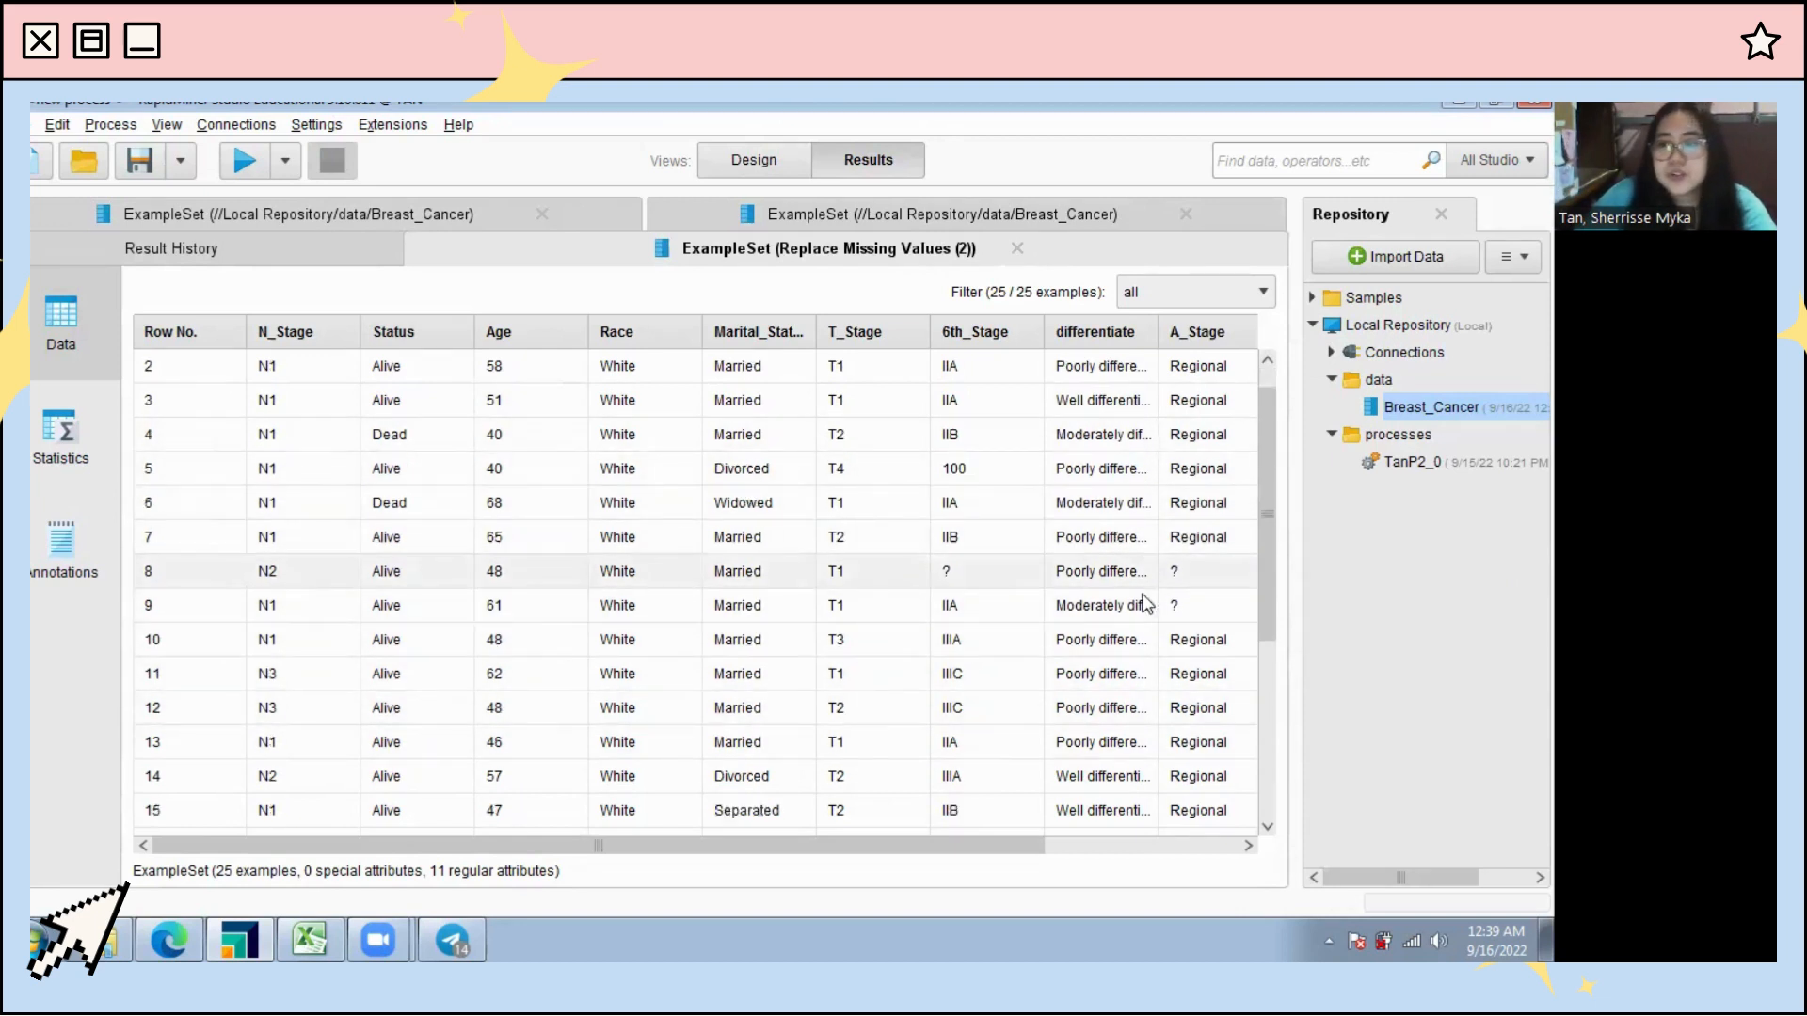
# Step: Insert a third Replace Missing Values operator between the second one and the result port, then return to the results table
pyautogui.click(754, 160)
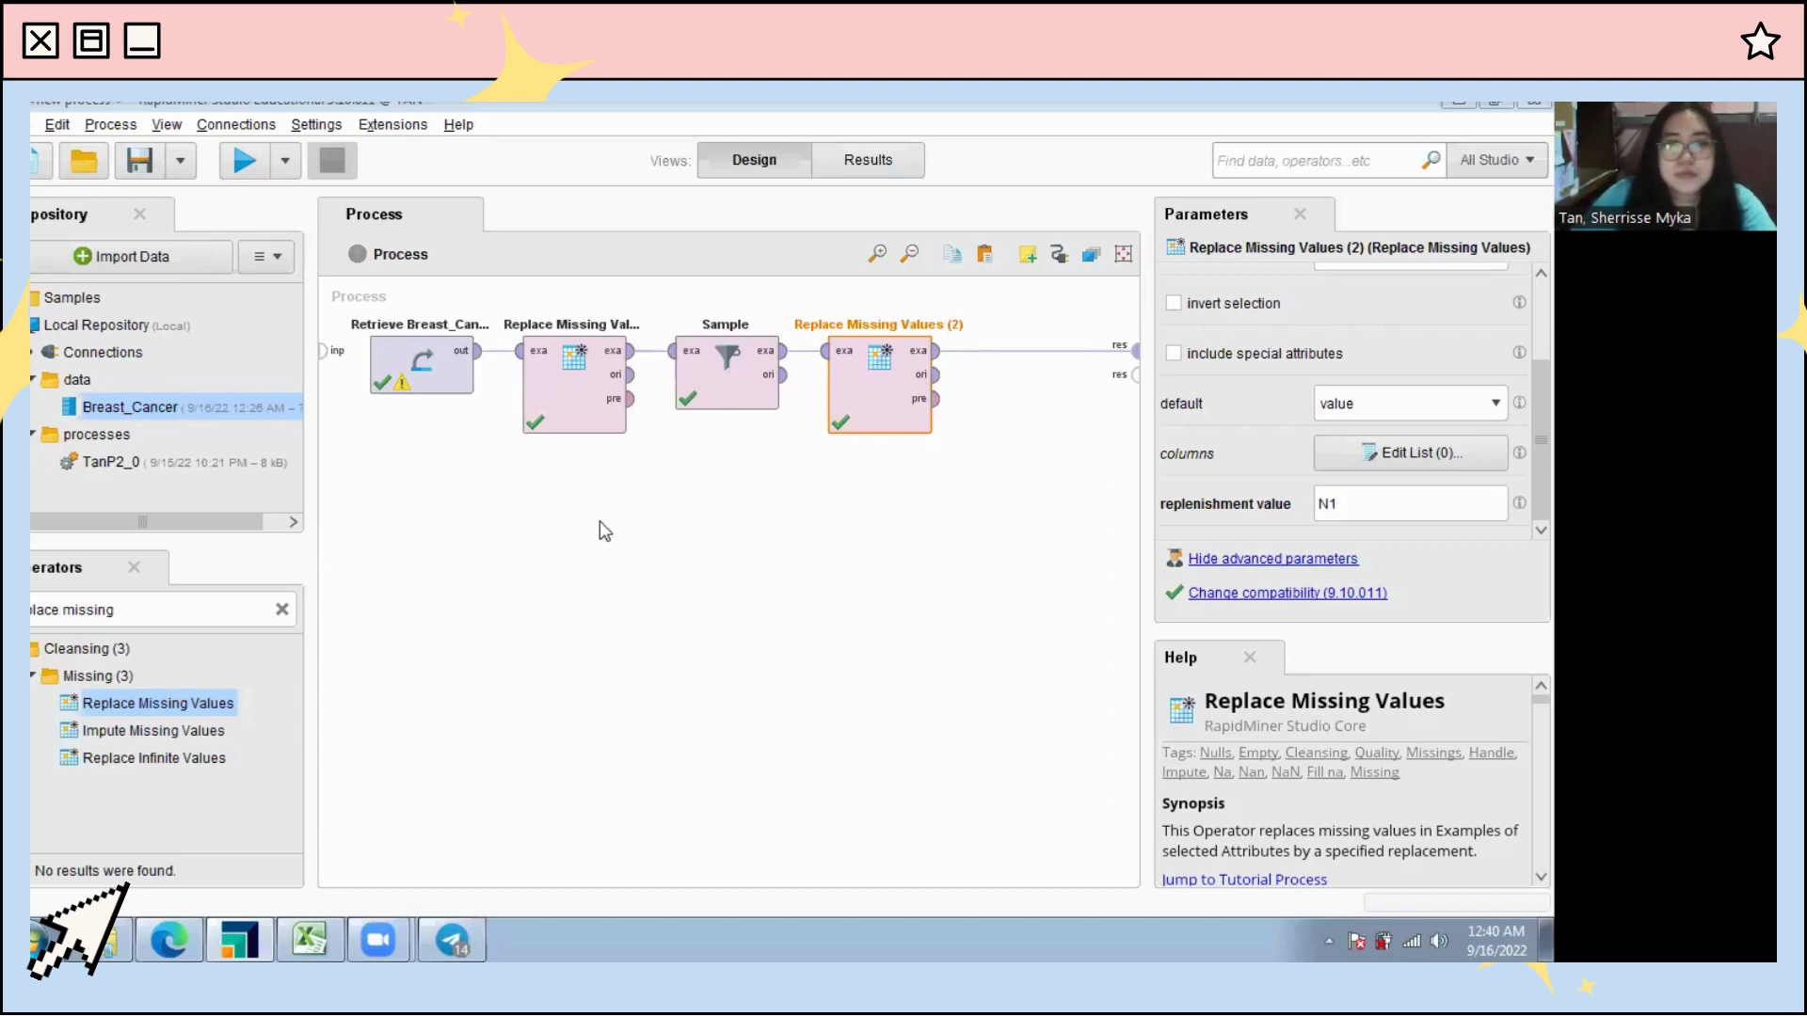
pyautogui.moveTo(102, 715); pyautogui.dragTo(993, 372)
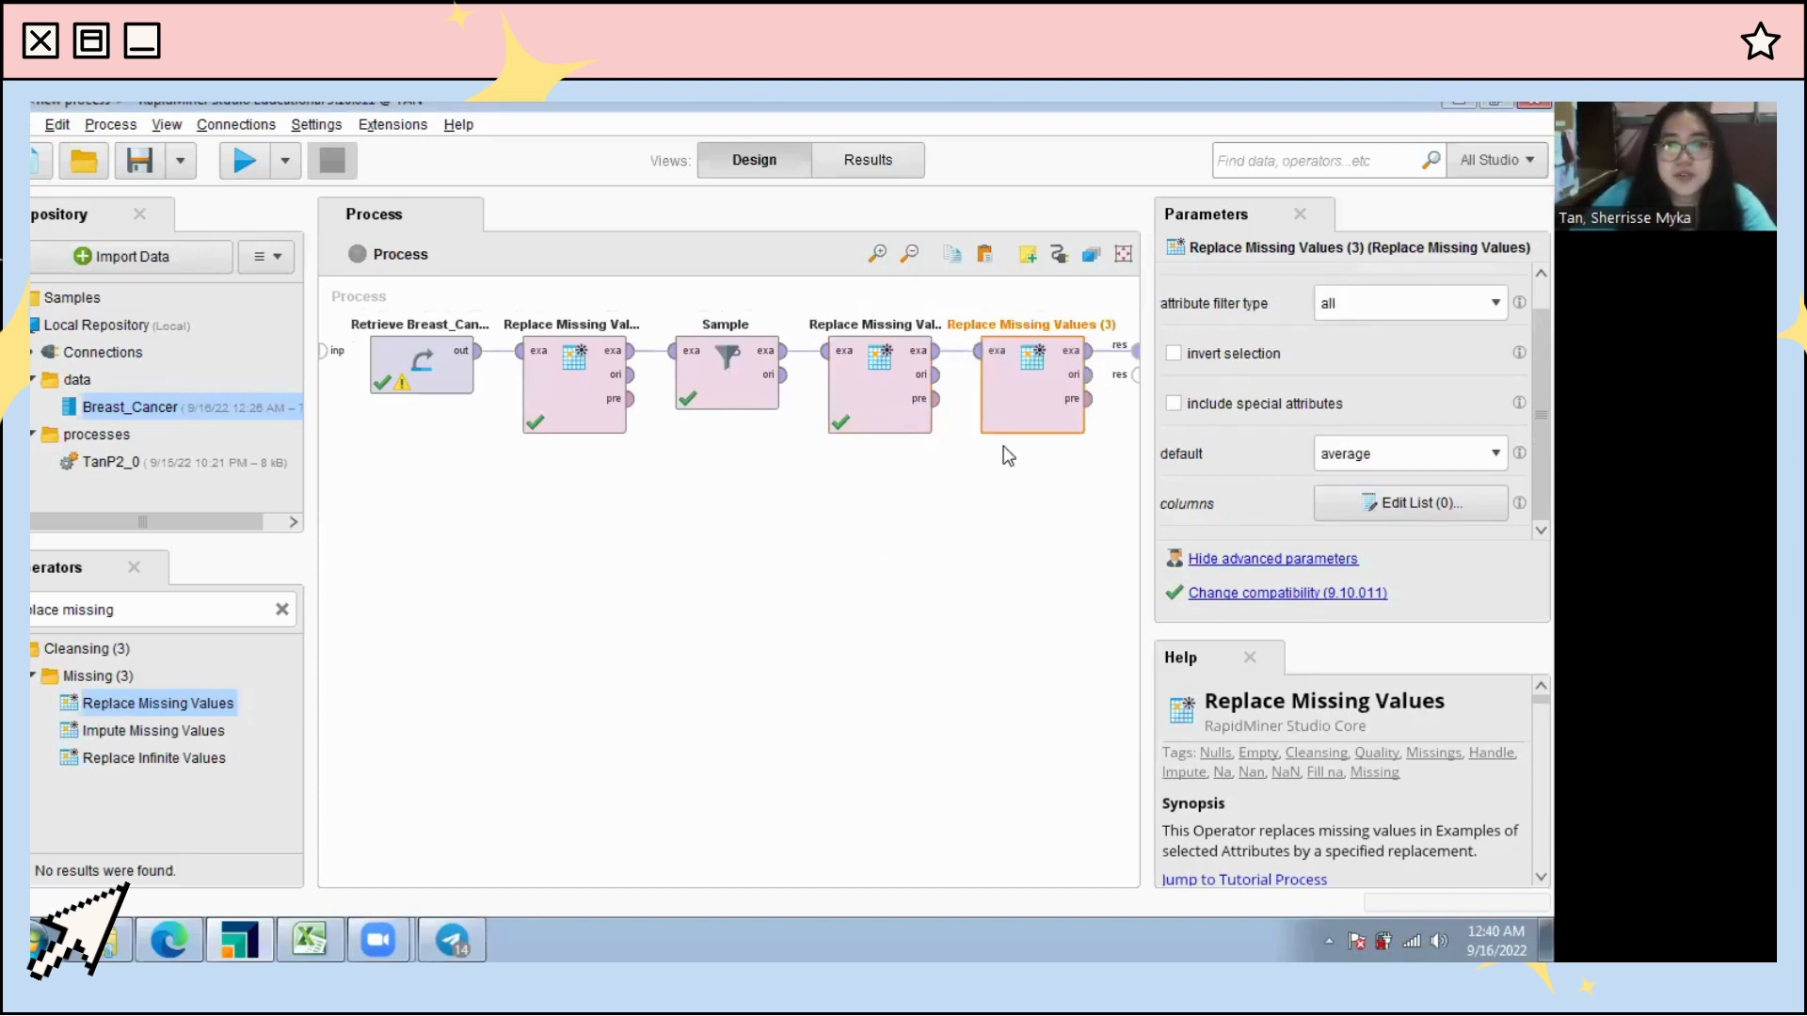
pyautogui.click(866, 158)
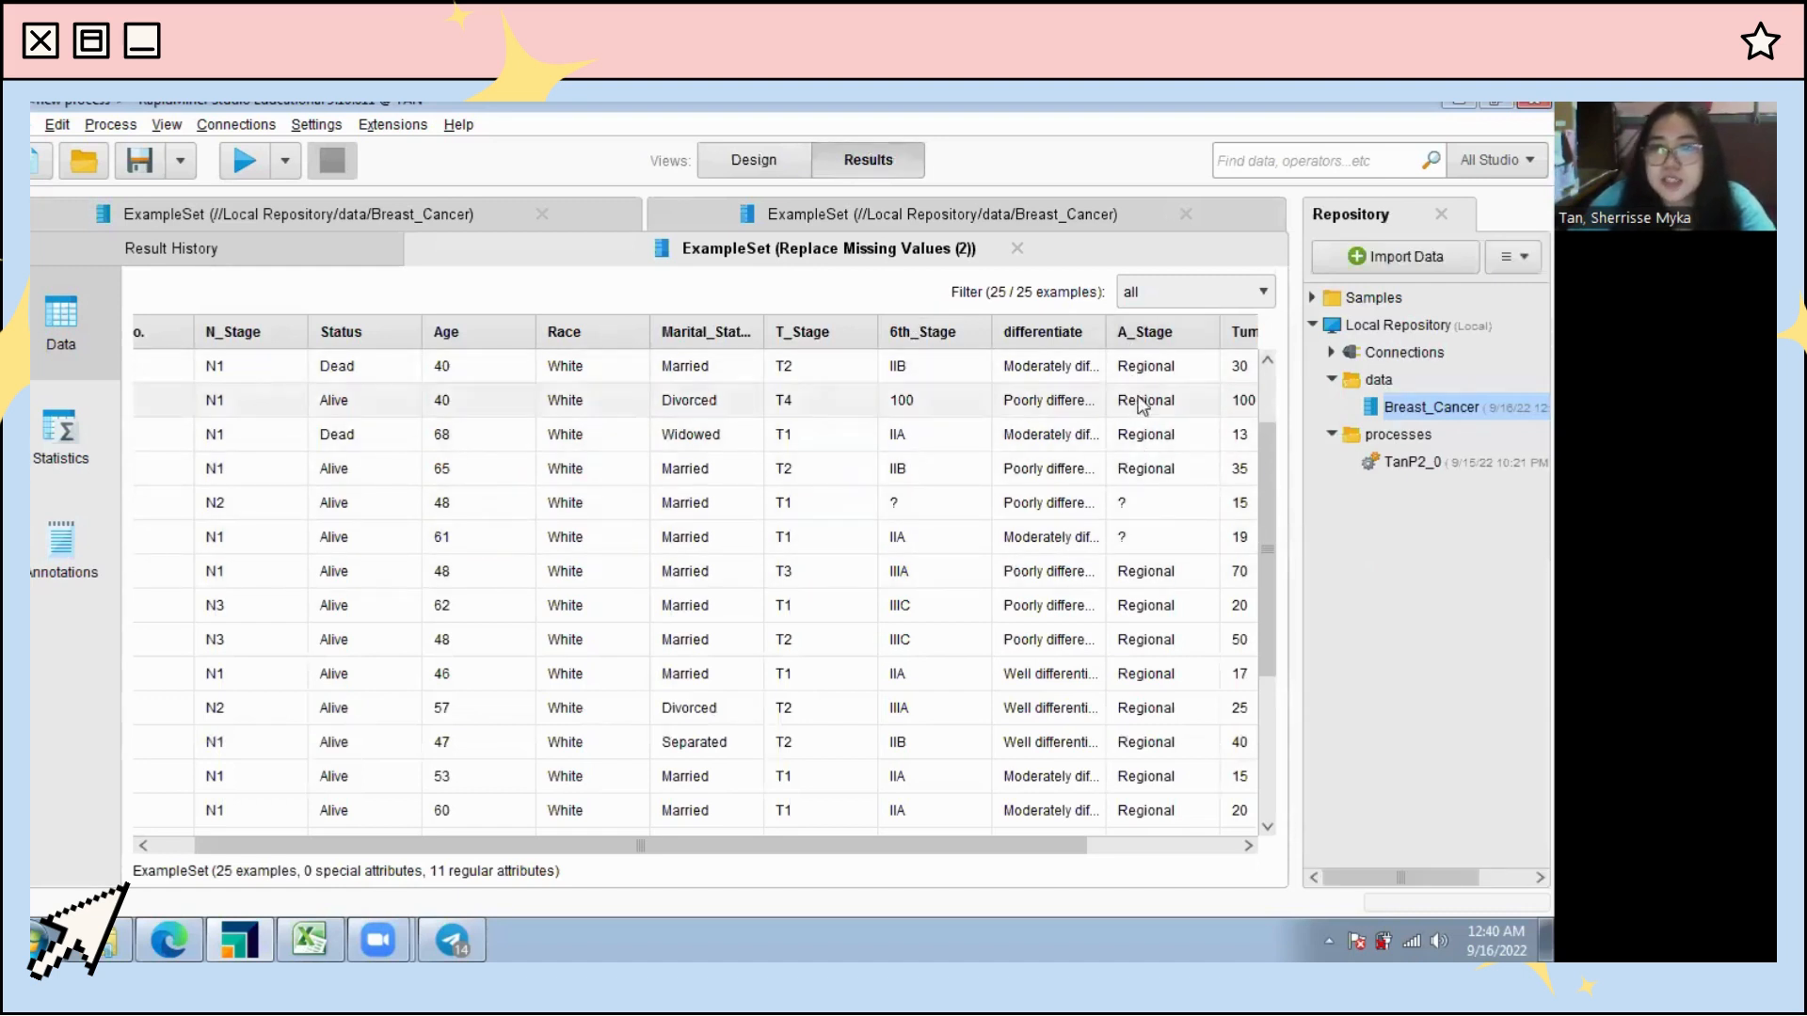
# Step: Check the A_Stage column in the results, then limit the third Replace Missing Values operator to the single attribute A_Stage
pyautogui.scroll(-1, 1172, 628)
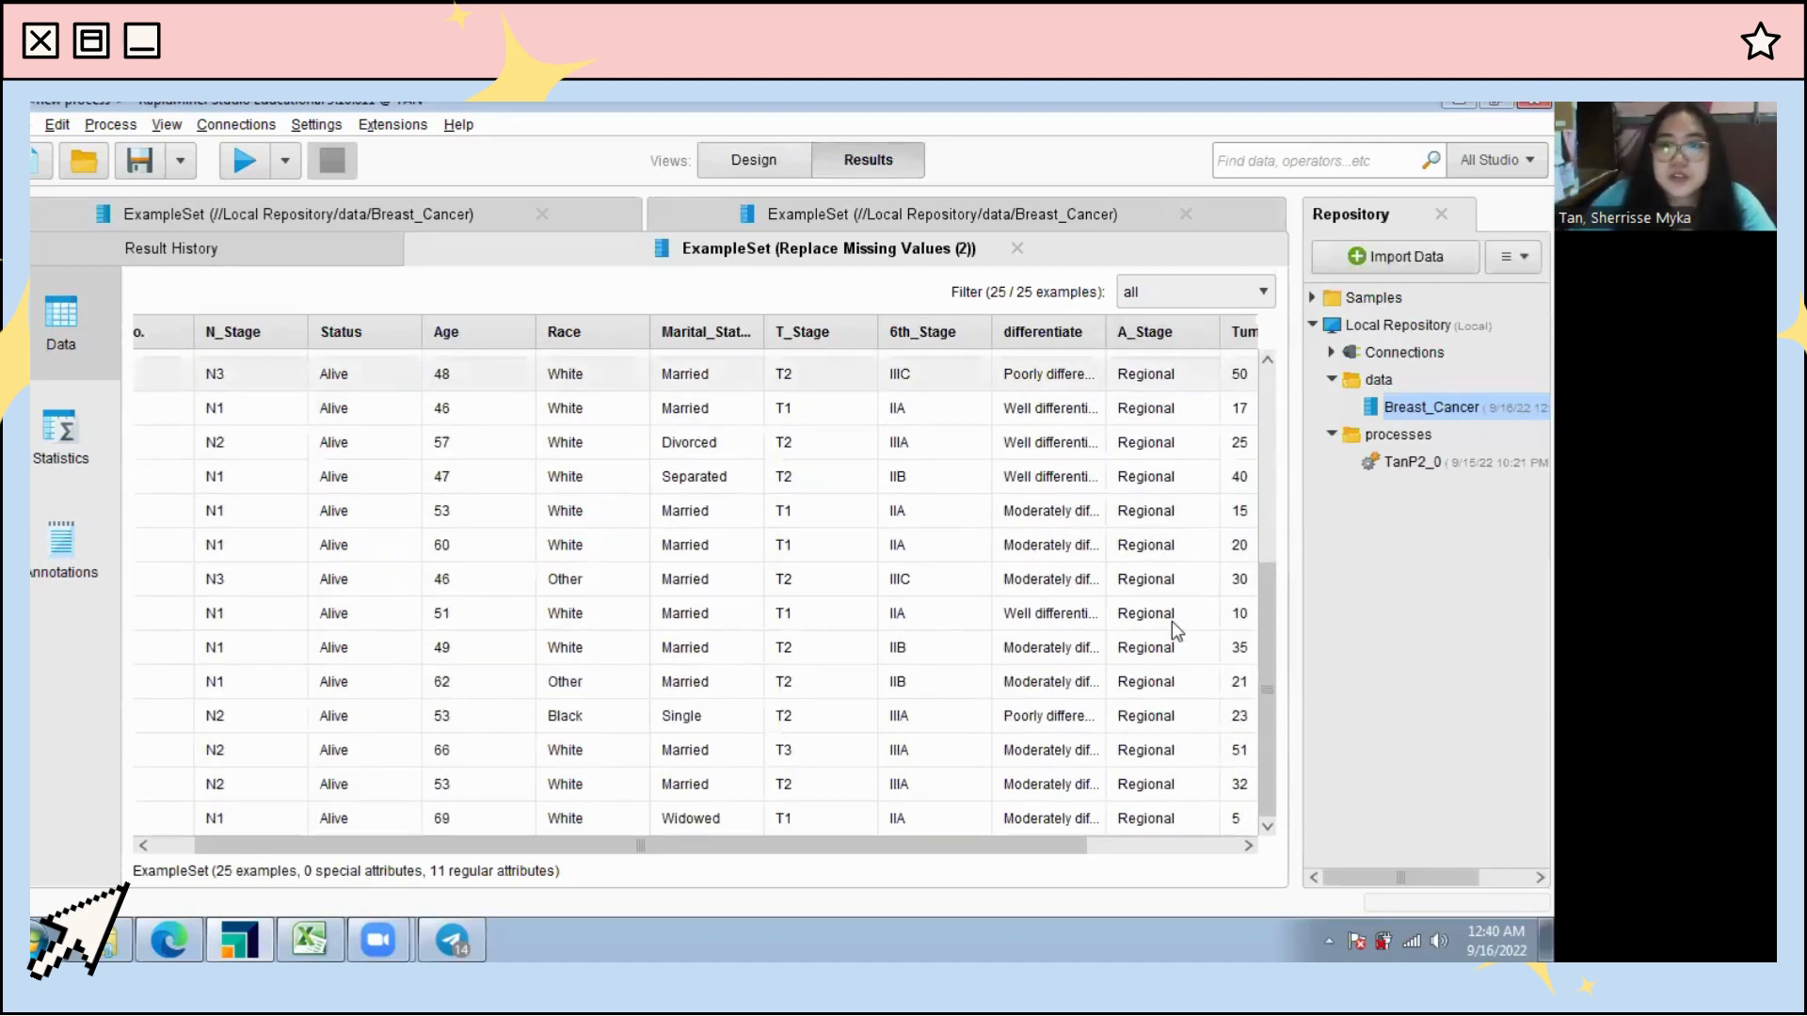
pyautogui.scroll(2, 1157, 629)
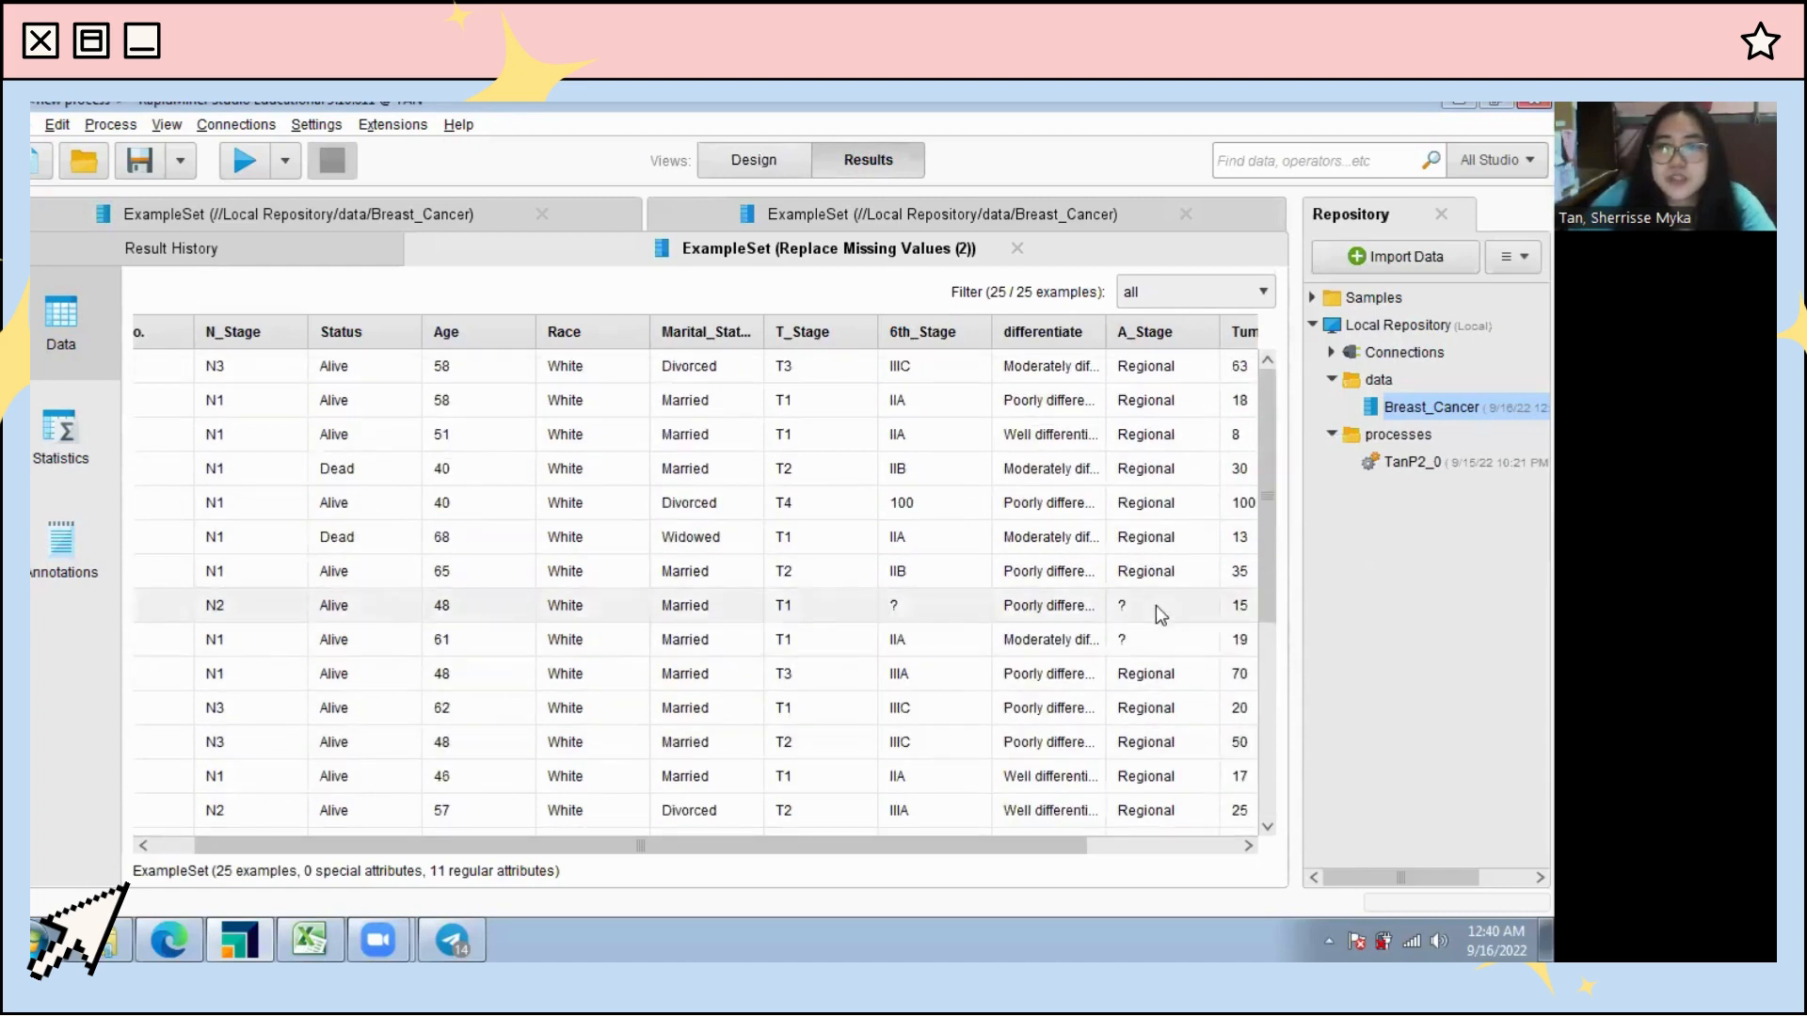
pyautogui.click(754, 160)
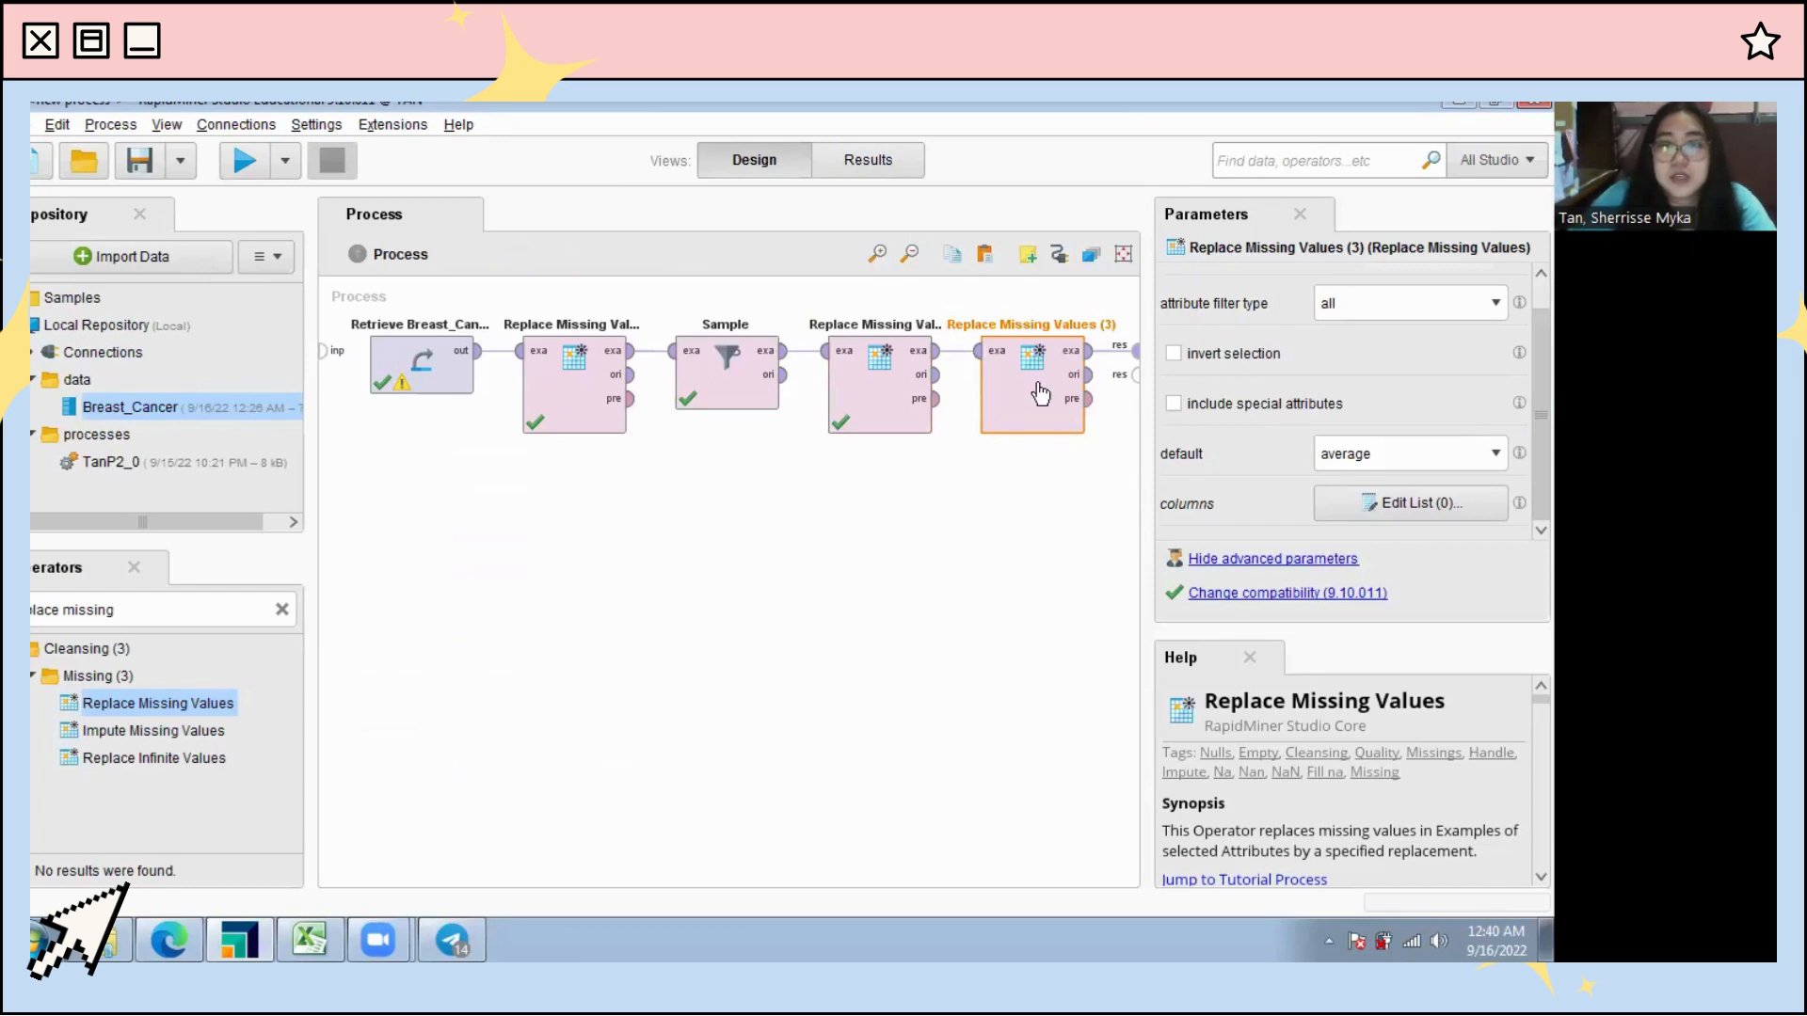
pyautogui.click(1361, 302)
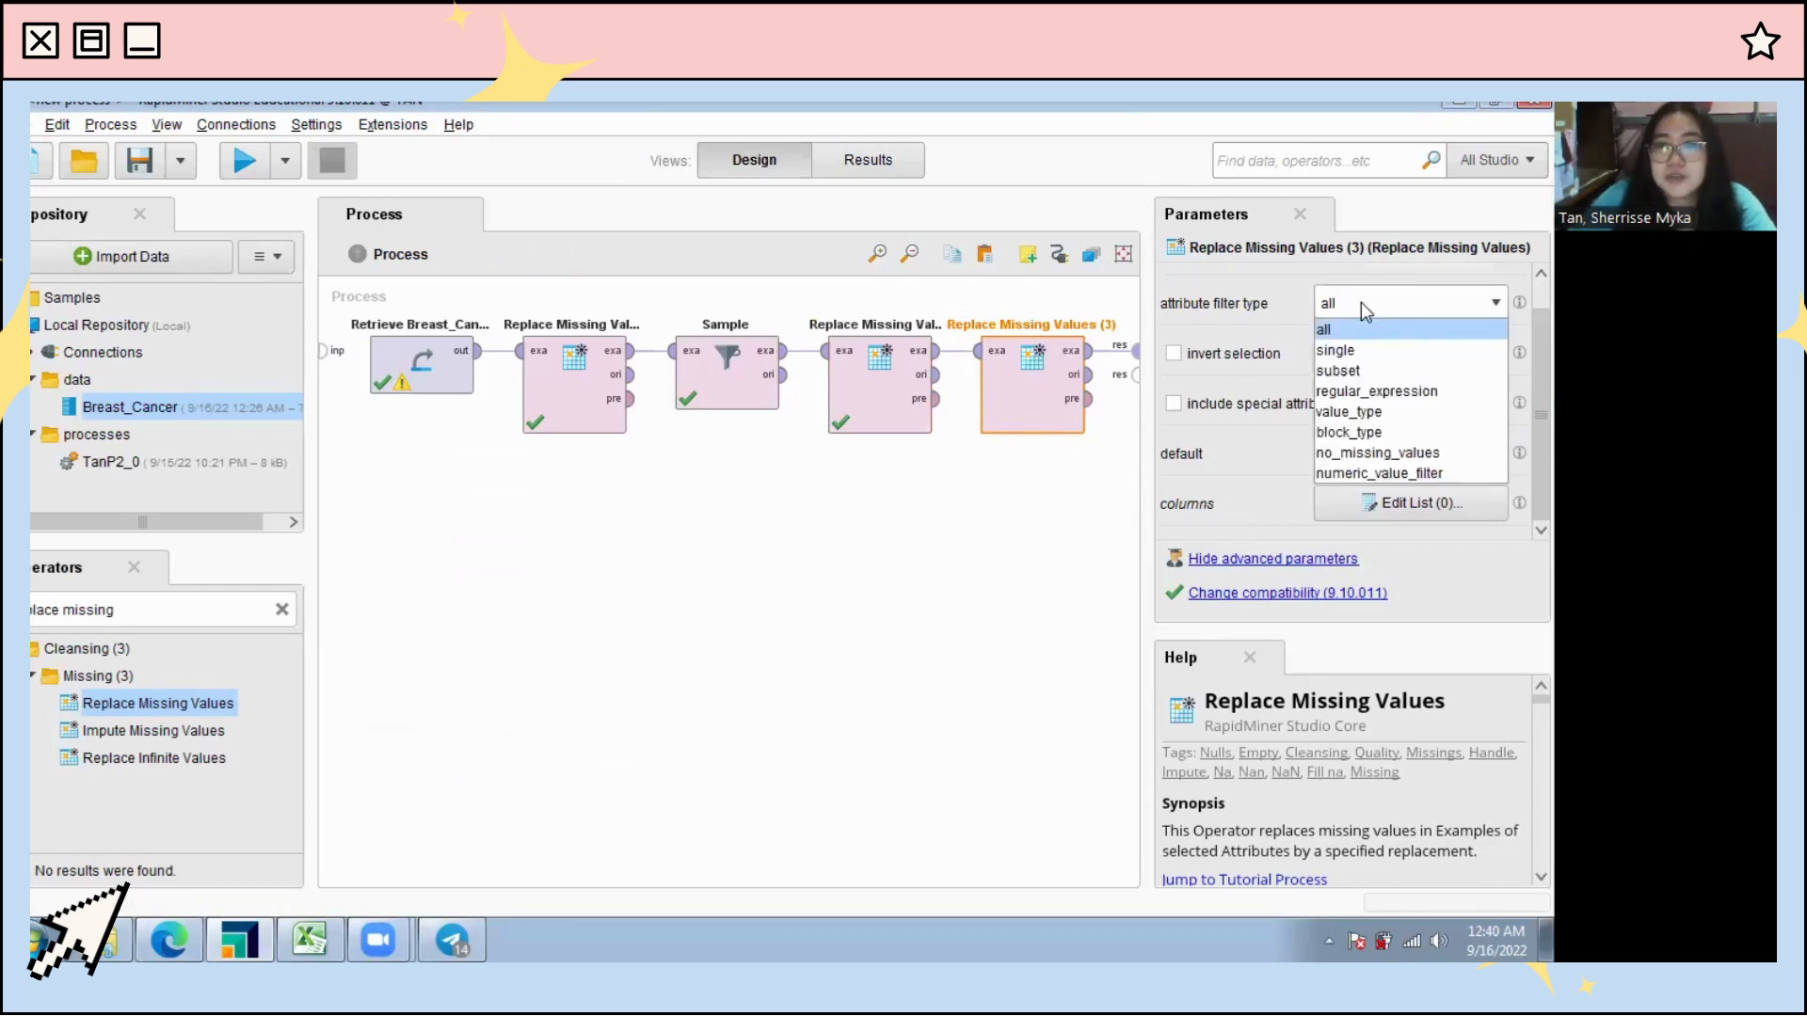
pyautogui.click(1360, 347)
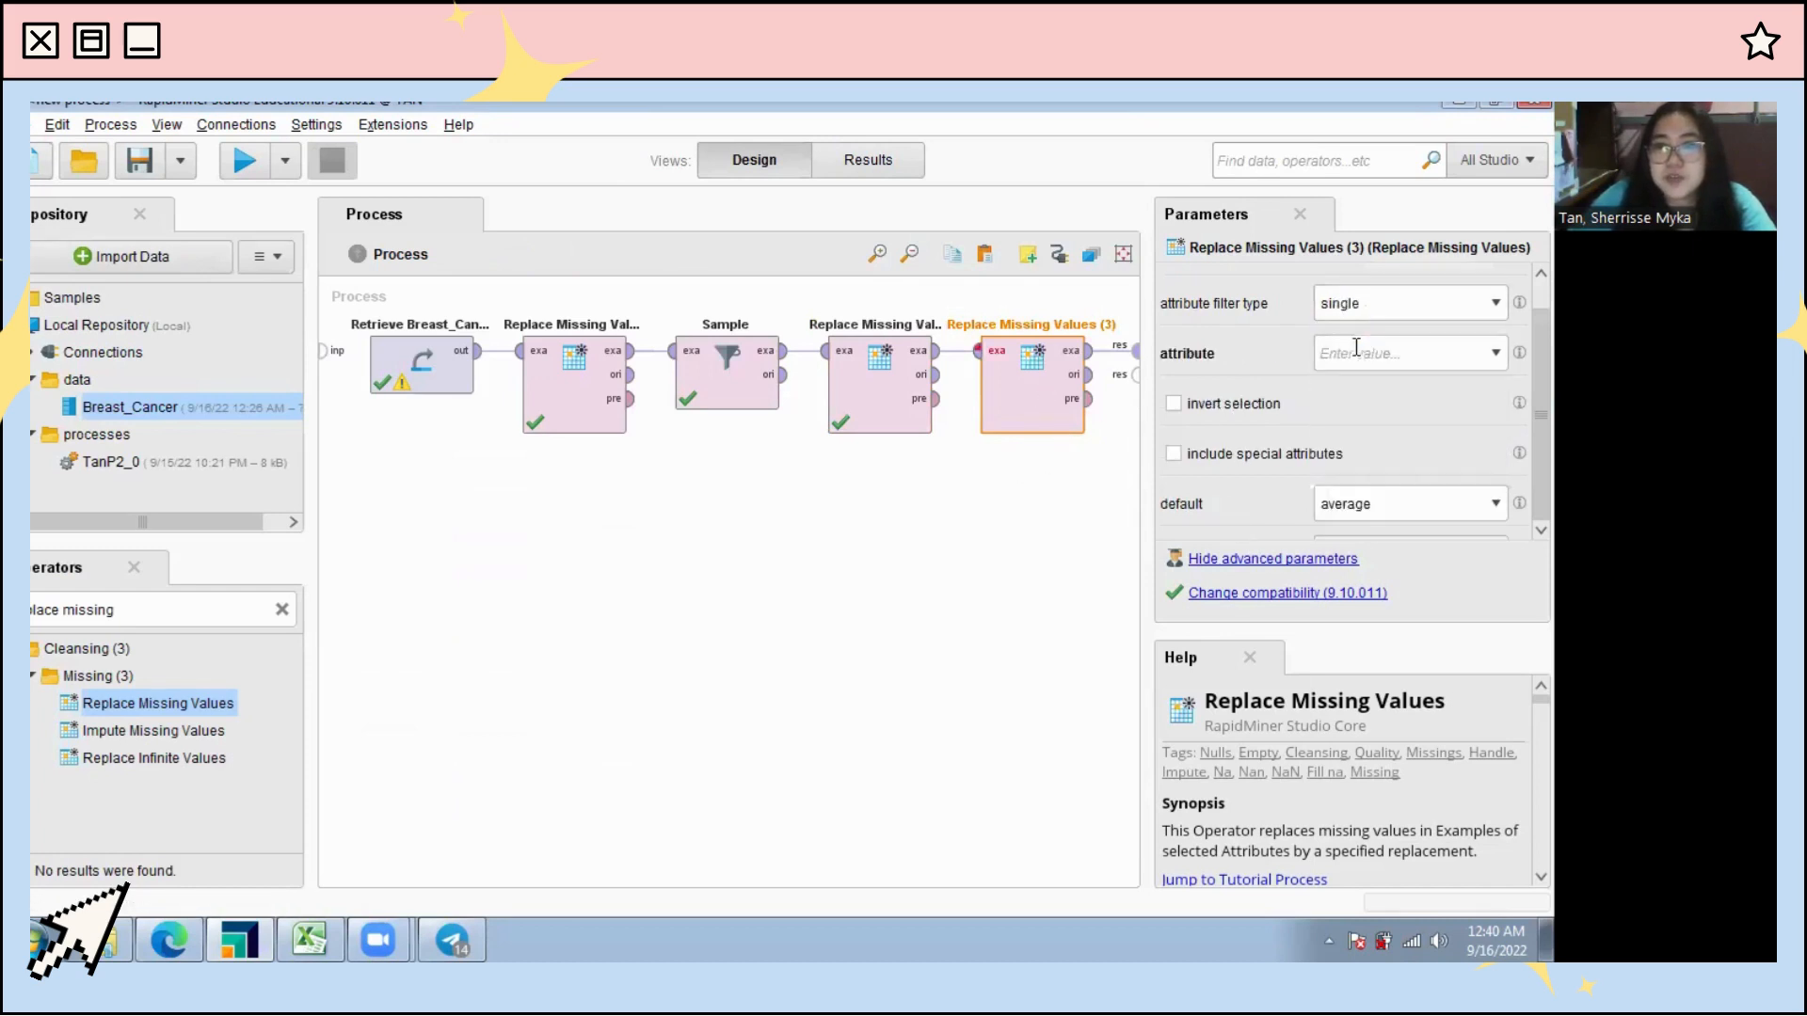
pyautogui.click(1496, 354)
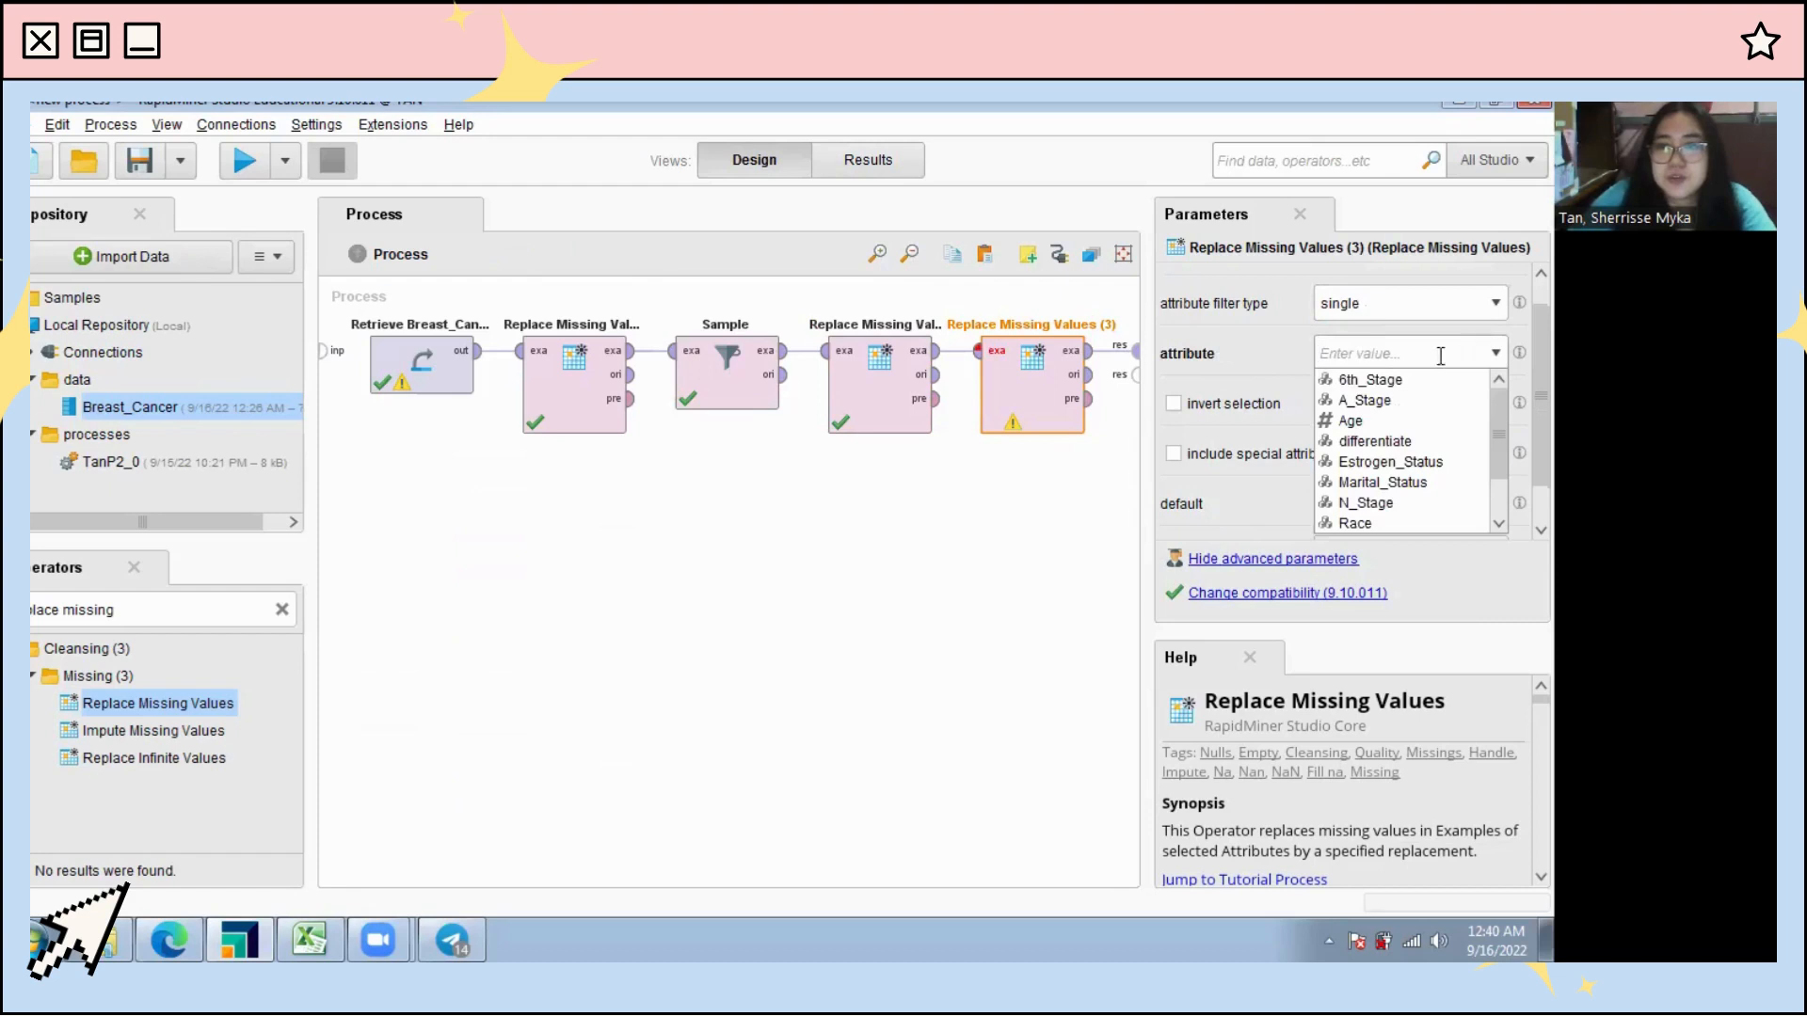
pyautogui.click(1382, 402)
# Step: Set the third Replace Missing Values operator's default to value and enter Regional as the replenishment value
pyautogui.scroll(-1, 1386, 504)
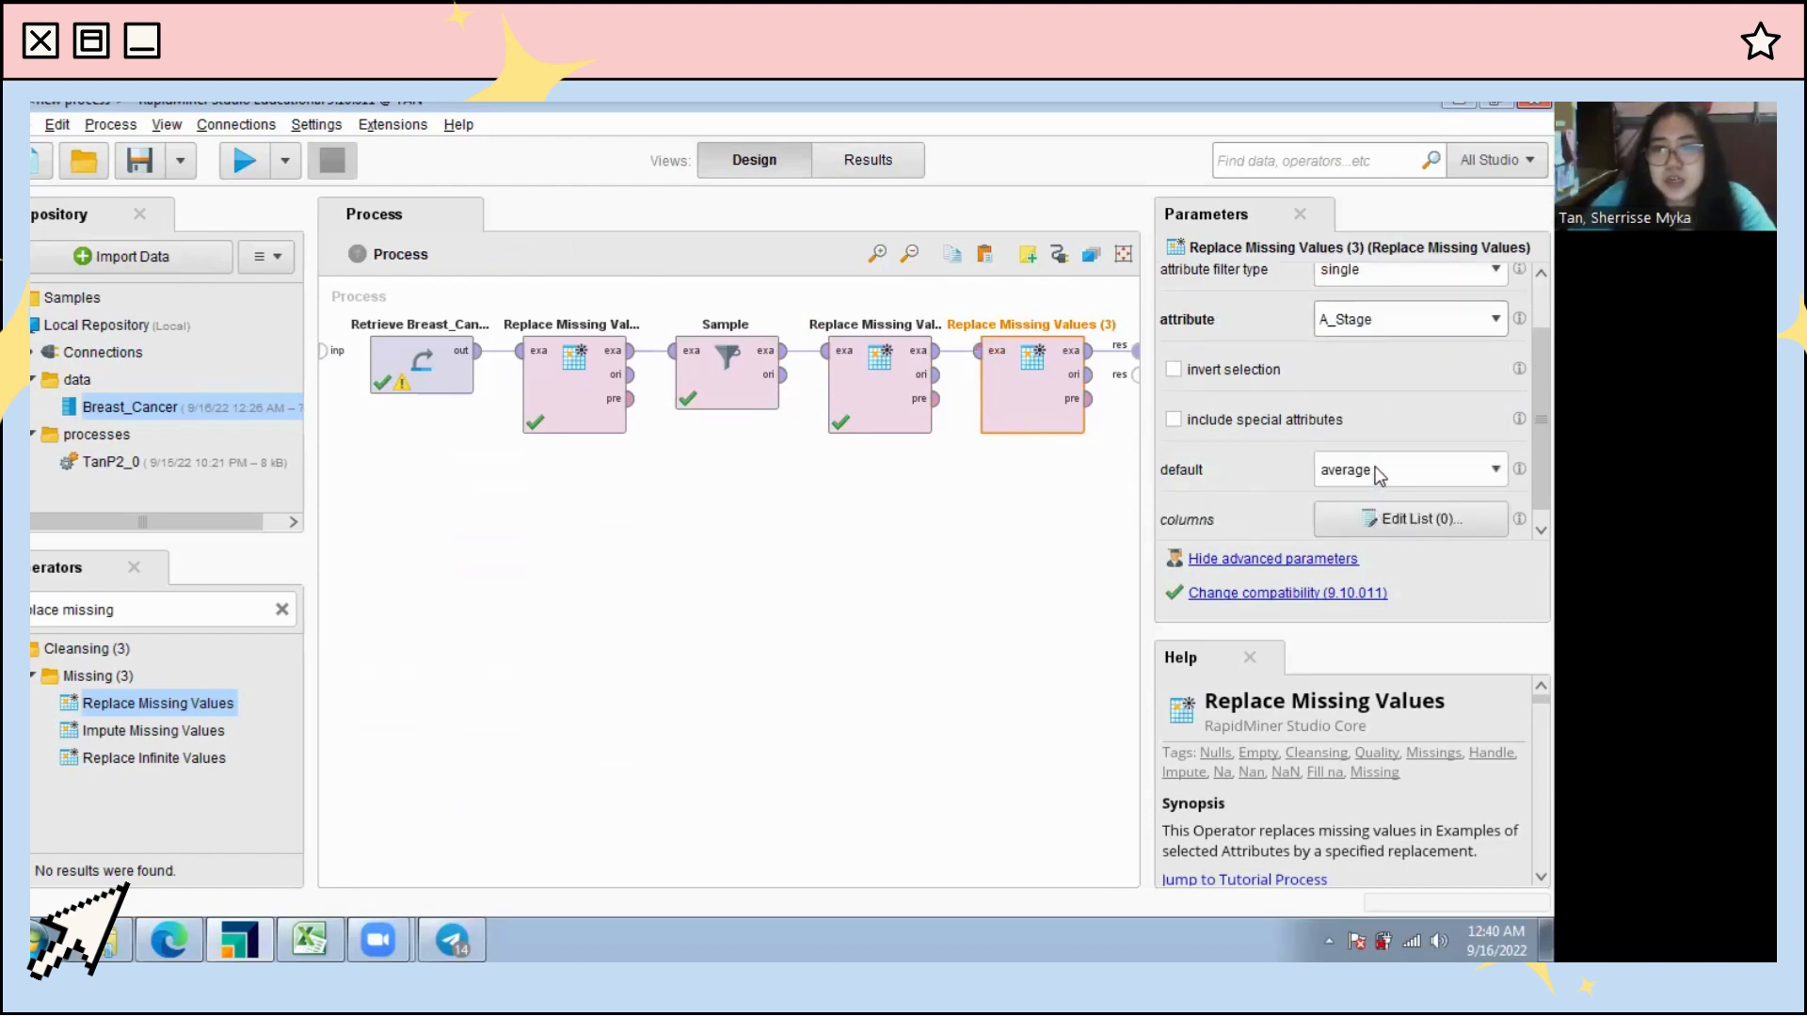
pyautogui.click(1398, 469)
pyautogui.click(1333, 600)
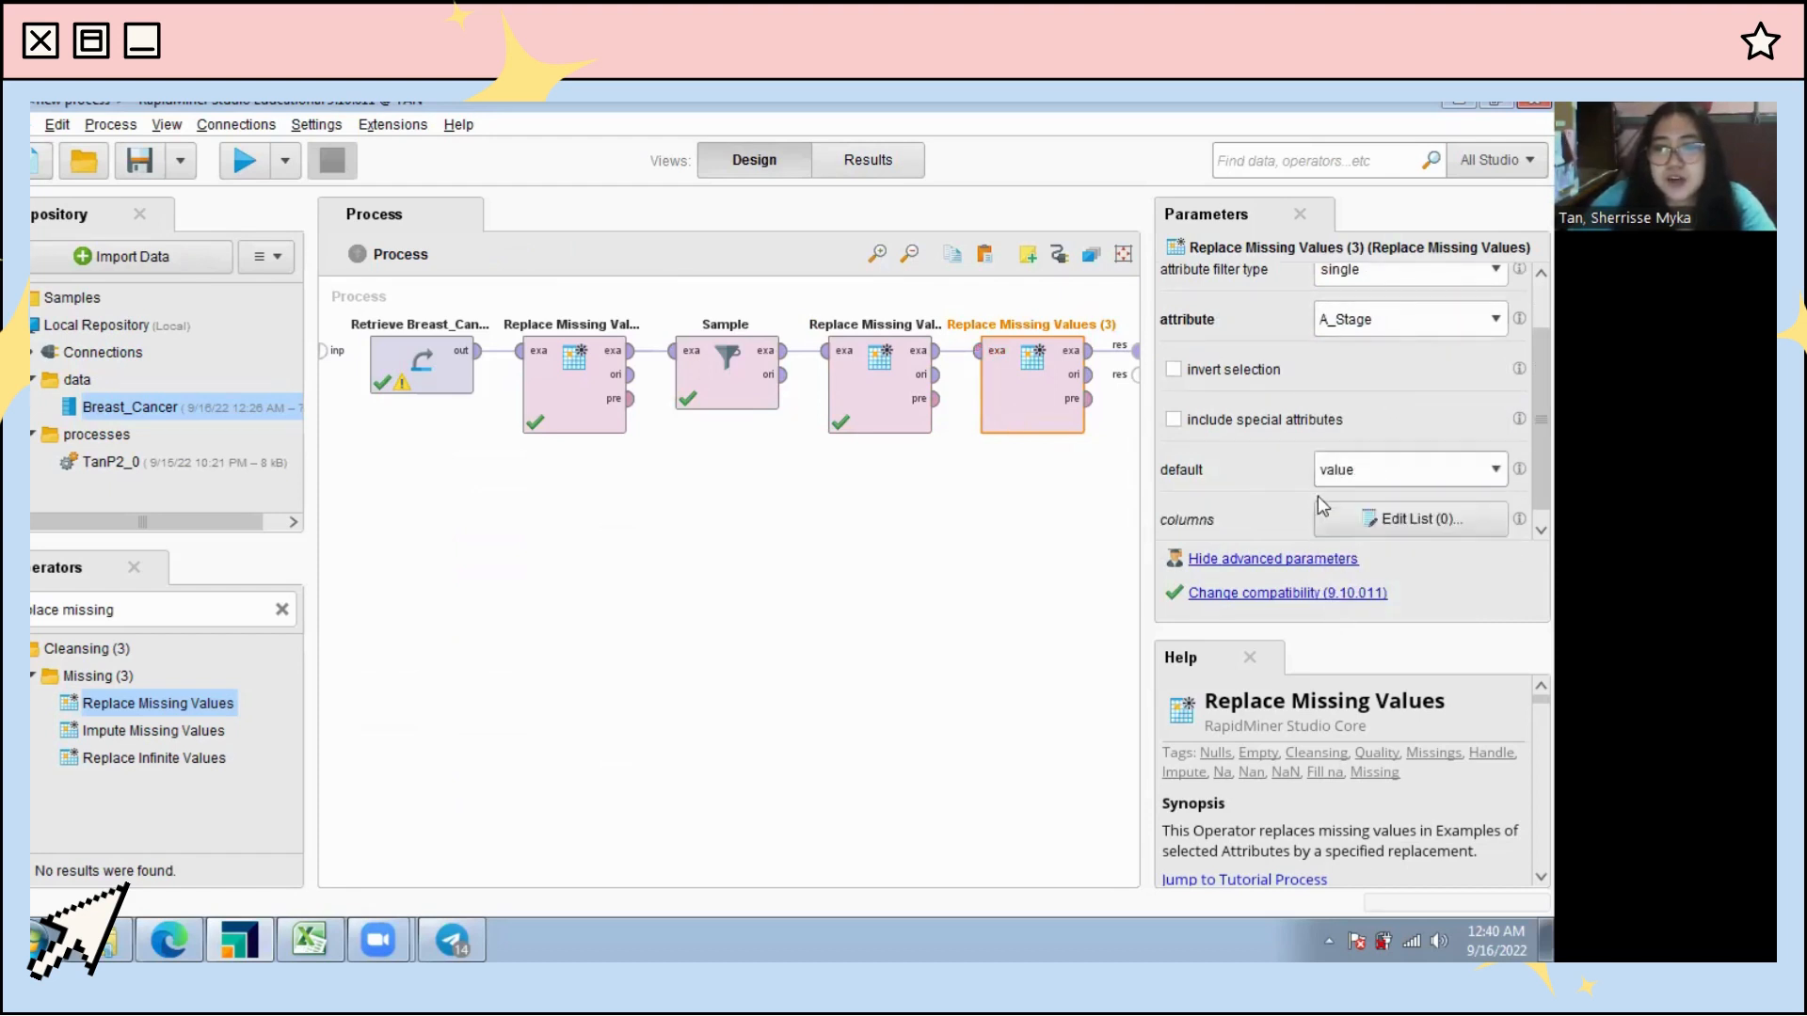
pyautogui.scroll(-2, 1318, 451)
pyautogui.click(1332, 497)
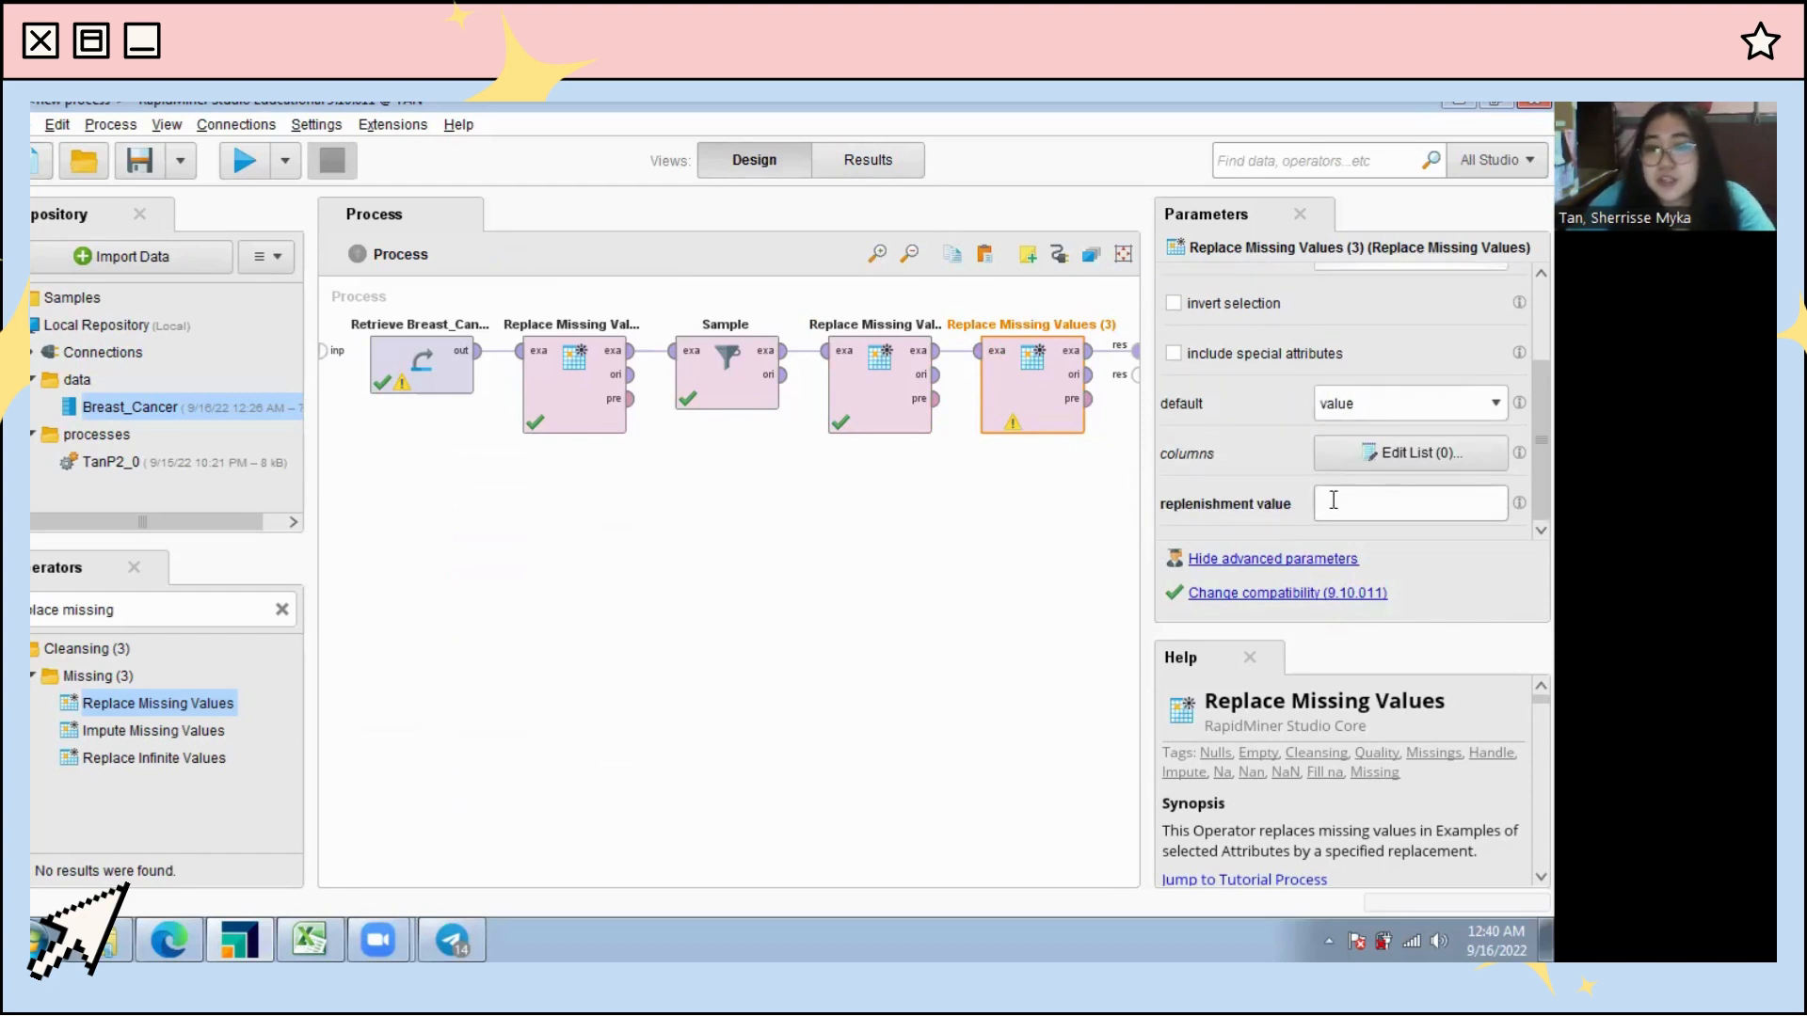
pyautogui.write('Regional')
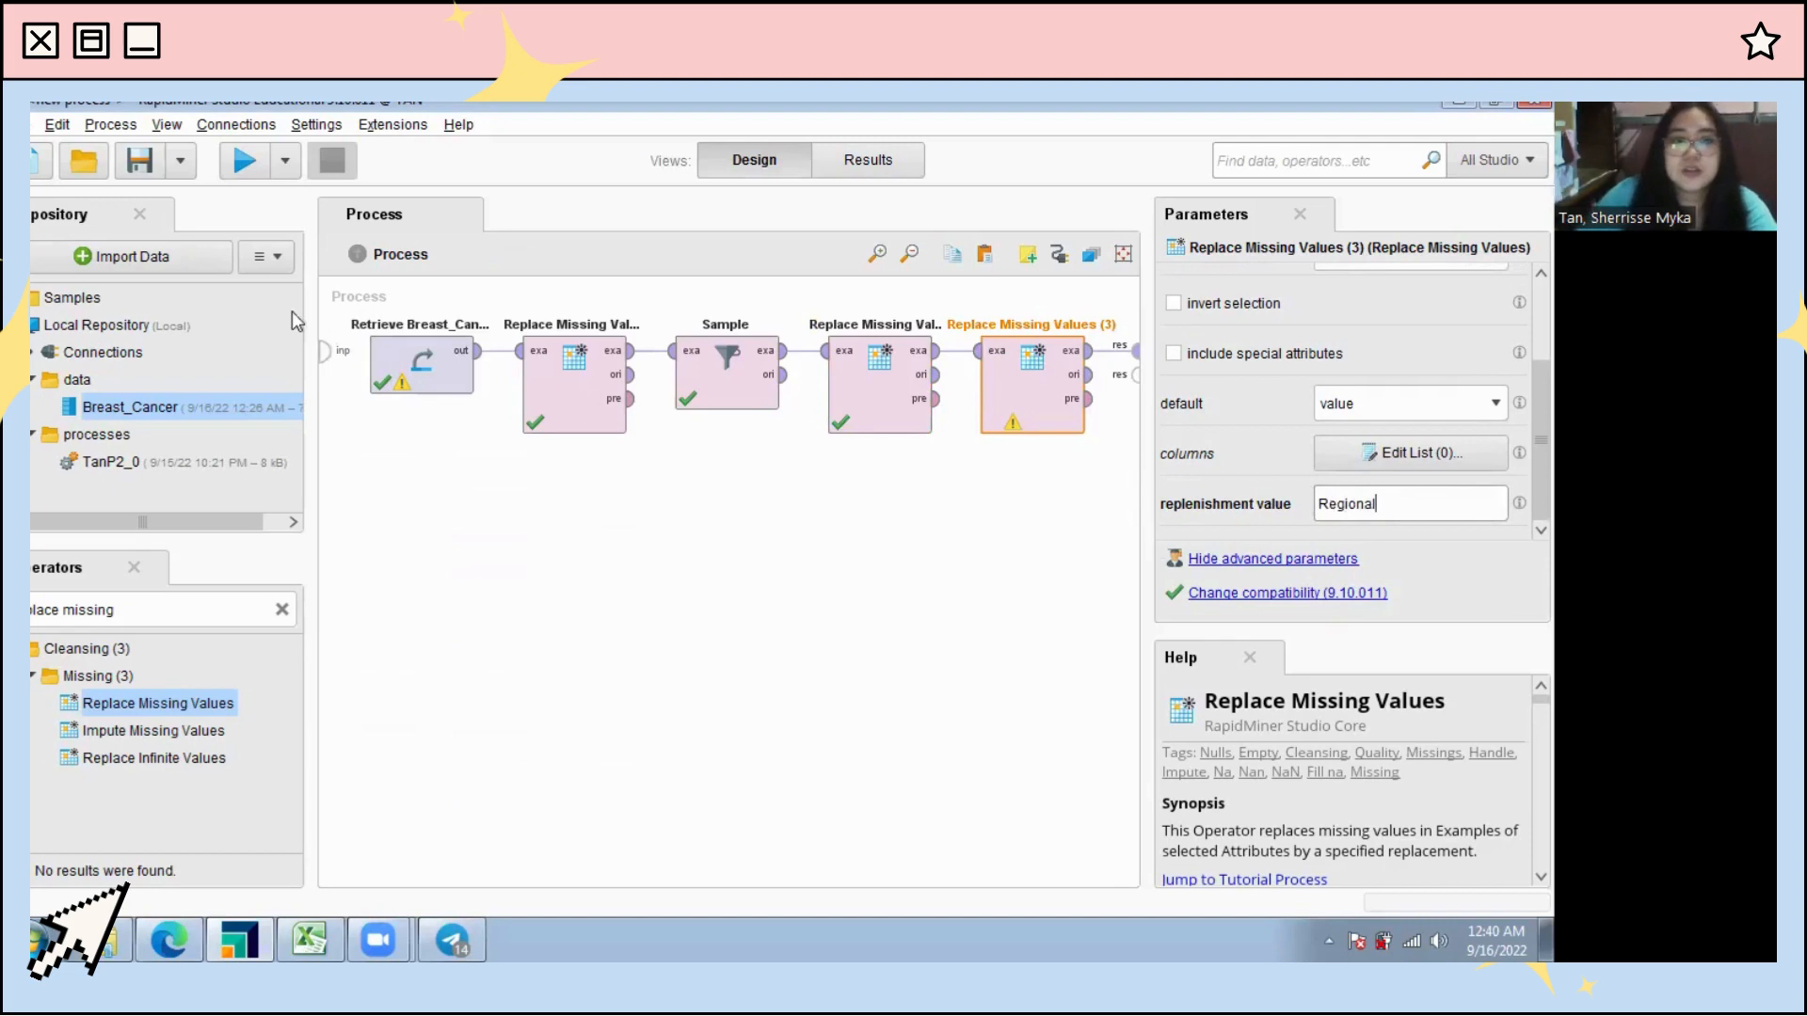
# Step: Run the process and review the A_Stage column across all rows of the new results
pyautogui.click(243, 160)
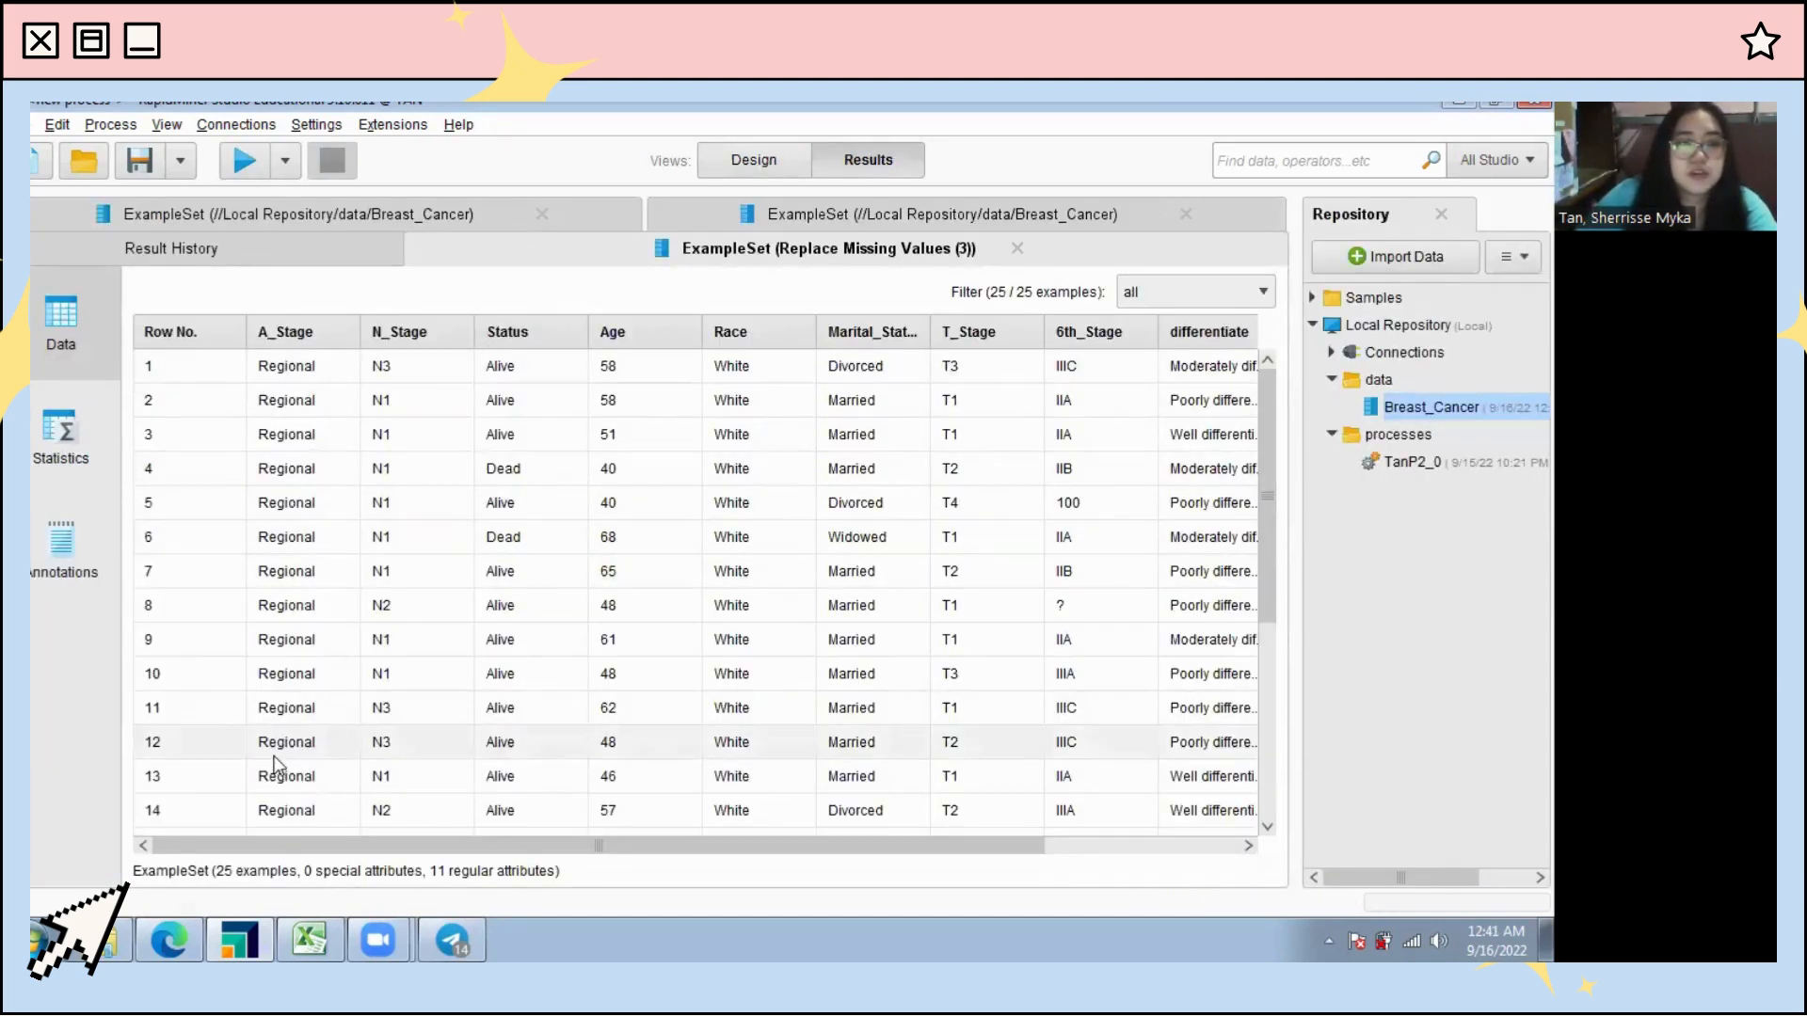
pyautogui.scroll(-4, 292, 569)
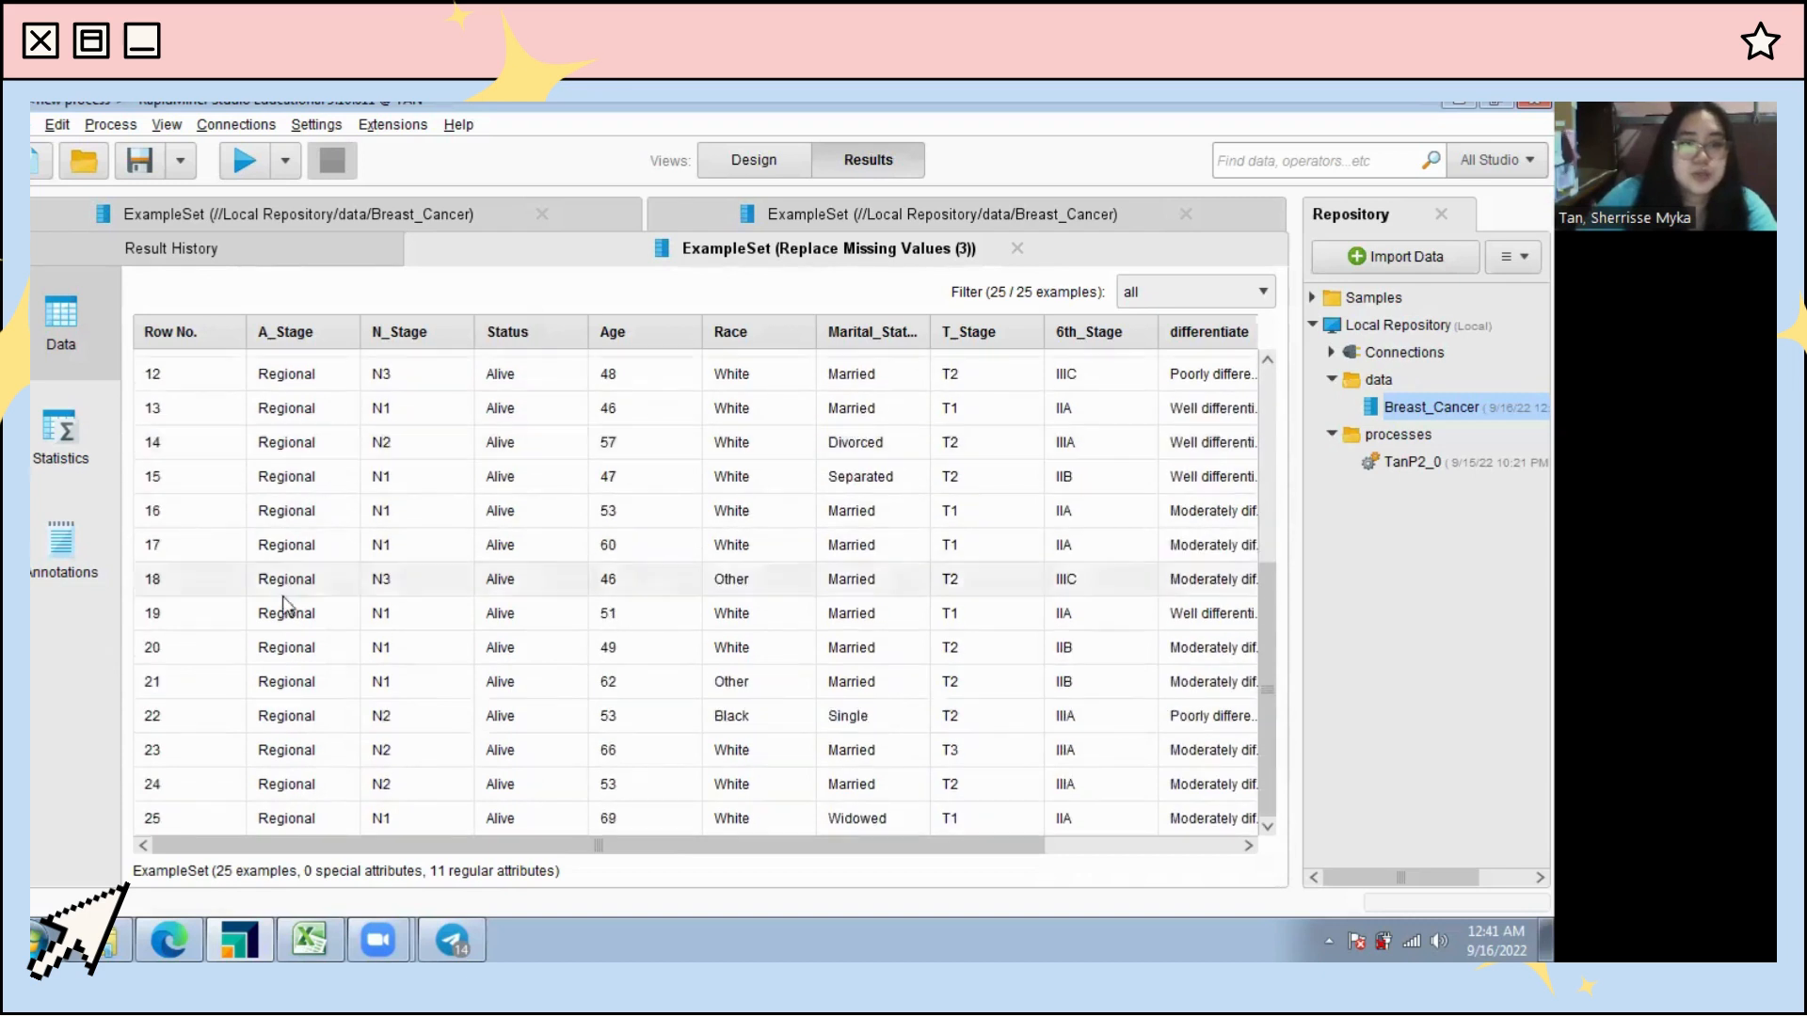
pyautogui.scroll(2, 288, 612)
pyautogui.scroll(2, 288, 611)
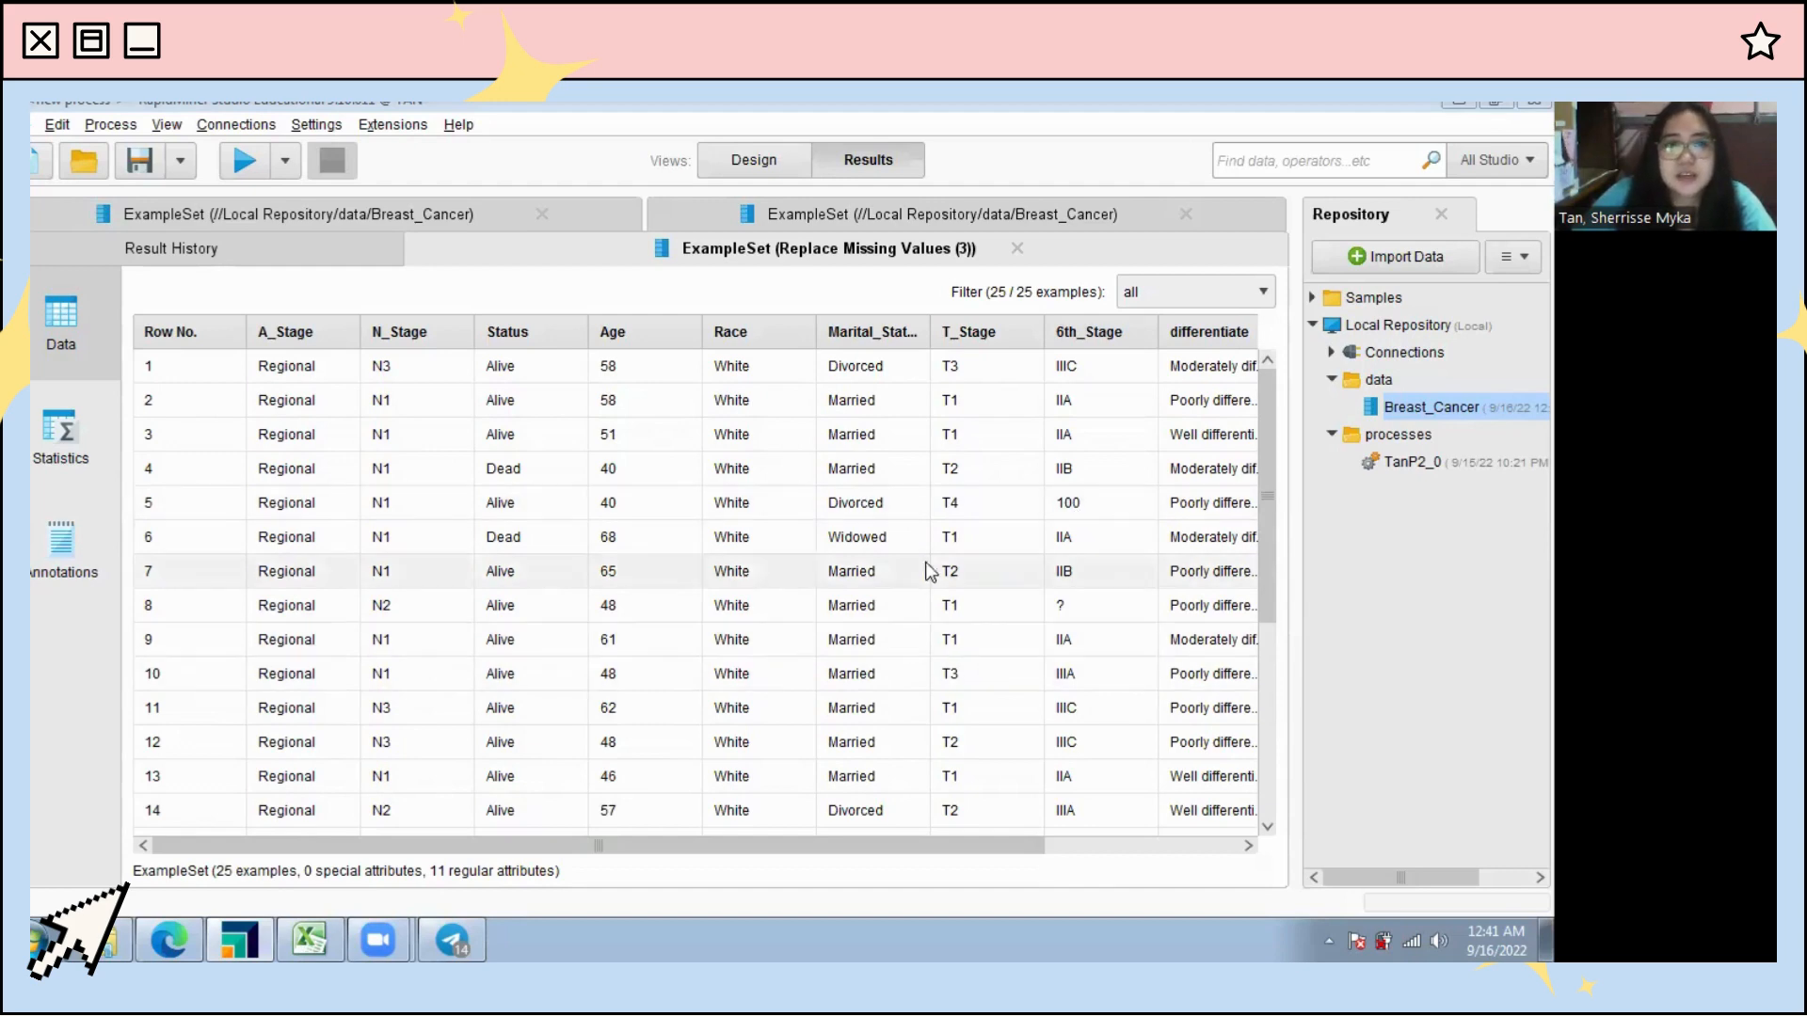
# Step: Rearrange the process layout: stack the first Replace Missing Values and Sample operators under Retrieve, and move the other two beside Retrieve
pyautogui.click(744, 161)
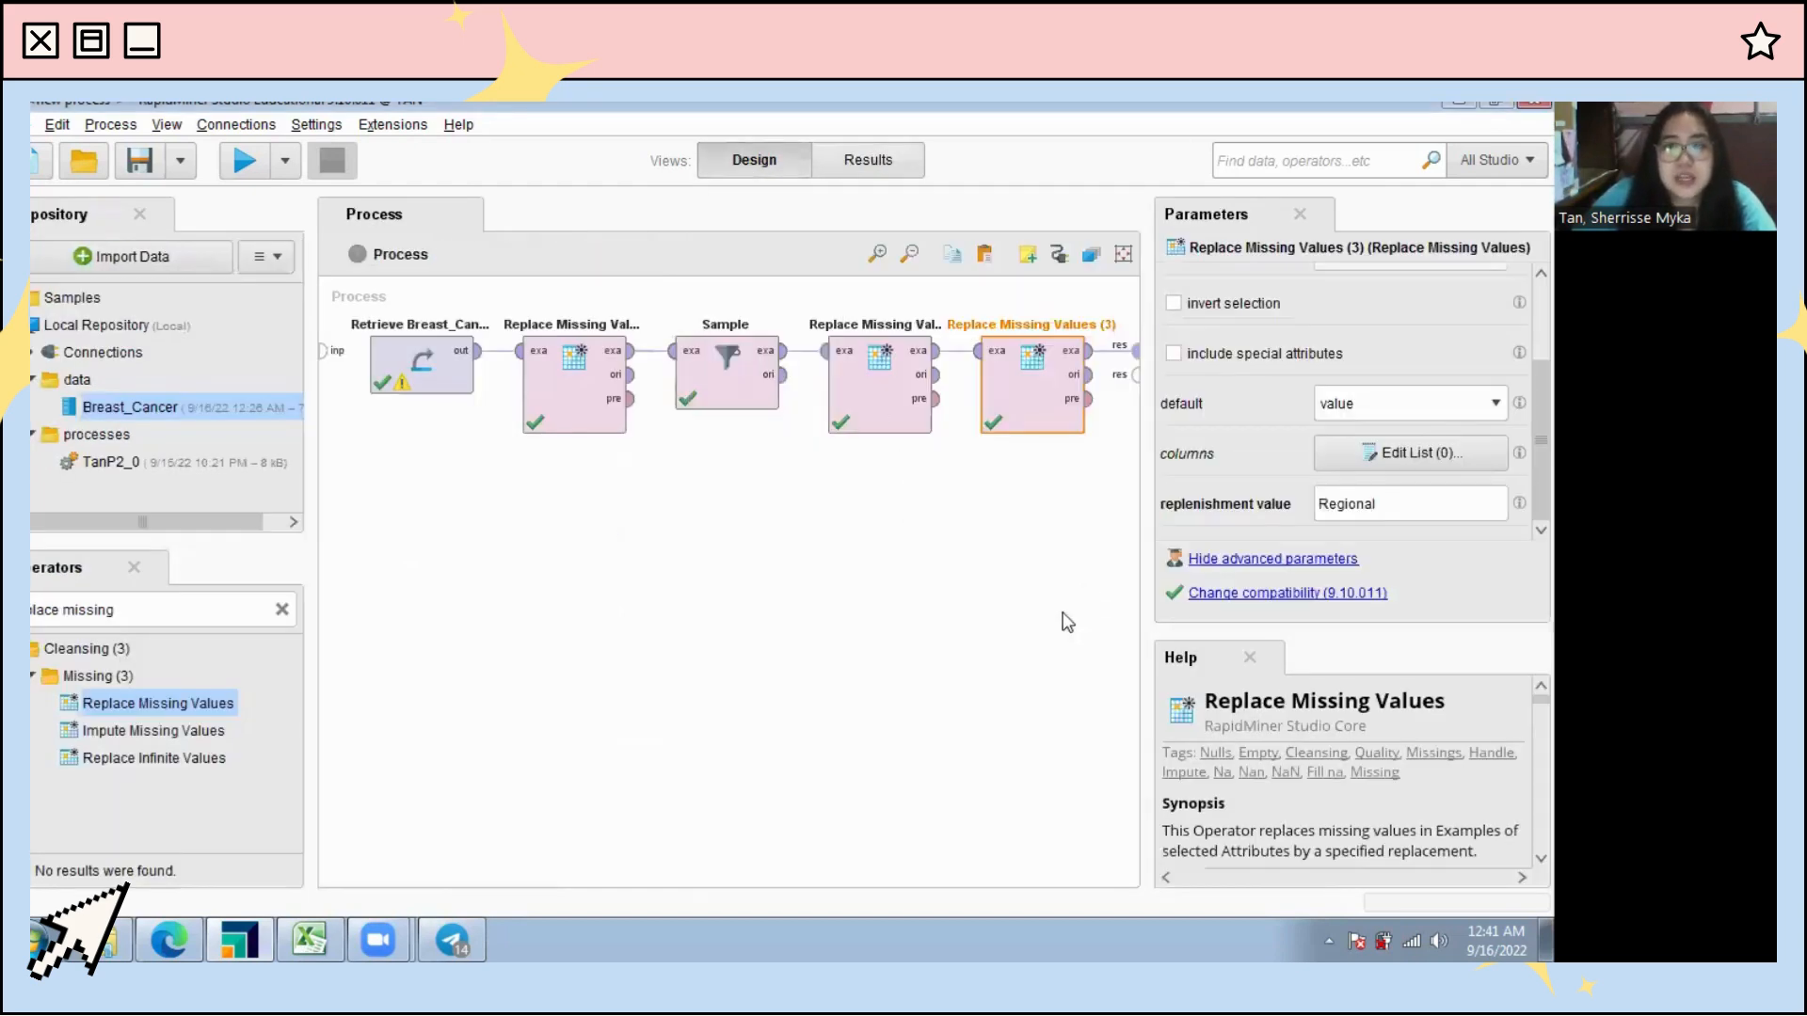
pyautogui.moveTo(555, 419); pyautogui.dragTo(416, 513)
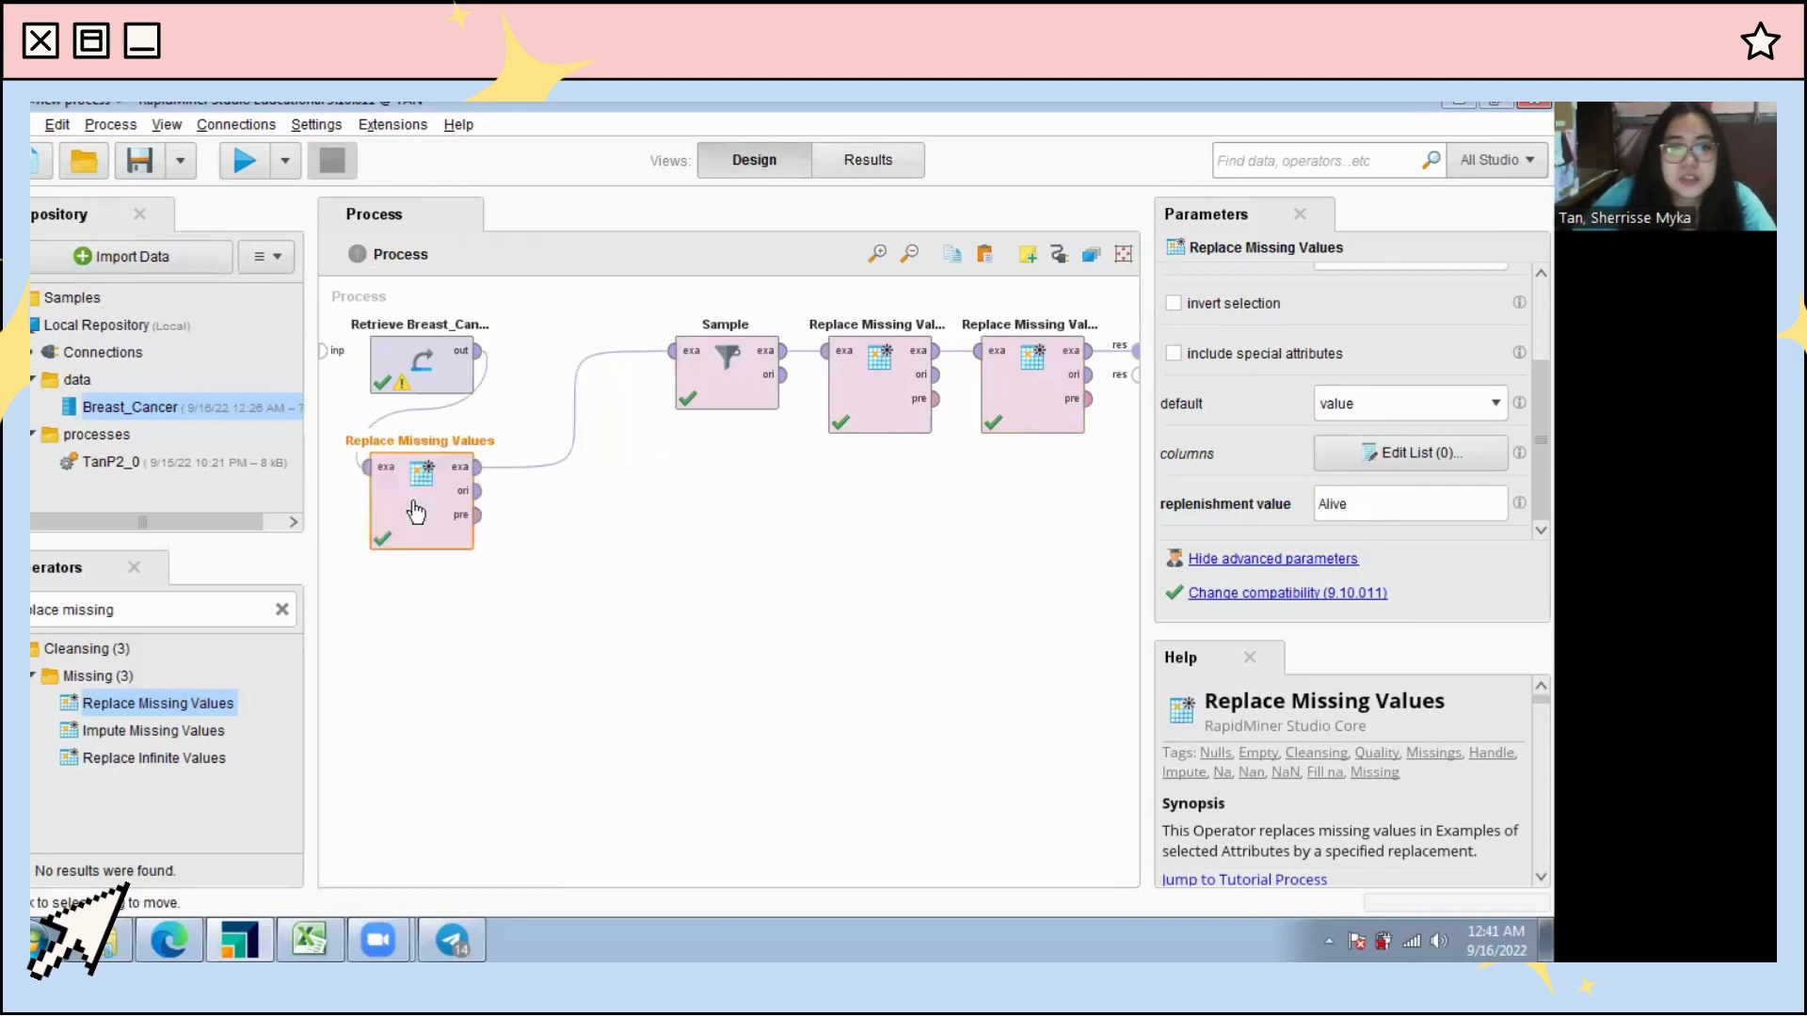
pyautogui.moveTo(715, 395); pyautogui.dragTo(536, 629)
pyautogui.moveTo(417, 649); pyautogui.dragTo(410, 650)
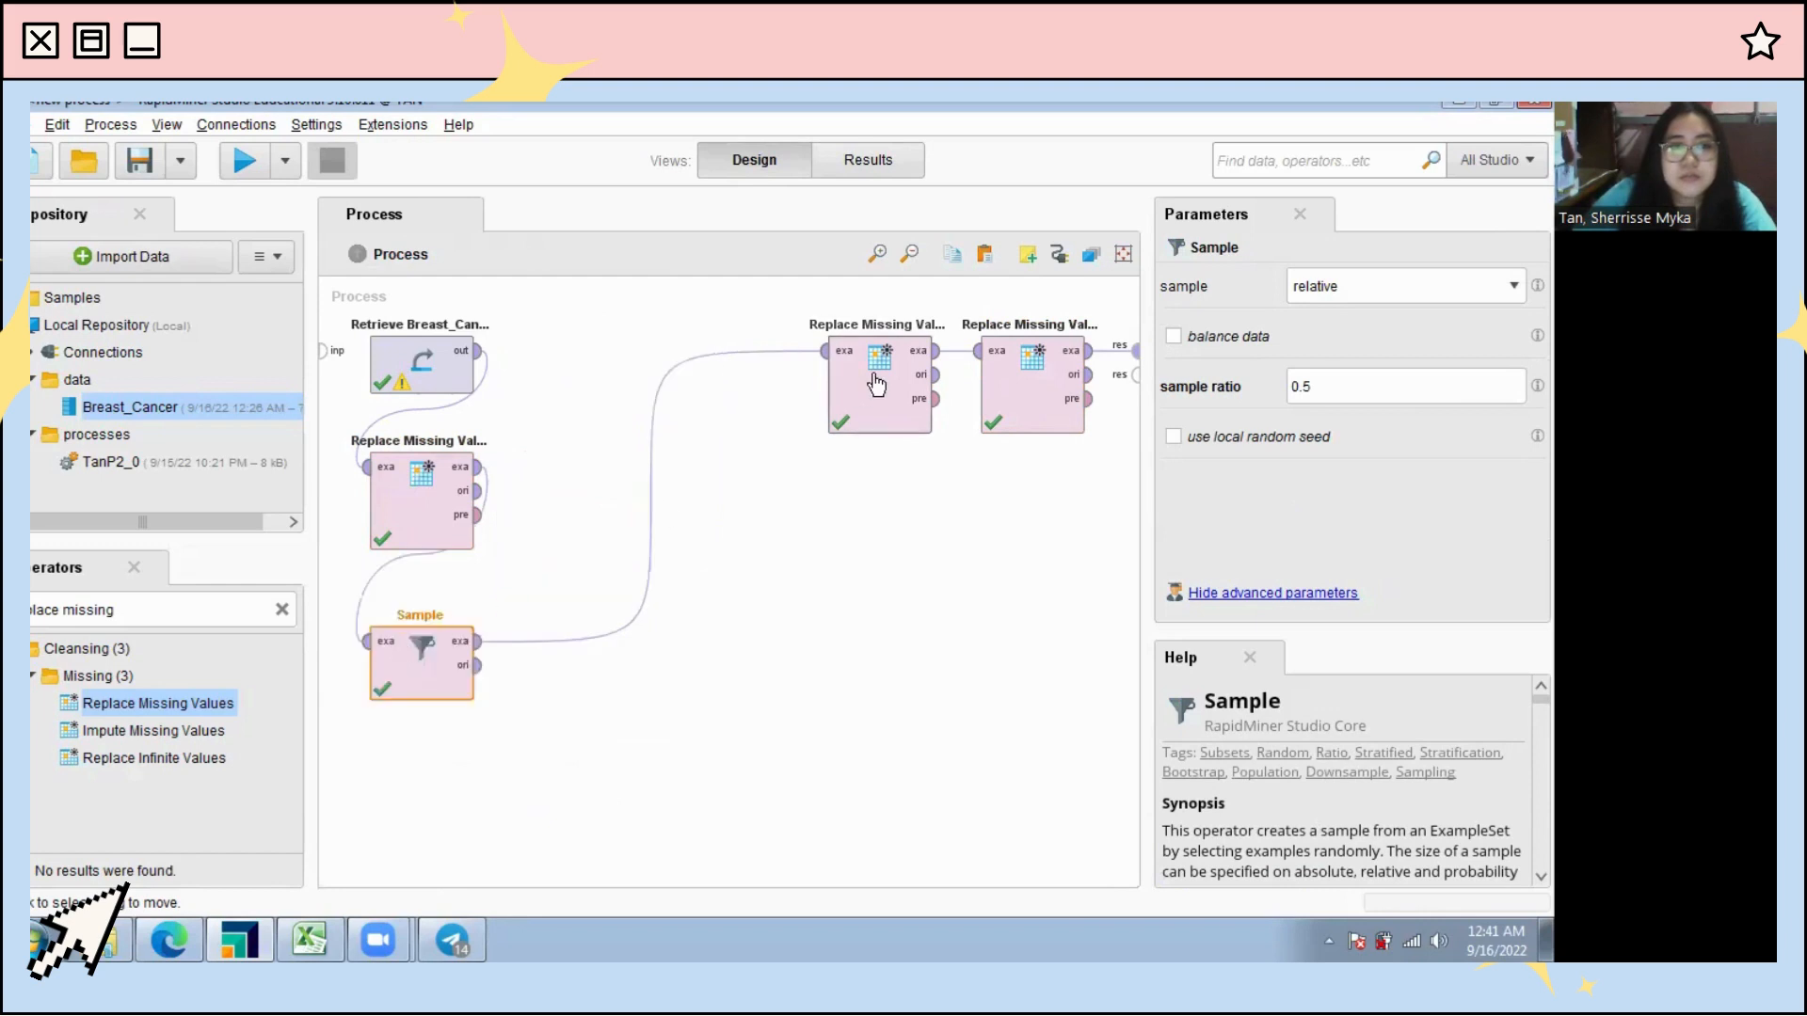
pyautogui.moveTo(873, 372); pyautogui.dragTo(586, 367)
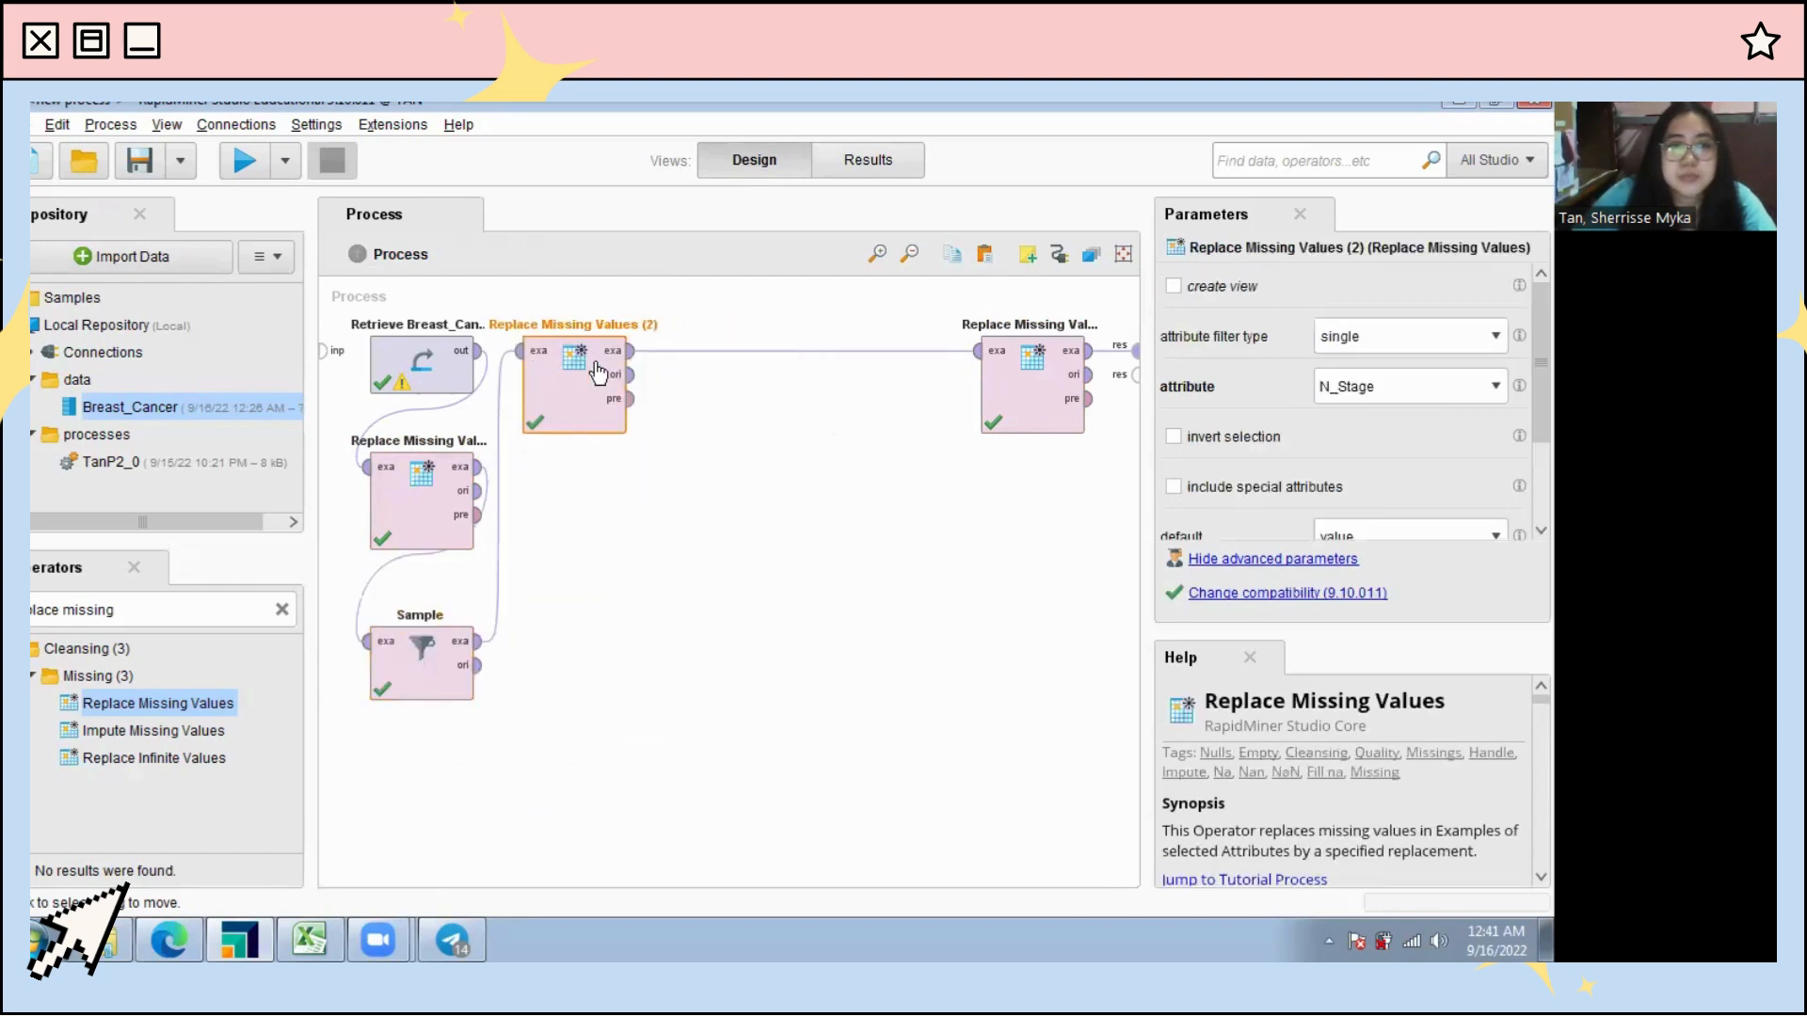
pyautogui.moveTo(1022, 404); pyautogui.dragTo(739, 412)
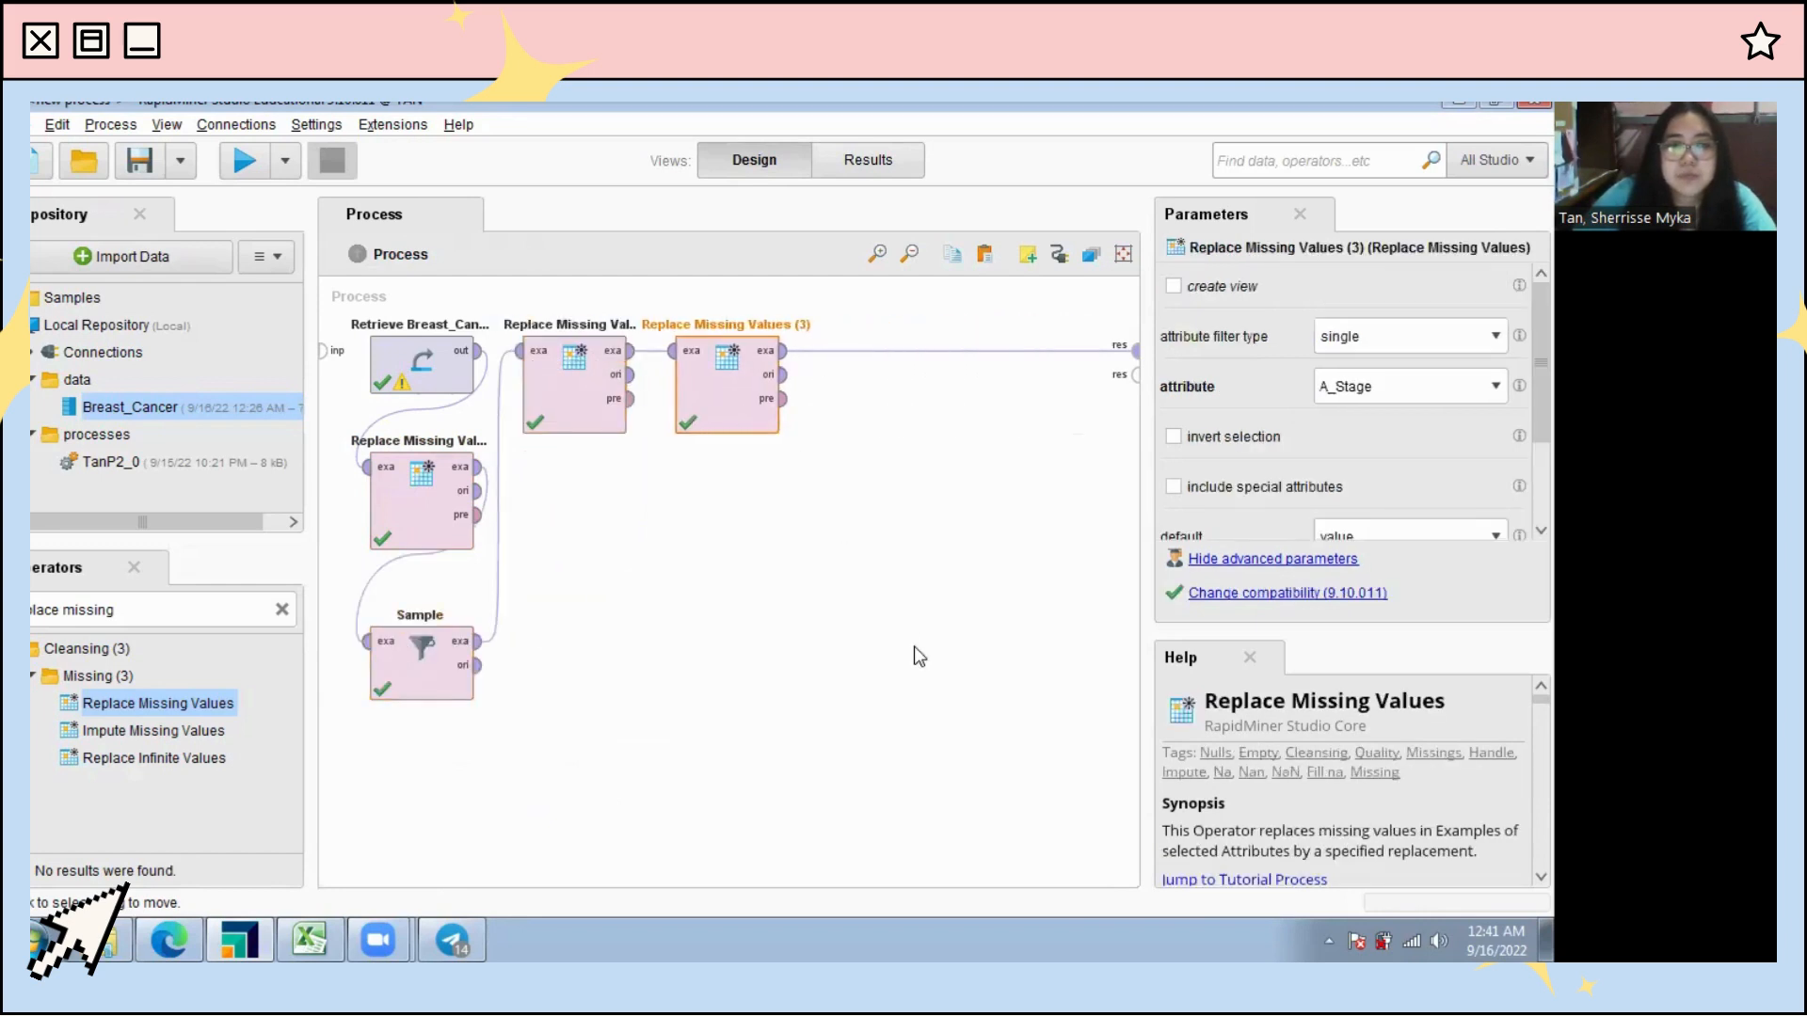
# Step: Insert a fourth Replace Missing Values operator before the result port and limit it to the single attribute 6th_Stage
pyautogui.moveTo(166, 706); pyautogui.dragTo(833, 358)
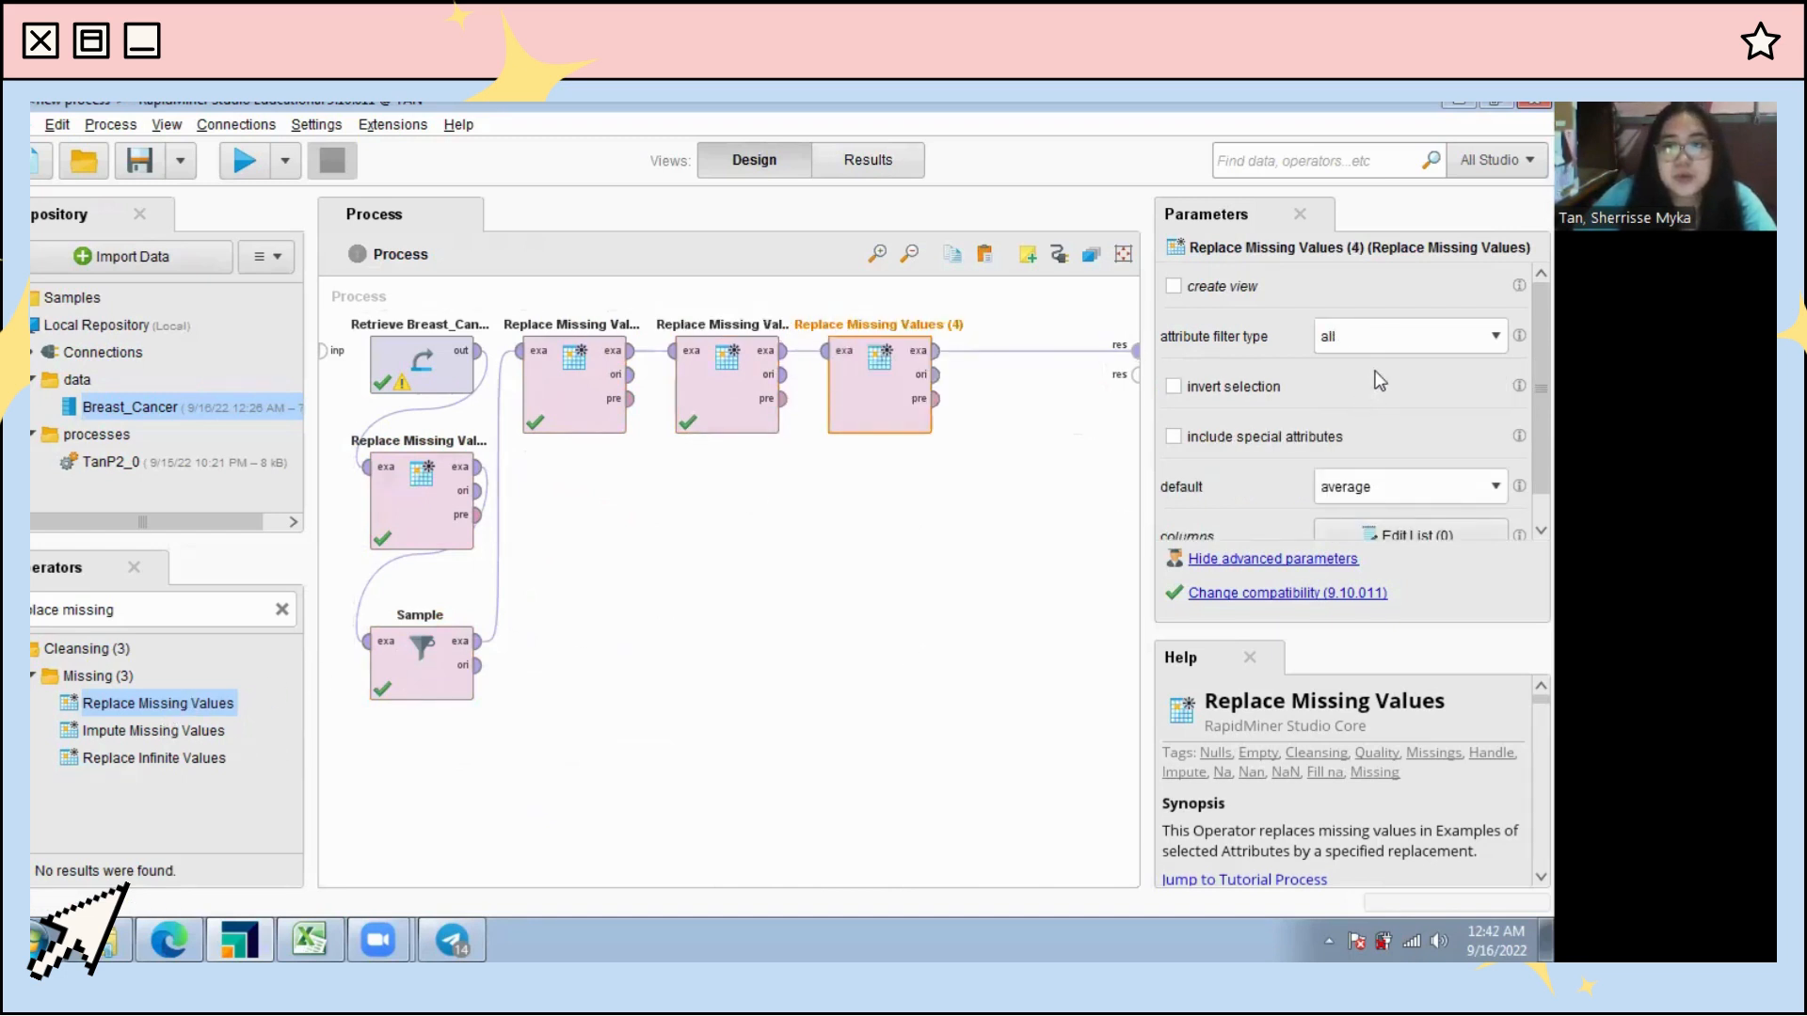
pyautogui.click(1378, 337)
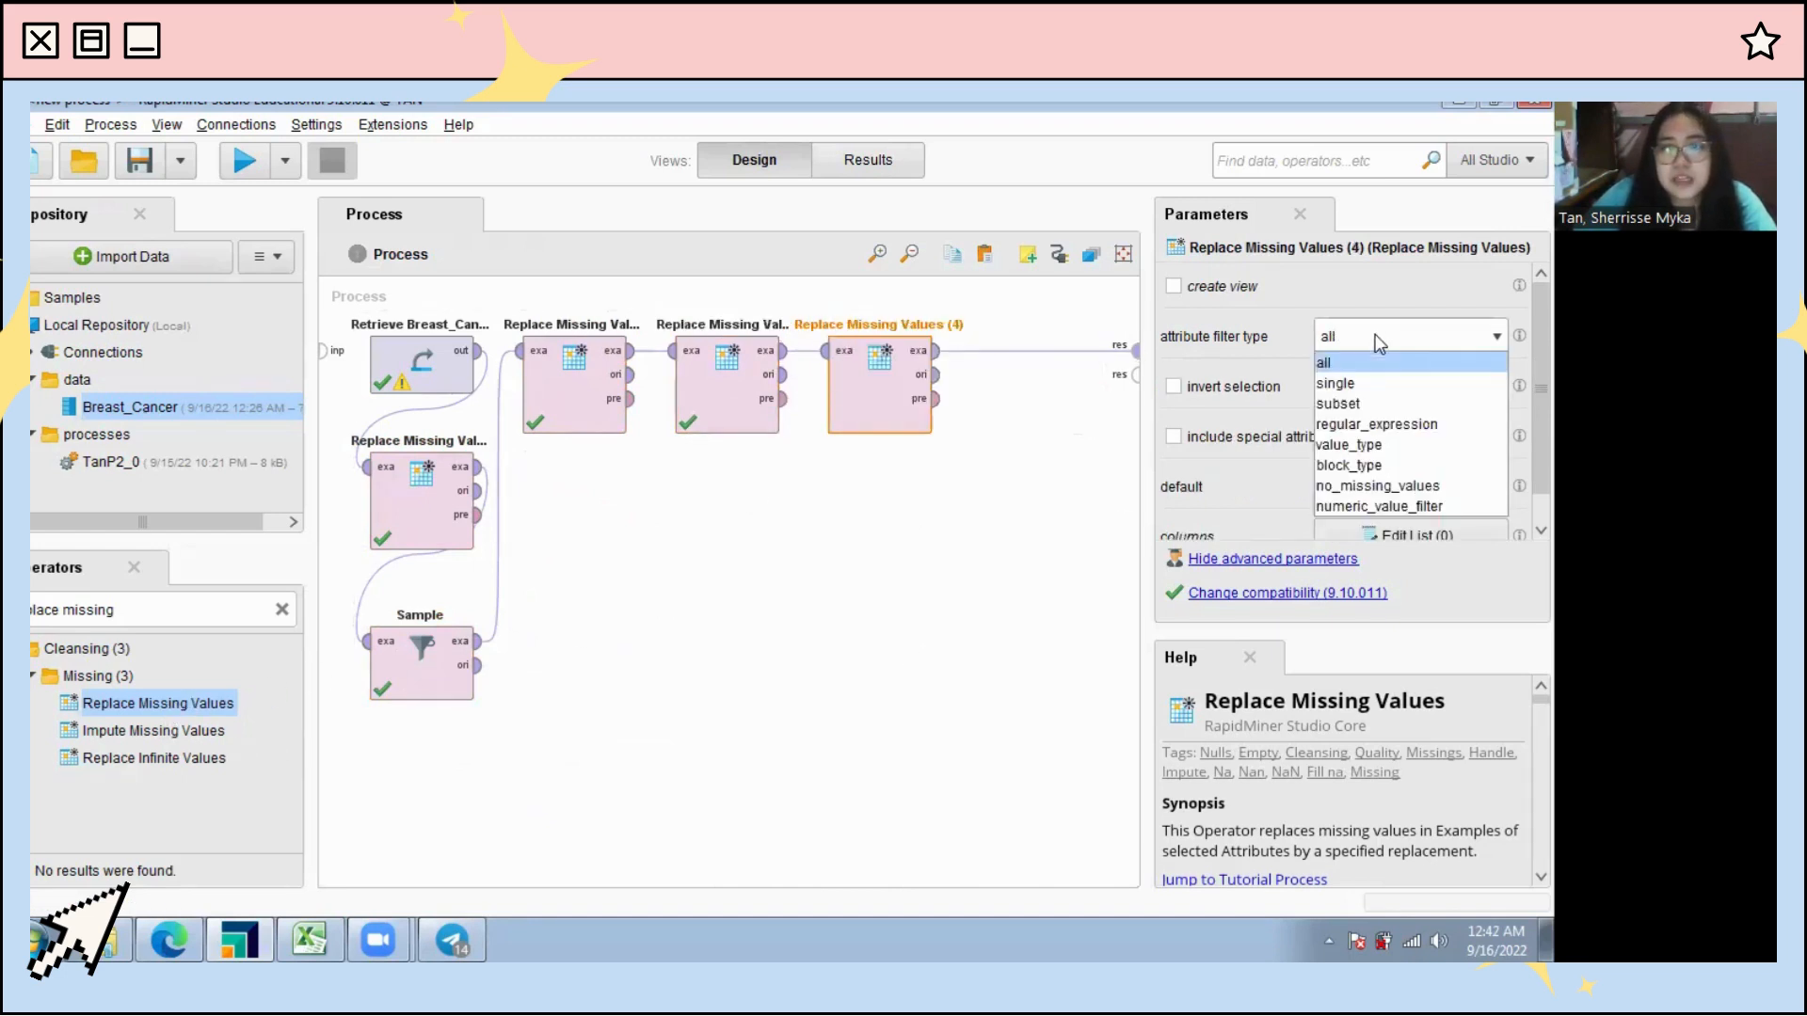
pyautogui.click(1341, 383)
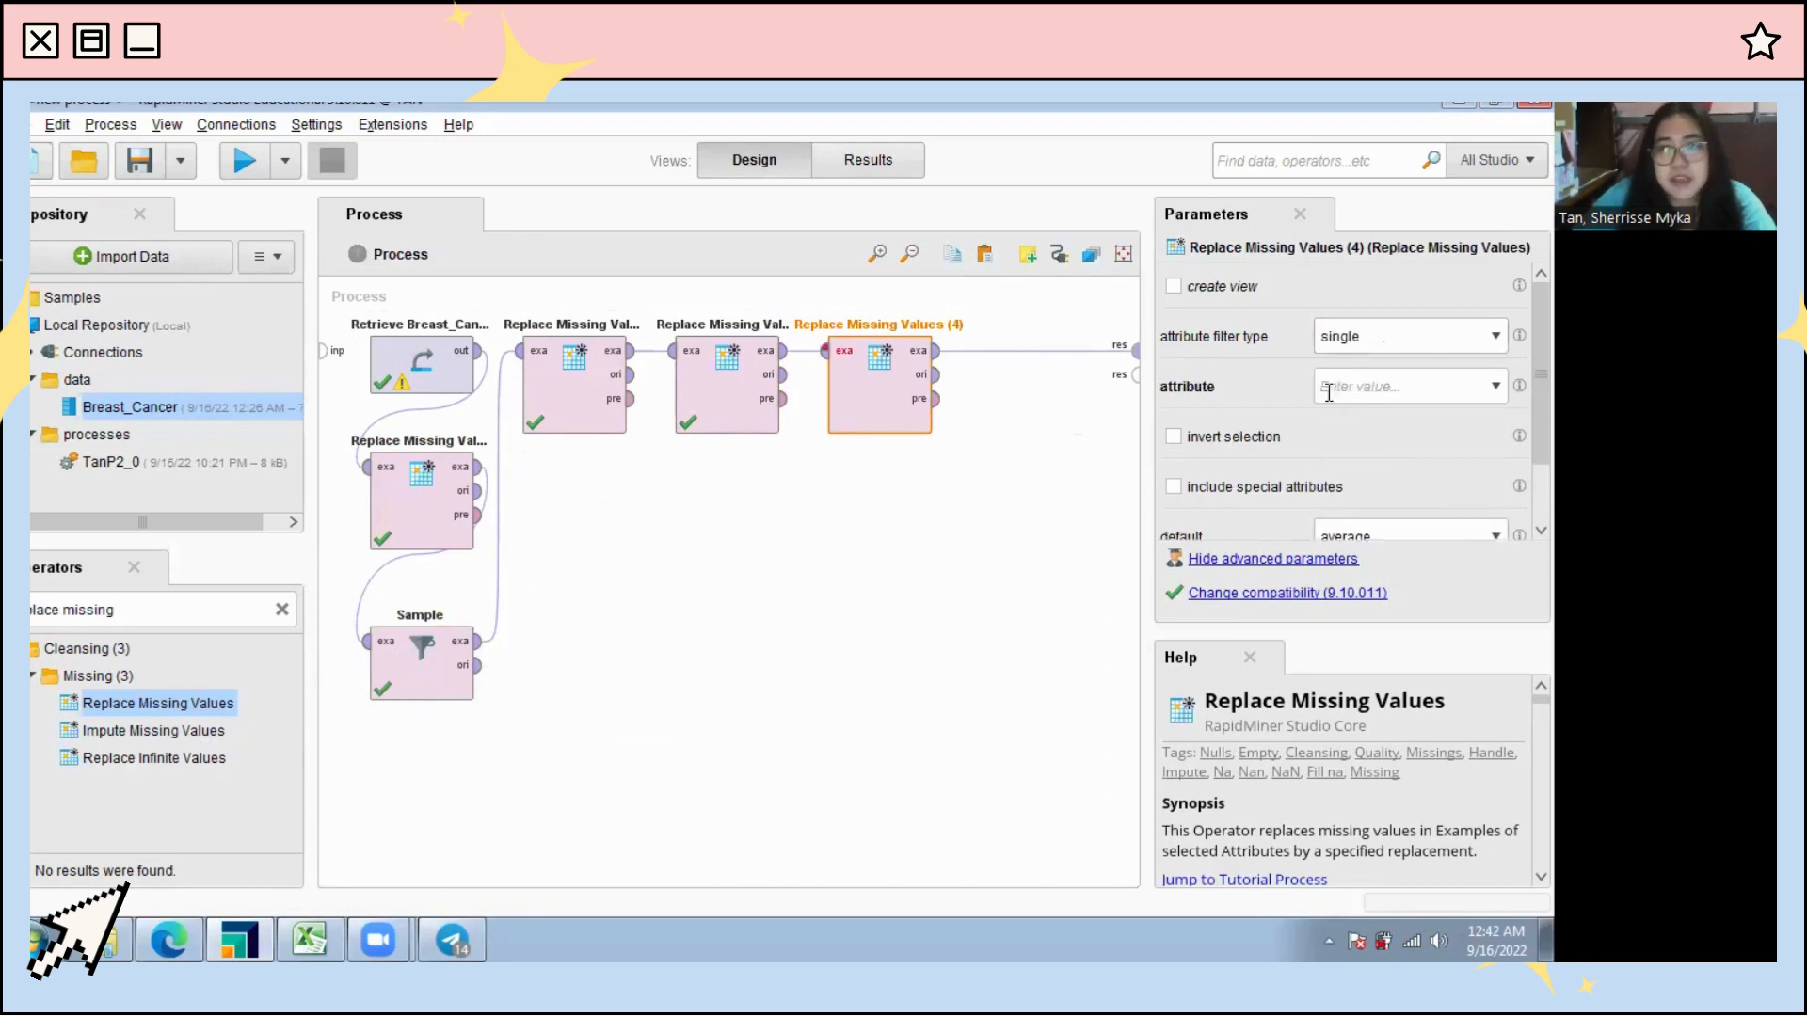
pyautogui.click(1495, 386)
pyautogui.click(1374, 416)
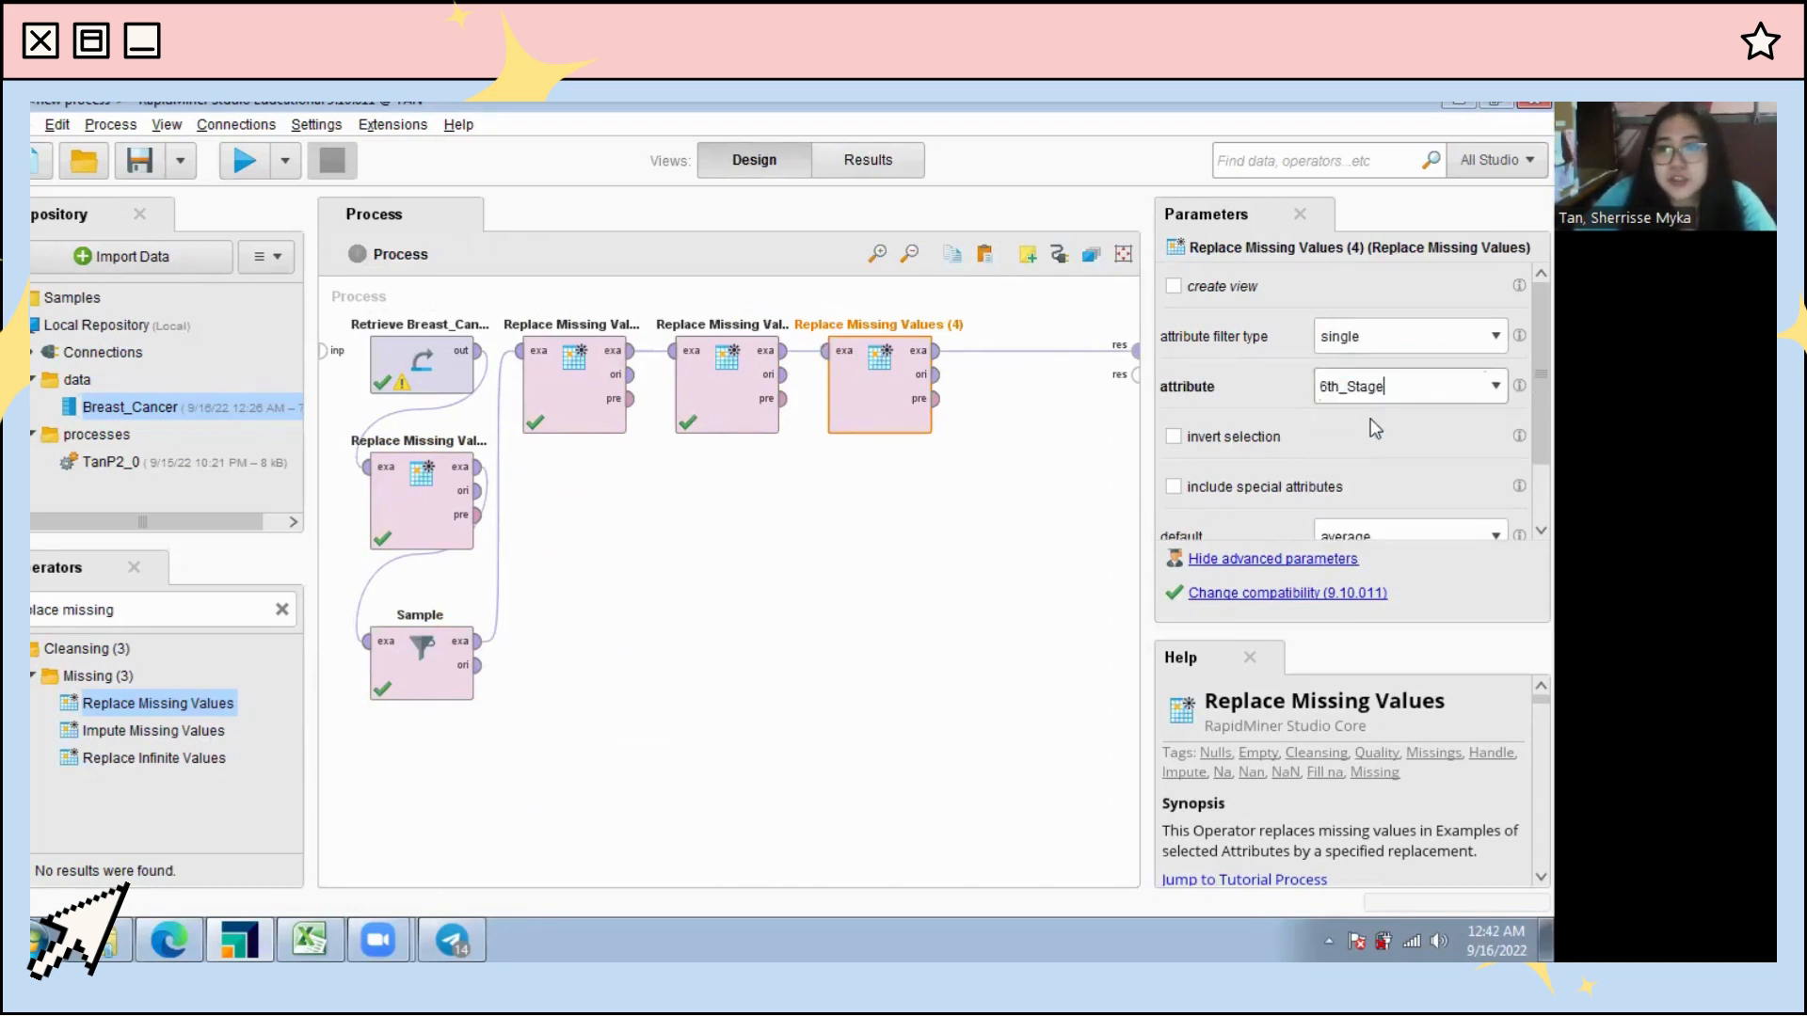
# Step: Set the fourth Replace Missing Values operator's default to value with IIA as the replenishment value, then run the process
pyautogui.scroll(-2, 1364, 453)
pyautogui.click(1362, 453)
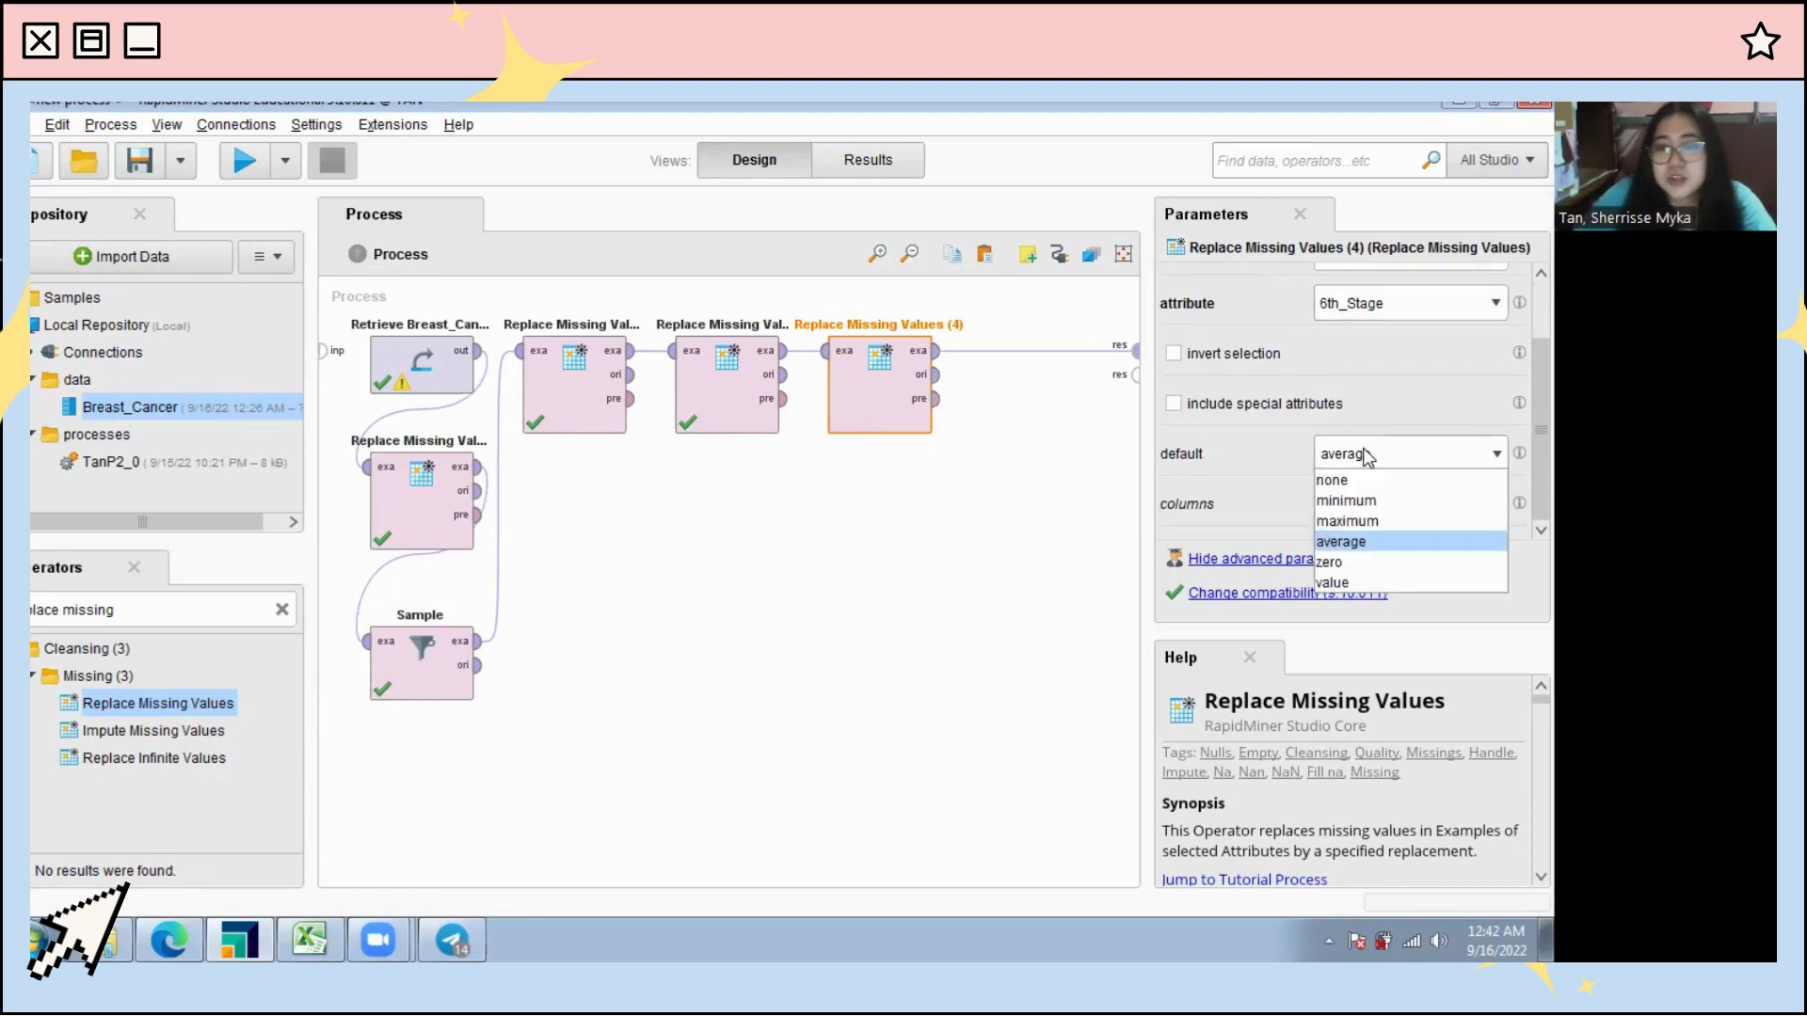
pyautogui.click(1335, 582)
pyautogui.scroll(-2, 1345, 468)
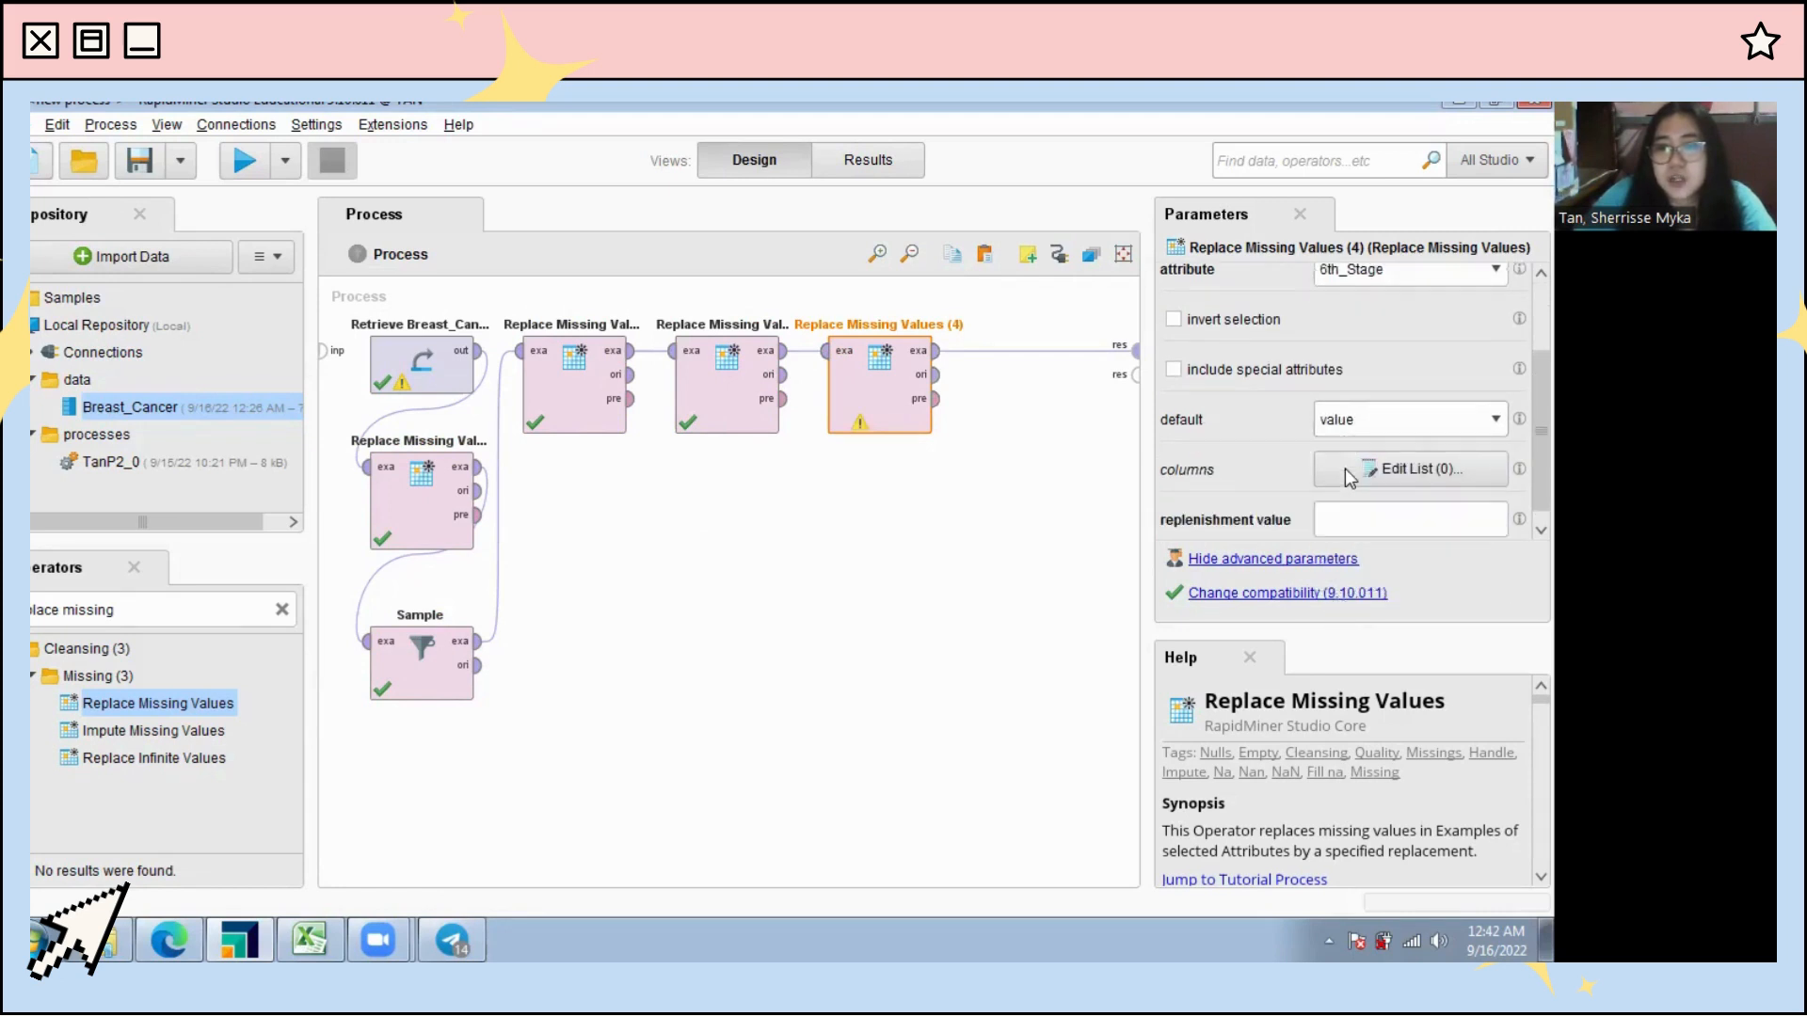
pyautogui.click(1345, 501)
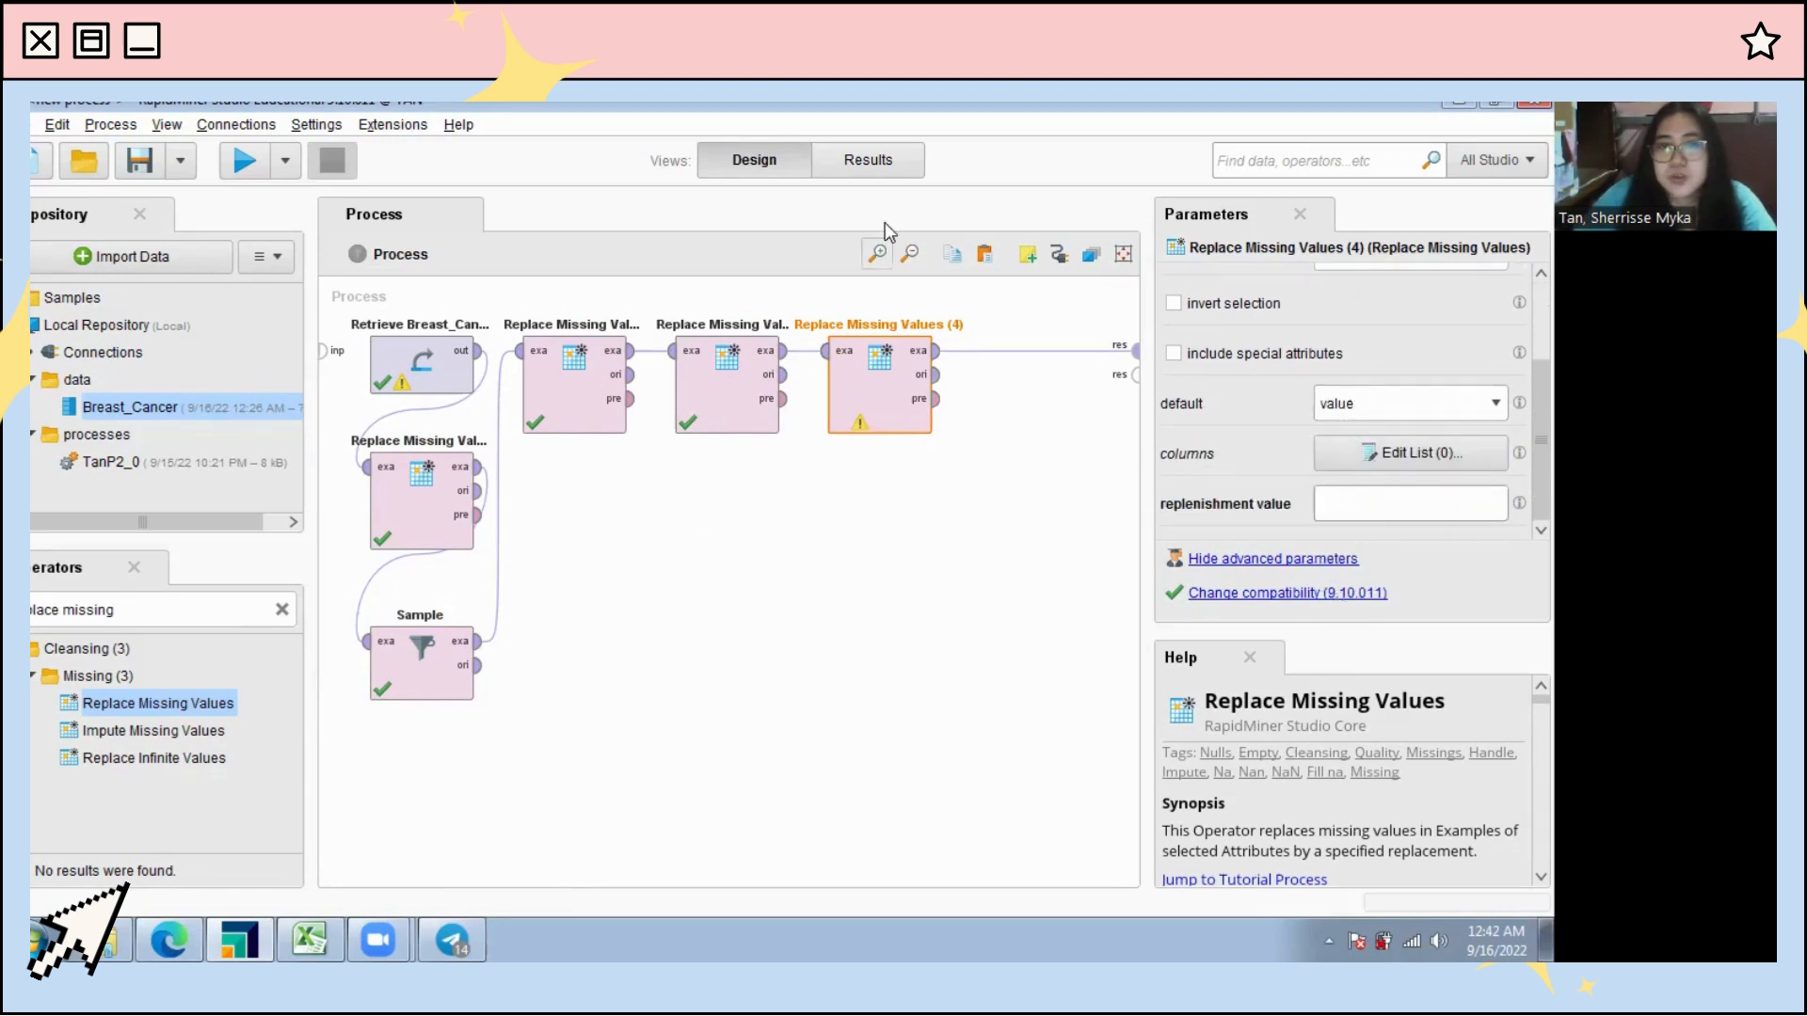
pyautogui.click(868, 160)
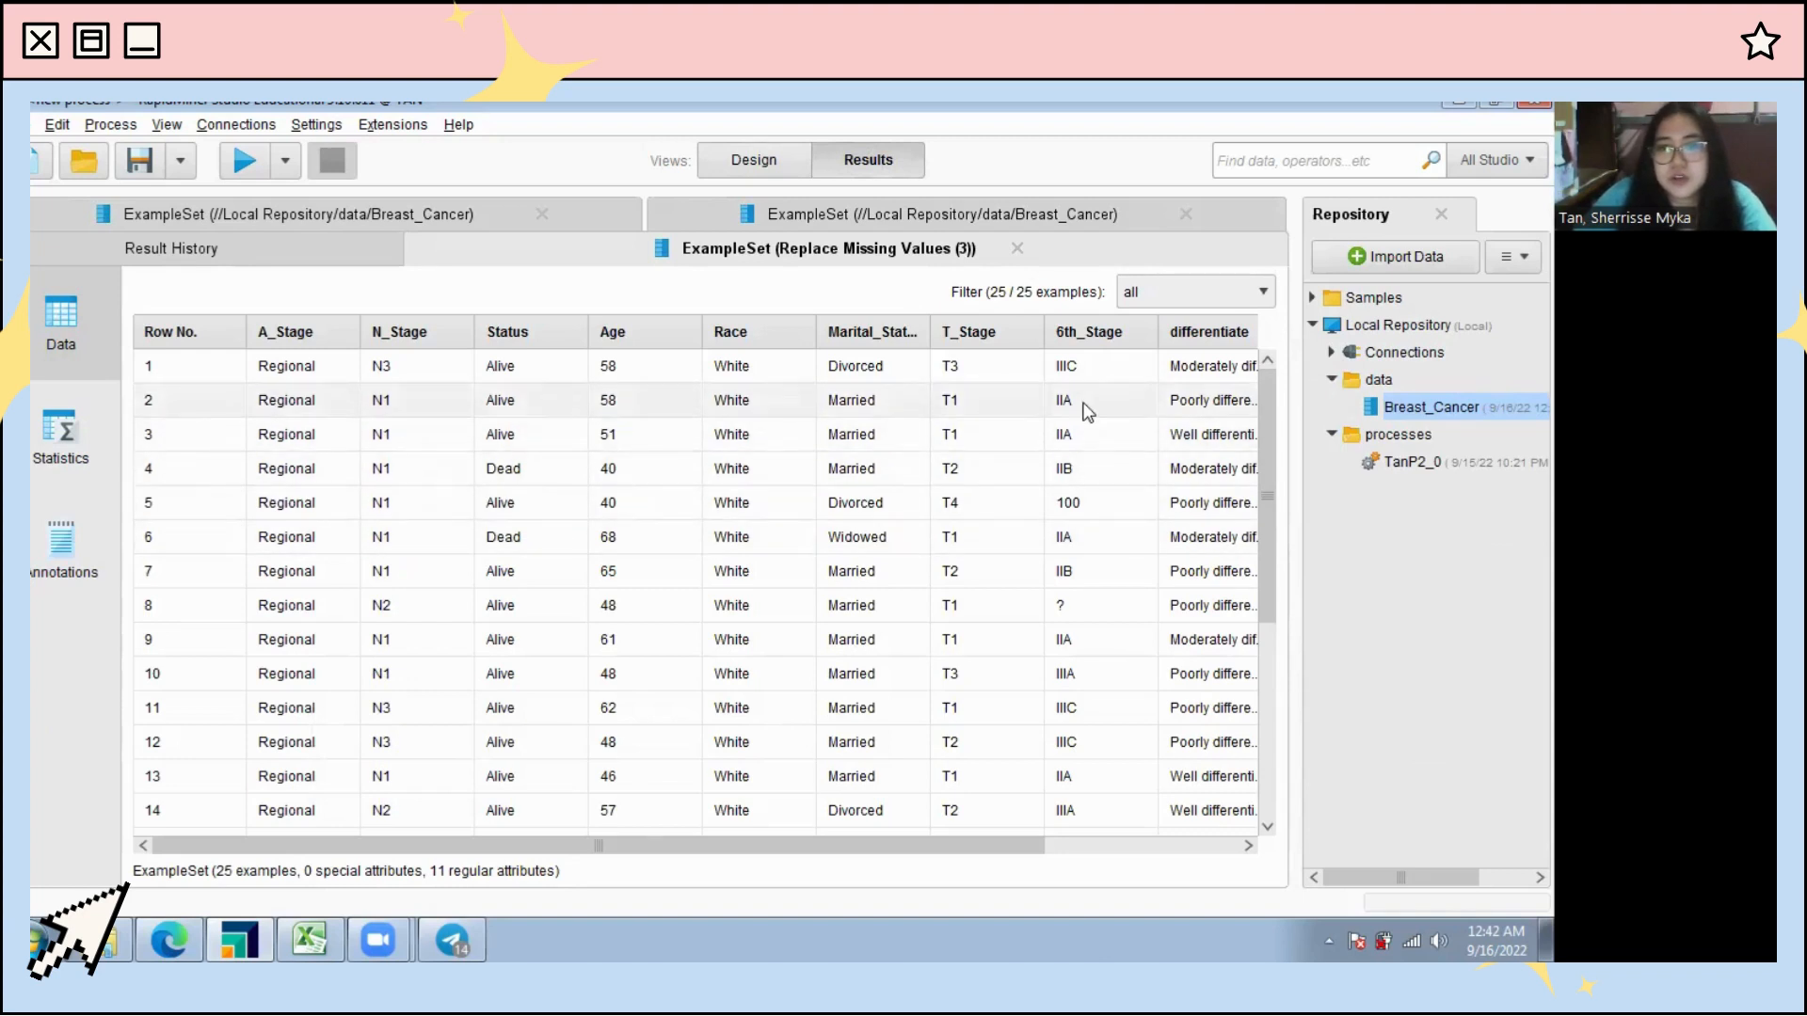
pyautogui.scroll(-1, 1106, 546)
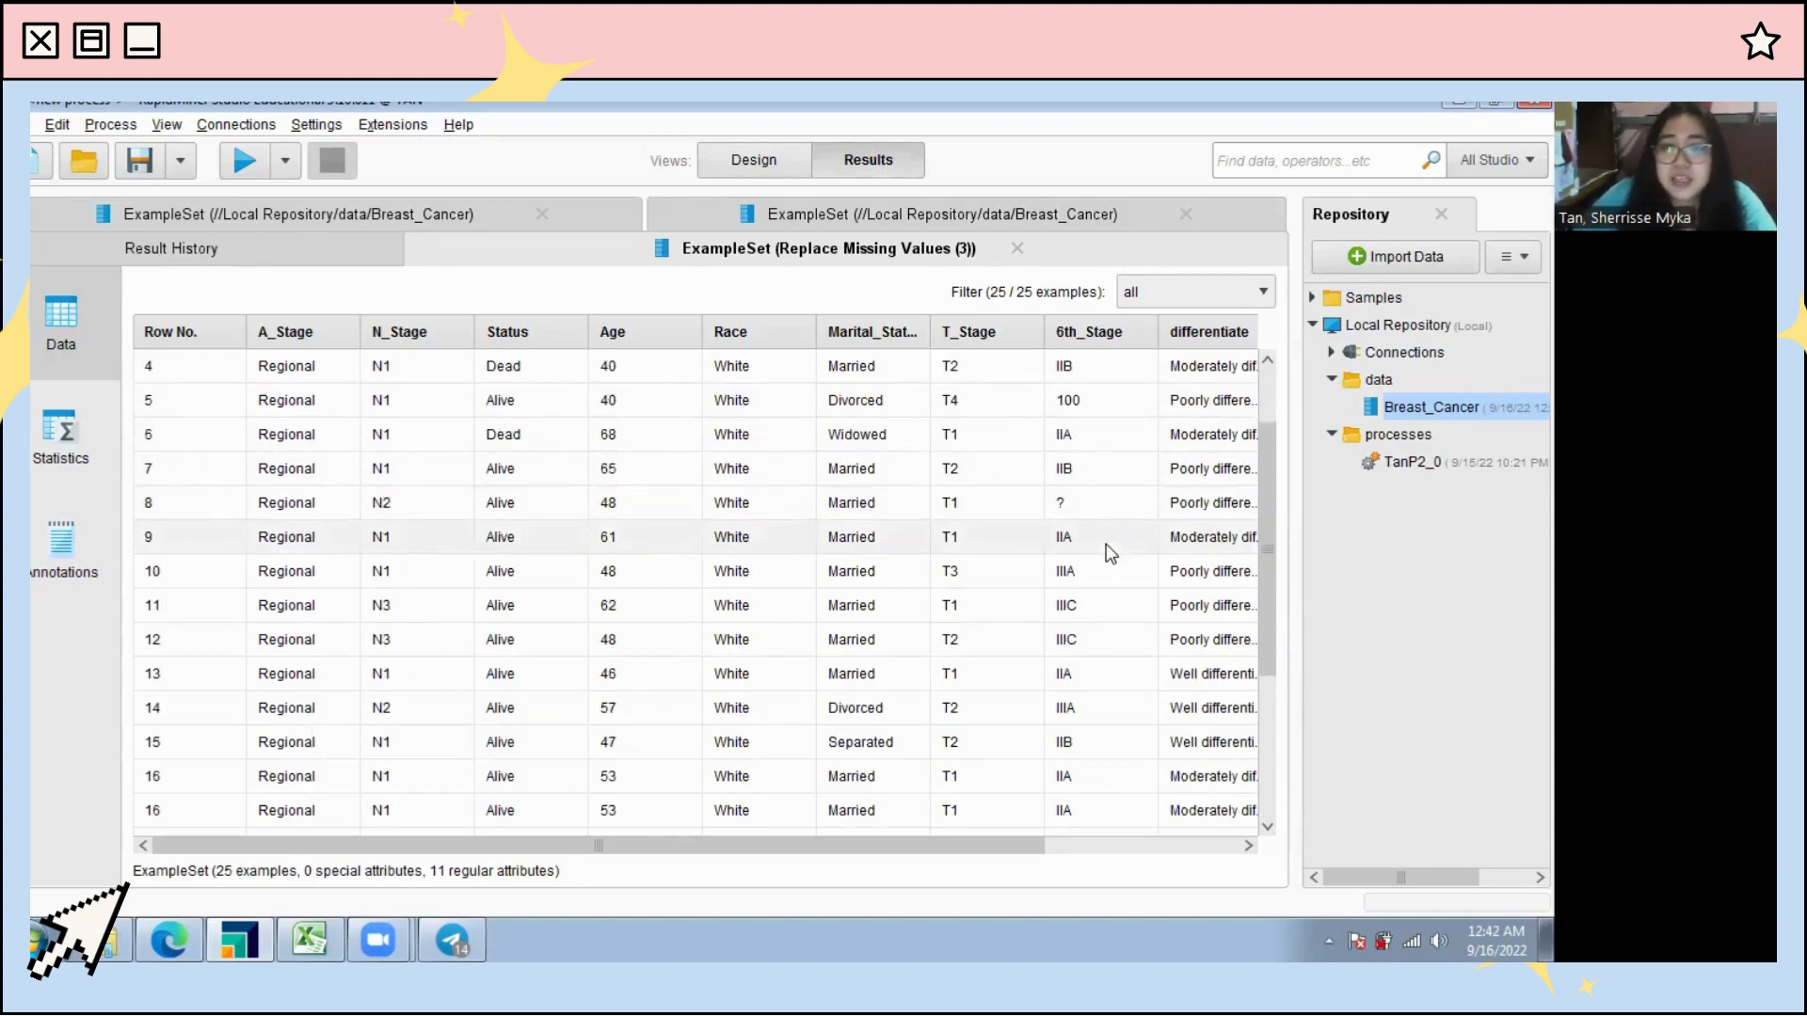
pyautogui.click(751, 162)
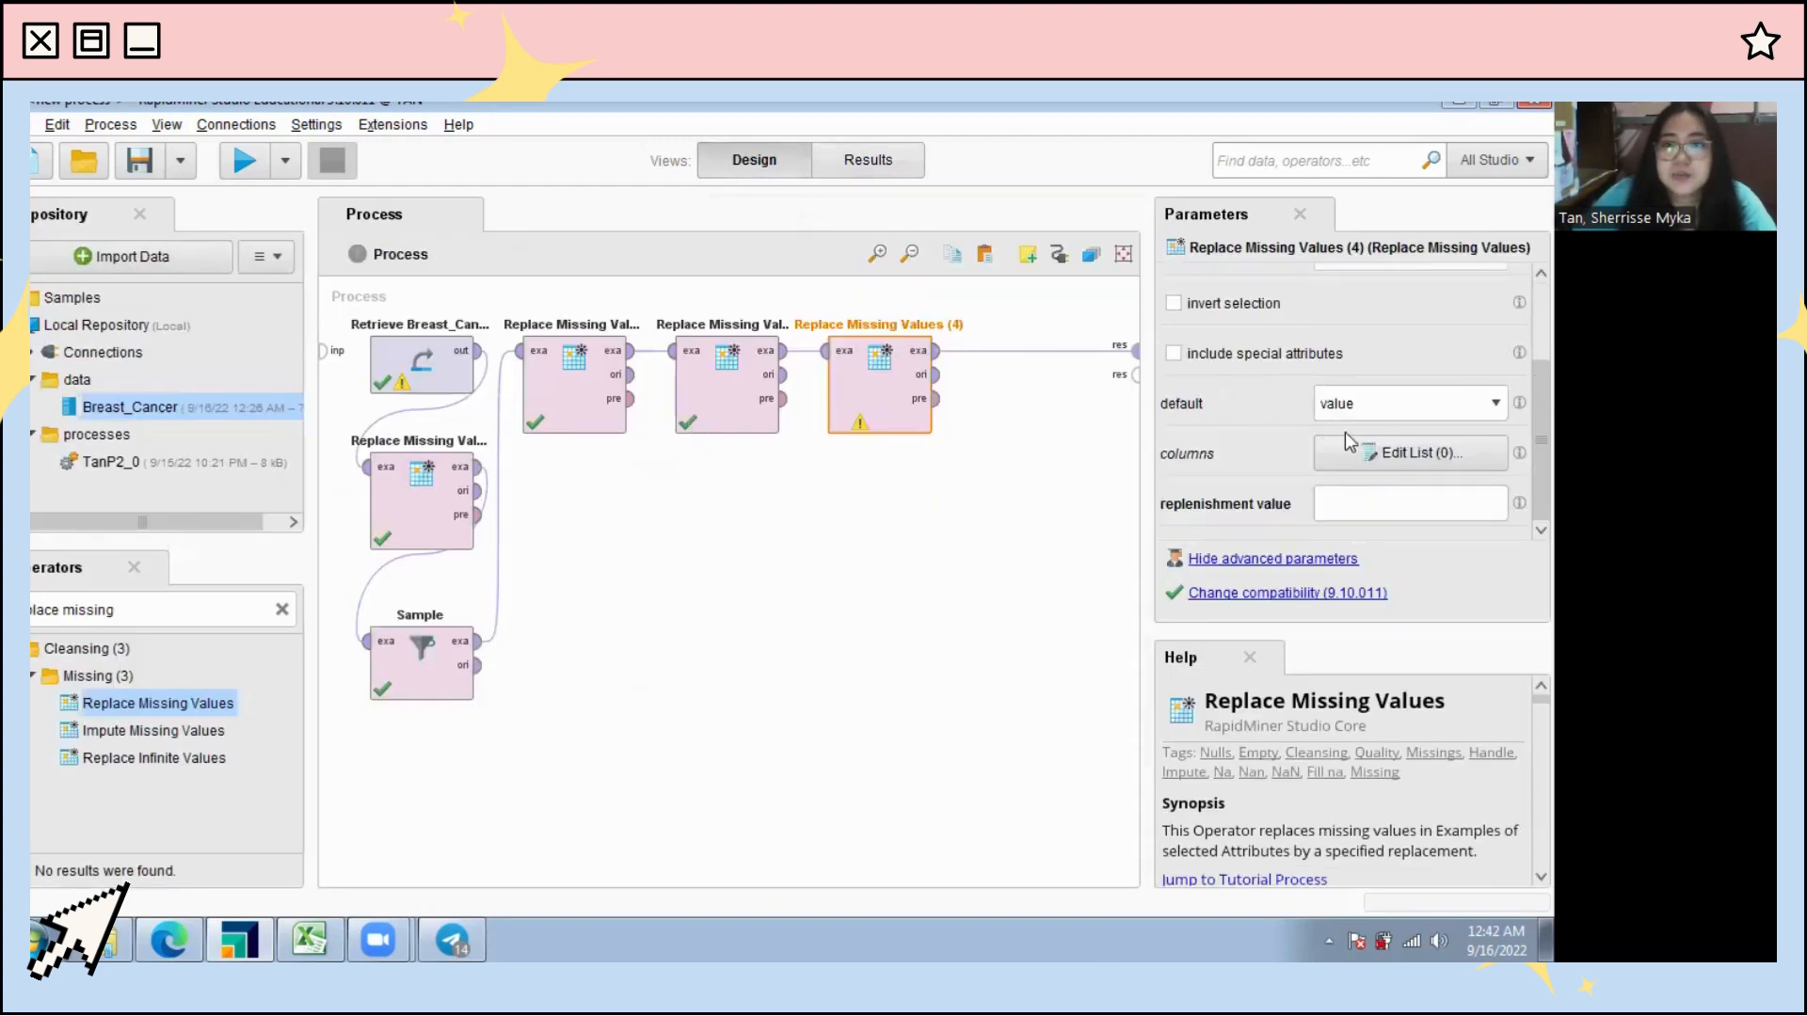
pyautogui.click(1315, 501)
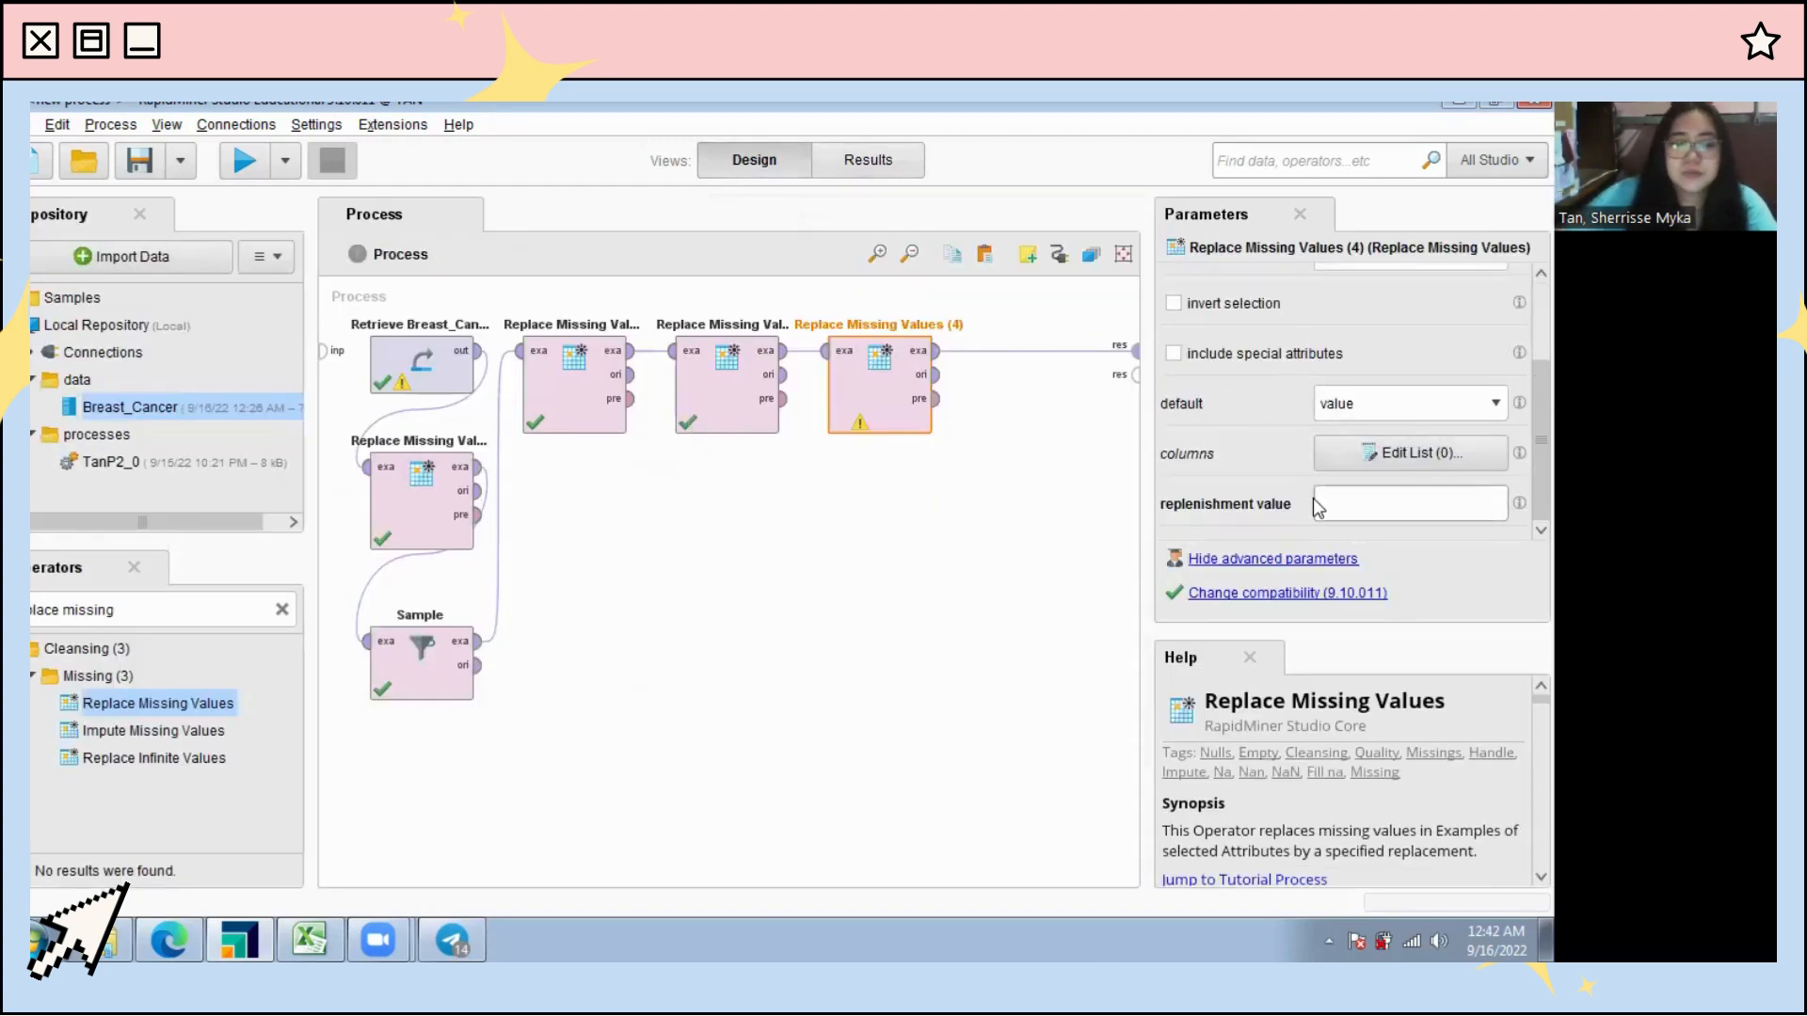
pyautogui.write('NA')
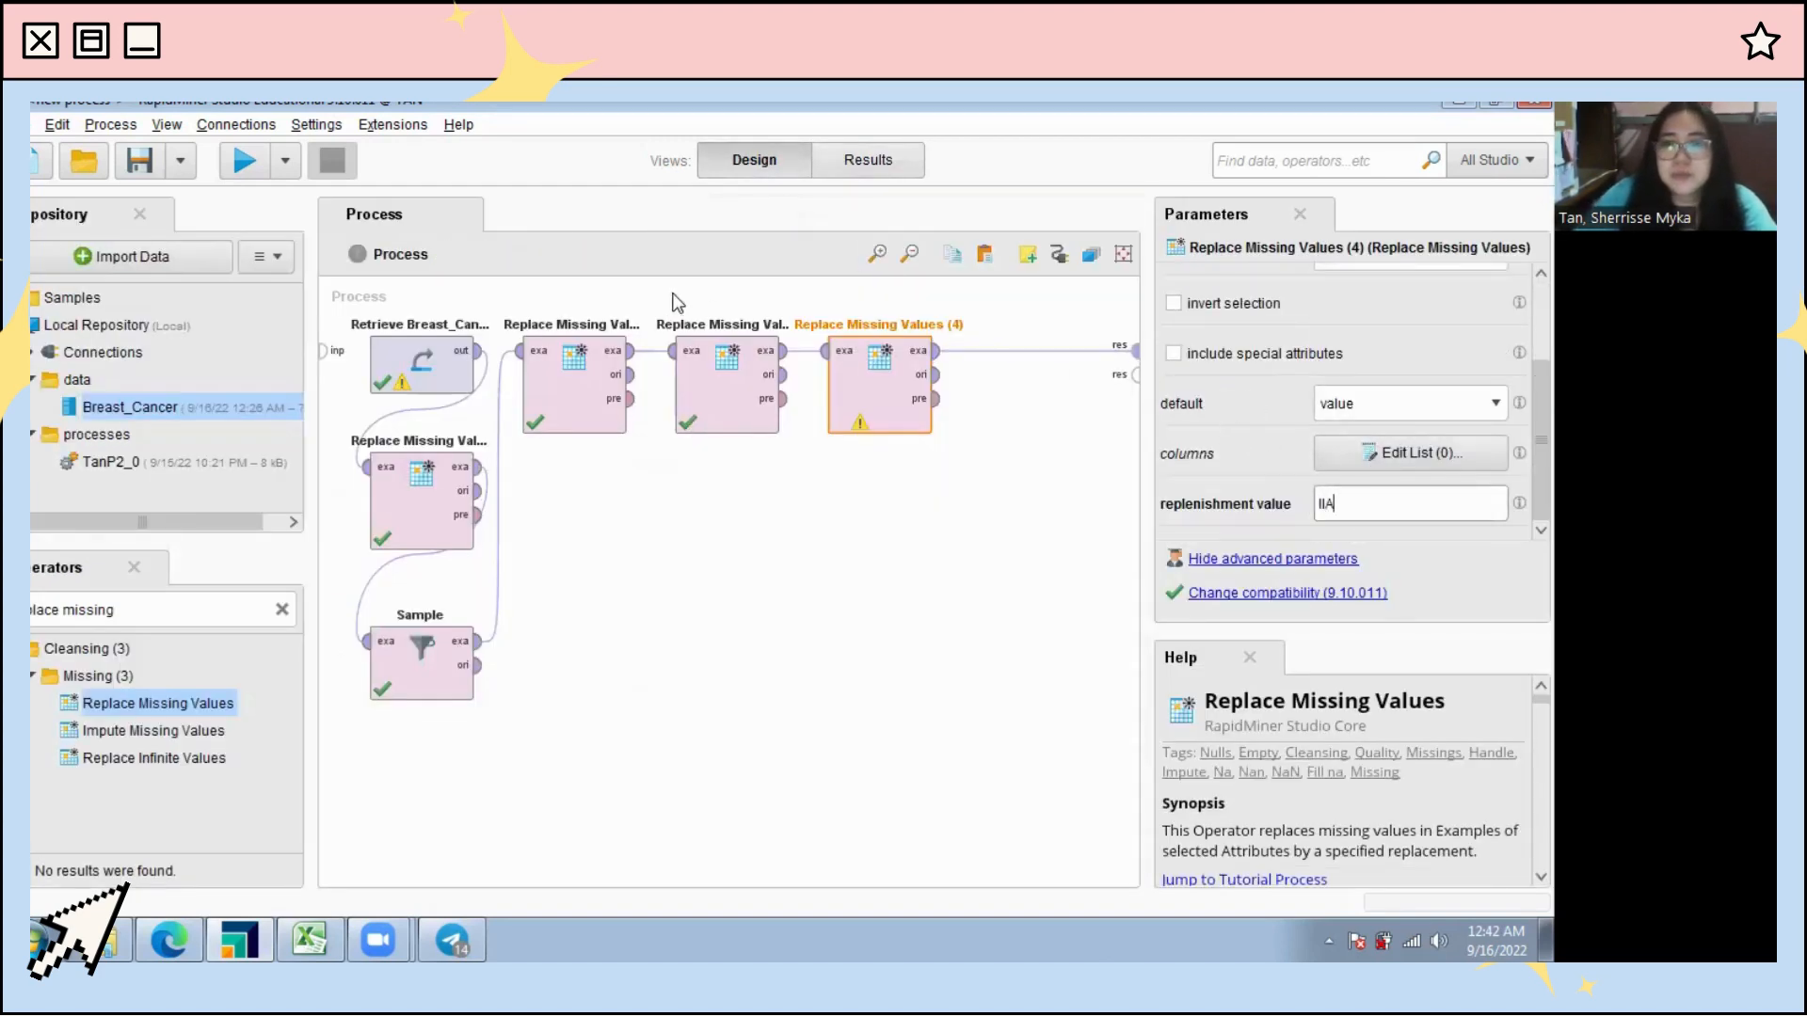
pyautogui.click(245, 162)
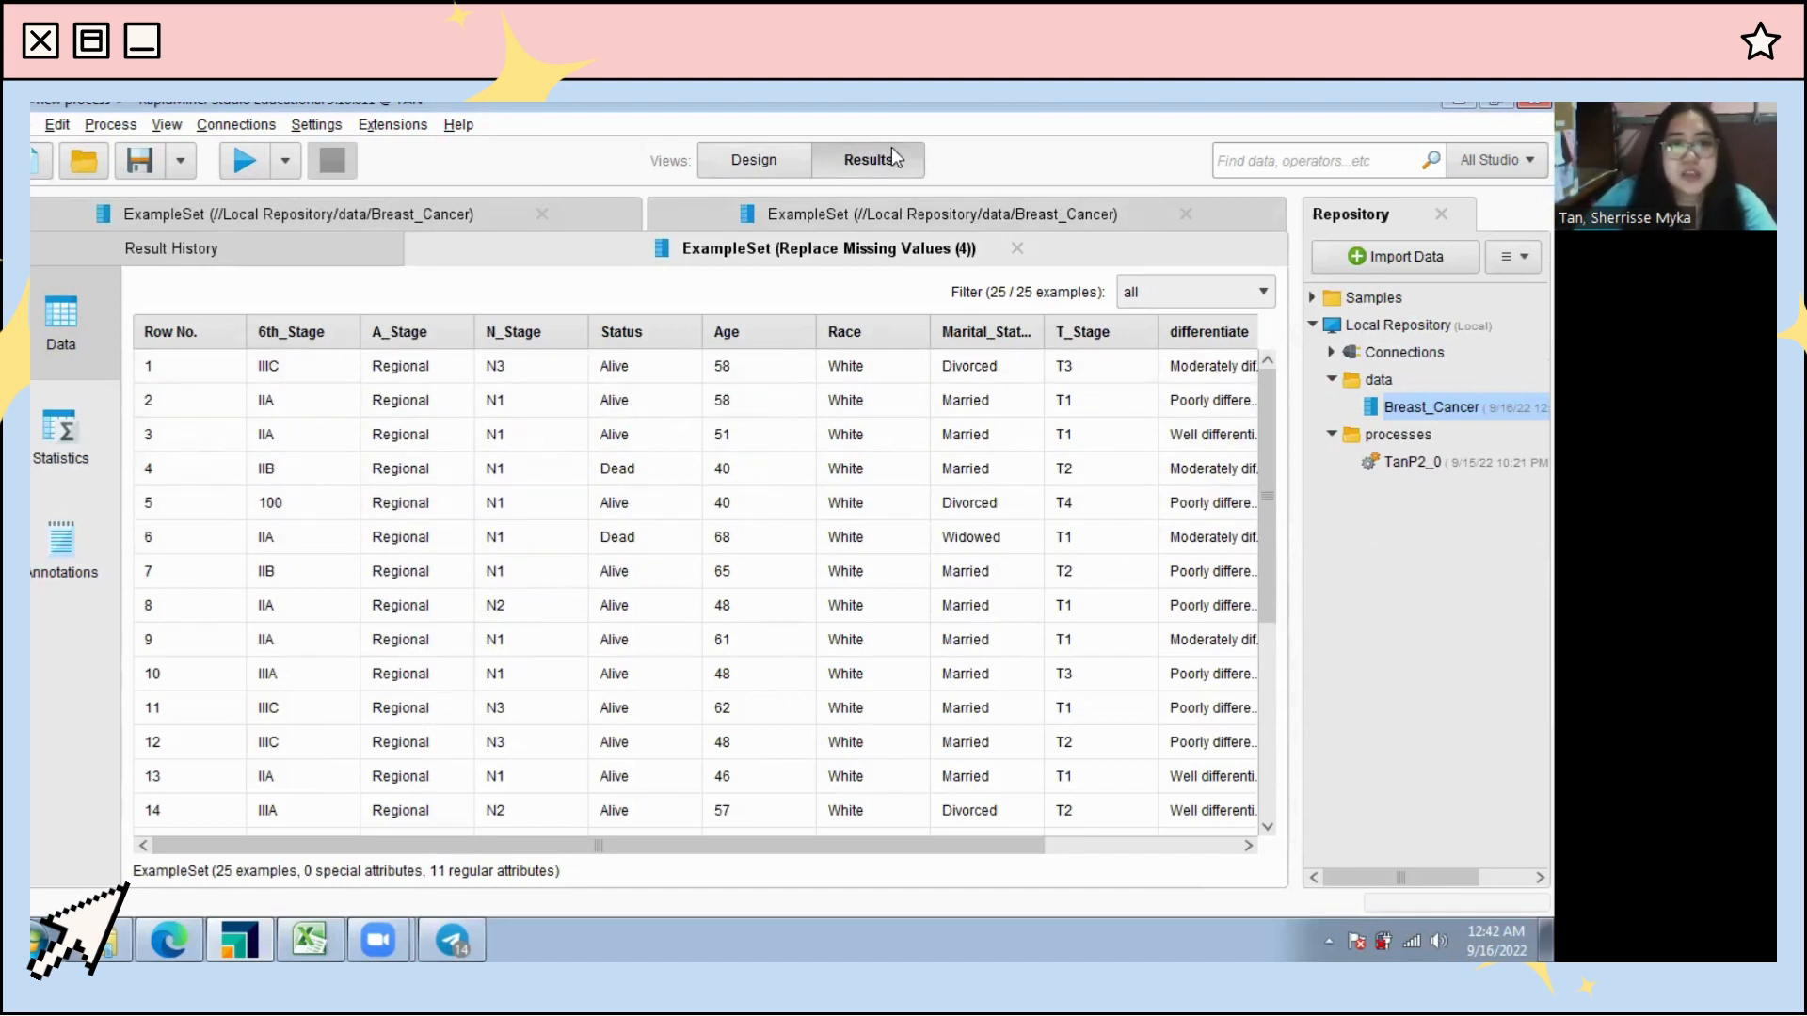
# Step: Search the operators for Replace and insert it between the fourth Replace Missing Values operator and the result port
pyautogui.click(754, 161)
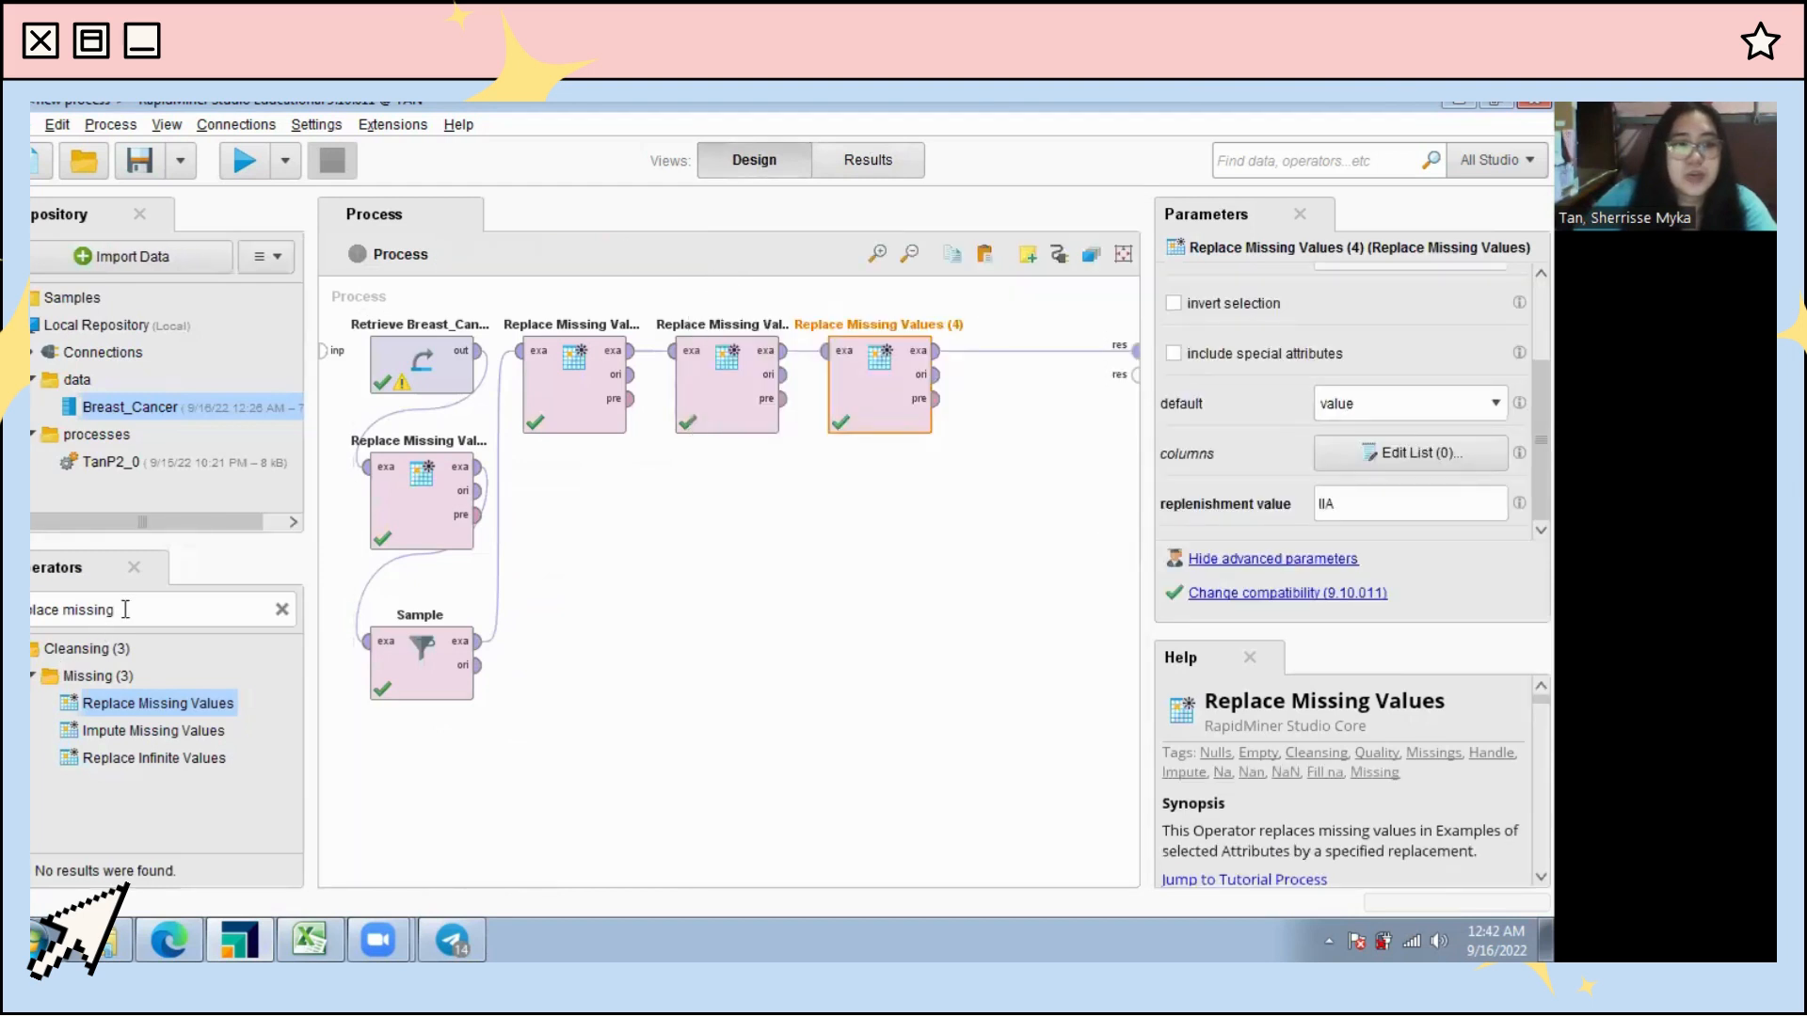
pyautogui.click(138, 612)
pyautogui.press('BackSpace')
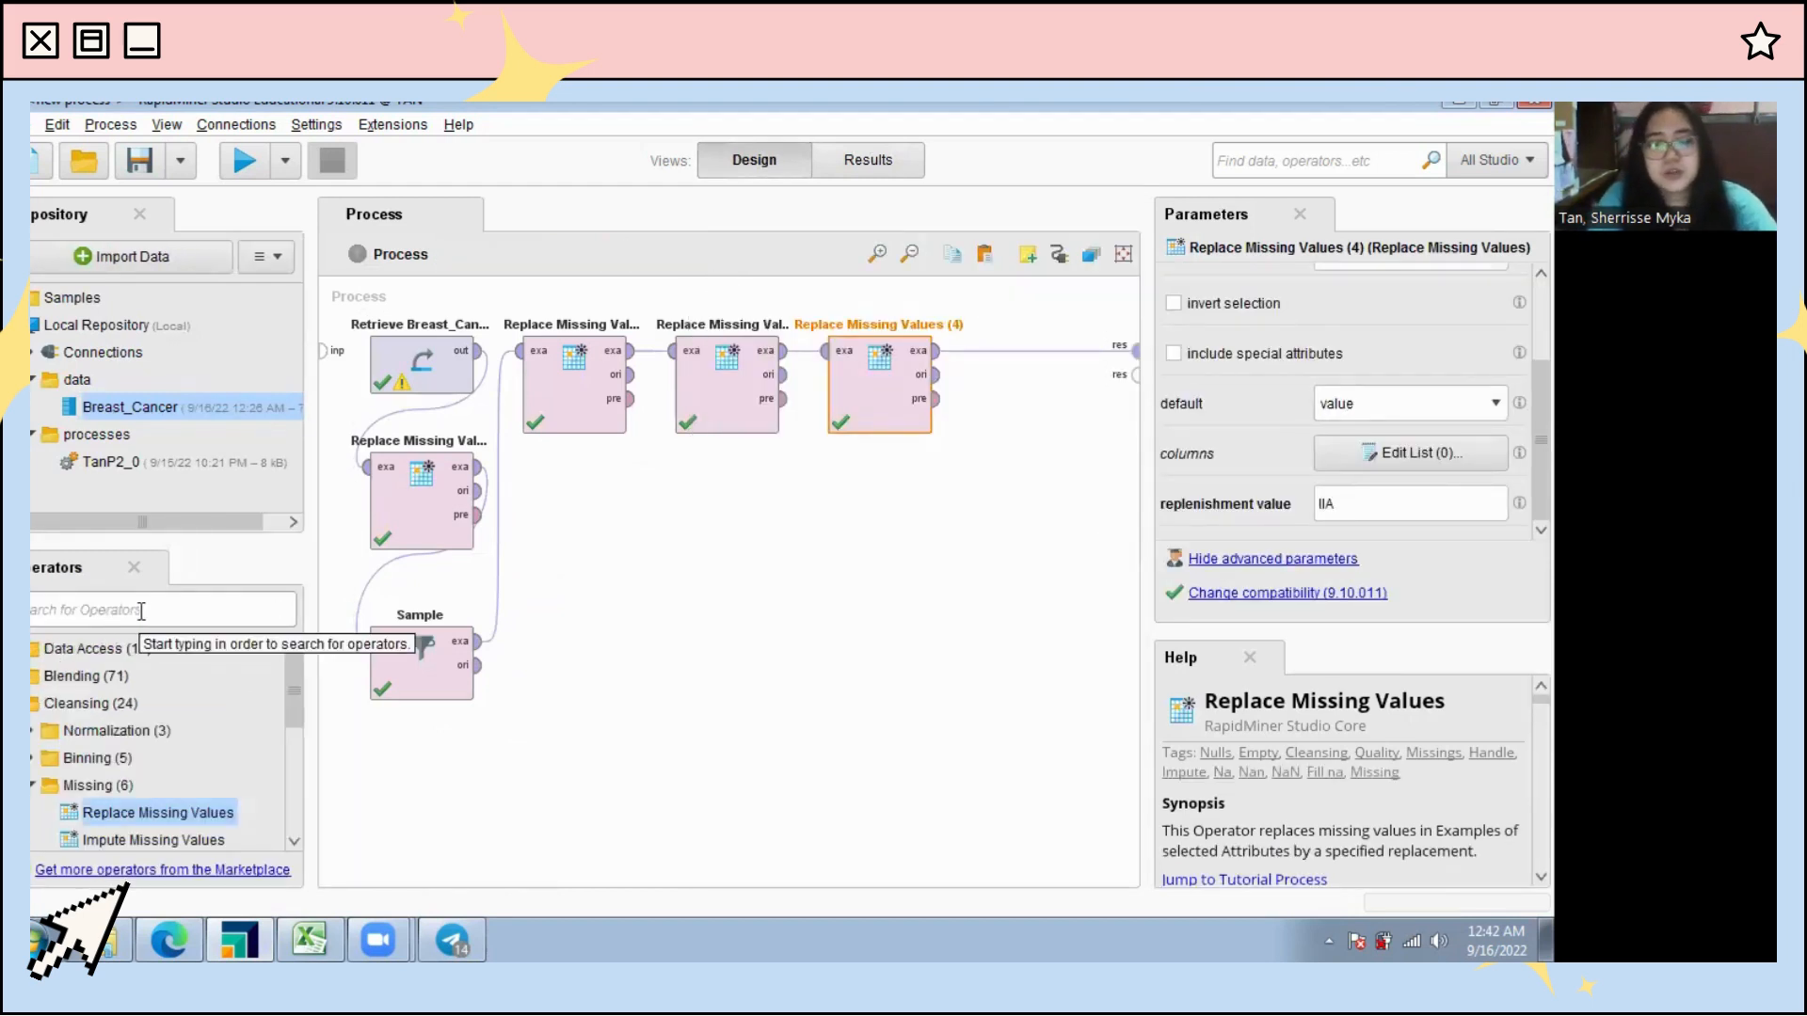
pyautogui.write('repla')
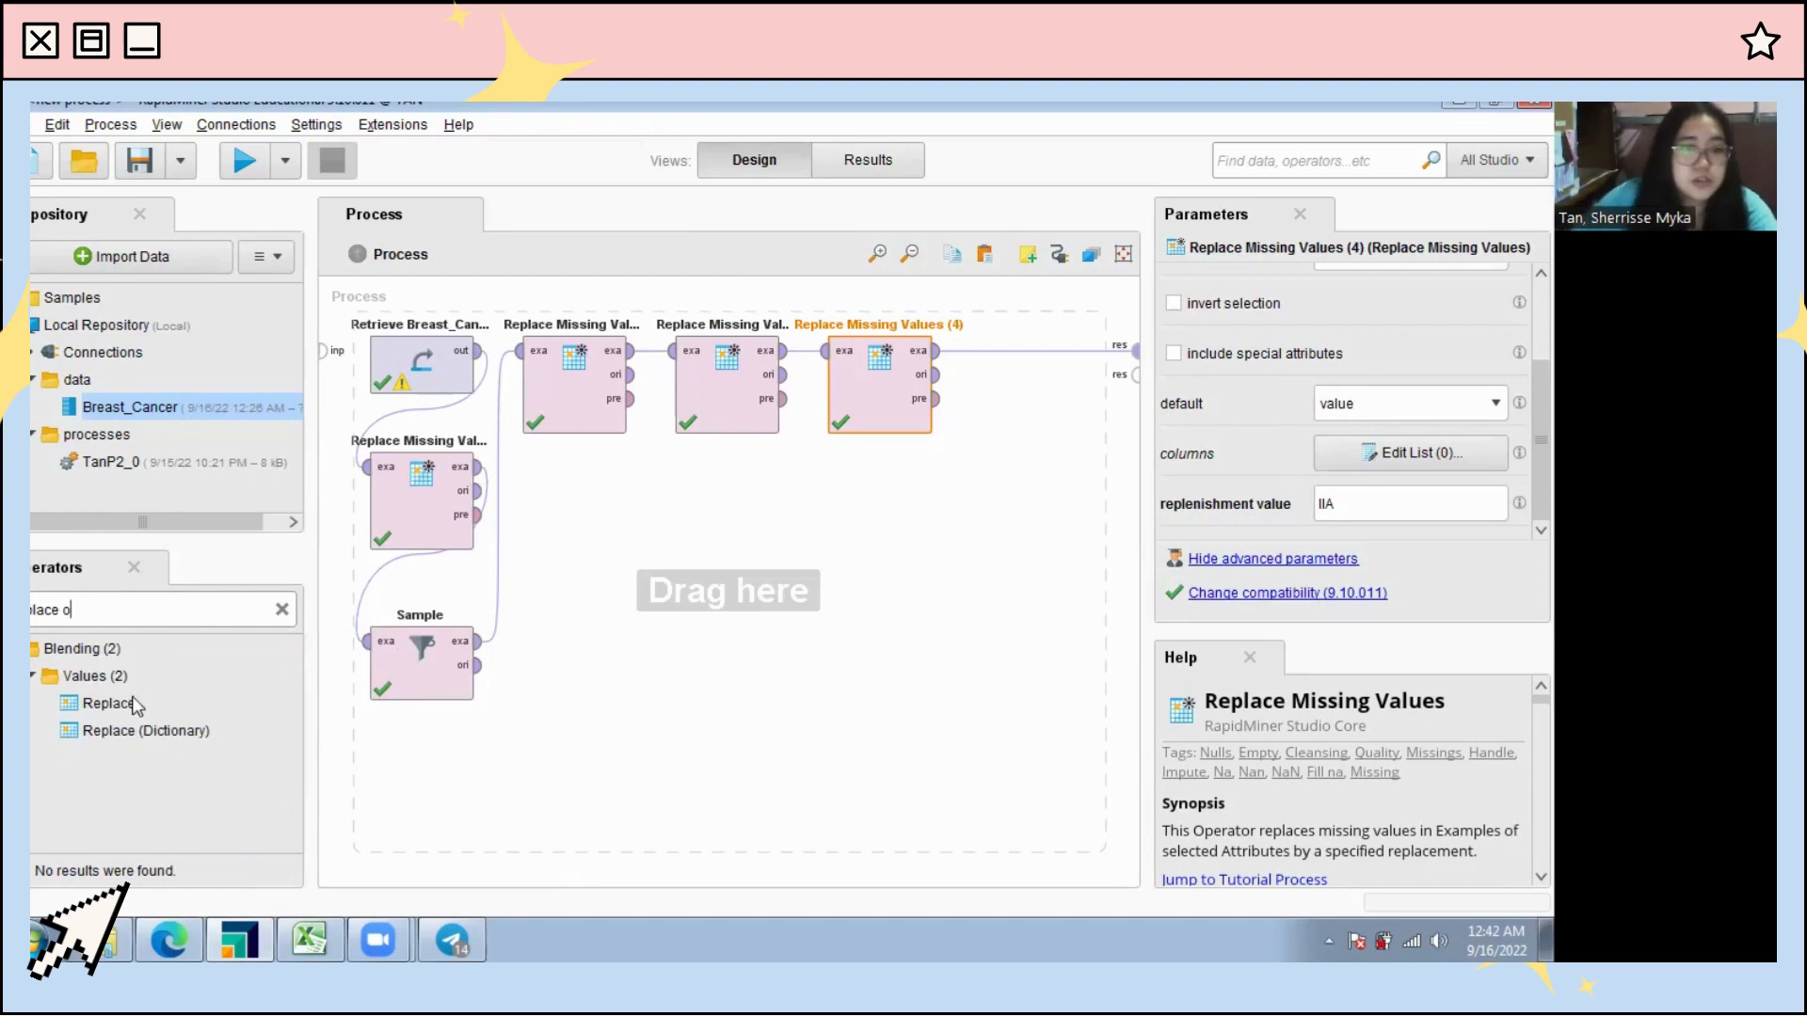
pyautogui.moveTo(135, 704); pyautogui.dragTo(979, 358)
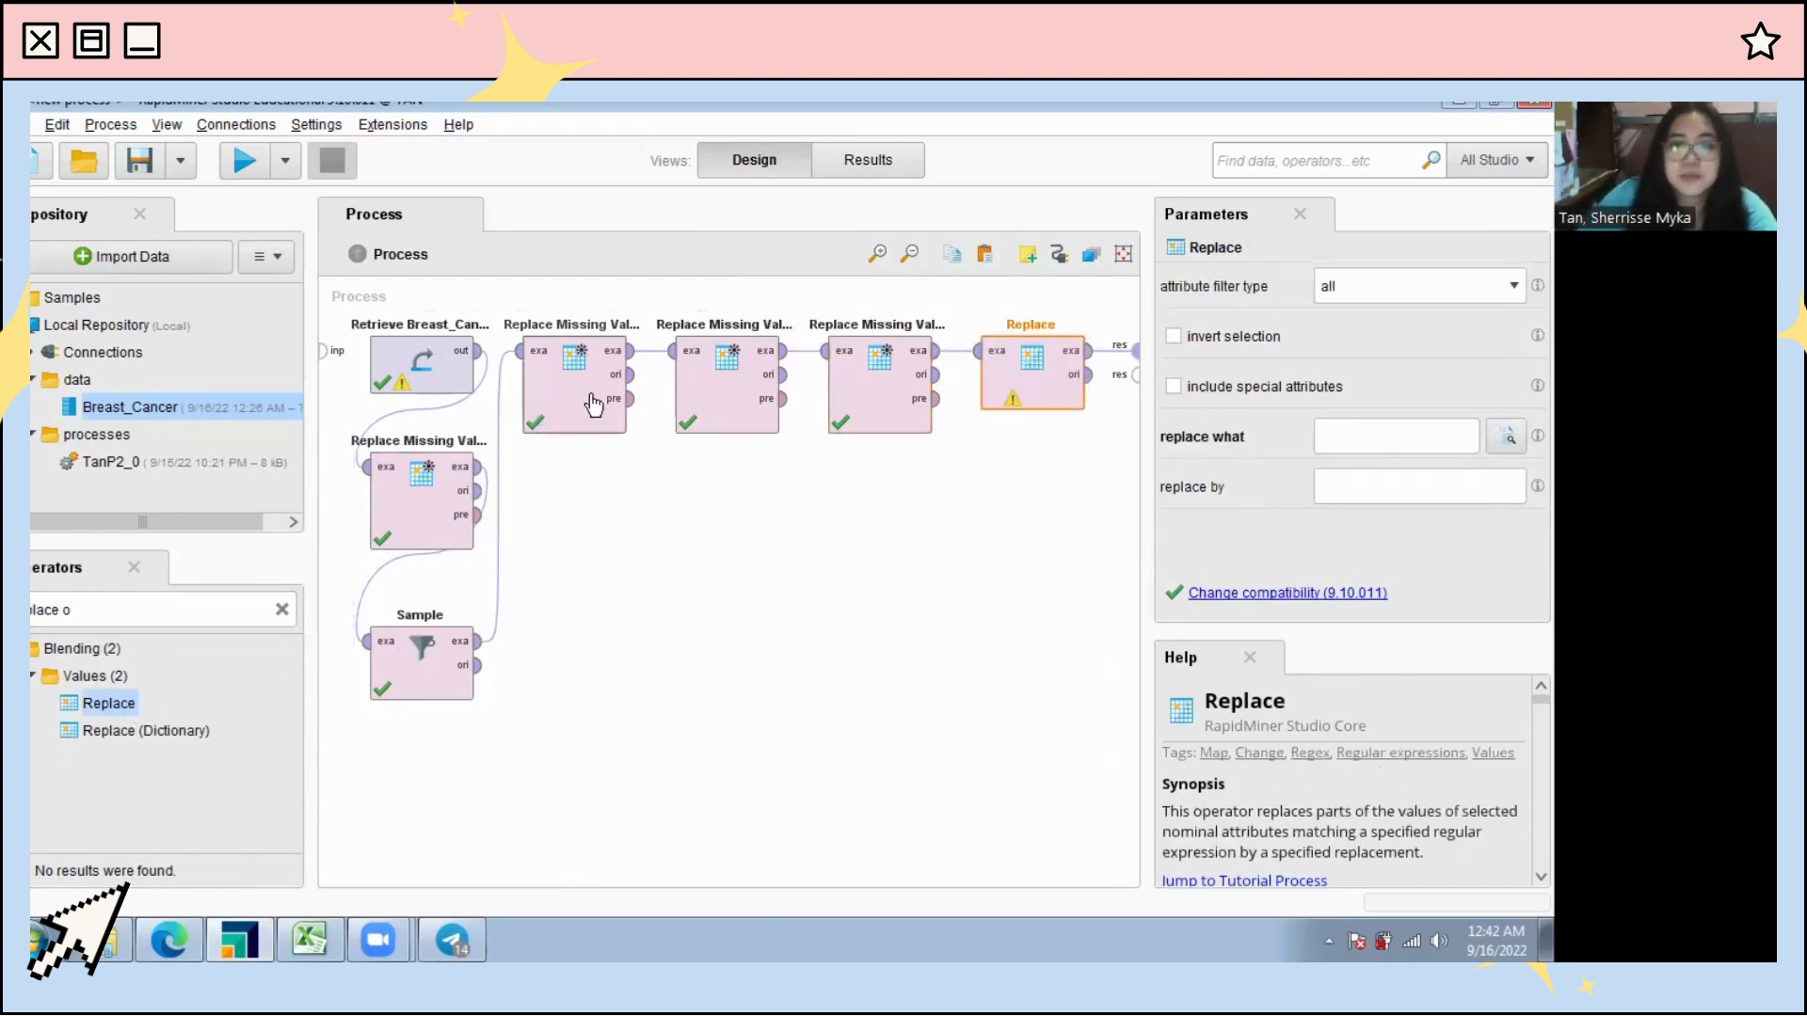
# Step: Limit the Replace operator to the single attribute 6th_Stage
pyautogui.click(1352, 287)
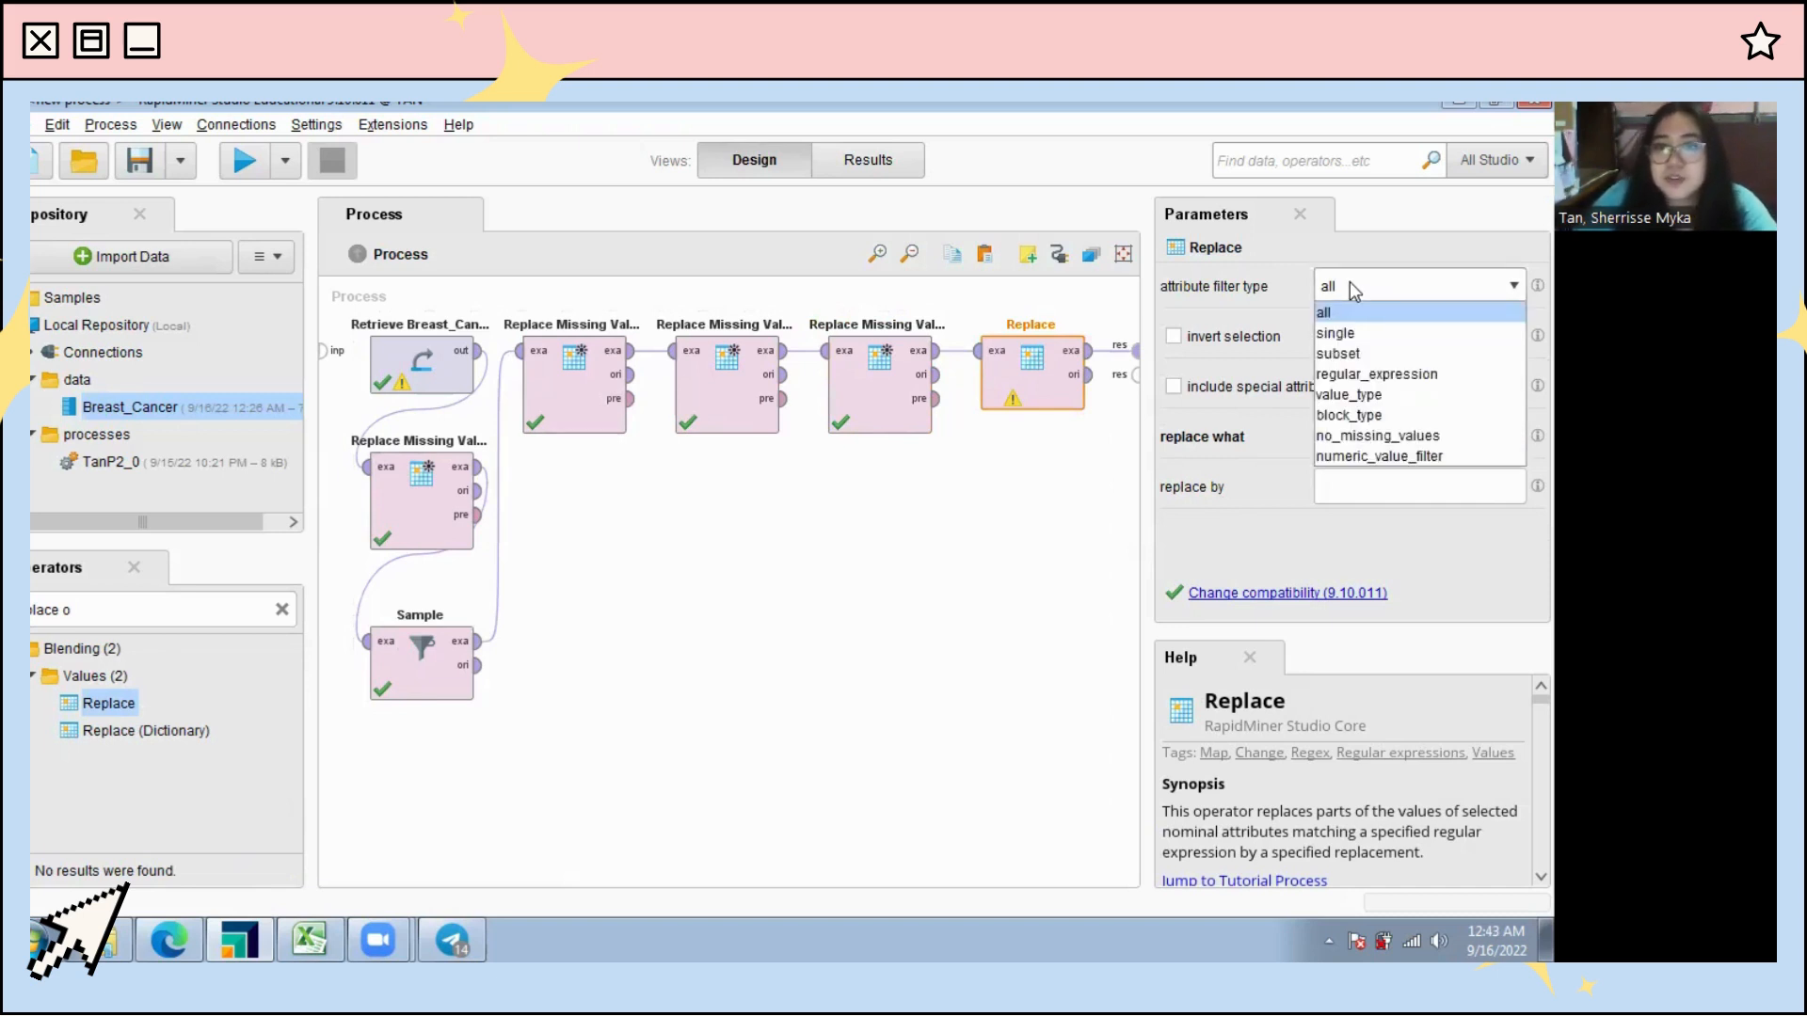
pyautogui.click(1340, 333)
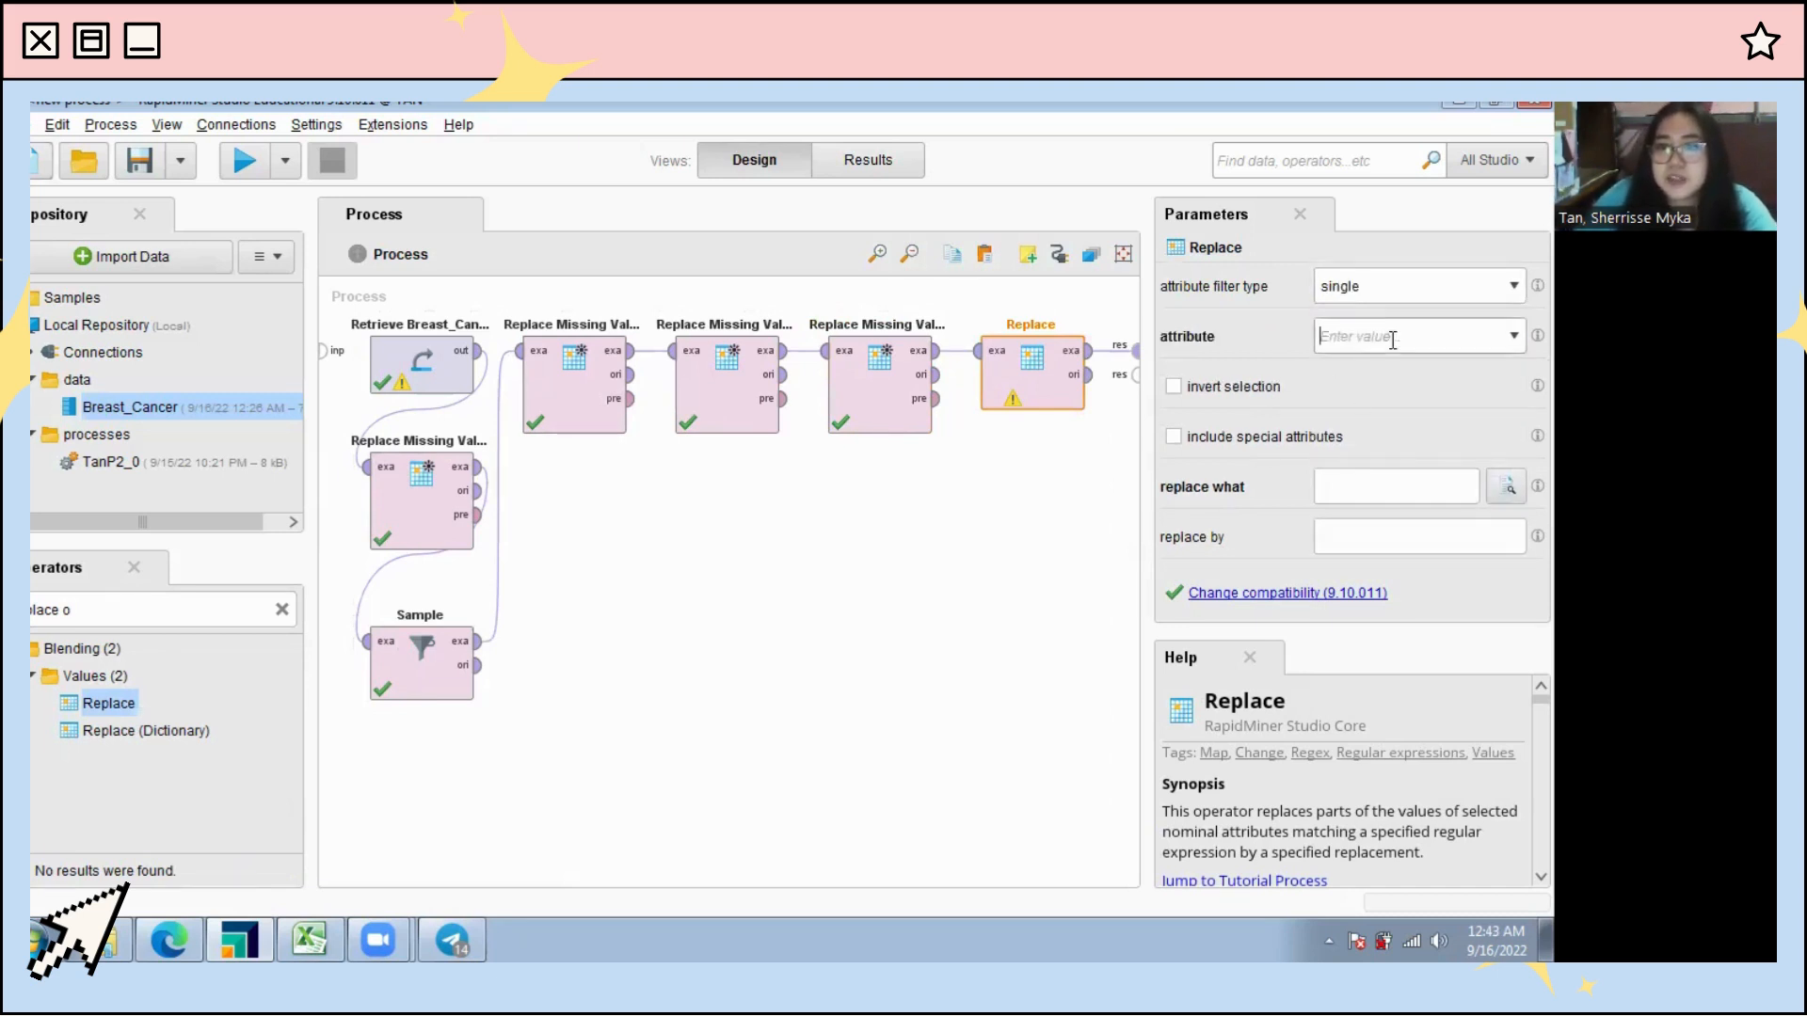
pyautogui.click(1513, 336)
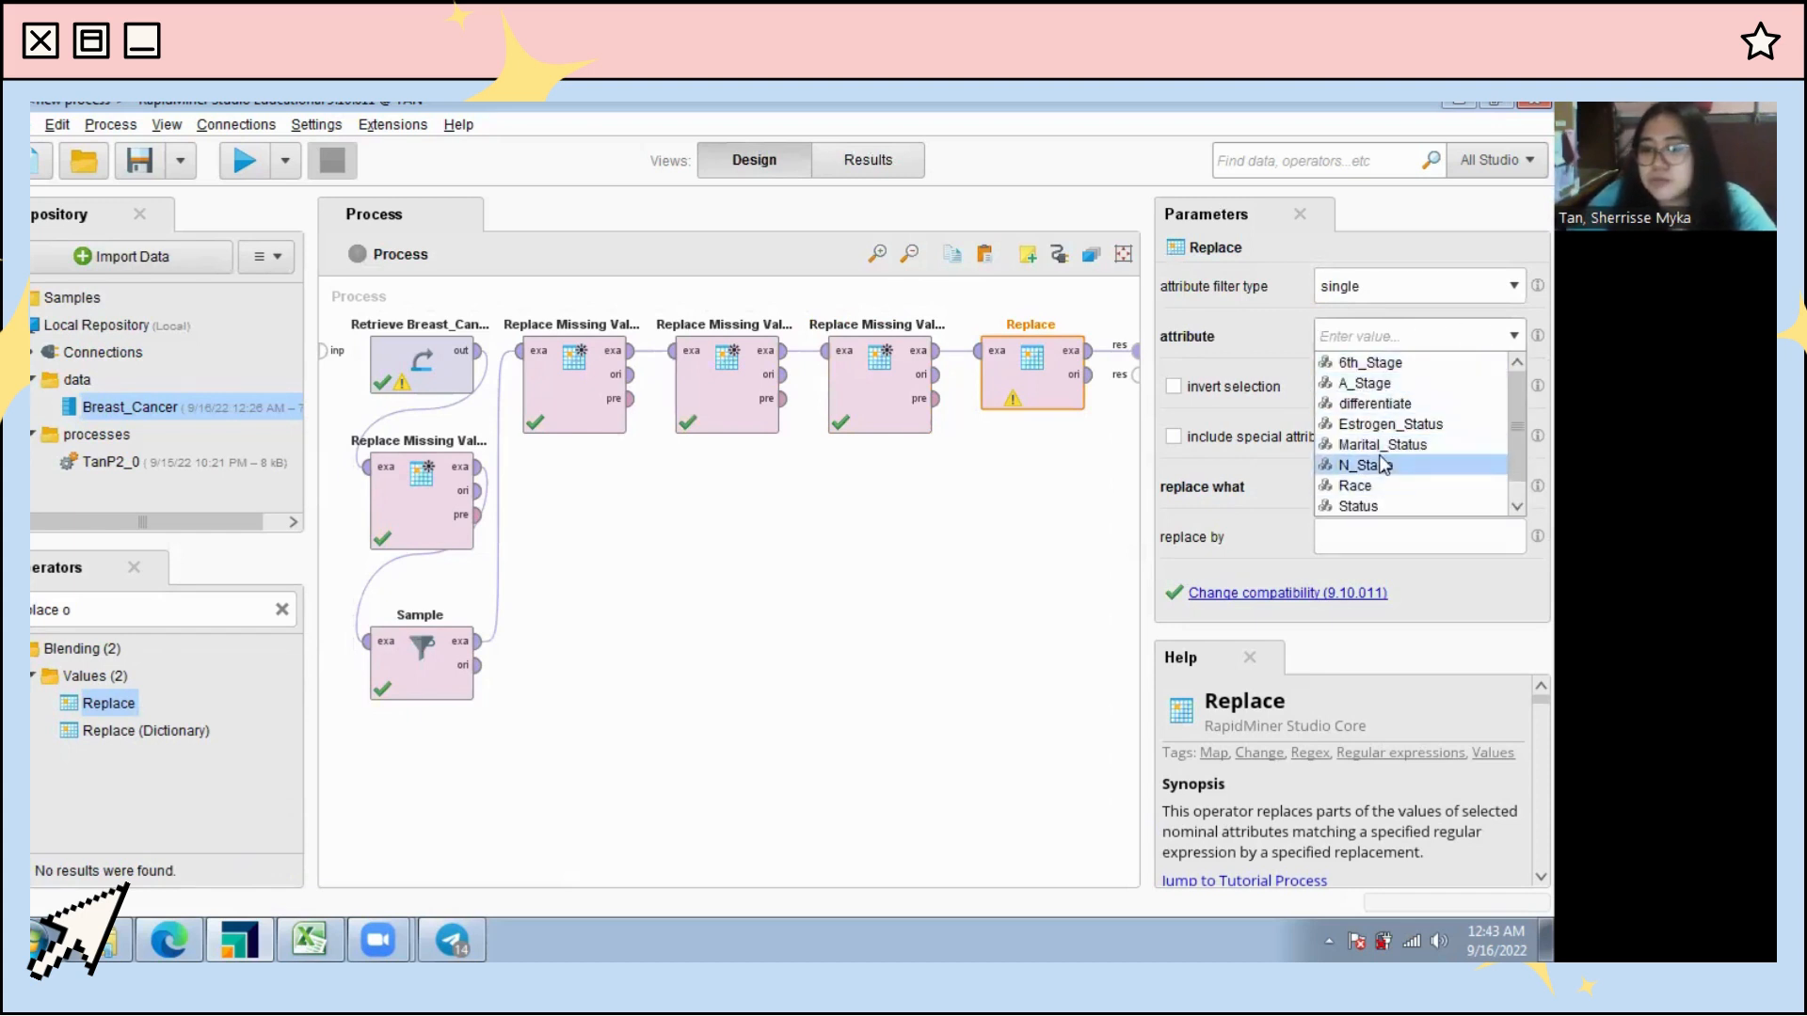
pyautogui.click(1370, 363)
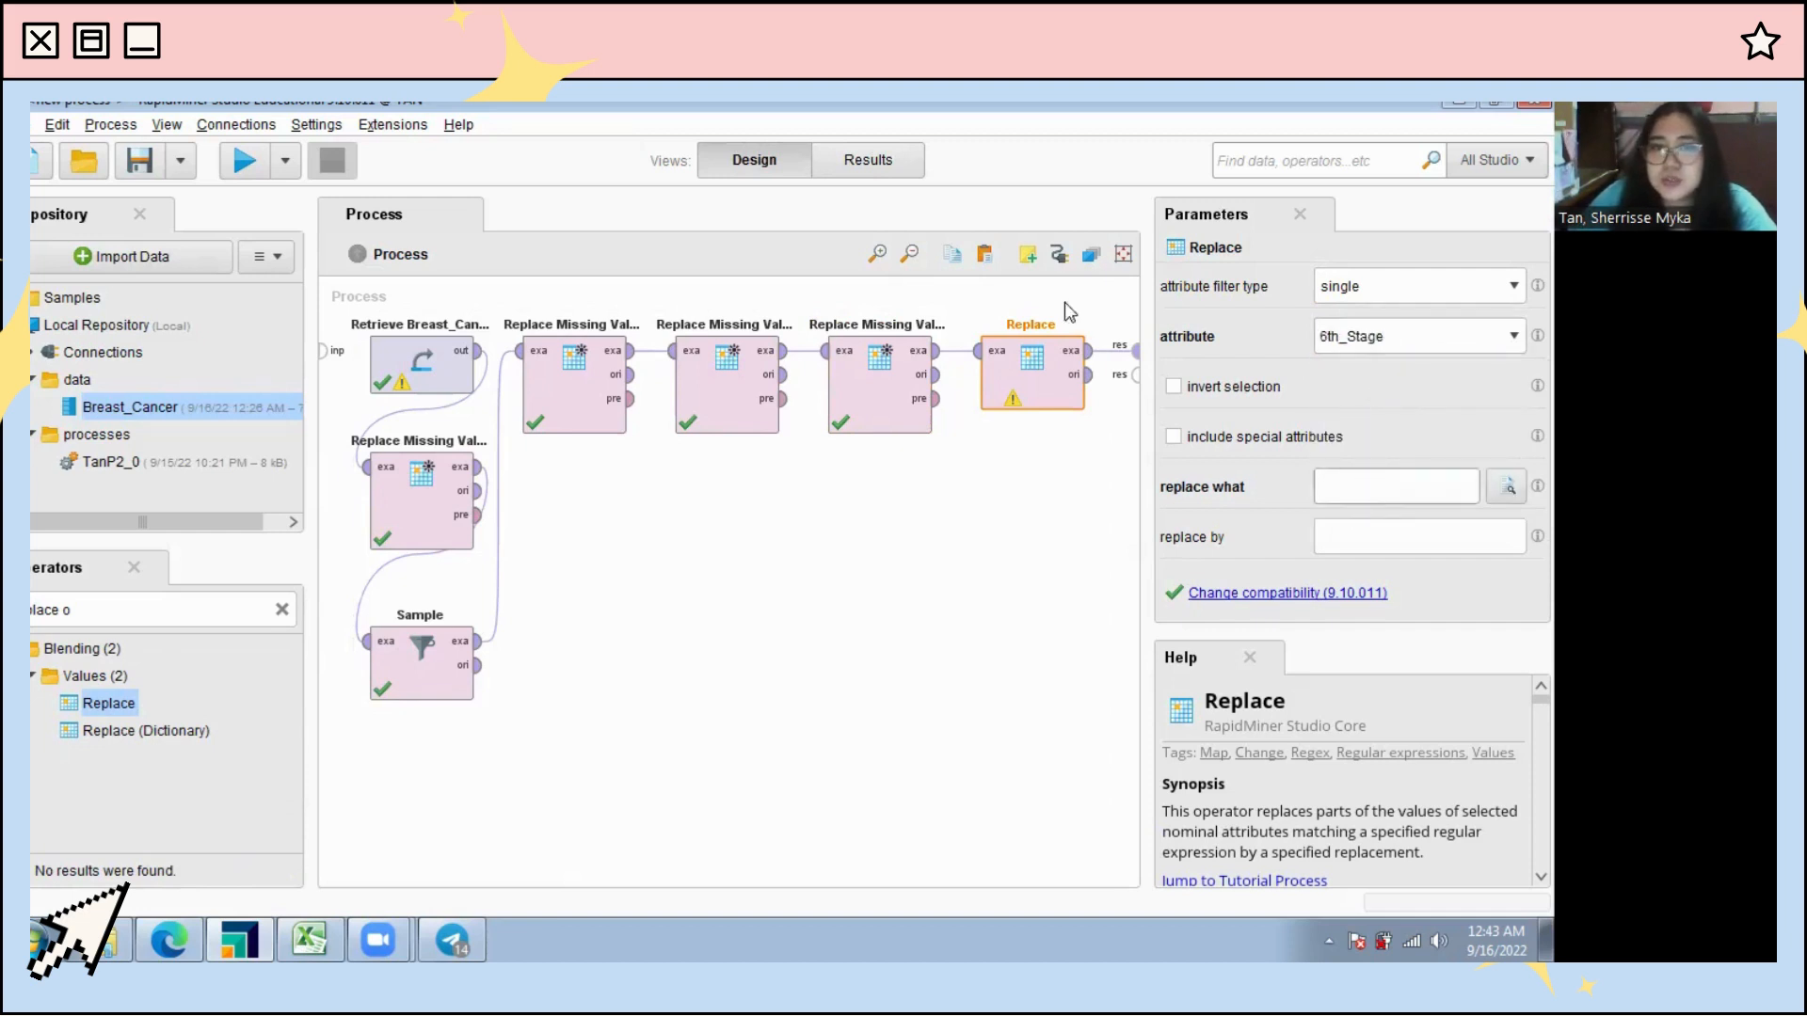
# Step: Check the source data for the invalid 6th_Stage entry, set Replace to change 100 to IIA, and run the process
pyautogui.click(885, 169)
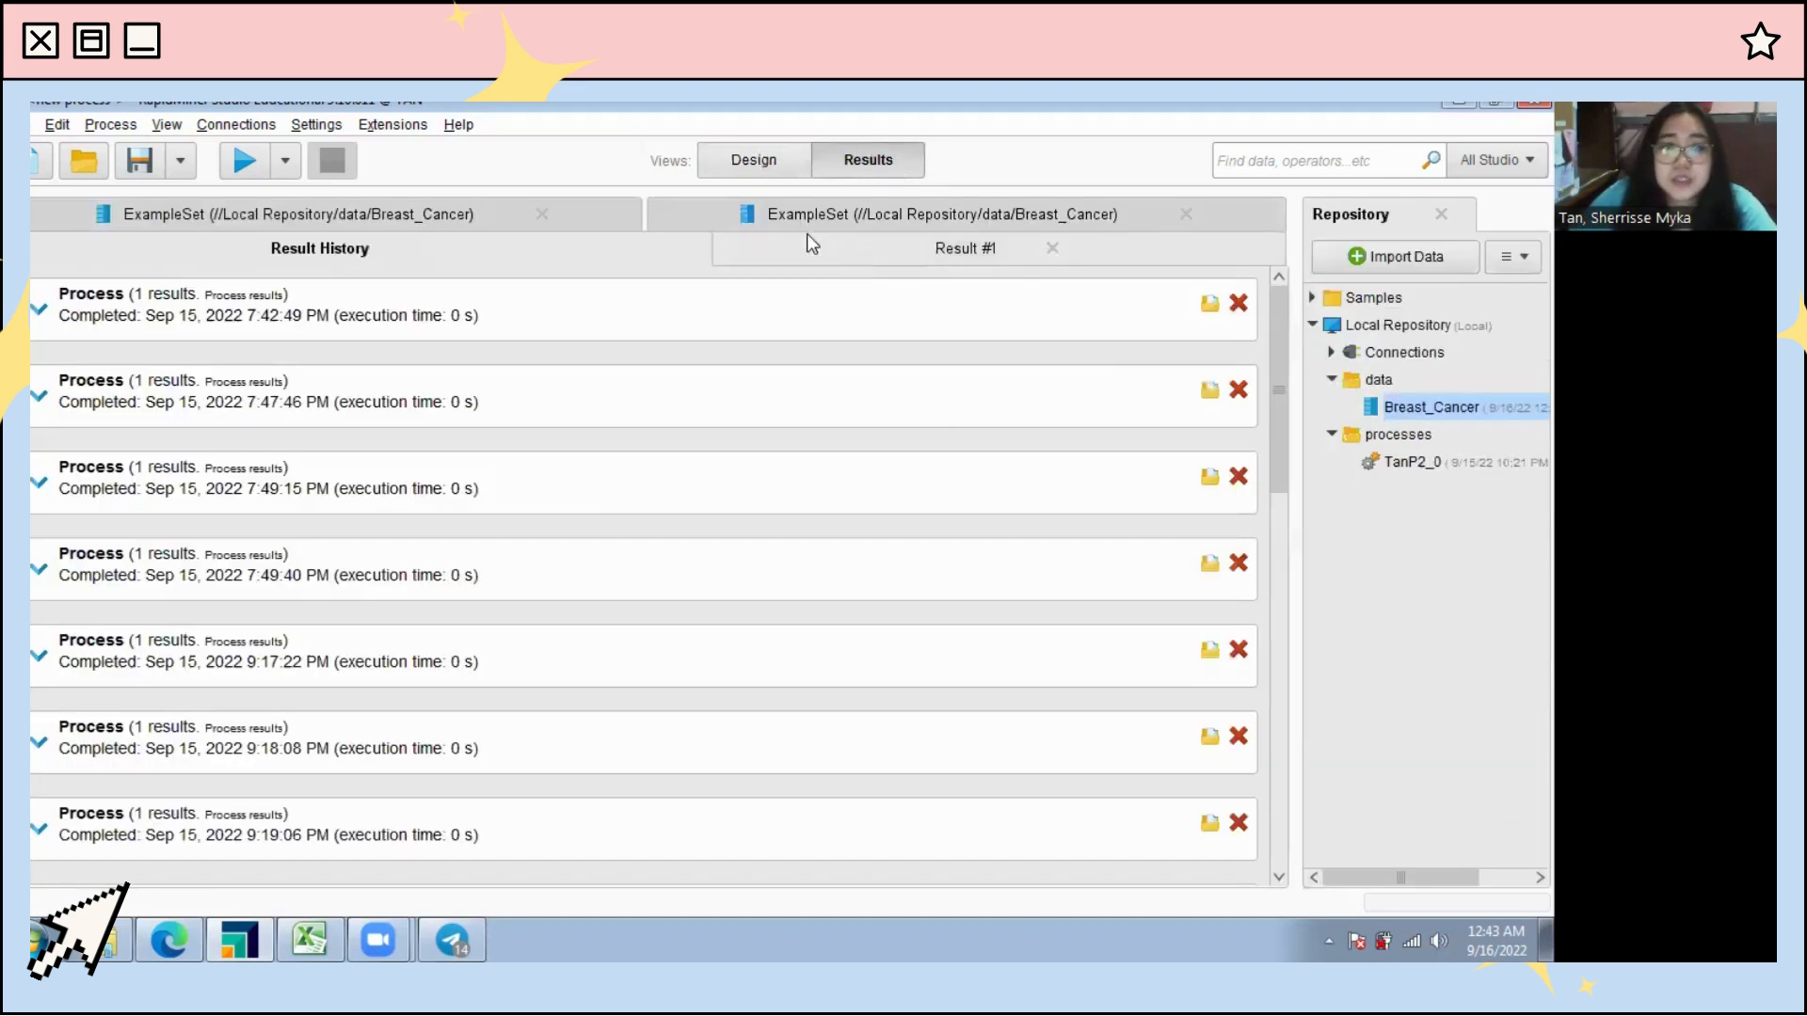
pyautogui.click(768, 158)
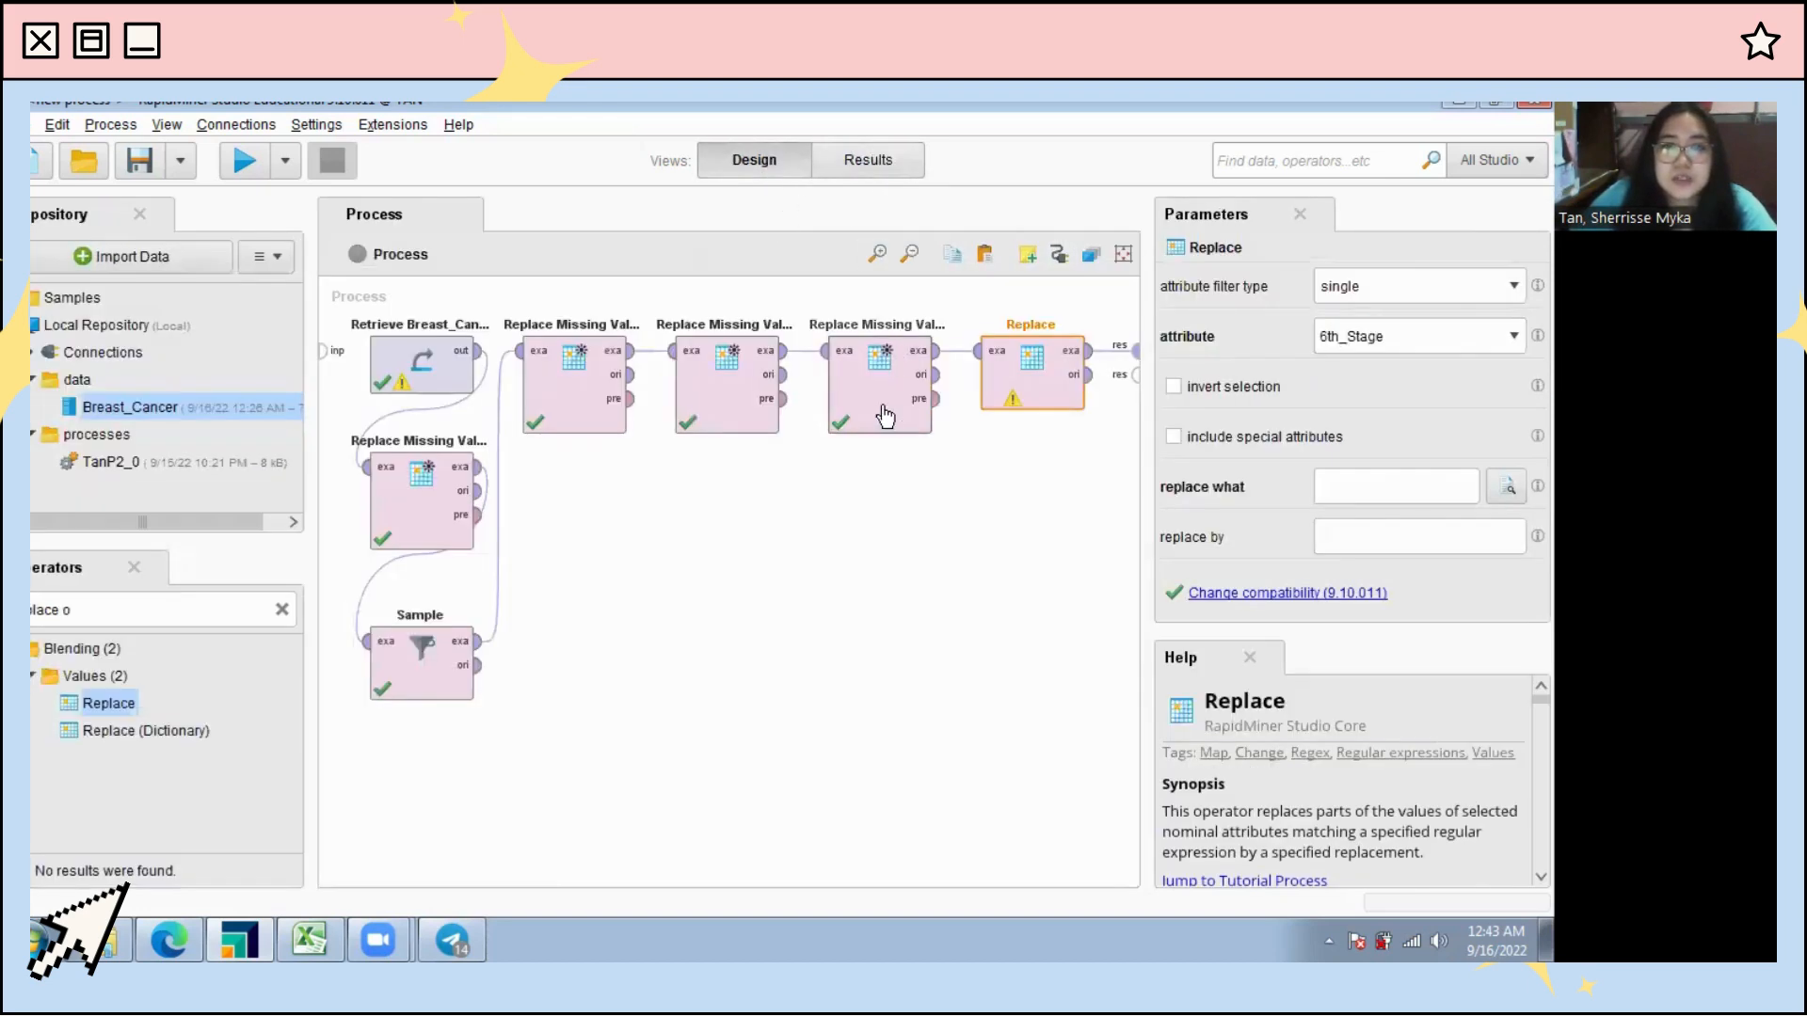
pyautogui.click(861, 162)
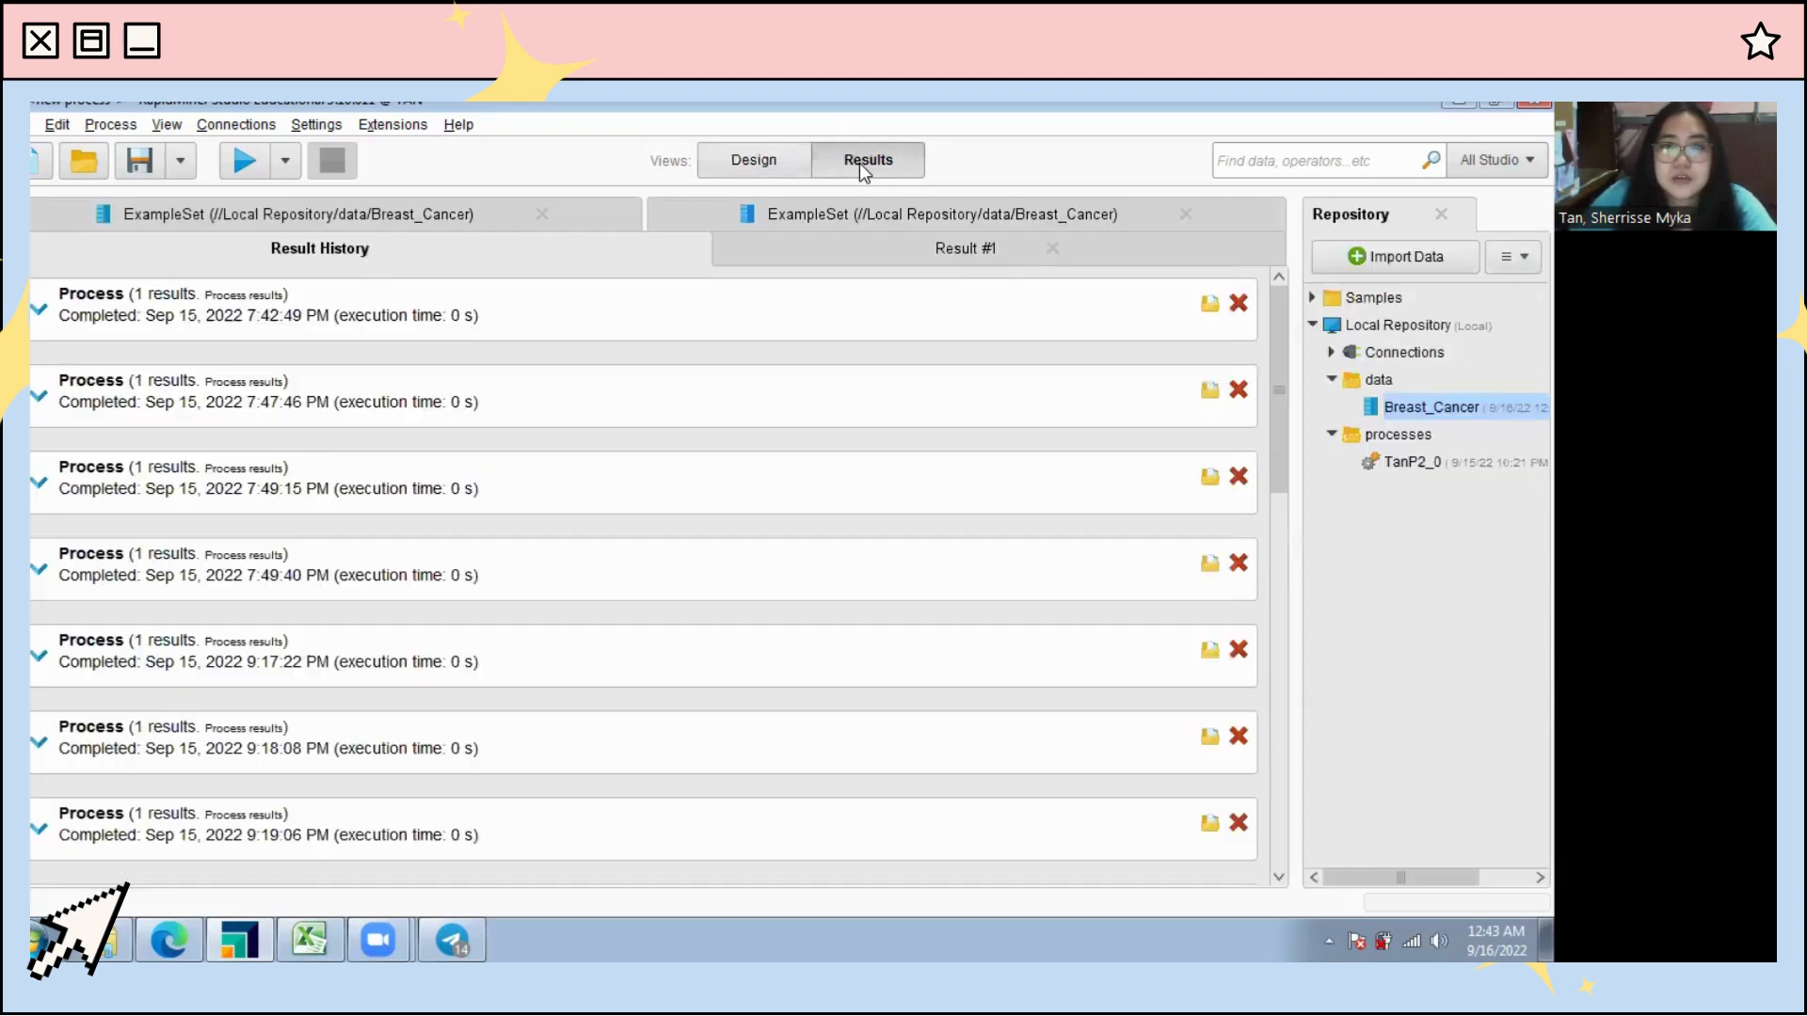
pyautogui.click(817, 212)
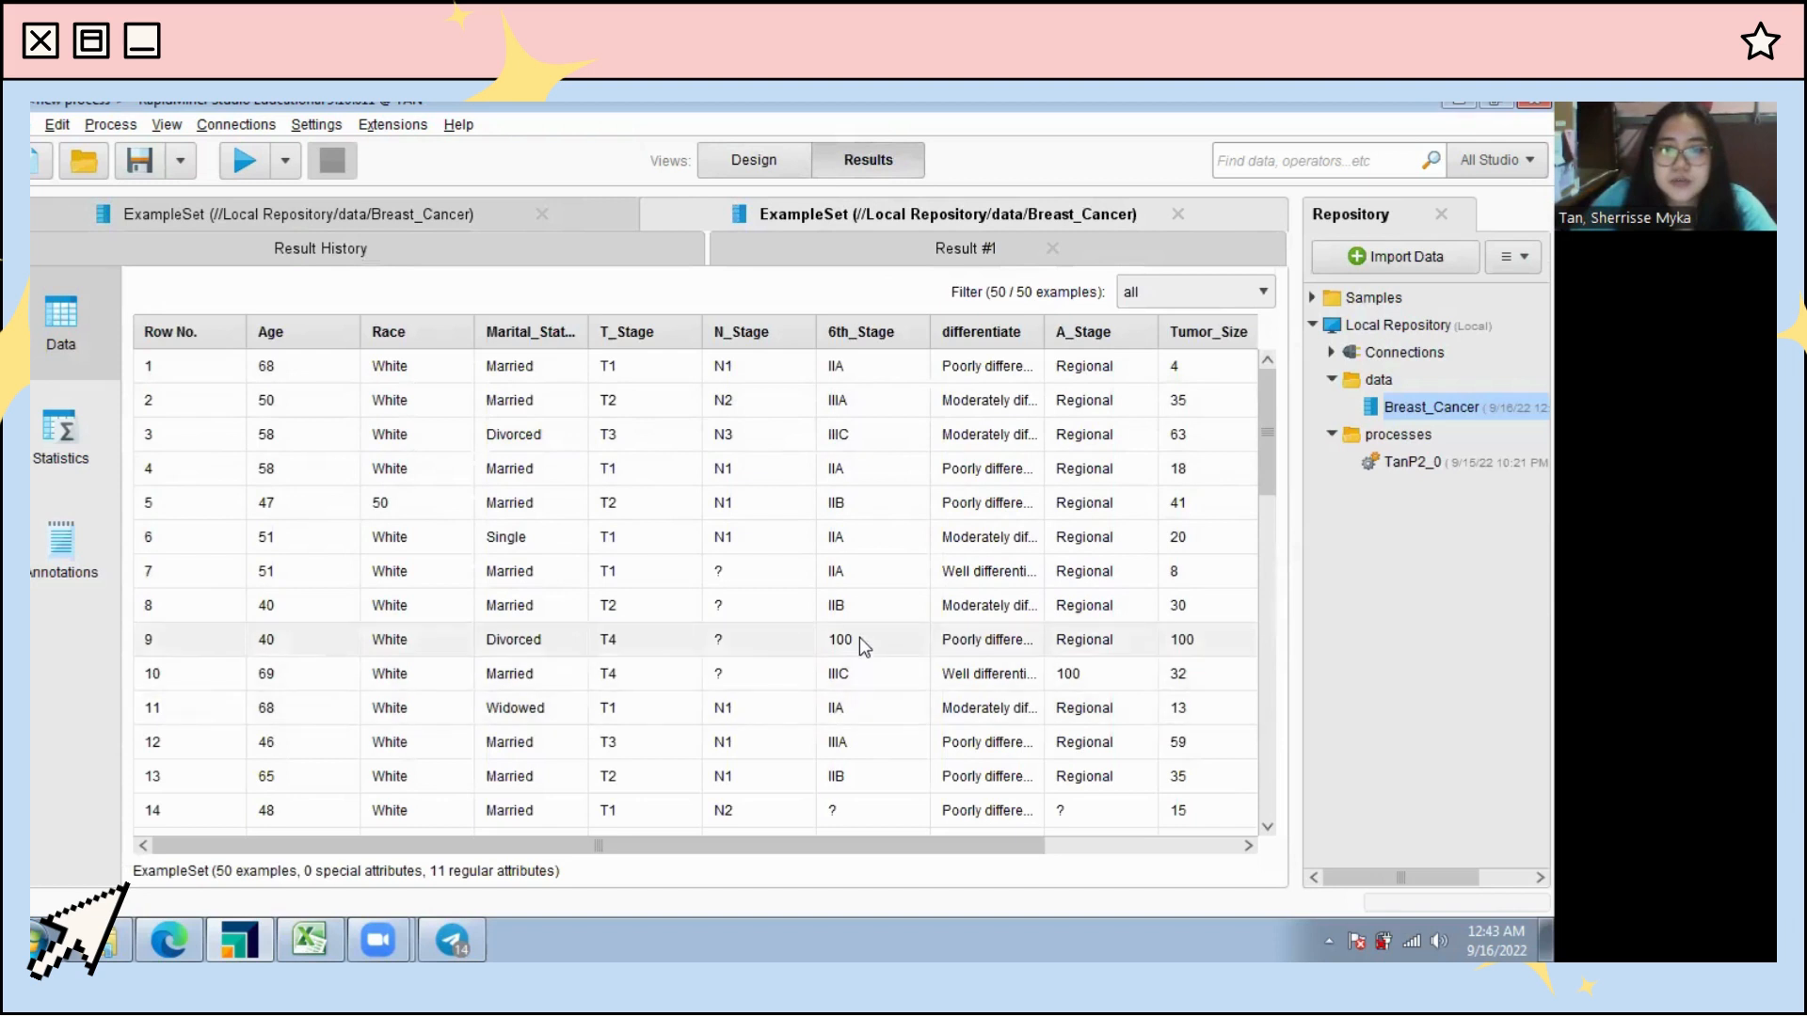
pyautogui.scroll(-1, 861, 636)
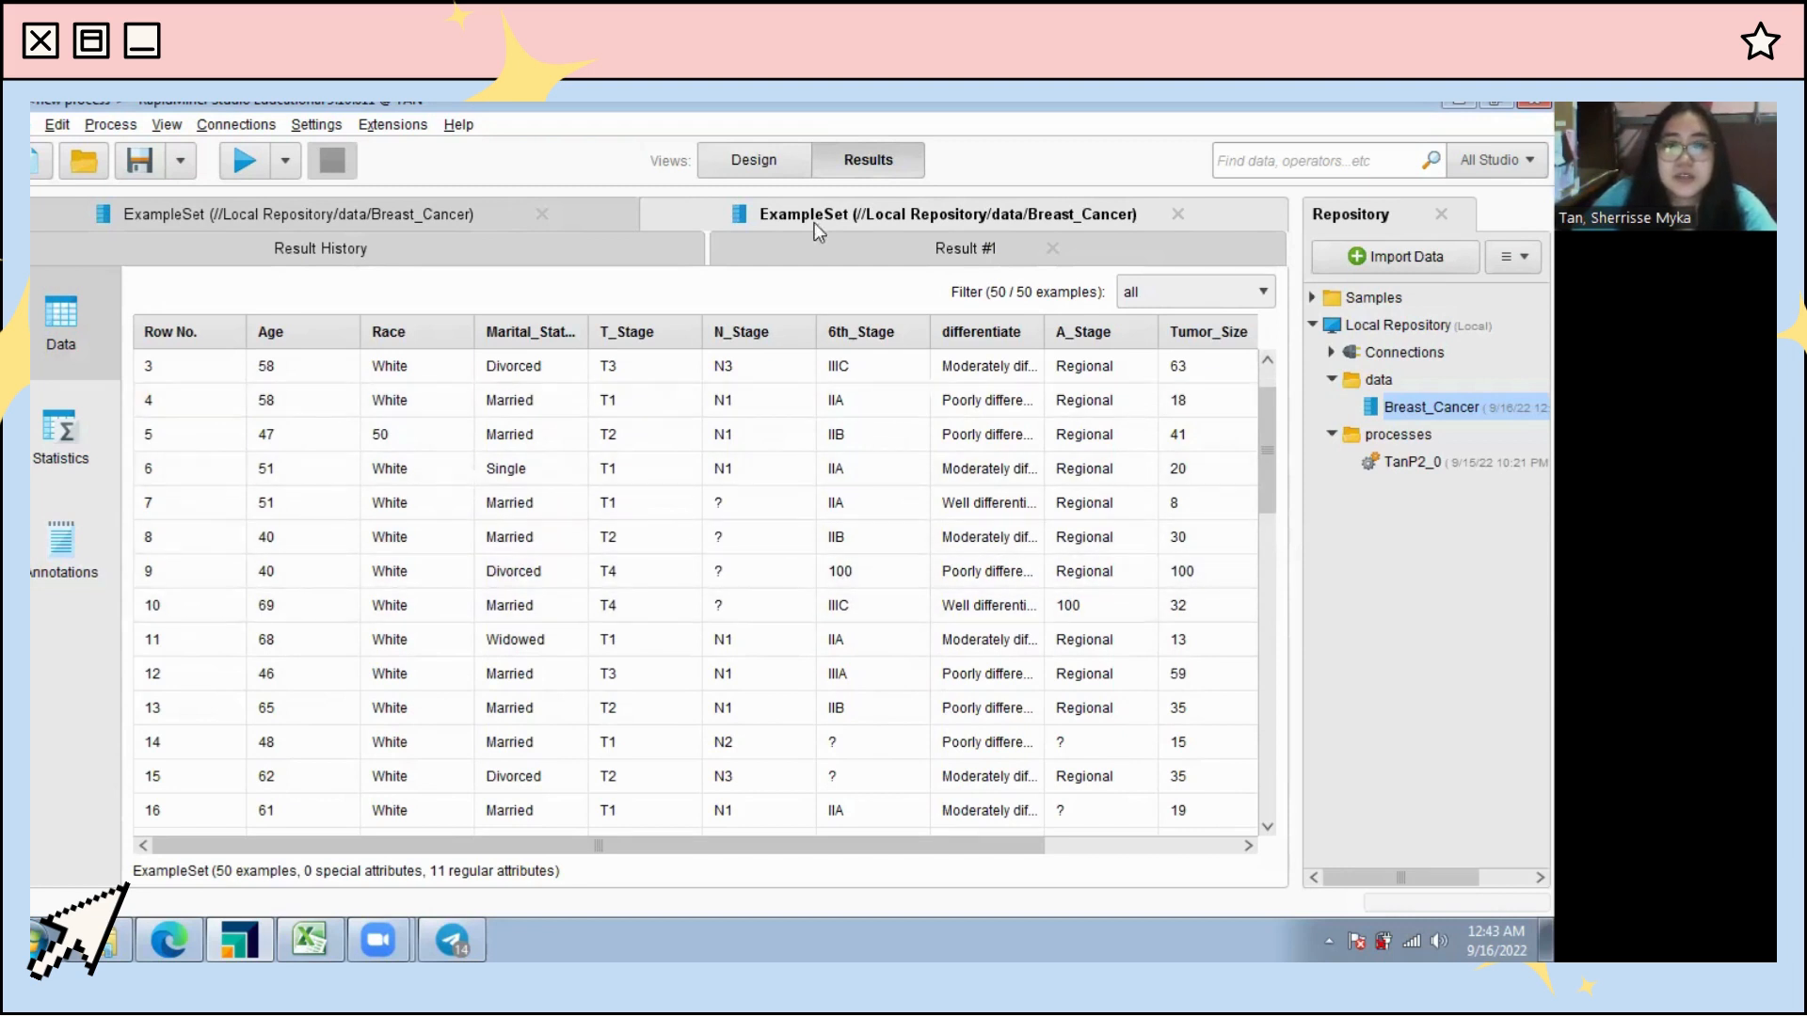
pyautogui.click(760, 162)
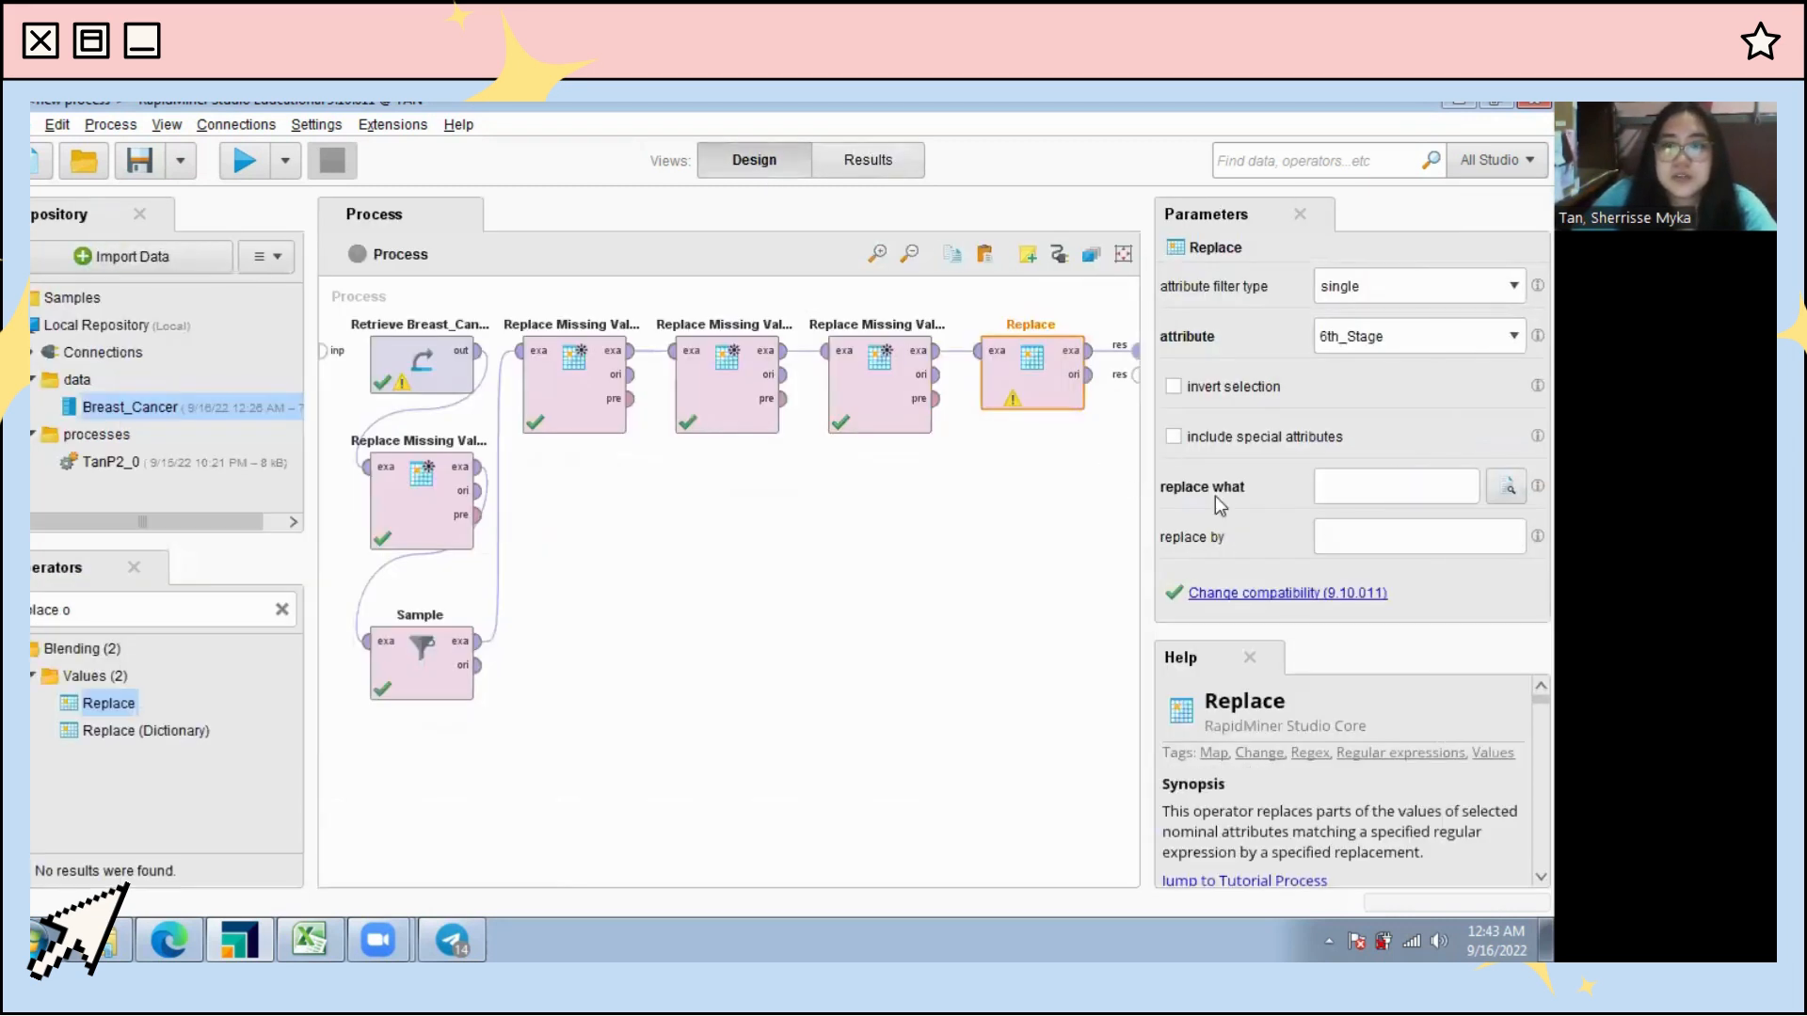
pyautogui.click(1376, 490)
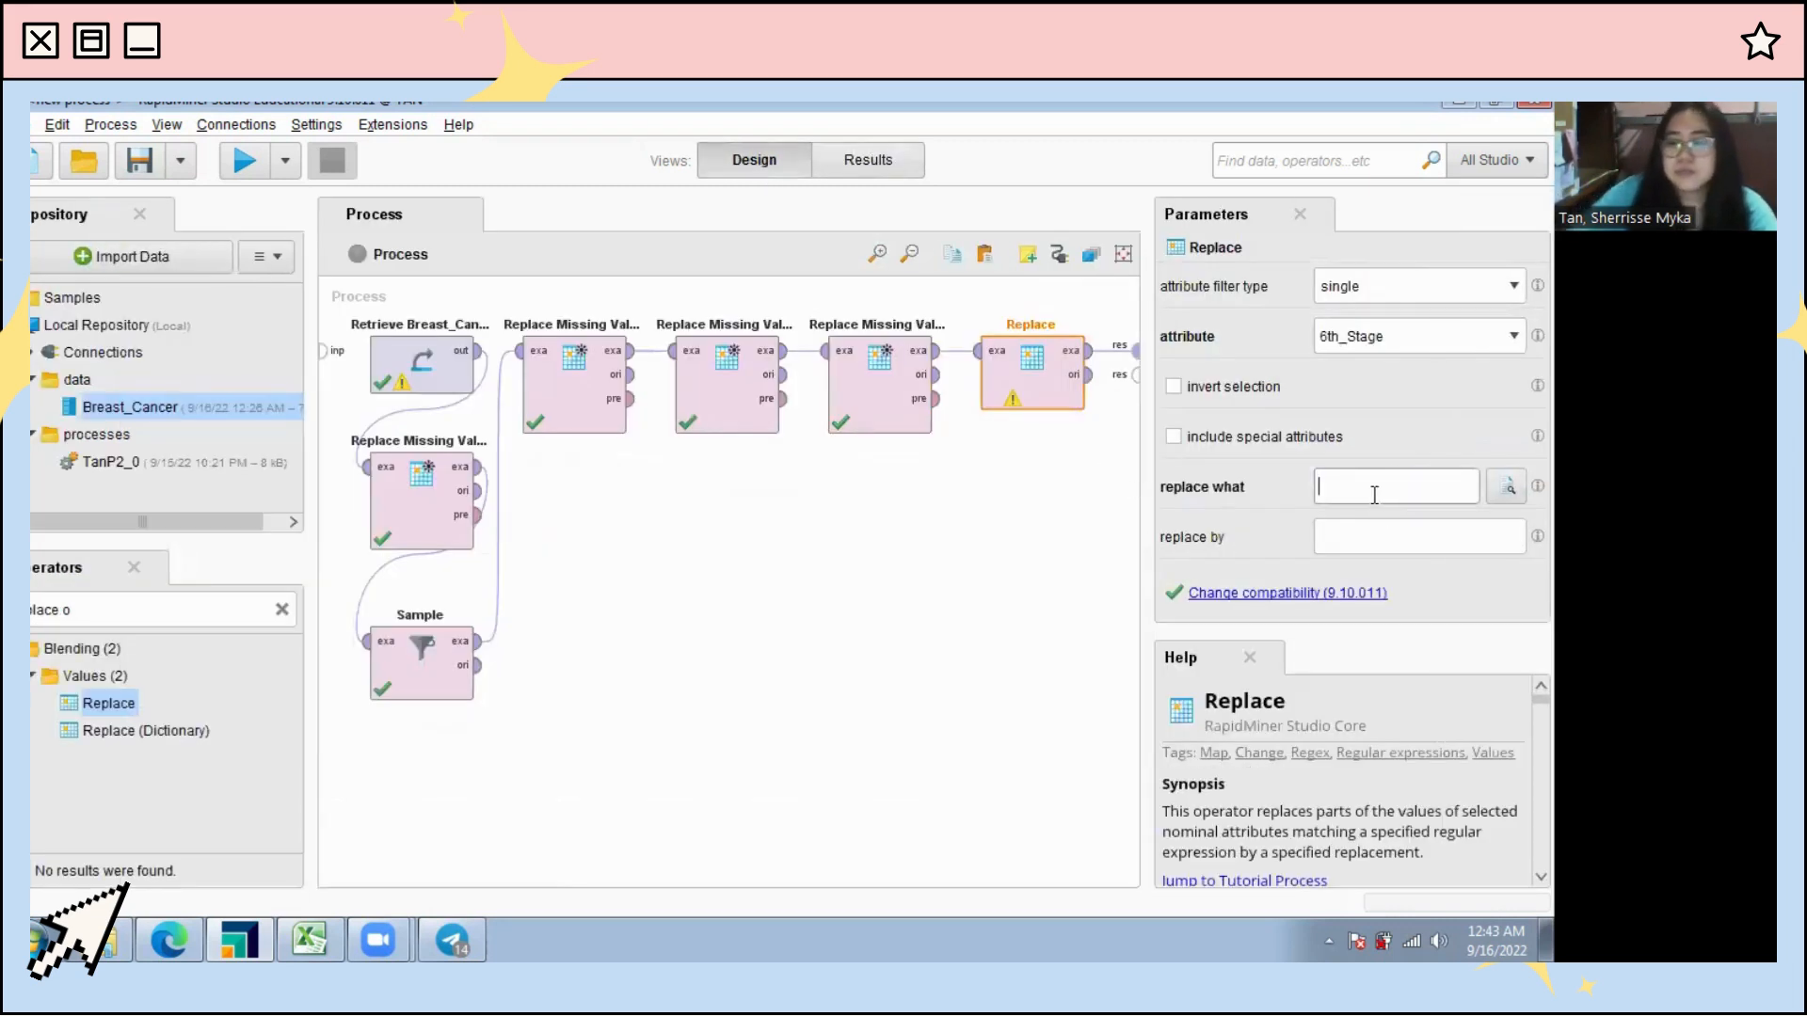
pyautogui.write('100')
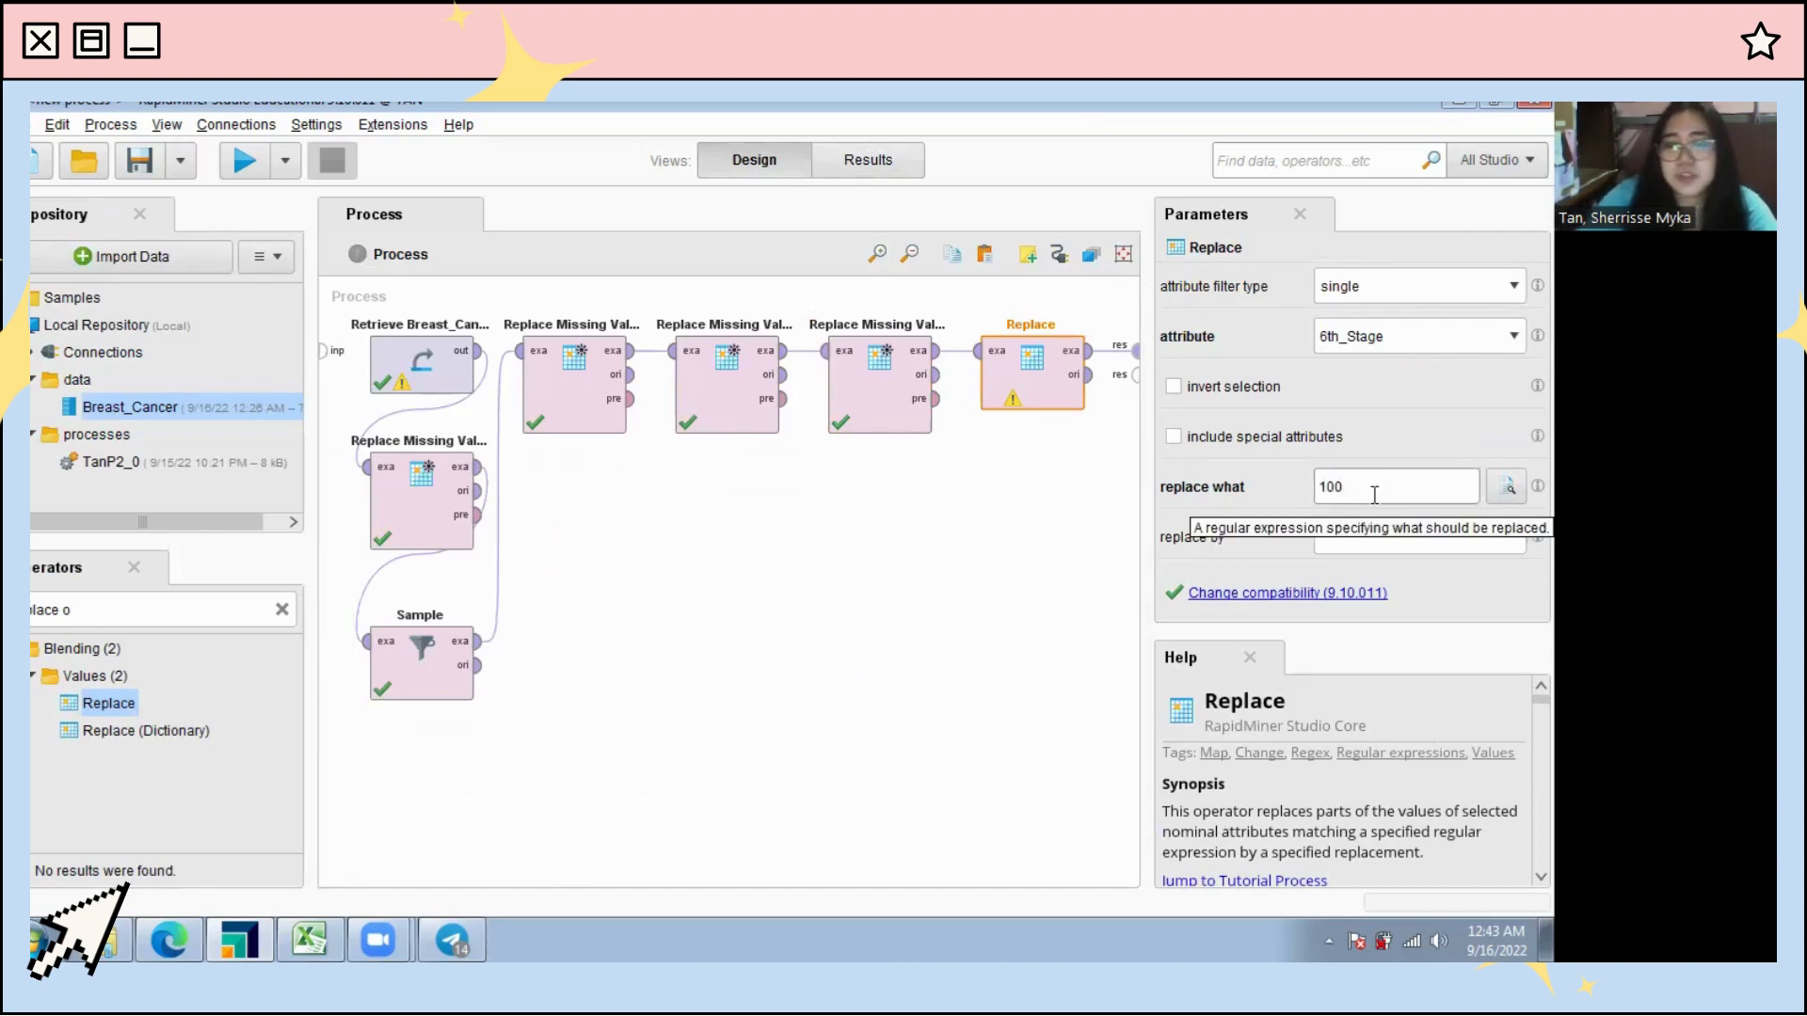
pyautogui.click(1343, 533)
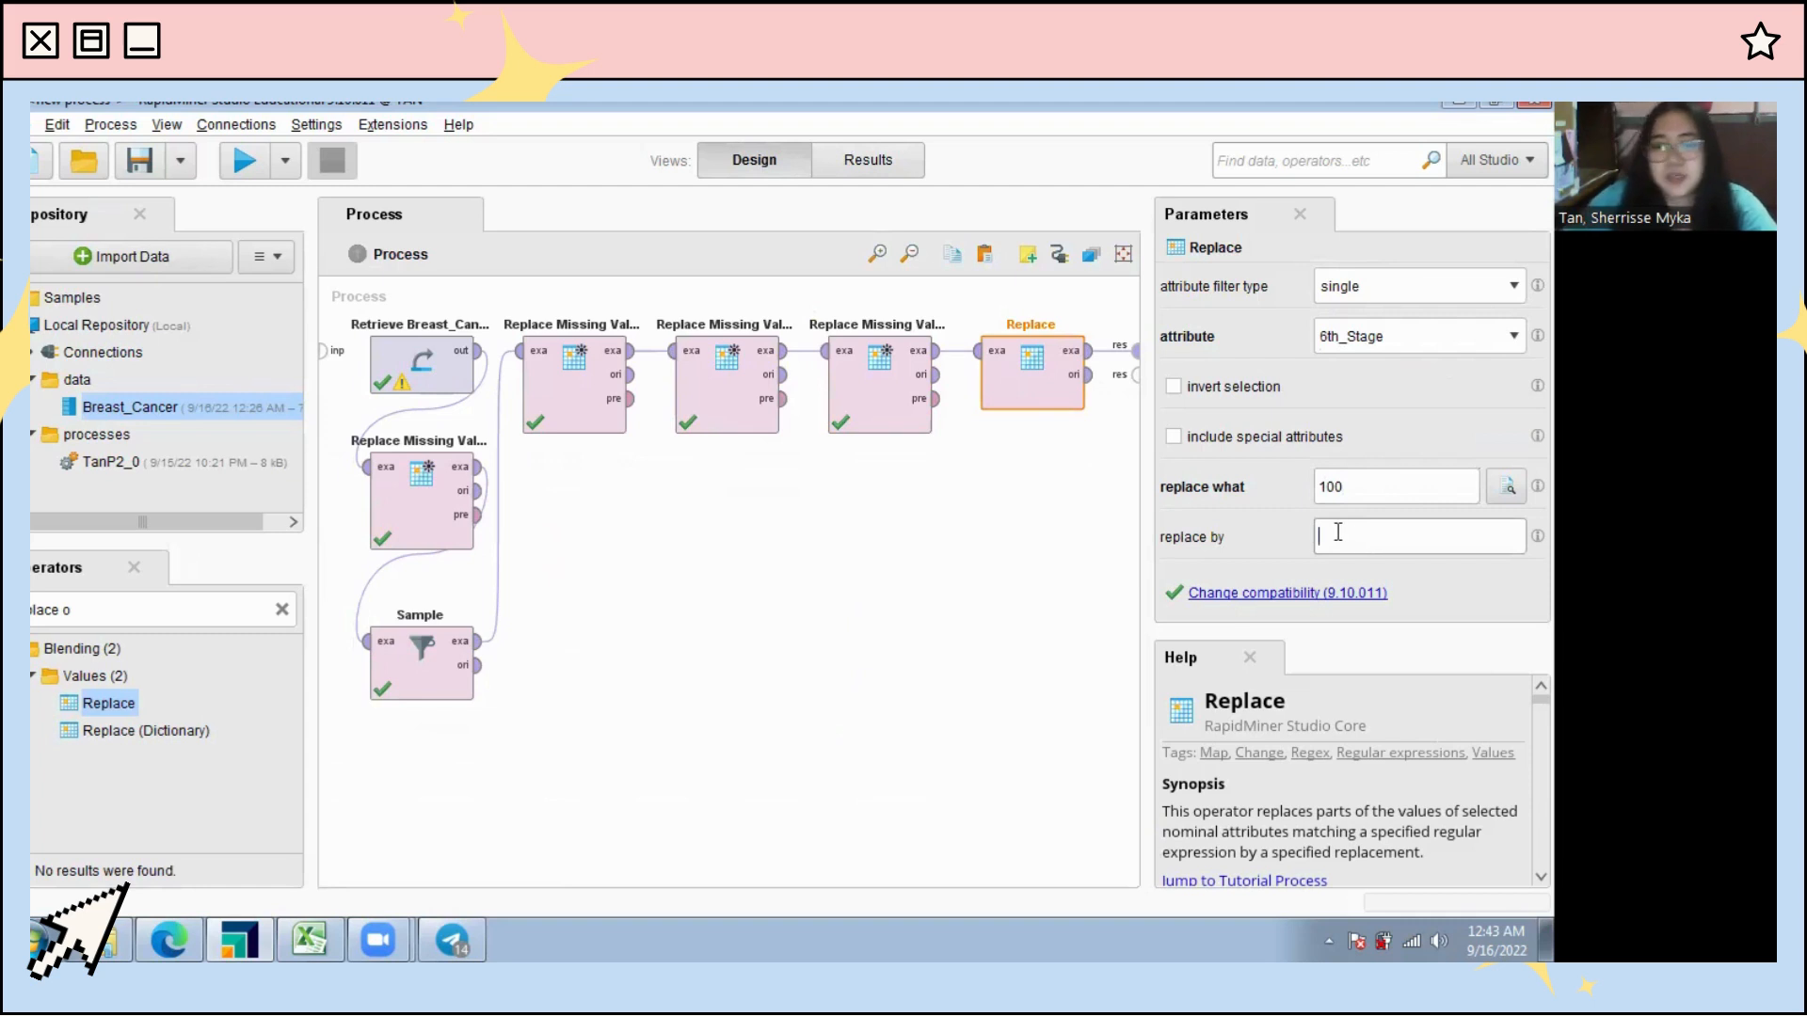
pyautogui.write('NA')
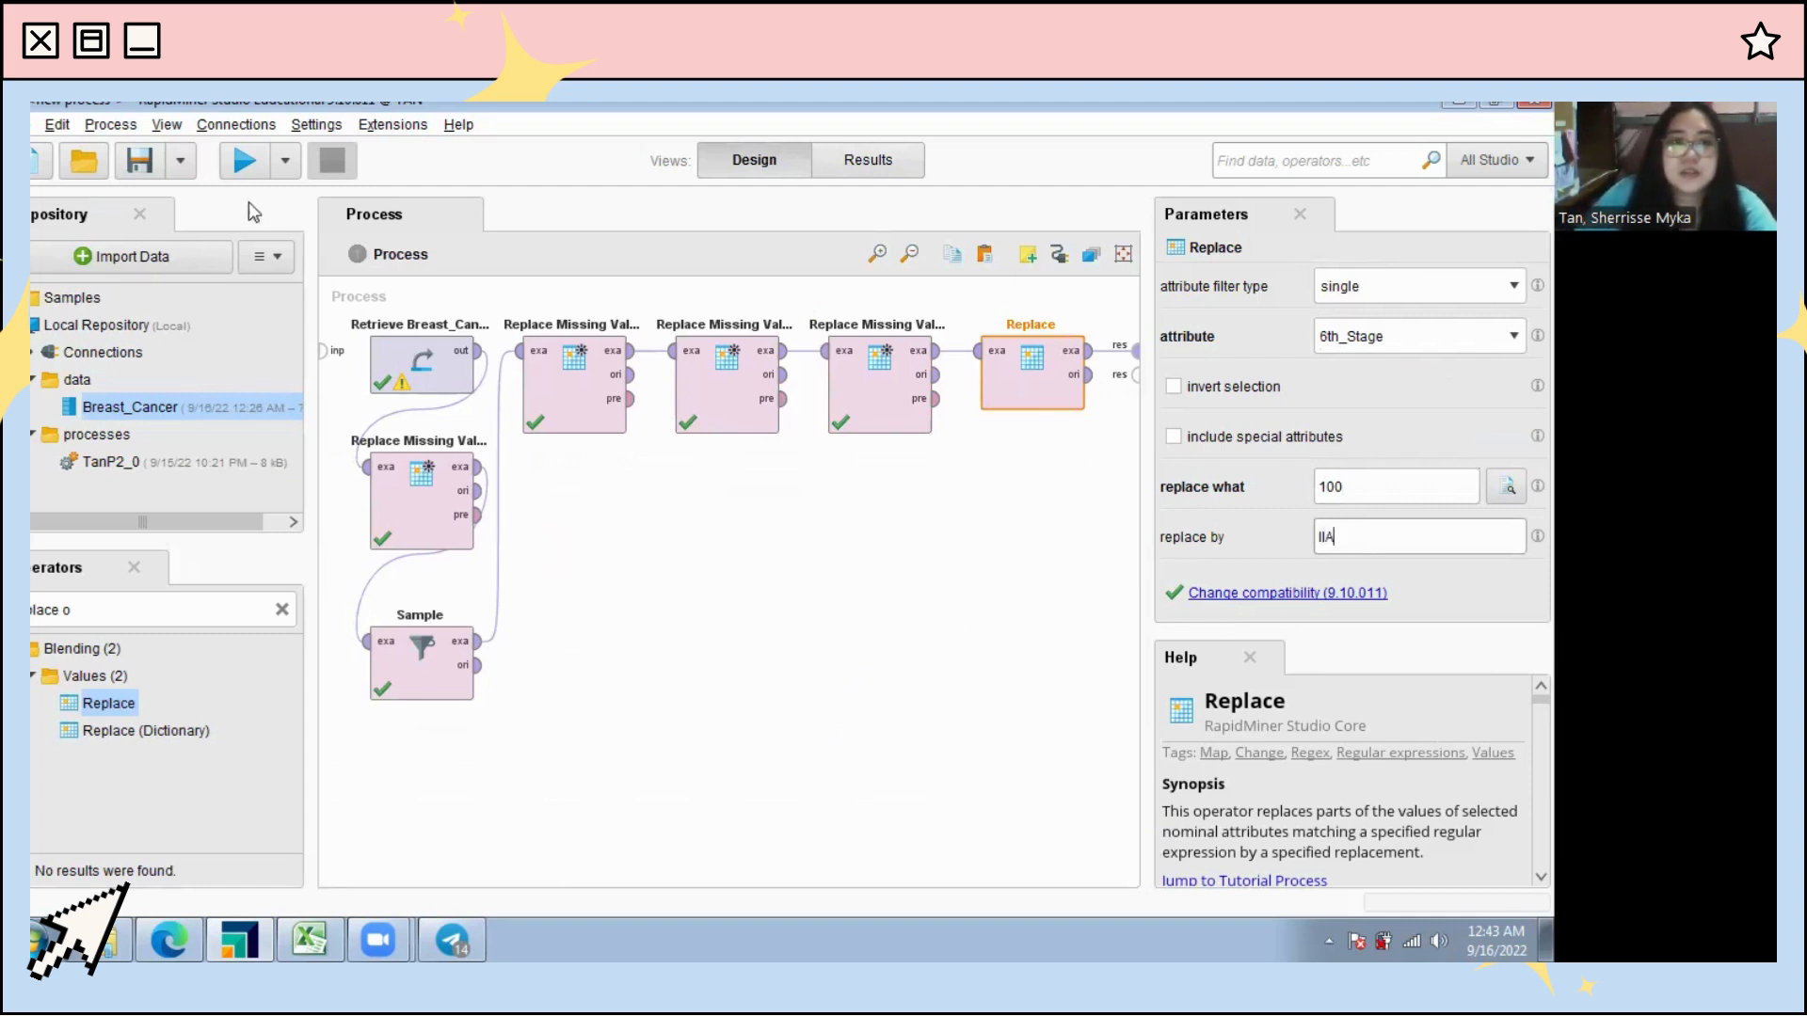
pyautogui.click(243, 160)
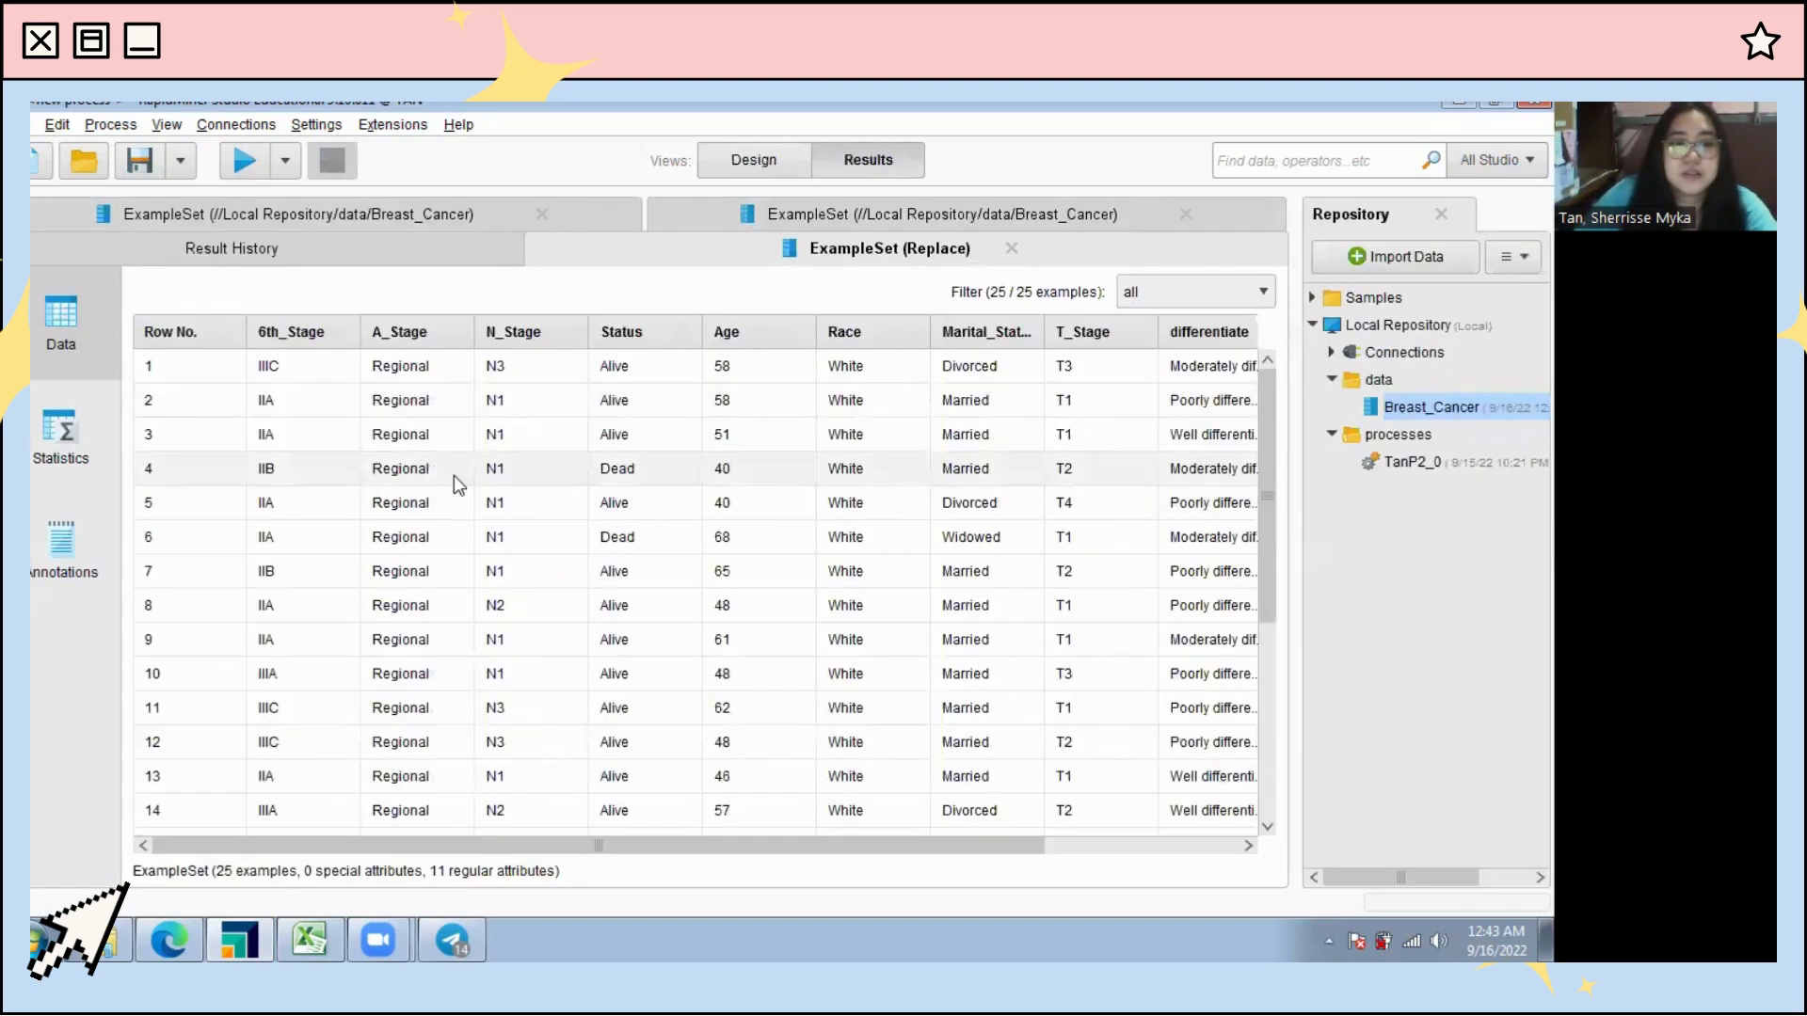
# Step: Examine the 6th_Stage column and the remaining attributes in the Replace result for leftover missing or invalid values
pyautogui.scroll(-1, 287, 429)
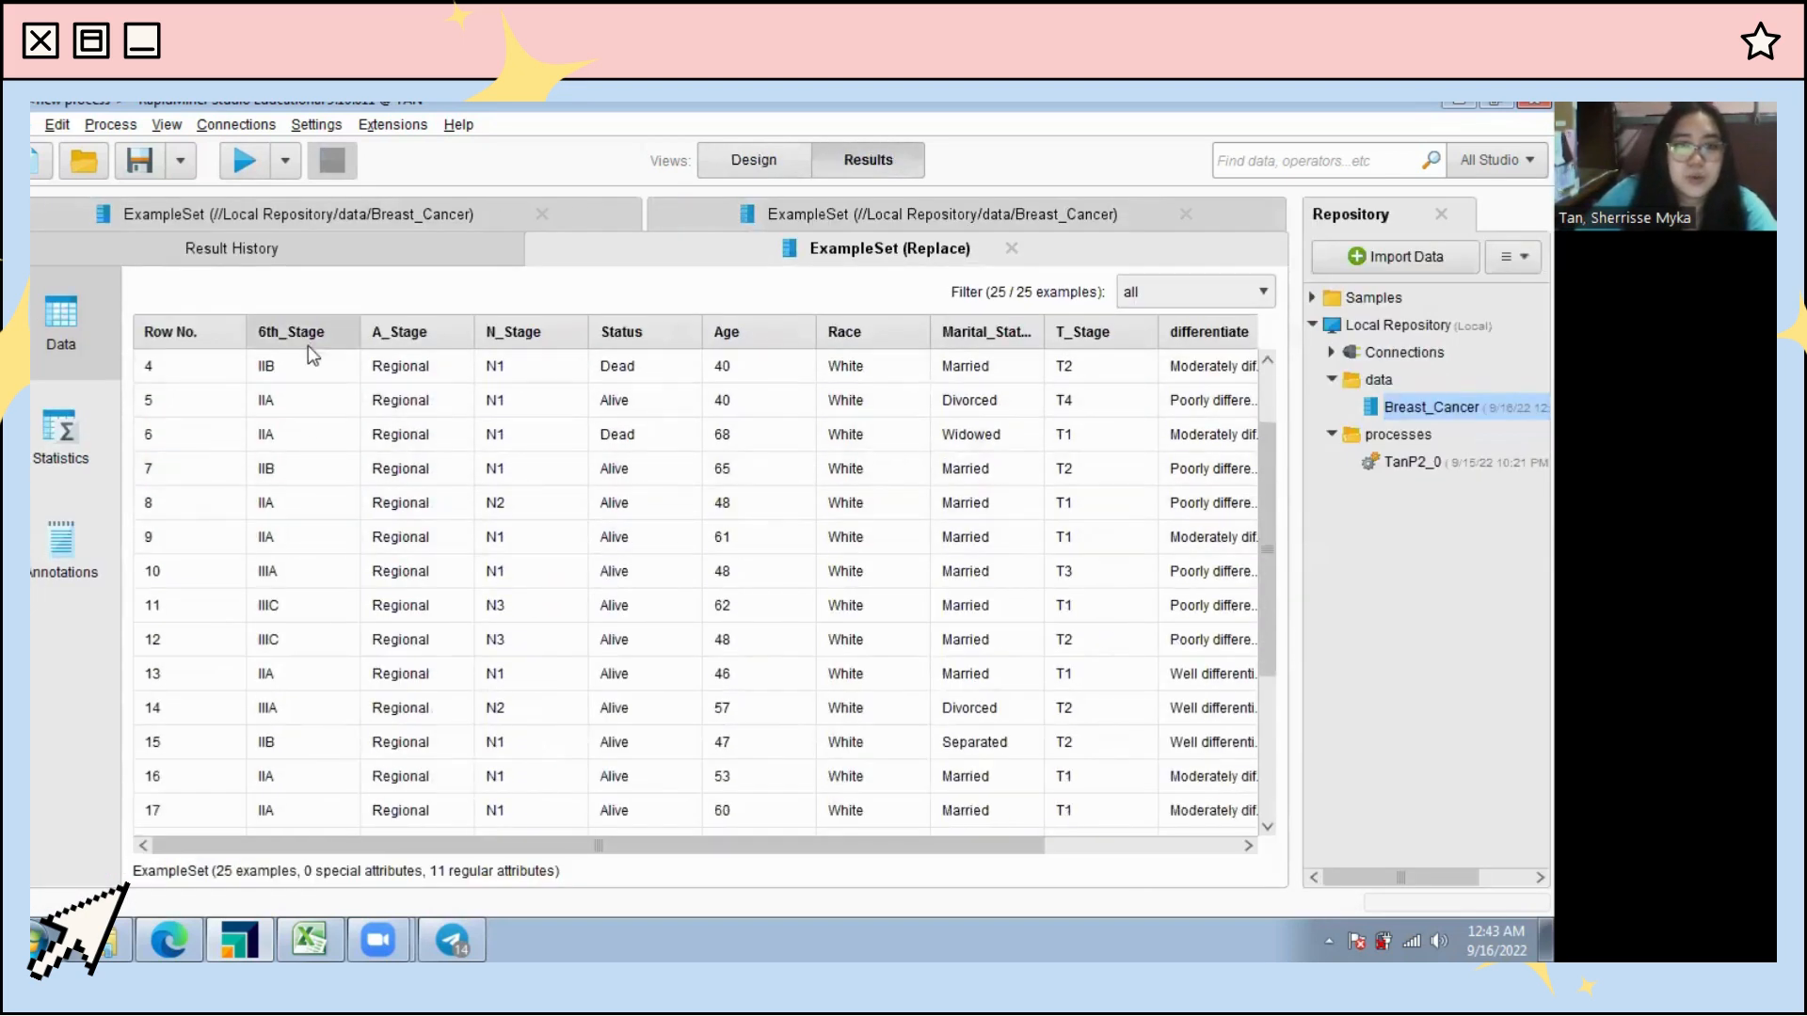
pyautogui.scroll(-3, 292, 747)
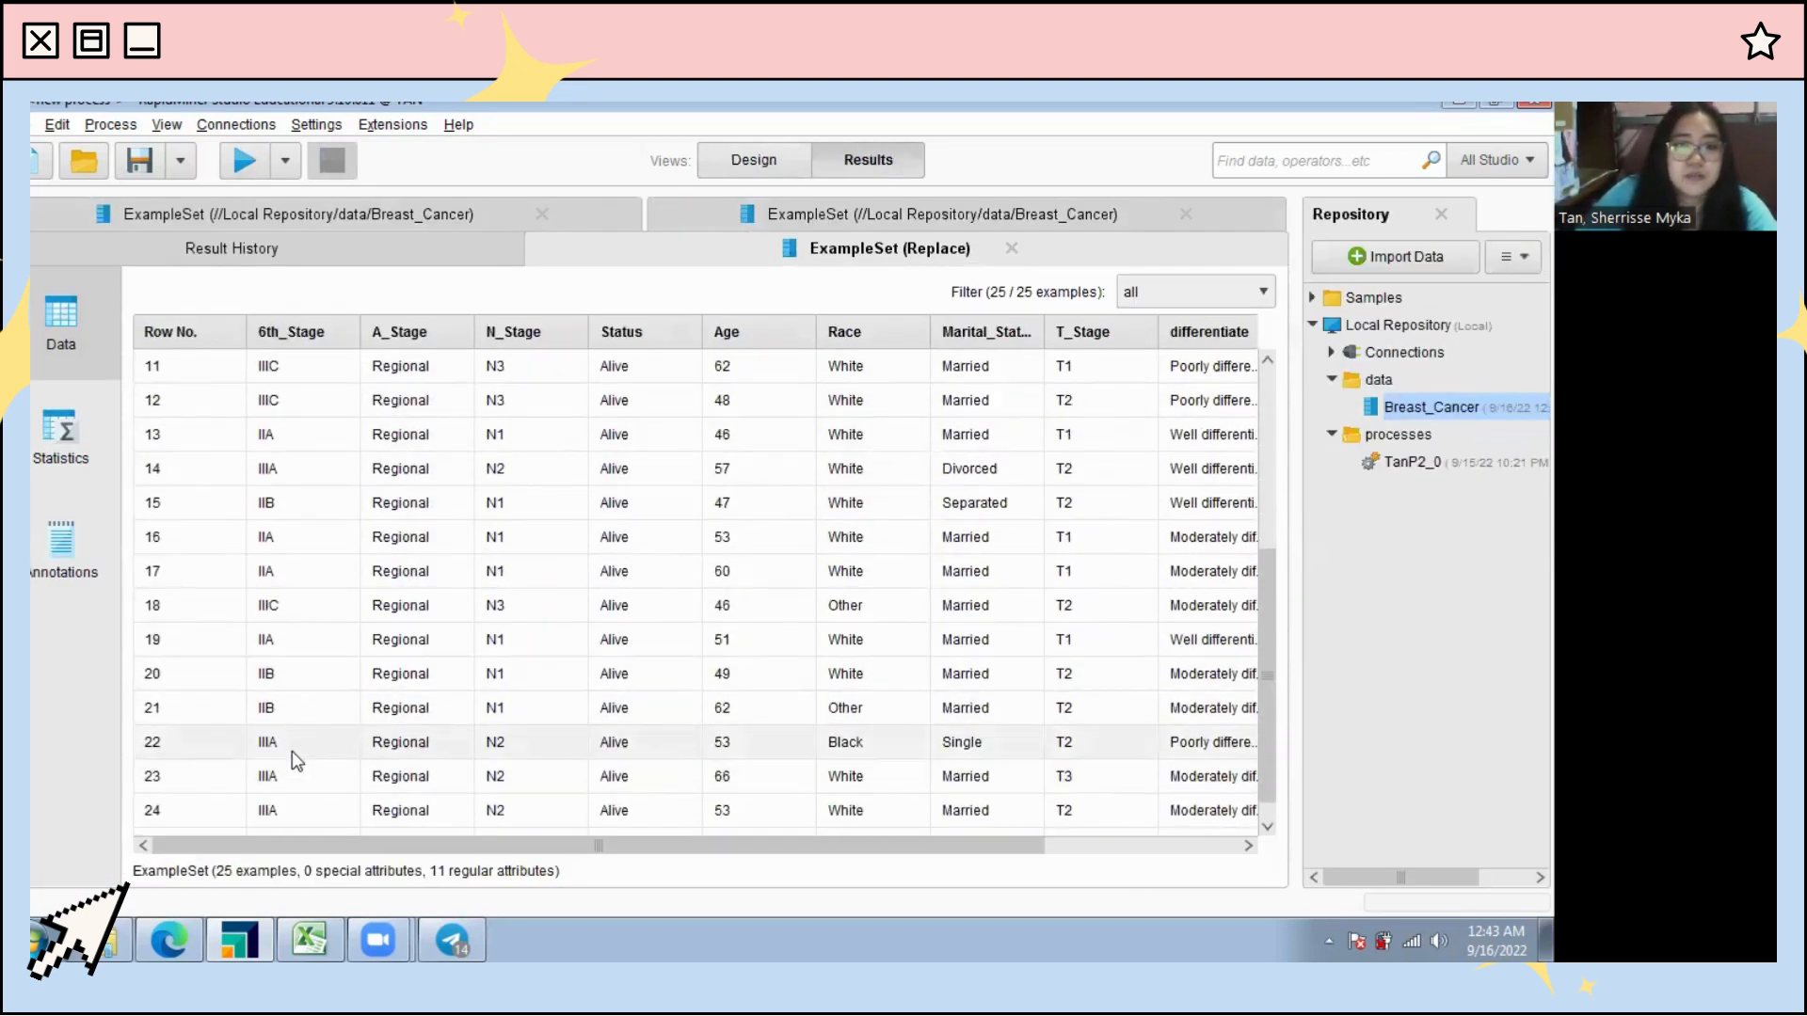
pyautogui.scroll(3, 301, 646)
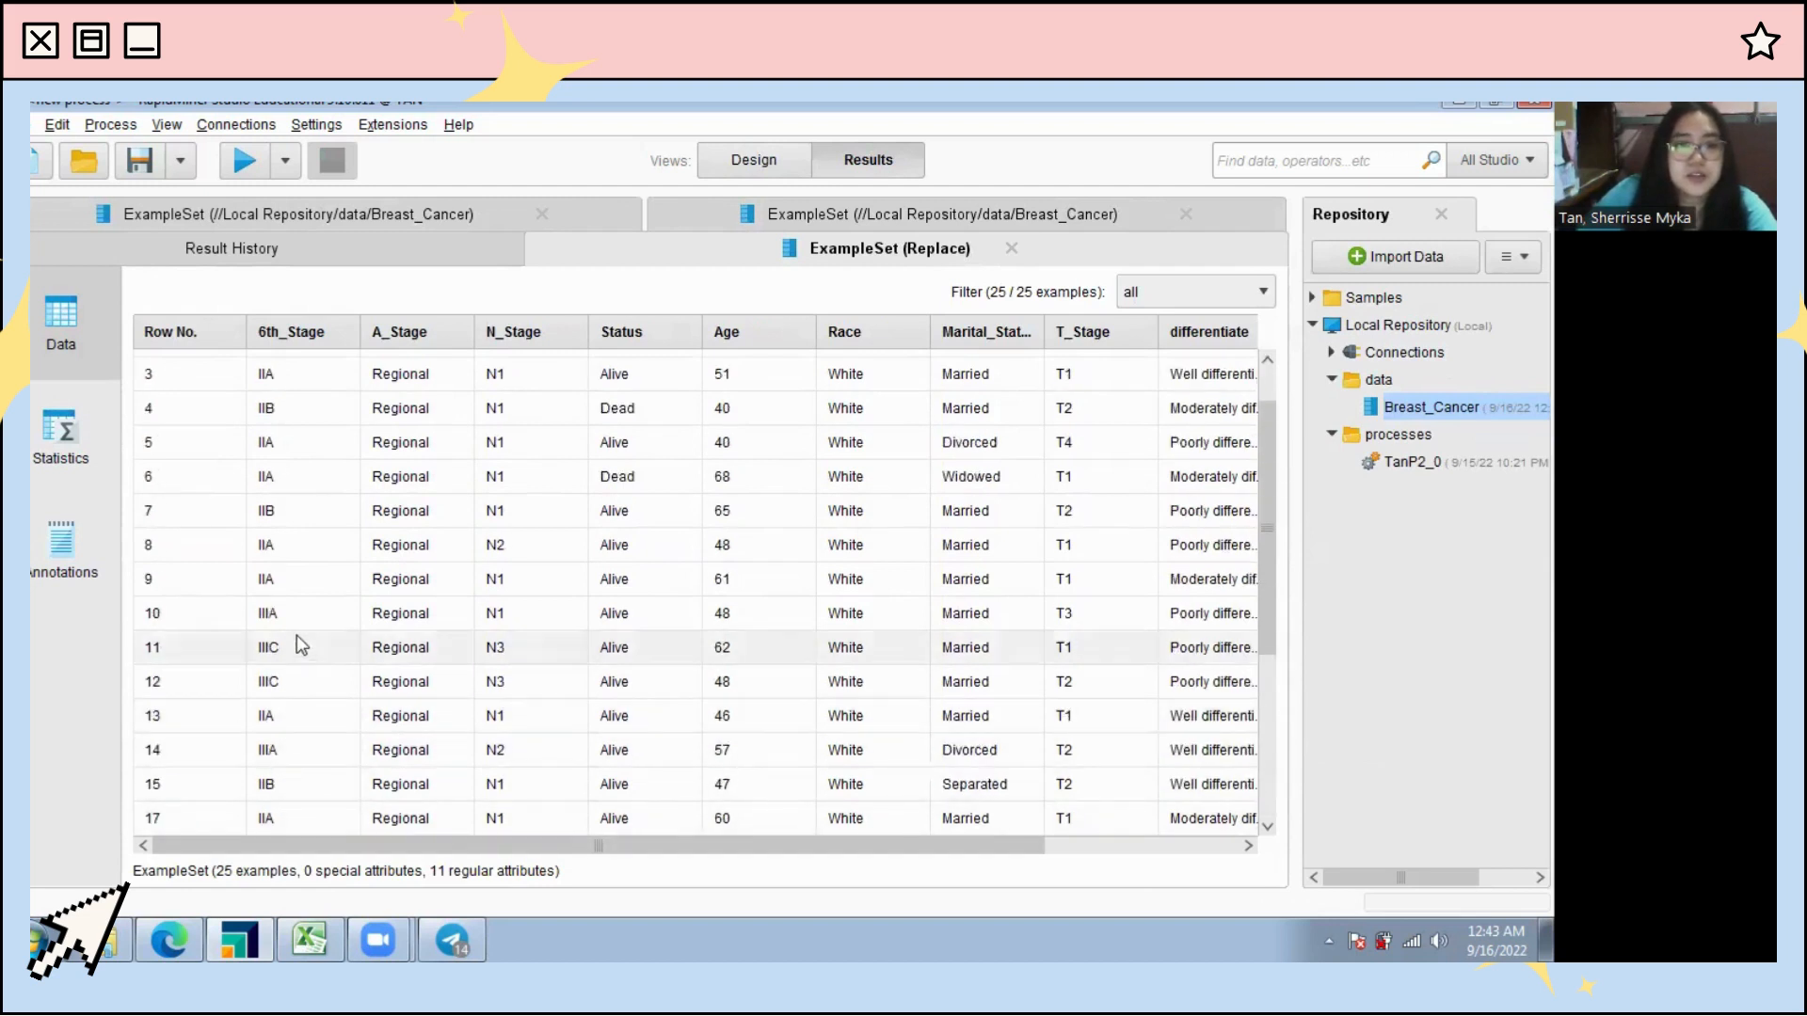
pyautogui.scroll(1, 300, 646)
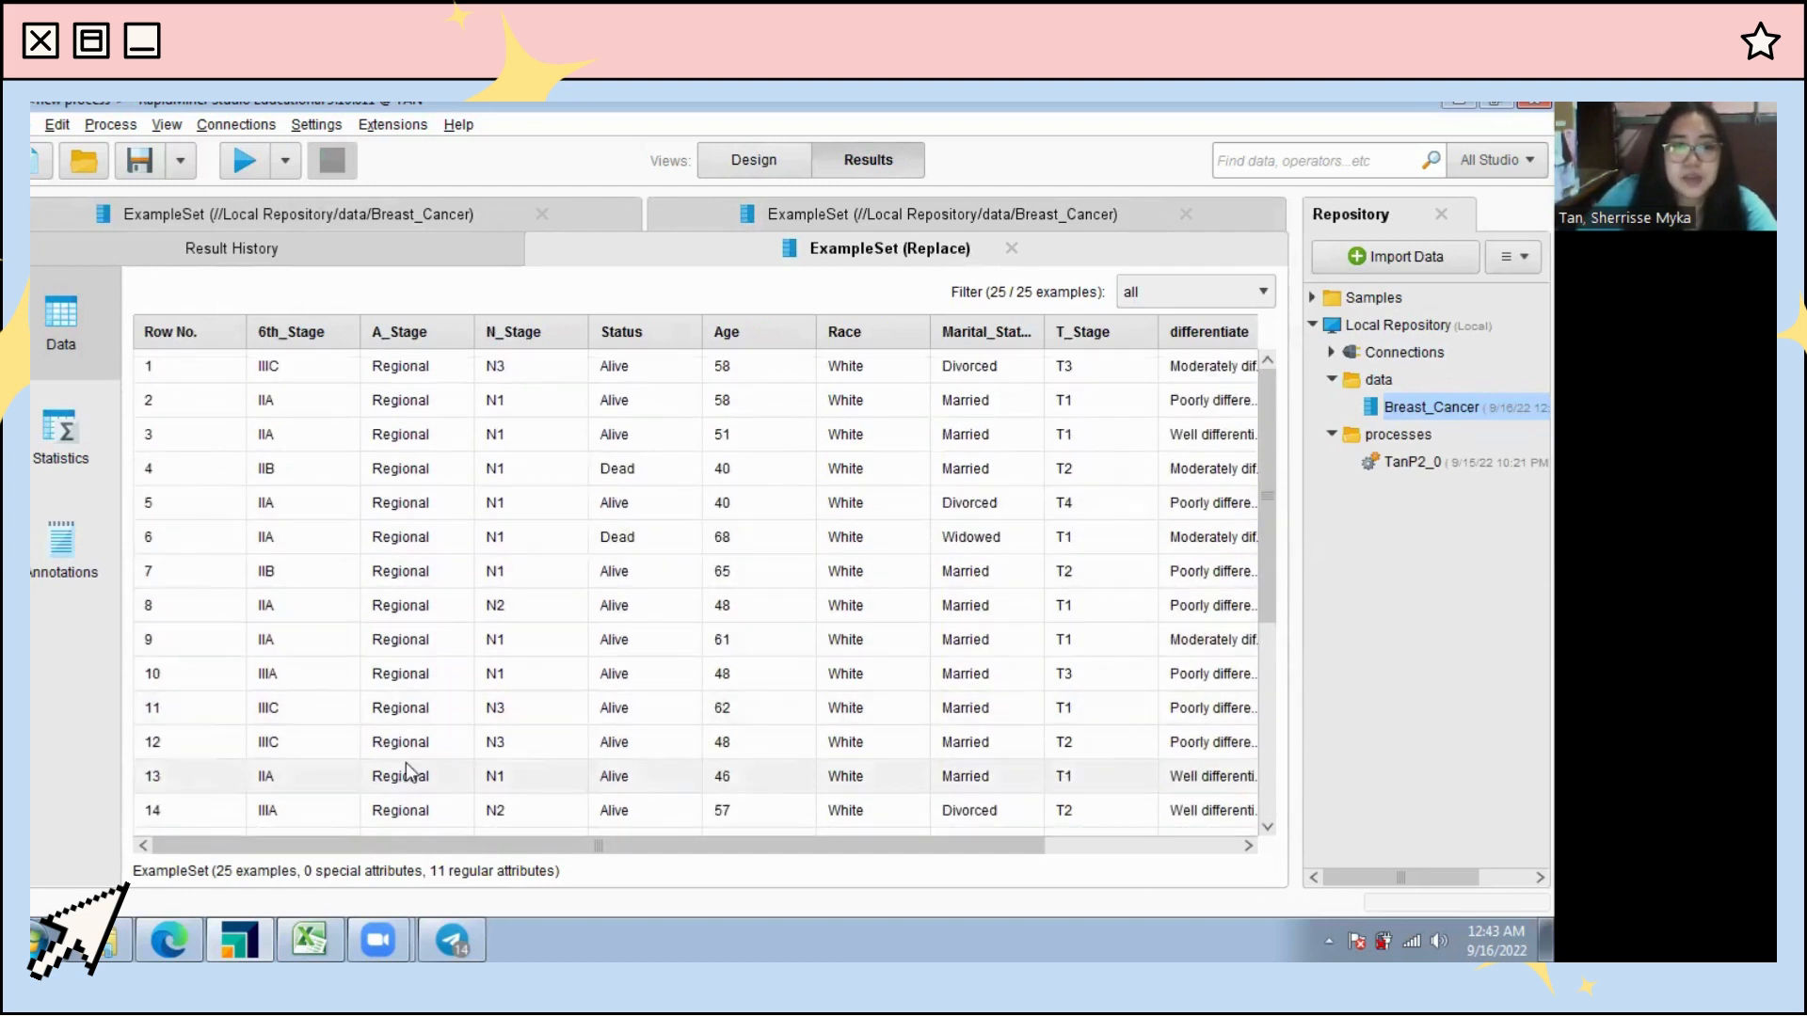
pyautogui.hscroll(3, 409, 769)
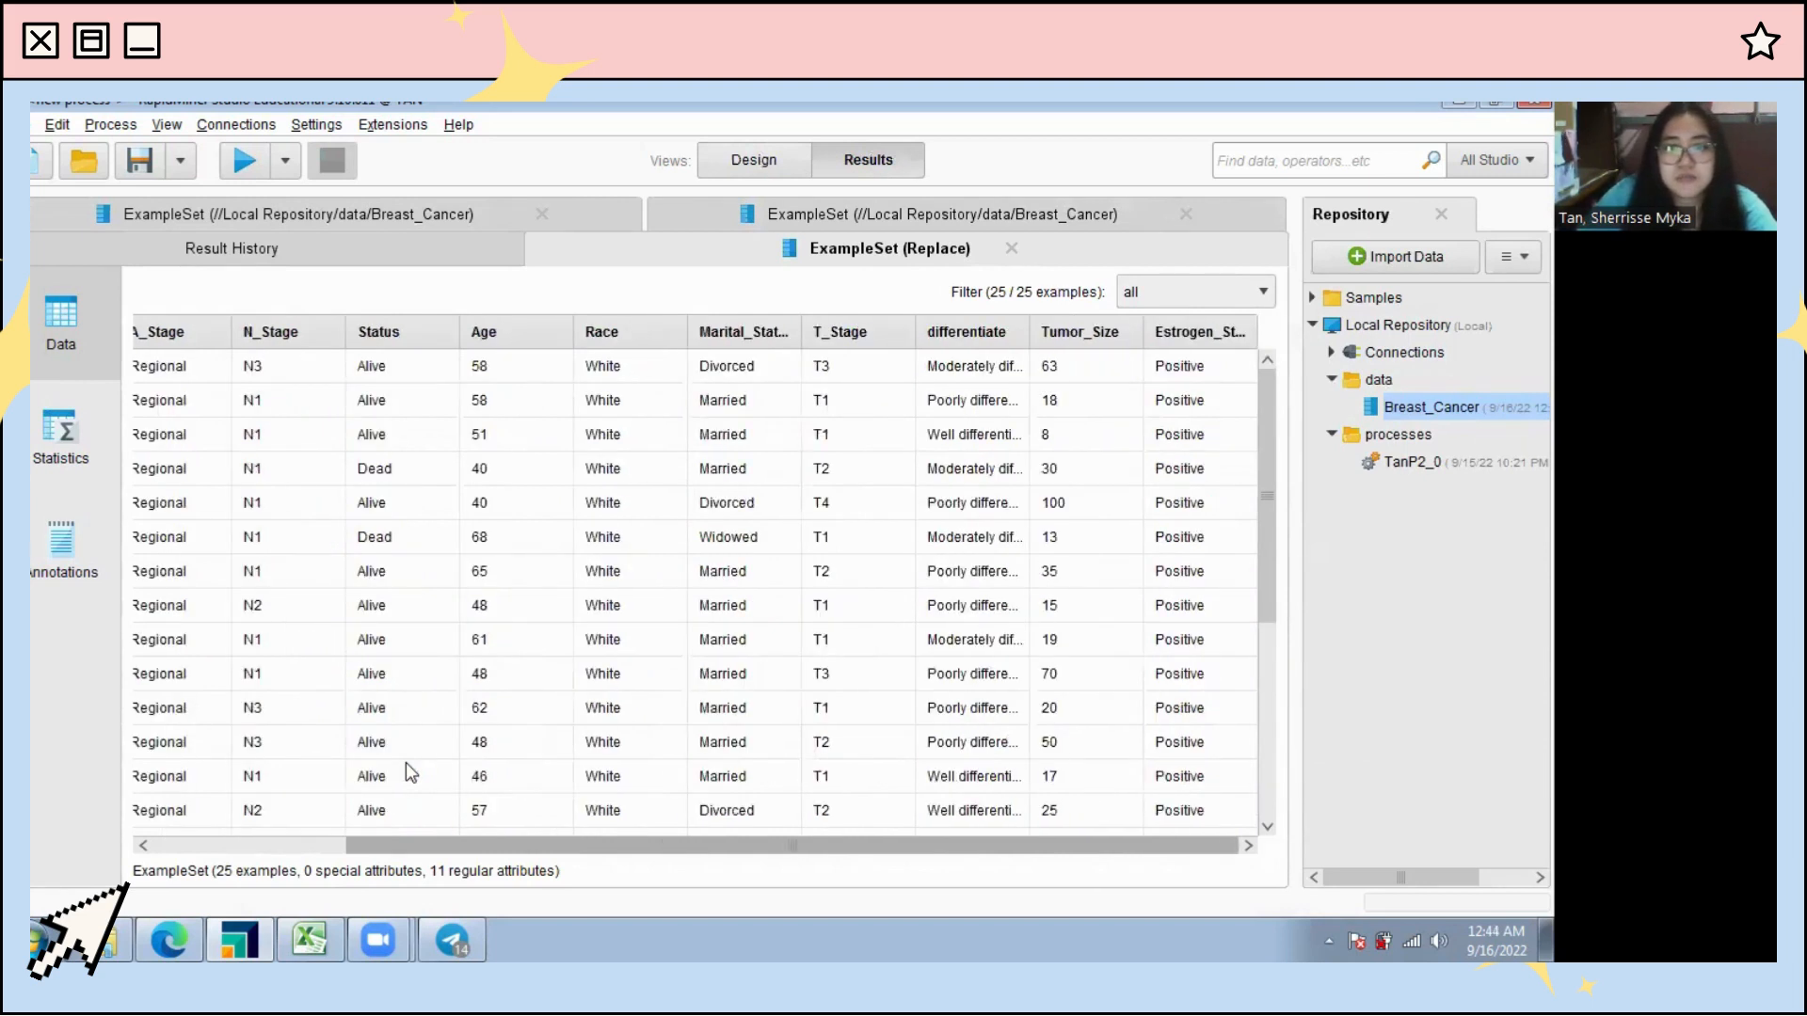
pyautogui.hscroll(-3, 405, 764)
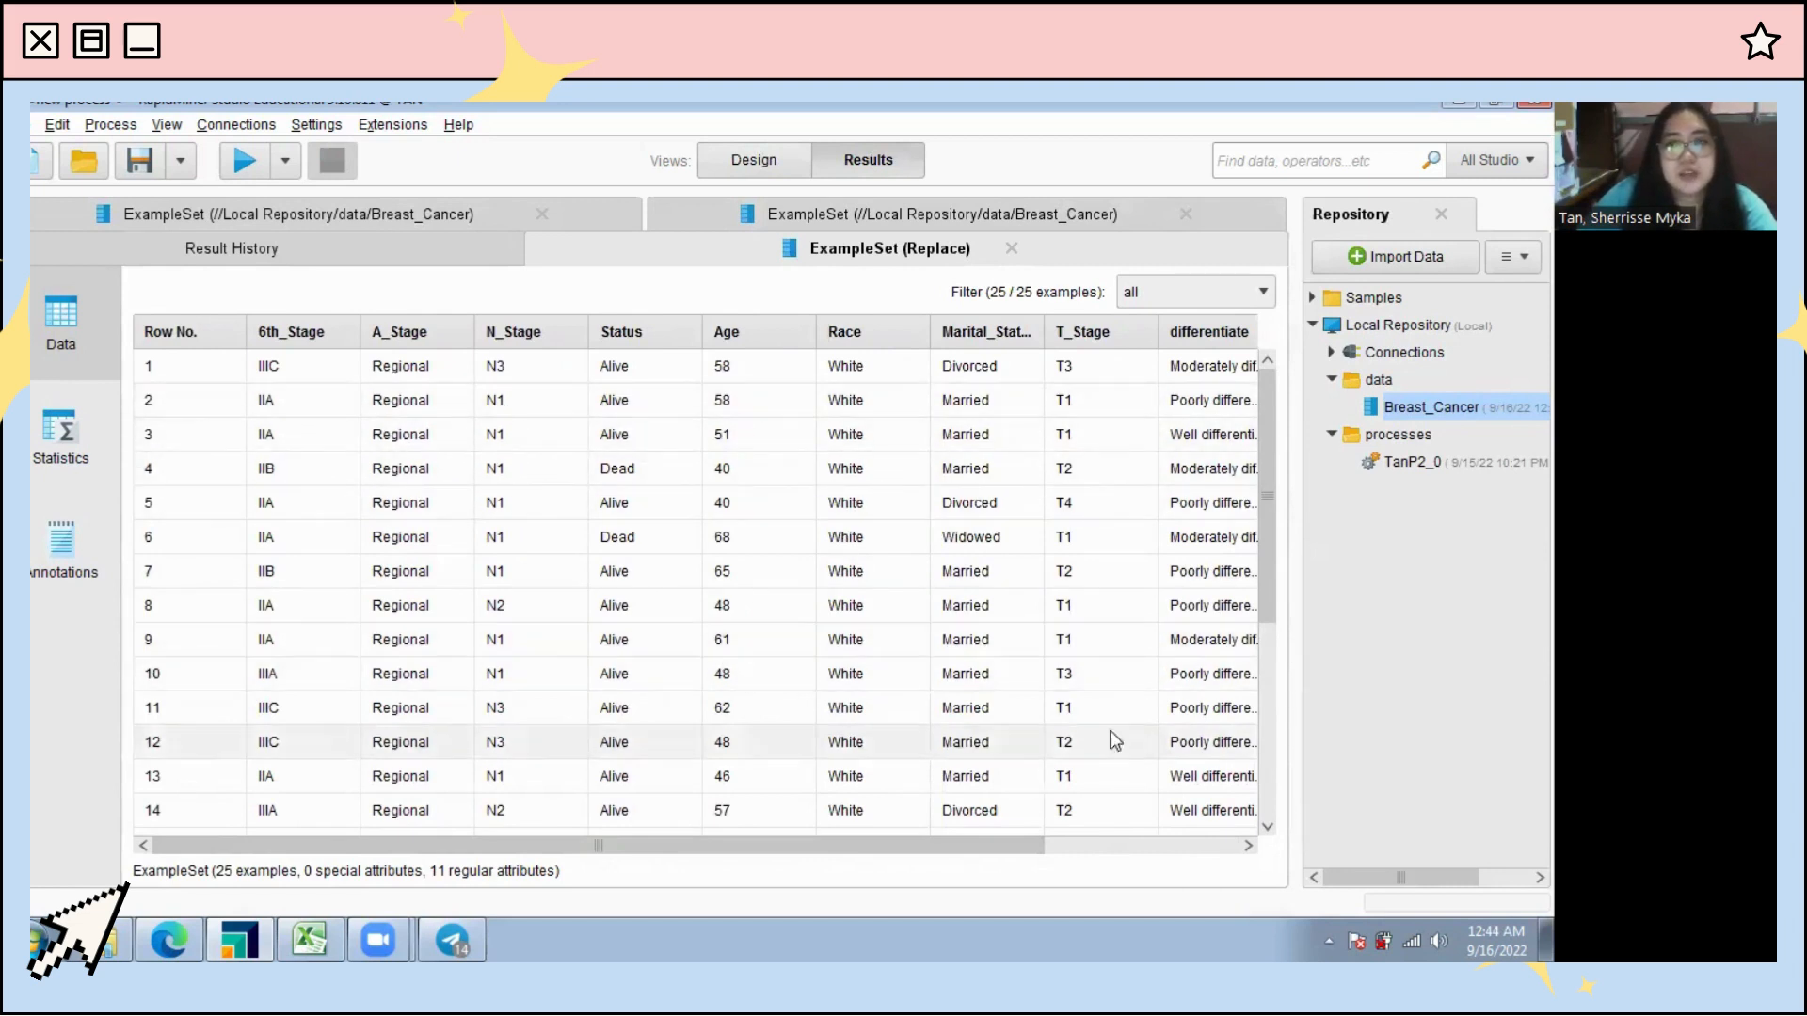
pyautogui.hscroll(3, 512, 762)
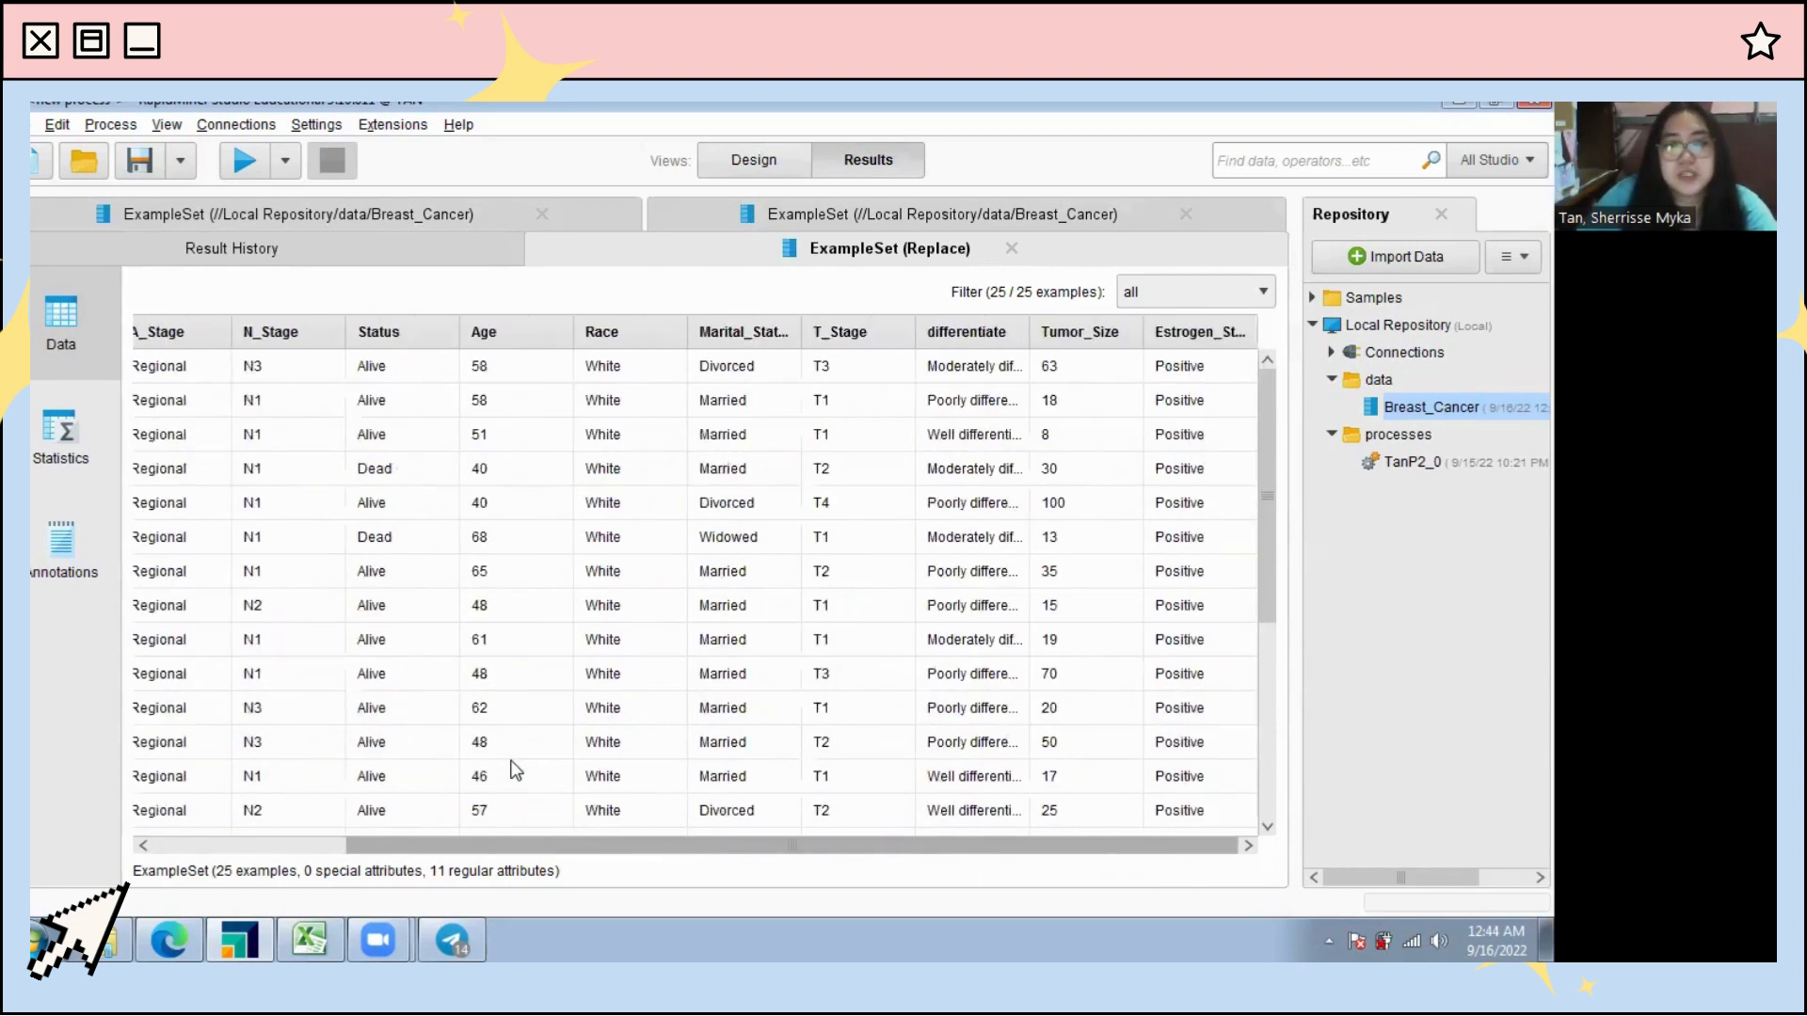
pyautogui.hscroll(-3, 512, 770)
# Step: Start saving the process under a new name, choosing the processes folder of the Local Repository as its location
pyautogui.click(754, 160)
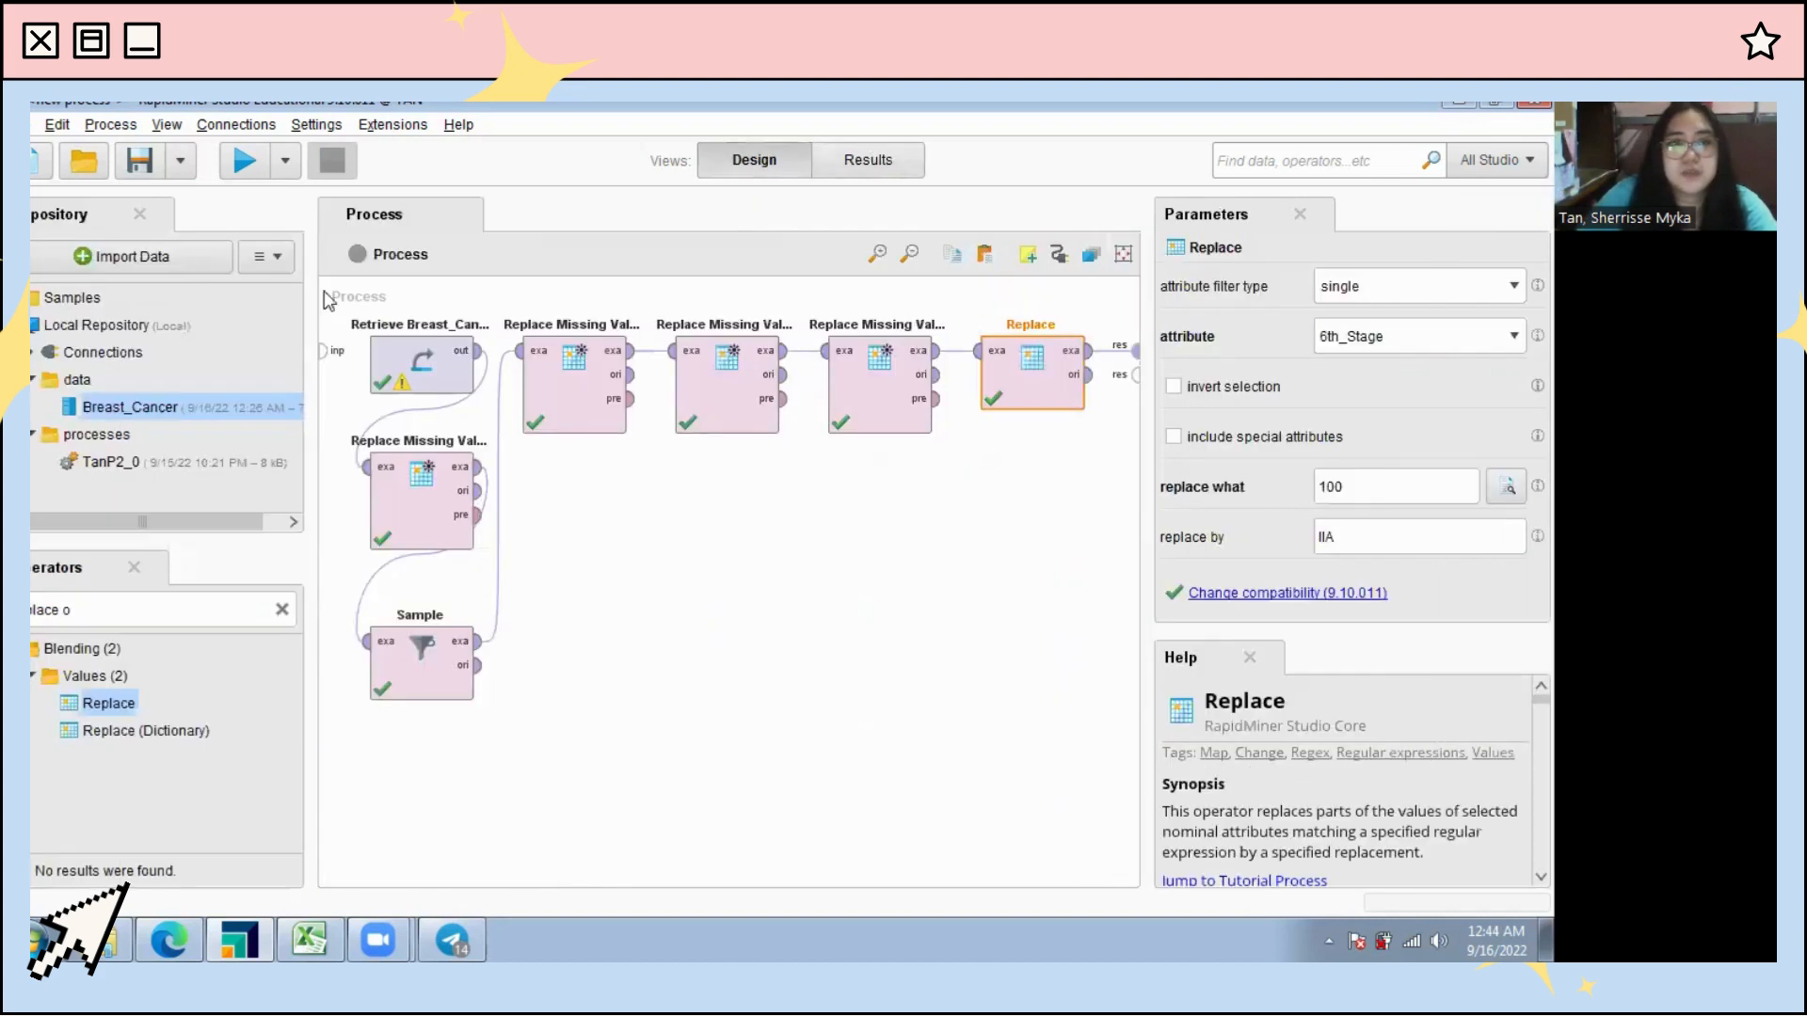
pyautogui.click(31, 125)
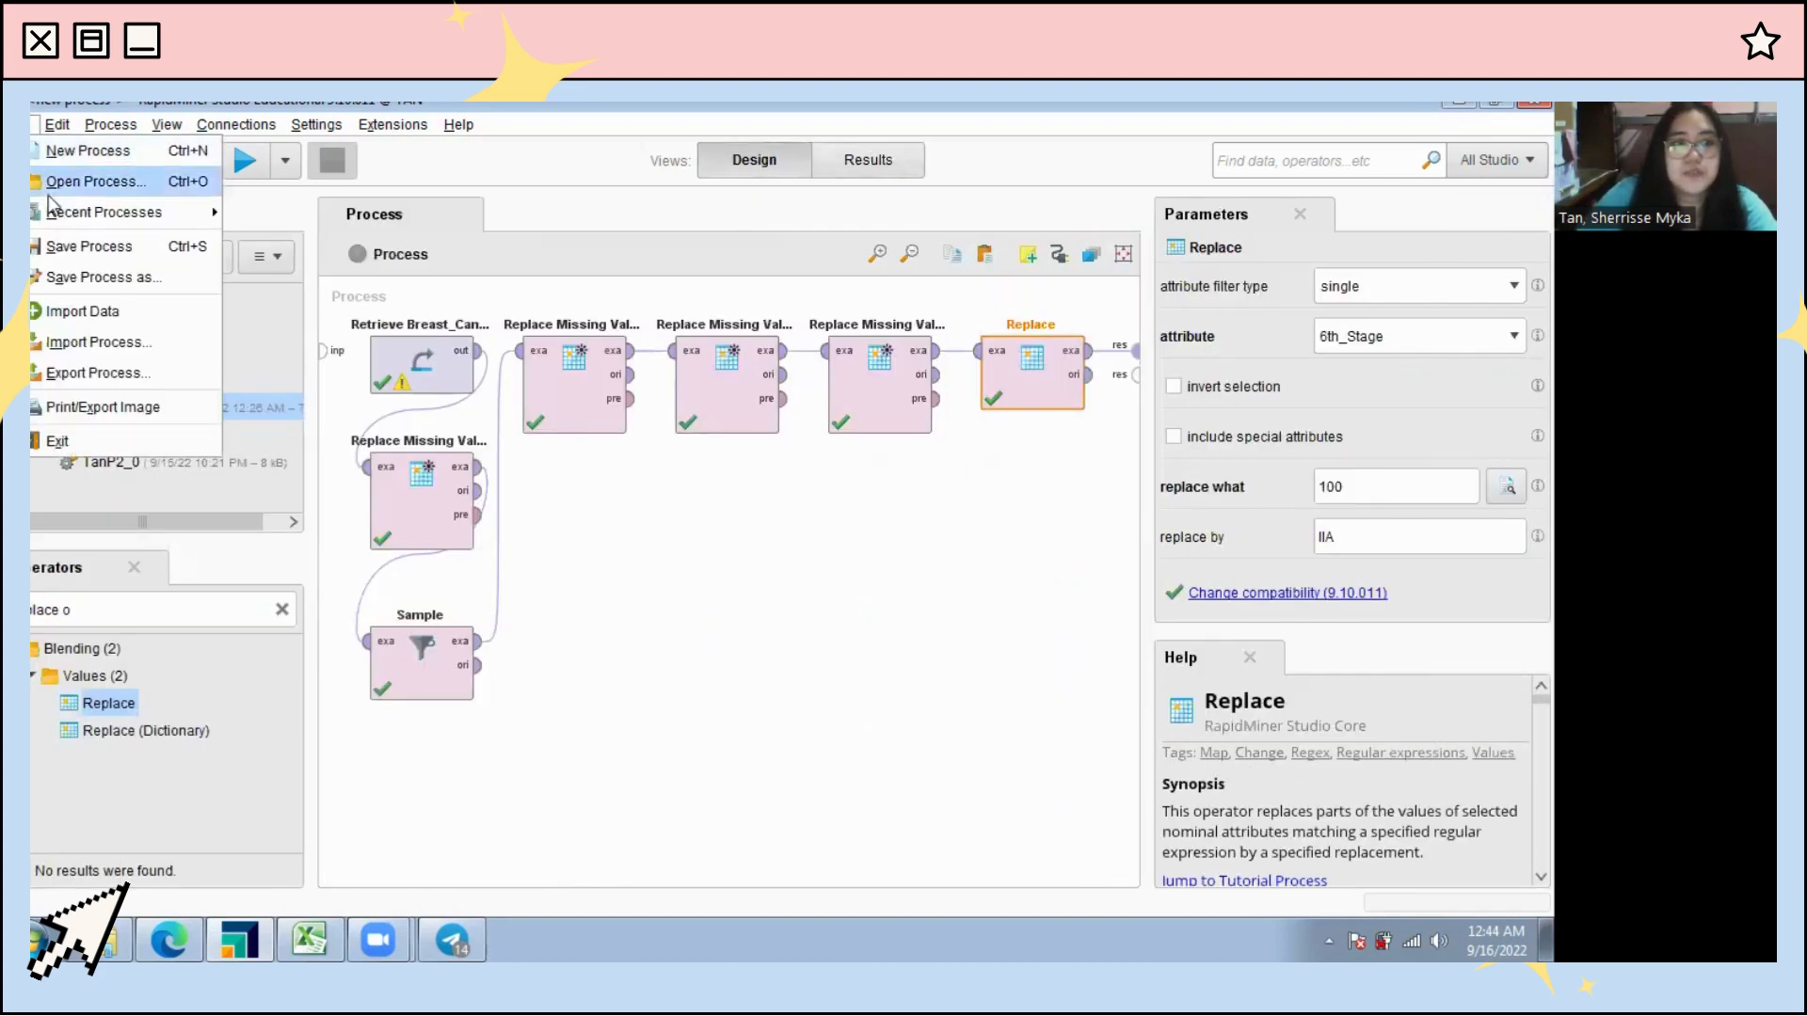
pyautogui.click(98, 281)
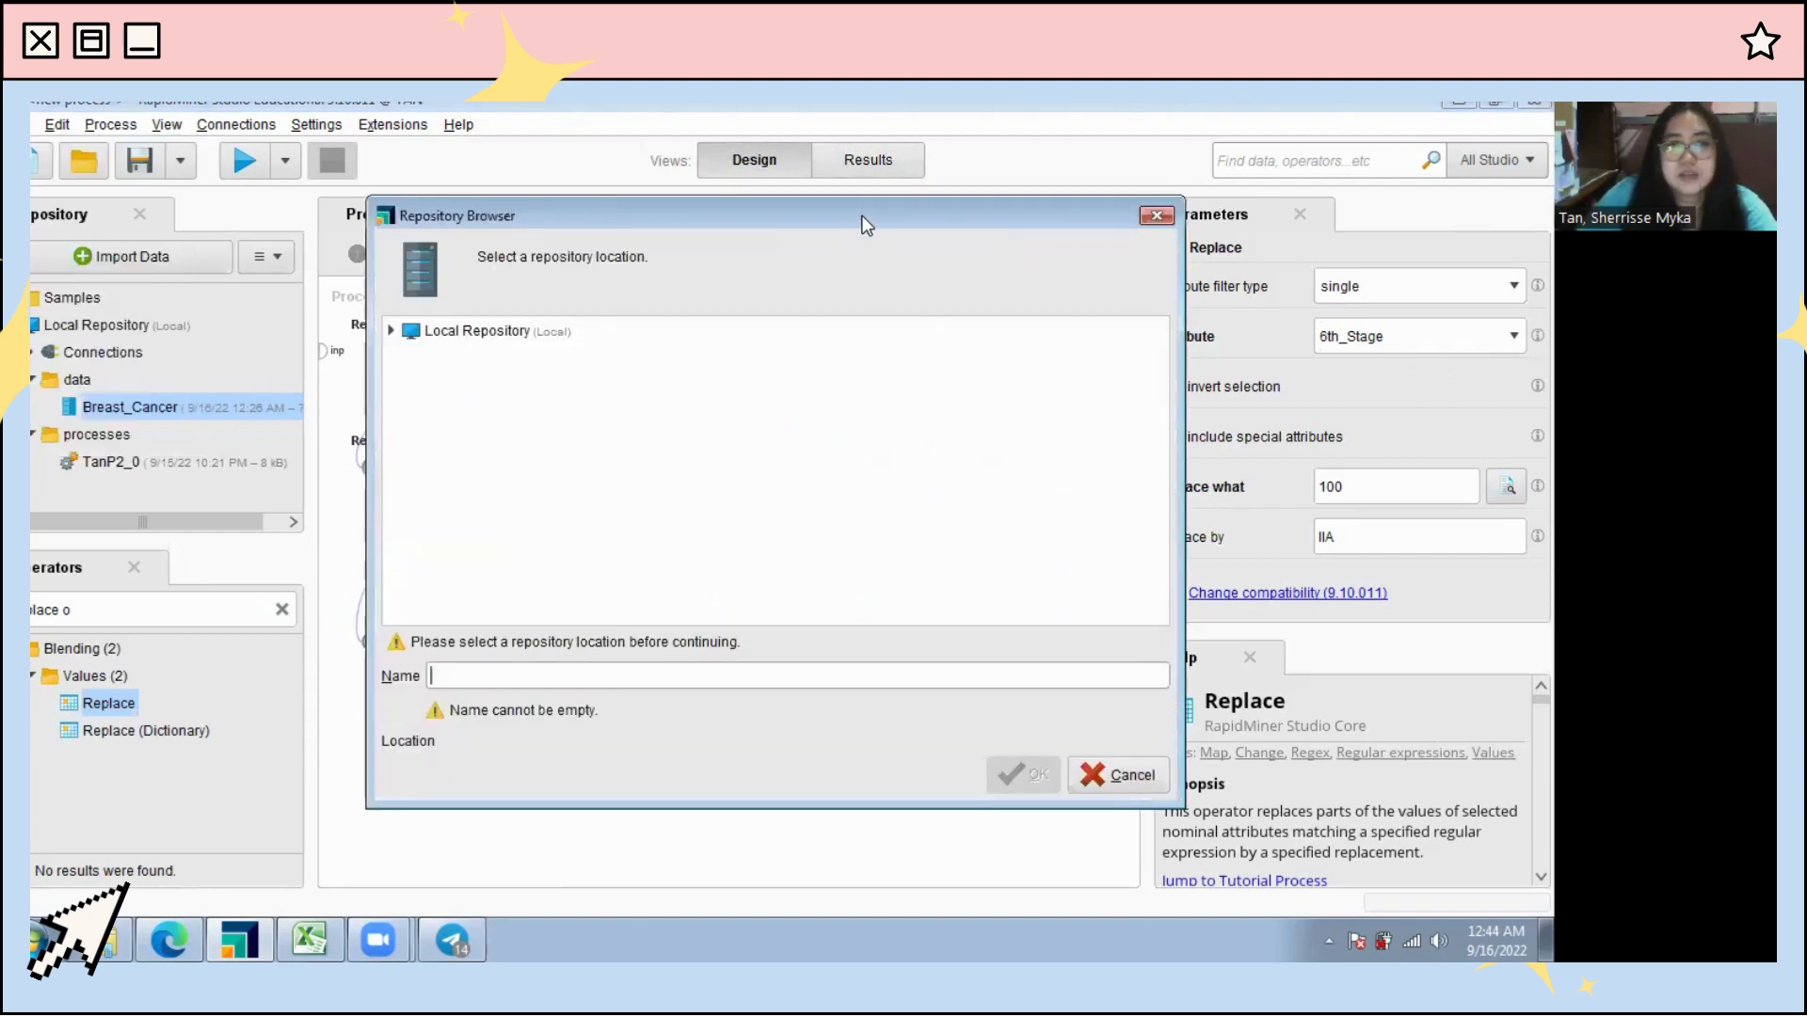
pyautogui.moveTo(860, 216); pyautogui.dragTo(1242, 132)
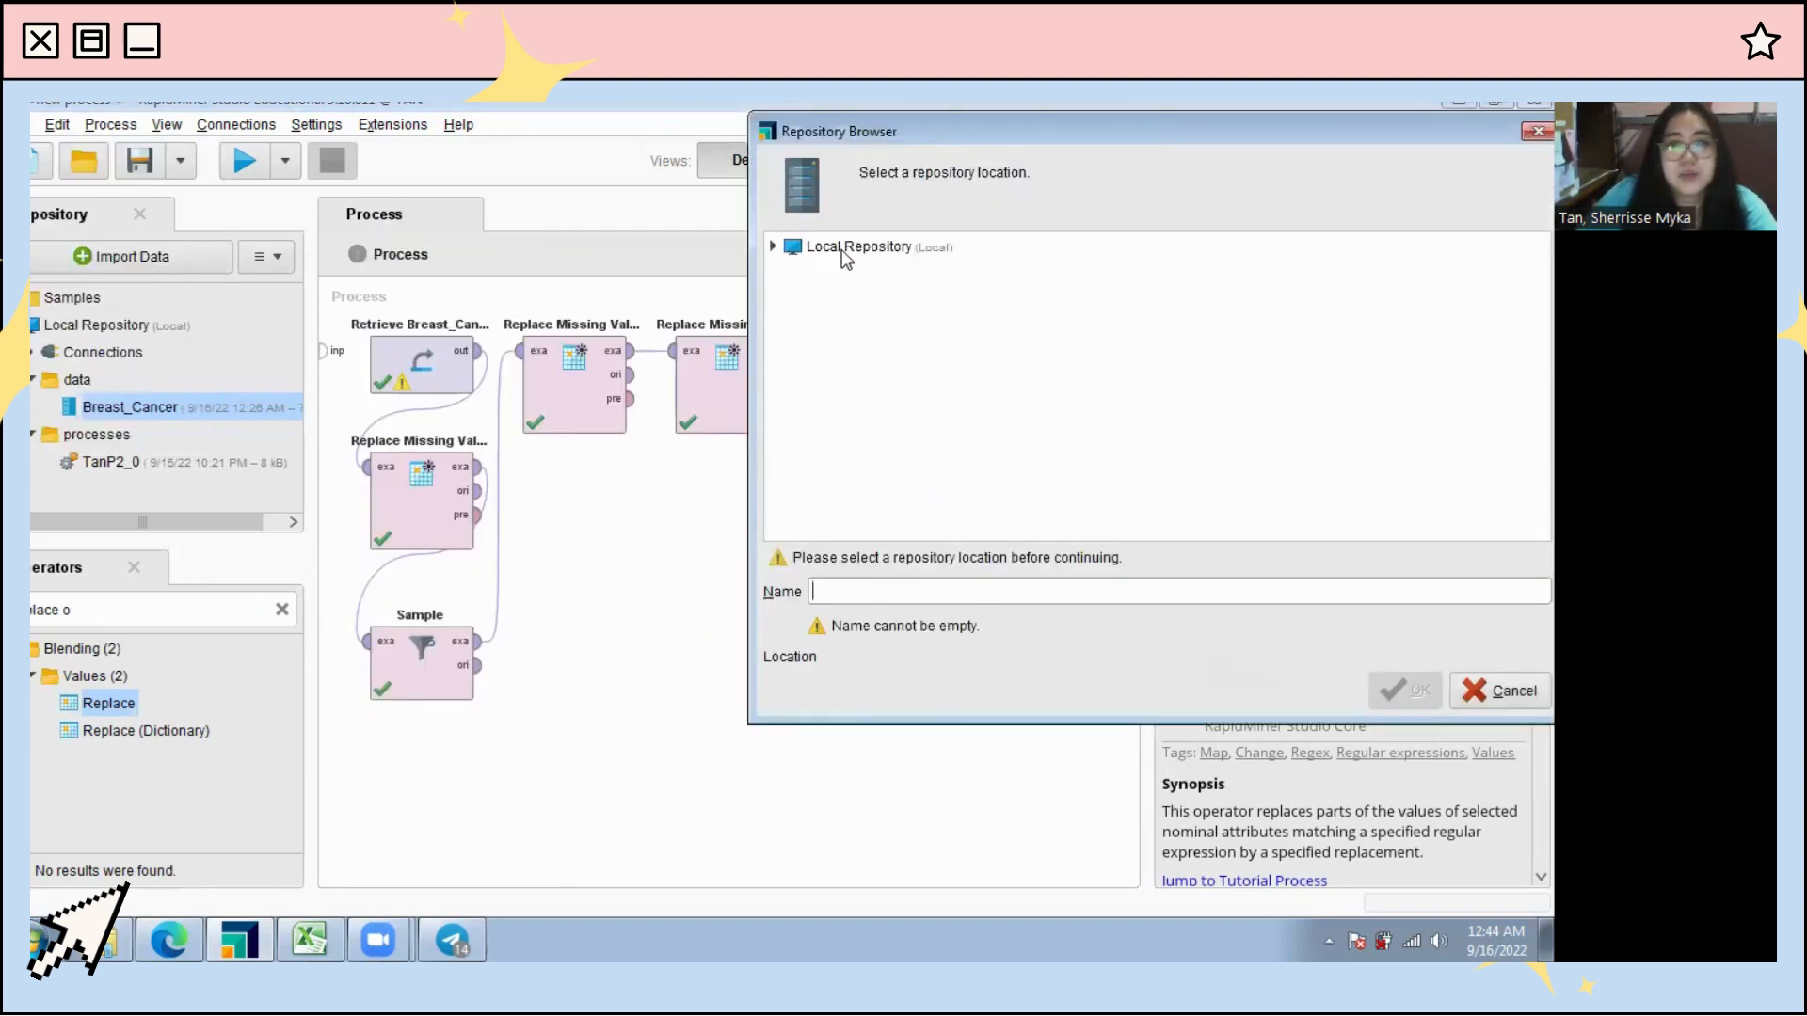
pyautogui.doubleClick(844, 248)
pyautogui.click(848, 339)
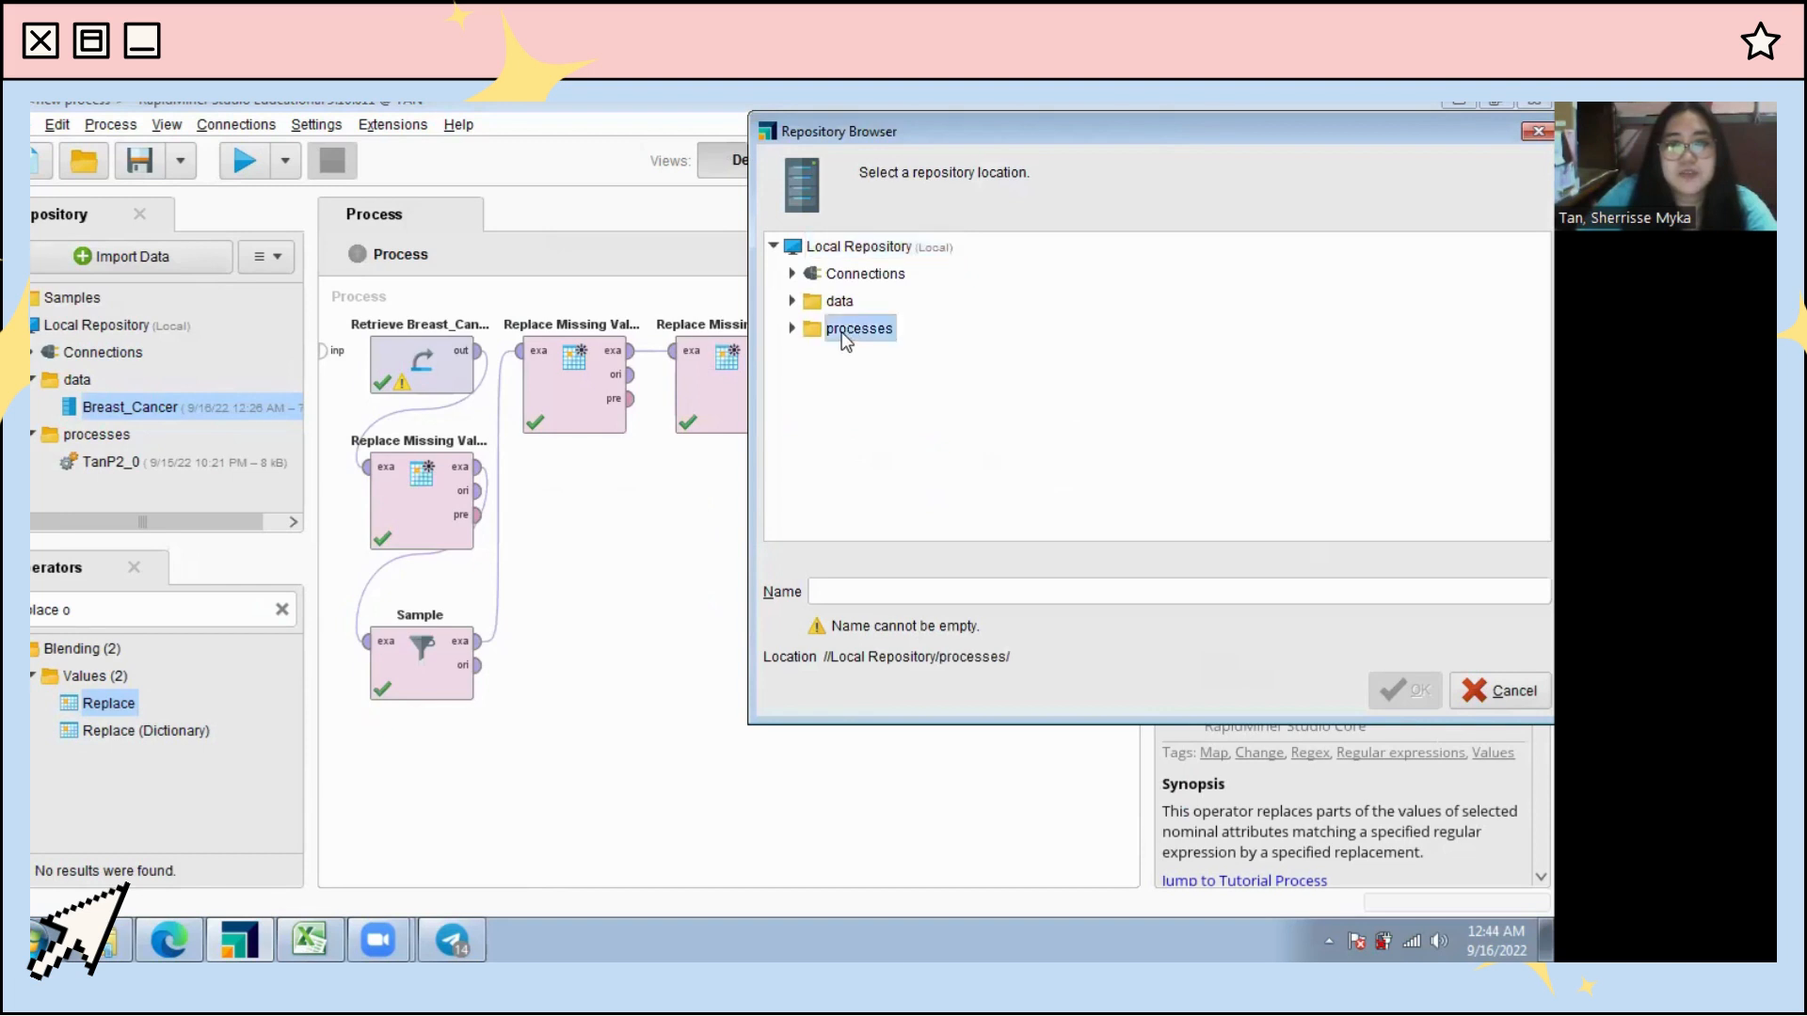
pyautogui.click(854, 593)
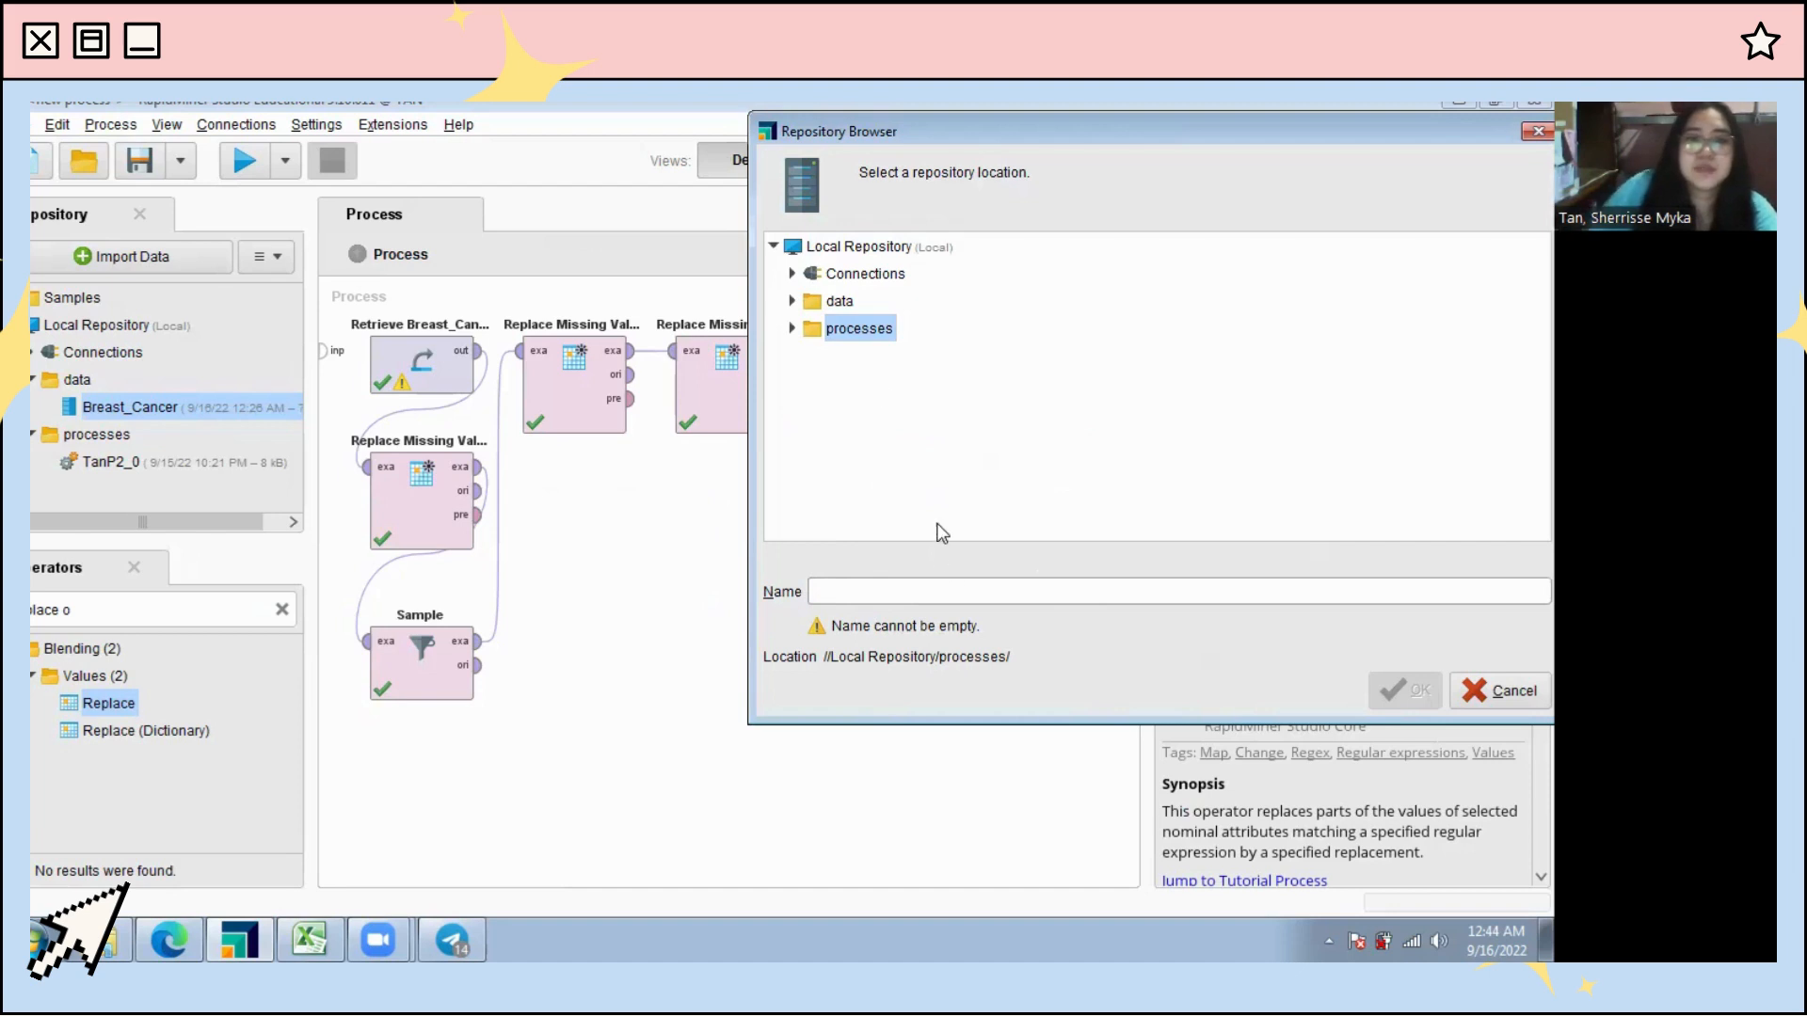
pyautogui.click(673, 880)
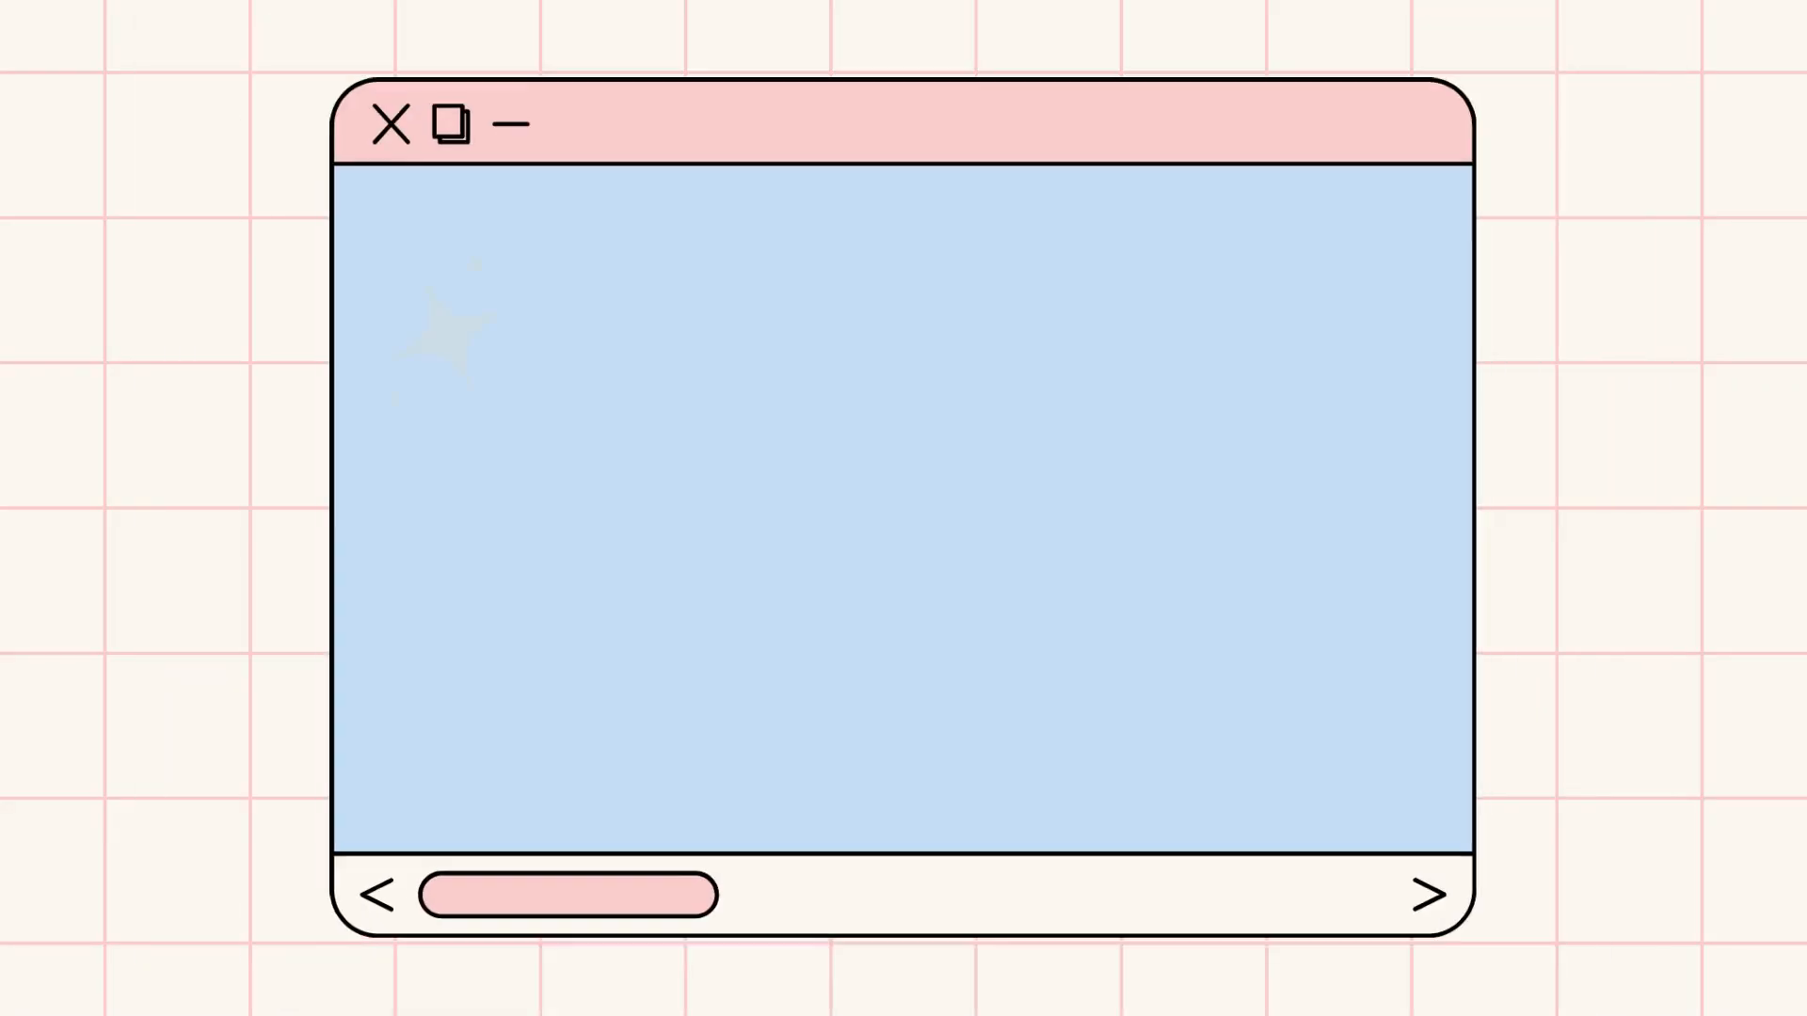